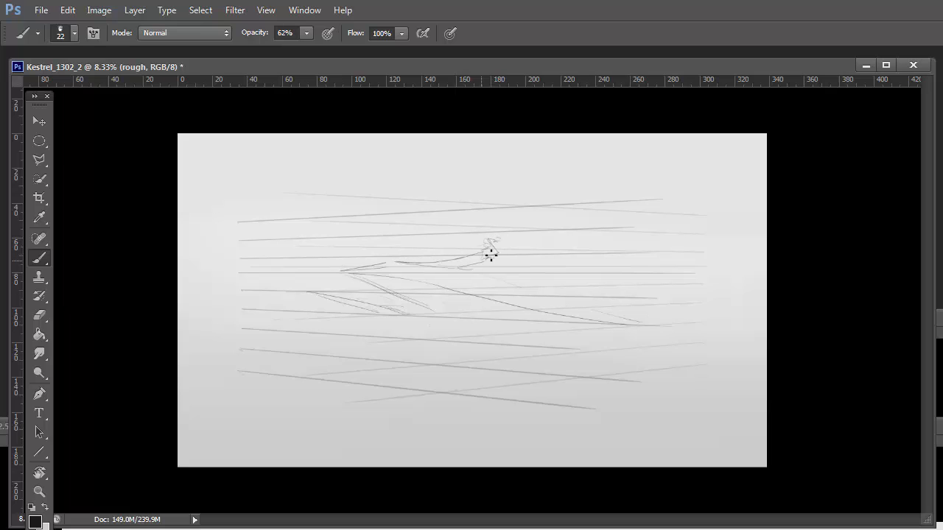
Step: Sketch the craft's oval cockpit canopy and the curved underside of the hull over the perspective lines
{"action": "left_click_drag", "start_coordinate": [486, 234], "coordinate": [459, 238]}
{"action": "left_click_drag", "start_coordinate": [526, 321], "coordinate": [332, 329]}
{"action": "left_click_drag", "start_coordinate": [319, 283], "coordinate": [343, 293]}
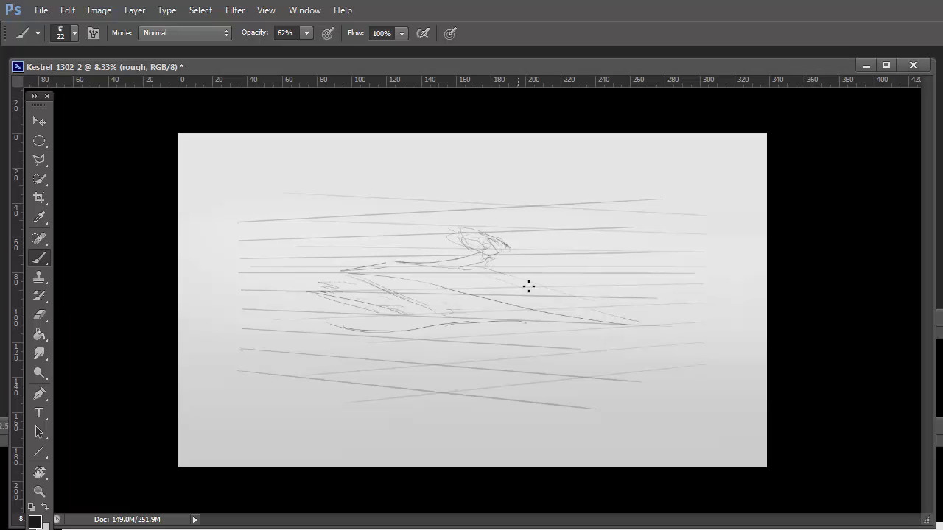
Step: Rough in the tall pointed fins at both ends of the craft and the arms joining them to the hull
{"action": "mouse_move", "coordinate": [528, 286]}
{"action": "left_mouse_down"}
{"action": "mouse_move", "coordinate": [537, 314]}
{"action": "mouse_move", "coordinate": [678, 306]}
{"action": "mouse_move", "coordinate": [706, 277]}
{"action": "left_mouse_up"}
{"action": "left_click_drag", "start_coordinate": [648, 334], "coordinate": [704, 261]}
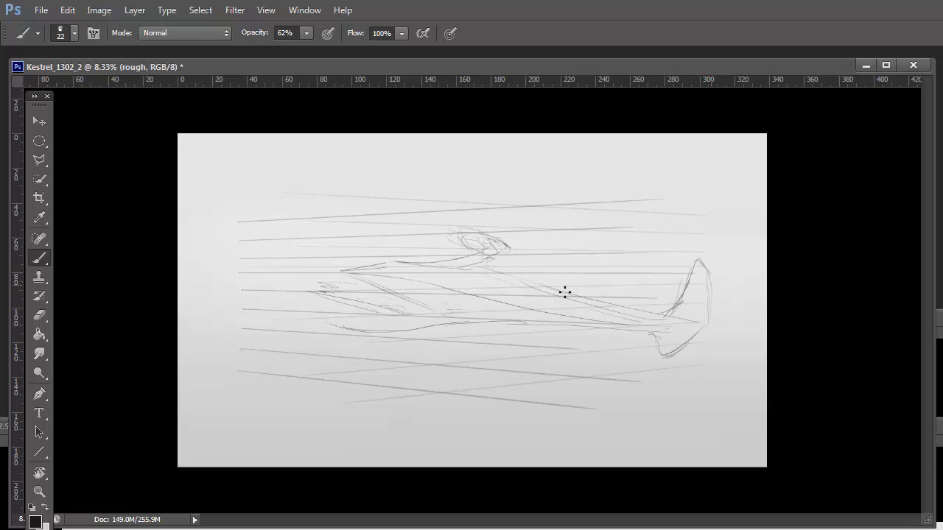
{"action": "left_click_drag", "start_coordinate": [343, 278], "coordinate": [206, 271]}
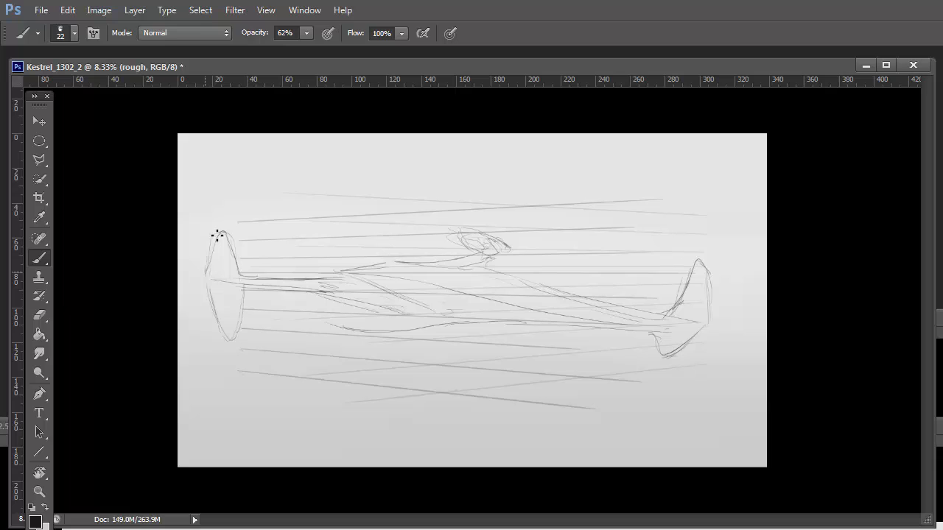
{"action": "mouse_move", "coordinate": [358, 266]}
{"action": "left_mouse_down"}
{"action": "mouse_move", "coordinate": [451, 244]}
{"action": "mouse_move", "coordinate": [507, 252]}
{"action": "mouse_move", "coordinate": [492, 270]}
{"action": "mouse_move", "coordinate": [450, 243]}
{"action": "mouse_move", "coordinate": [343, 271]}
{"action": "left_mouse_up"}
{"action": "left_click_drag", "start_coordinate": [449, 325], "coordinate": [293, 298]}
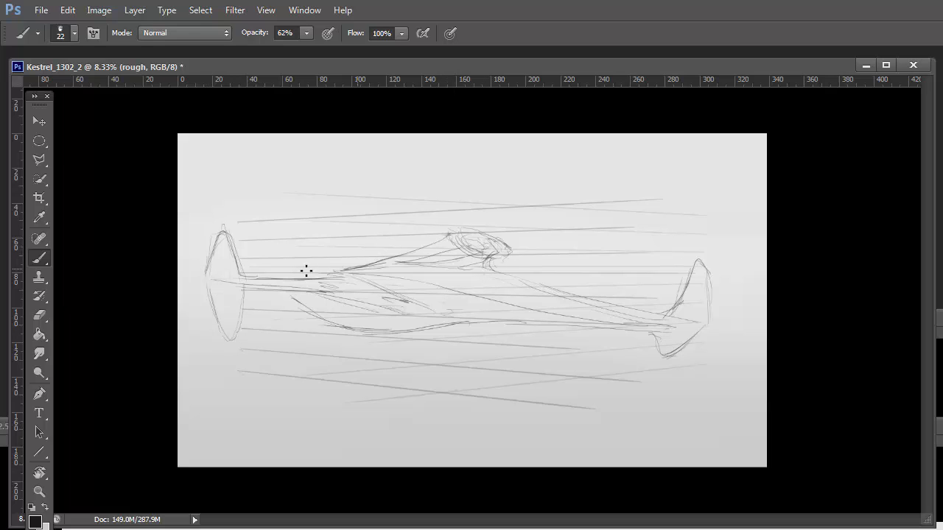
{"action": "mouse_move", "coordinate": [380, 260]}
{"action": "left_mouse_down"}
{"action": "mouse_move", "coordinate": [276, 279]}
{"action": "mouse_move", "coordinate": [316, 268]}
{"action": "mouse_move", "coordinate": [279, 264]}
{"action": "mouse_move", "coordinate": [276, 237]}
{"action": "mouse_move", "coordinate": [255, 263]}
{"action": "mouse_move", "coordinate": [332, 262]}
{"action": "left_mouse_up"}
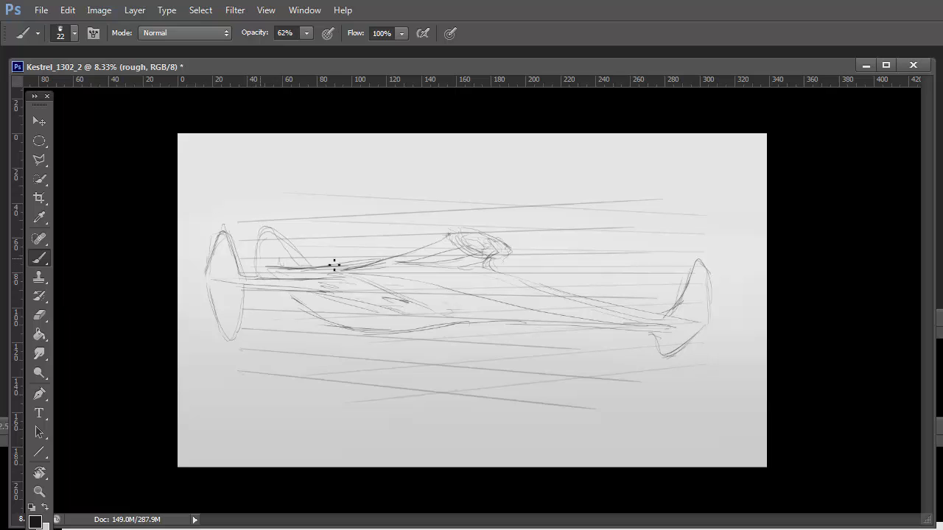
Step: Reinforce the hull and canopy contours with repeated loose strokes, extending thin lines past the tapered end
{"action": "mouse_move", "coordinate": [659, 332]}
{"action": "left_mouse_down"}
{"action": "mouse_move", "coordinate": [494, 297]}
{"action": "mouse_move", "coordinate": [507, 279]}
{"action": "mouse_move", "coordinate": [635, 318]}
{"action": "left_mouse_up"}
{"action": "mouse_move", "coordinate": [401, 261]}
{"action": "left_mouse_down"}
{"action": "mouse_move", "coordinate": [449, 259]}
{"action": "mouse_move", "coordinate": [462, 270]}
{"action": "mouse_move", "coordinate": [533, 280]}
{"action": "mouse_move", "coordinate": [455, 238]}
{"action": "mouse_move", "coordinate": [352, 255]}
{"action": "mouse_move", "coordinate": [508, 247]}
{"action": "mouse_move", "coordinate": [560, 284]}
{"action": "left_mouse_up"}
{"action": "mouse_move", "coordinate": [345, 267]}
{"action": "left_mouse_down"}
{"action": "mouse_move", "coordinate": [300, 264]}
{"action": "mouse_move", "coordinate": [402, 294]}
{"action": "mouse_move", "coordinate": [261, 277]}
{"action": "mouse_move", "coordinate": [386, 261]}
{"action": "mouse_move", "coordinate": [497, 281]}
{"action": "mouse_move", "coordinate": [238, 295]}
{"action": "mouse_move", "coordinate": [530, 265]}
{"action": "left_mouse_up"}
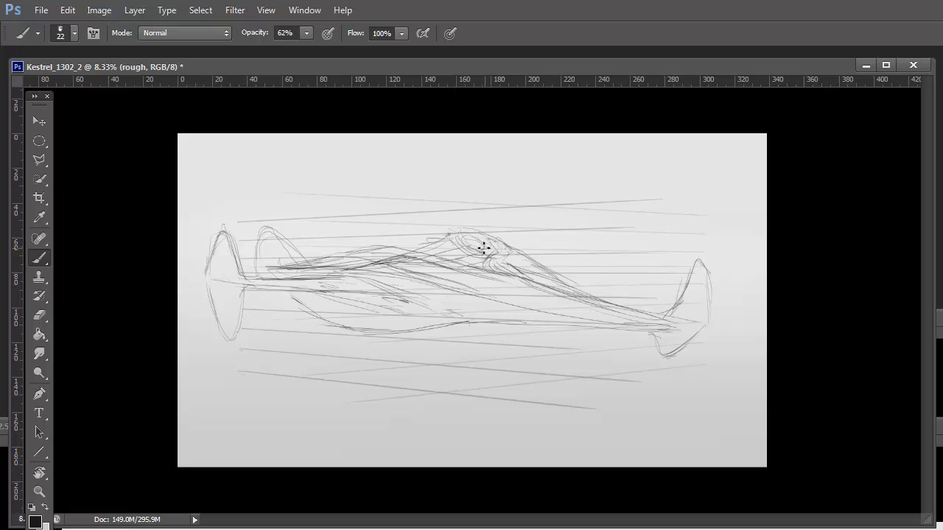
{"action": "left_click_drag", "start_coordinate": [482, 247], "coordinate": [468, 236]}
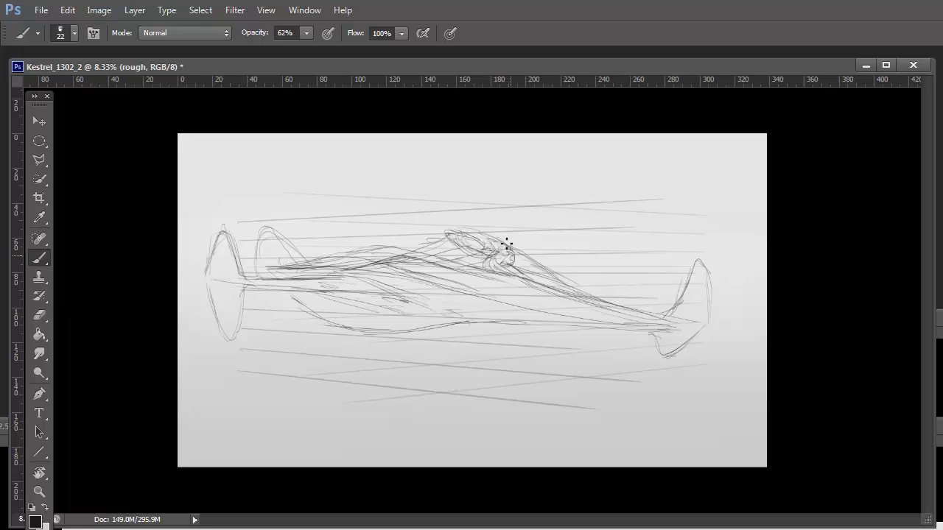
{"action": "left_click_drag", "start_coordinate": [446, 245], "coordinate": [575, 286]}
{"action": "mouse_move", "coordinate": [465, 320]}
{"action": "left_mouse_down"}
{"action": "mouse_move", "coordinate": [665, 355]}
{"action": "mouse_move", "coordinate": [662, 326]}
{"action": "mouse_move", "coordinate": [750, 332]}
{"action": "mouse_move", "coordinate": [637, 328]}
{"action": "mouse_move", "coordinate": [606, 311]}
{"action": "mouse_move", "coordinate": [721, 317]}
{"action": "left_mouse_up"}
{"action": "left_click_drag", "start_coordinate": [578, 256], "coordinate": [600, 261]}
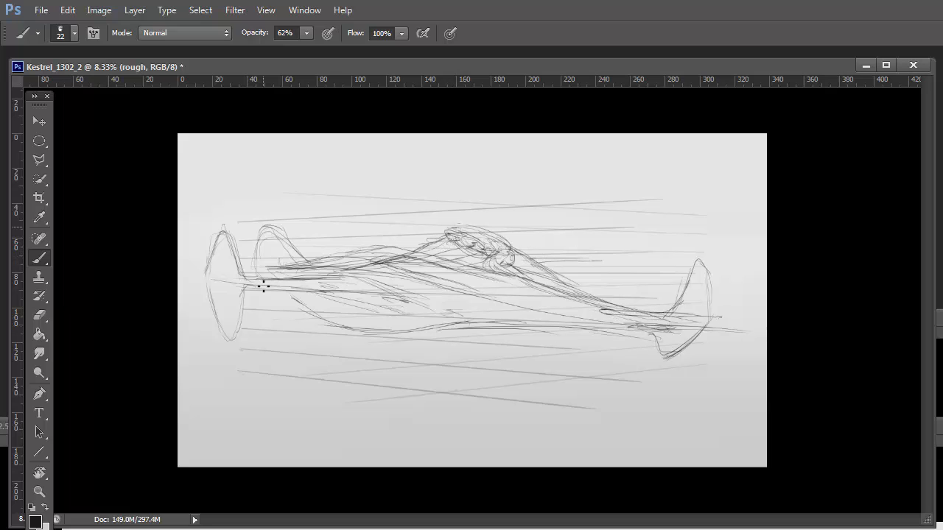
Step: Add the far-side curved wing with its small end fin, and darken the outline of the large fin at the opposite end
{"action": "mouse_move", "coordinate": [567, 322]}
{"action": "left_mouse_down"}
{"action": "mouse_move", "coordinate": [354, 331]}
{"action": "mouse_move", "coordinate": [363, 330]}
{"action": "mouse_move", "coordinate": [362, 273]}
{"action": "mouse_move", "coordinate": [438, 301]}
{"action": "mouse_move", "coordinate": [316, 299]}
{"action": "mouse_move", "coordinate": [486, 310]}
{"action": "mouse_move", "coordinate": [525, 285]}
{"action": "mouse_move", "coordinate": [635, 275]}
{"action": "mouse_move", "coordinate": [573, 289]}
{"action": "left_mouse_up"}
{"action": "left_click_drag", "start_coordinate": [324, 298], "coordinate": [409, 311]}
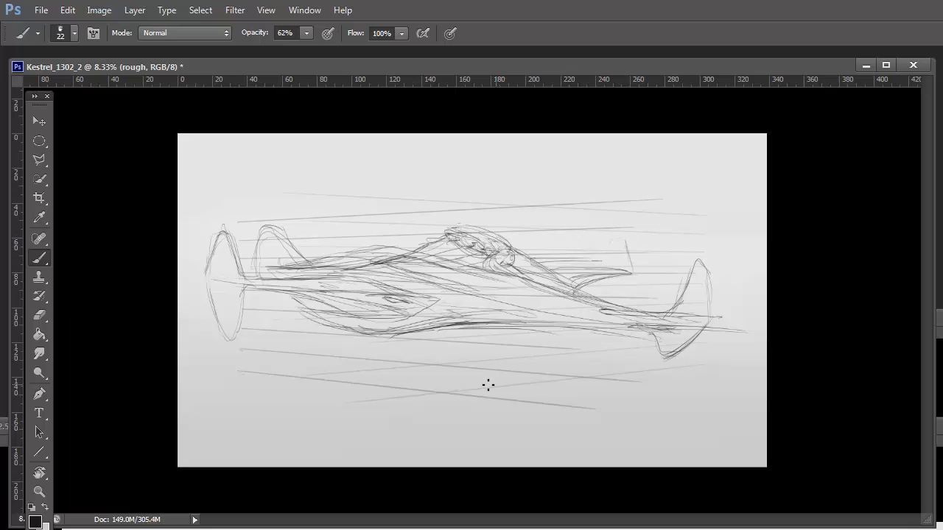
{"action": "left_click_drag", "start_coordinate": [611, 260], "coordinate": [630, 284]}
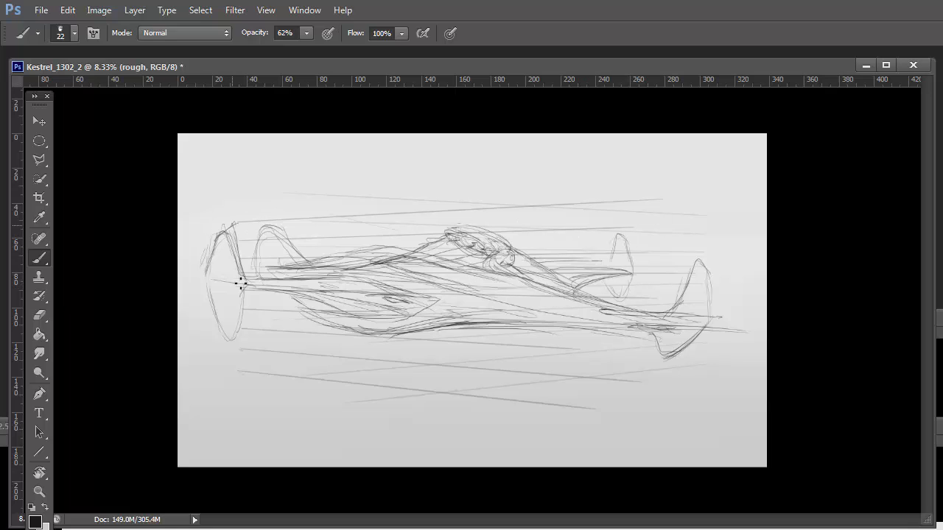
{"action": "mouse_move", "coordinate": [253, 302]}
{"action": "left_mouse_down"}
{"action": "mouse_move", "coordinate": [231, 344]}
{"action": "mouse_move", "coordinate": [243, 297]}
{"action": "left_mouse_up"}
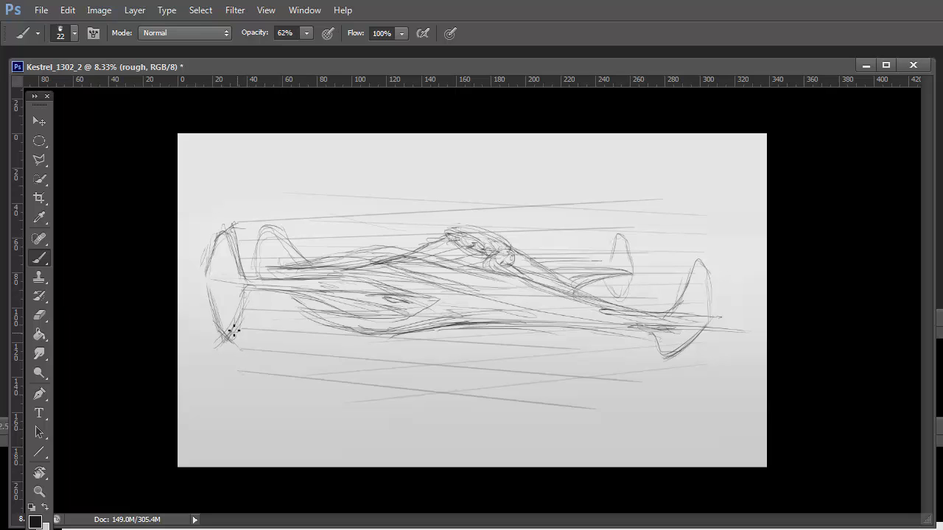
Step: Flip the sketch horizontally to check the design in mirror view
{"action": "left_click", "coordinate": [39, 473]}
{"action": "key", "text": "z"}
{"action": "left_click", "coordinate": [535, 311], "text": "alt"}
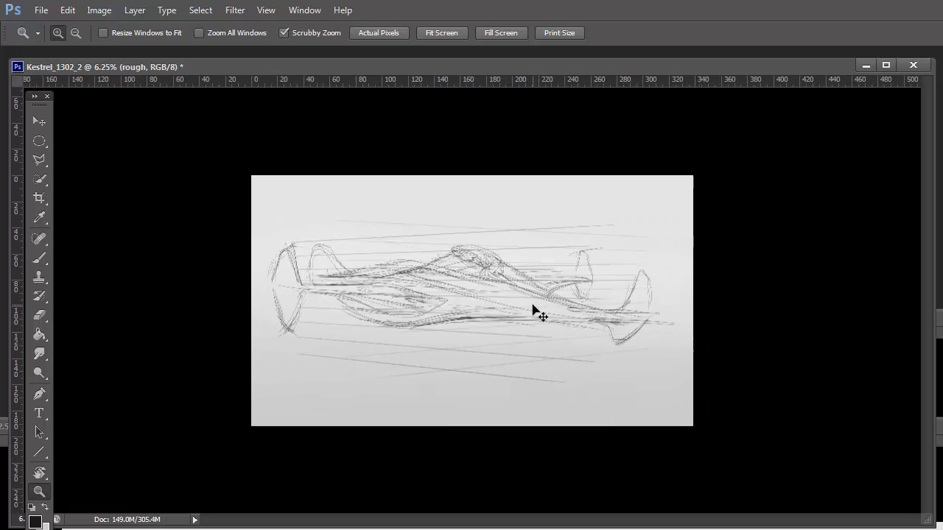
{"action": "key", "text": "ctrl+shift+h"}
{"action": "key", "text": "b"}
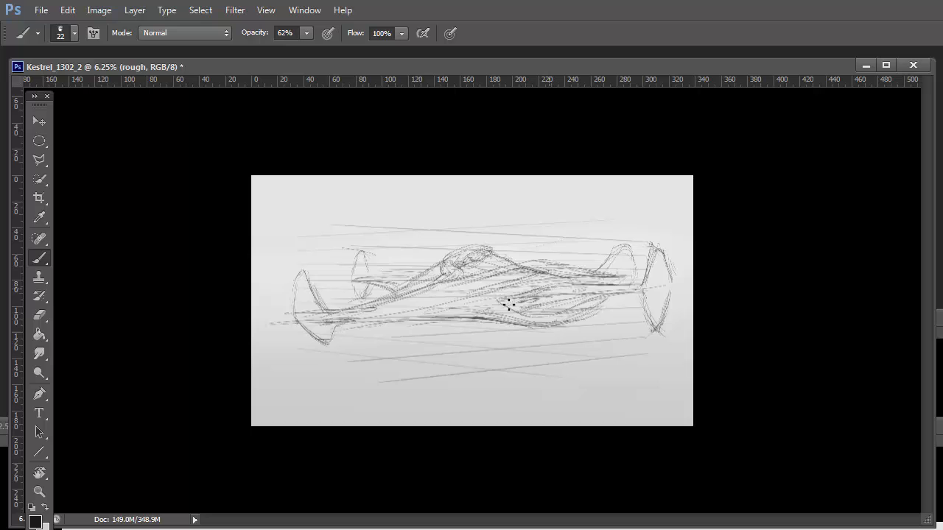
Step: Add loose detail strokes around the canopy, the end fins and the hull of the mirrored sketch
{"action": "key", "text": "z"}
{"action": "left_click", "coordinate": [625, 301]}
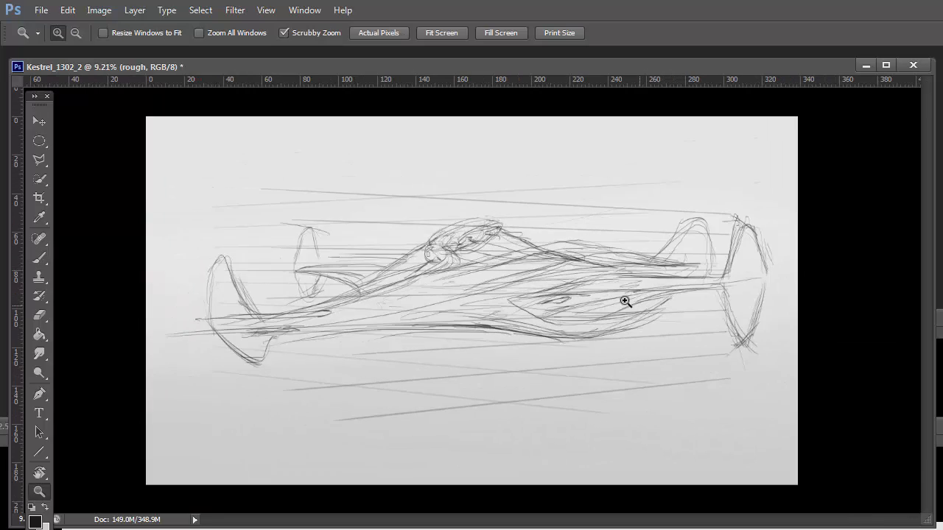
{"action": "left_click", "coordinate": [522, 268]}
{"action": "key", "text": "b"}
{"action": "mouse_move", "coordinate": [375, 291]}
{"action": "left_mouse_down"}
{"action": "mouse_move", "coordinate": [441, 245]}
{"action": "mouse_move", "coordinate": [605, 216]}
{"action": "mouse_move", "coordinate": [489, 253]}
{"action": "mouse_move", "coordinate": [501, 229]}
{"action": "mouse_move", "coordinate": [465, 220]}
{"action": "left_mouse_up"}
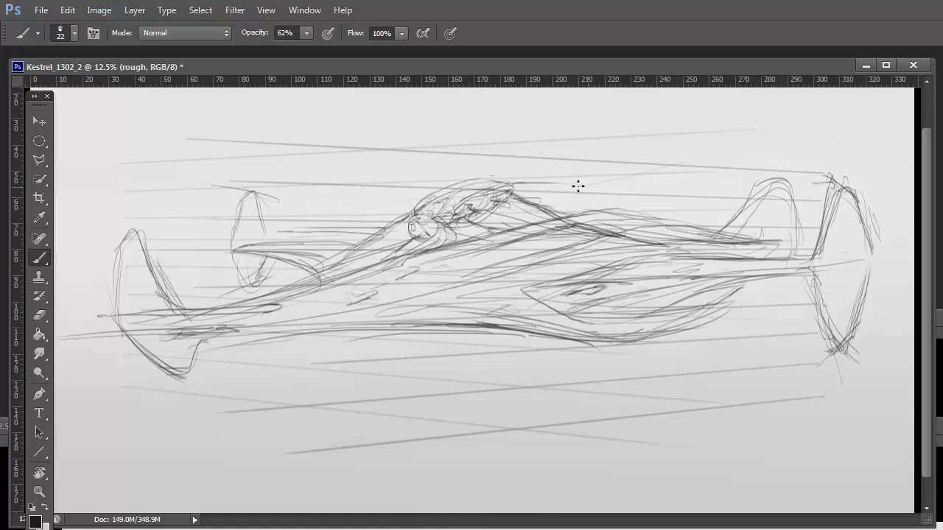
{"action": "left_click_drag", "start_coordinate": [525, 184], "coordinate": [386, 187]}
{"action": "left_click_drag", "start_coordinate": [185, 328], "coordinate": [206, 377]}
{"action": "left_click_drag", "start_coordinate": [596, 337], "coordinate": [432, 311]}
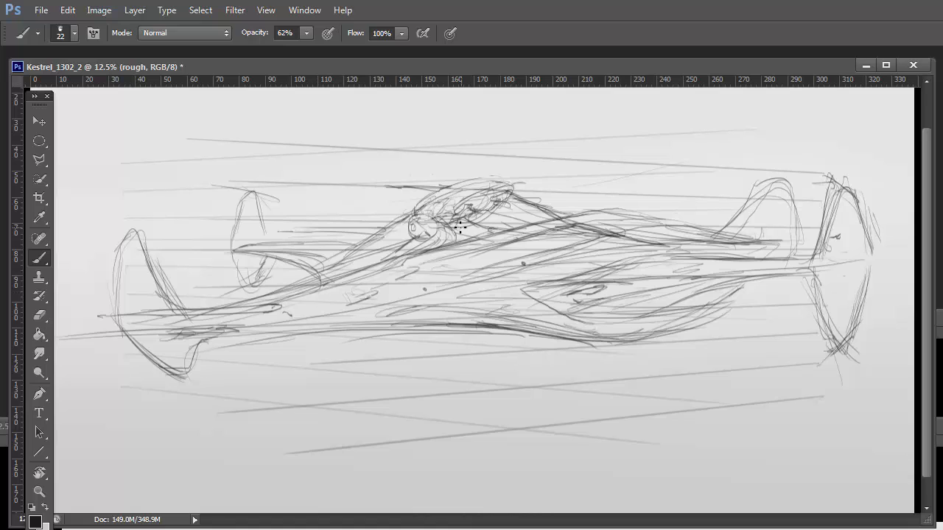
Step: Clean up the canopy's top edge by erasing stray strokes and redrawing its contour
{"action": "mouse_move", "coordinate": [501, 170]}
{"action": "left_mouse_down"}
{"action": "mouse_move", "coordinate": [476, 187]}
{"action": "mouse_move", "coordinate": [485, 173]}
{"action": "mouse_move", "coordinate": [521, 195]}
{"action": "left_mouse_up"}
{"action": "key", "text": "e"}
{"action": "mouse_move", "coordinate": [487, 165]}
{"action": "left_mouse_down"}
{"action": "mouse_move", "coordinate": [520, 175]}
{"action": "mouse_move", "coordinate": [446, 190]}
{"action": "left_mouse_up"}
{"action": "key", "text": "b"}
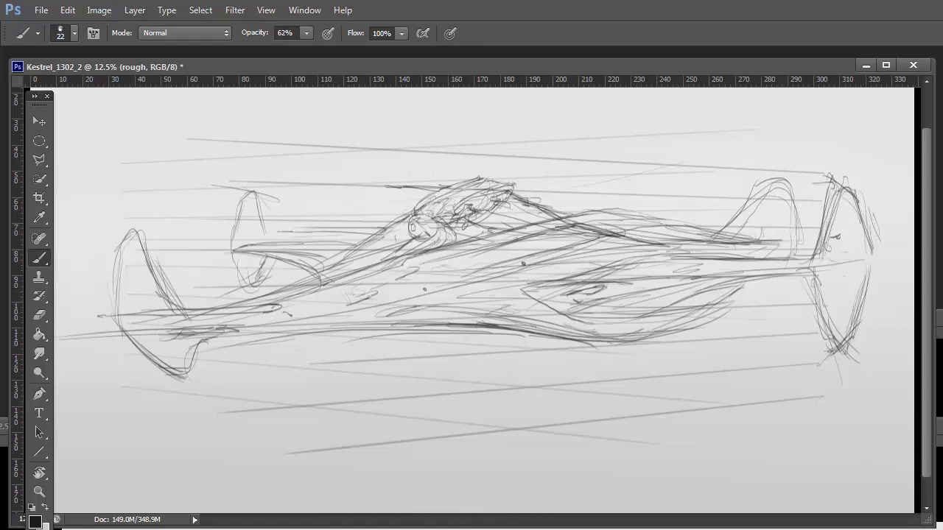
Step: Create a layer named finer and set up a size 16 brush at 90% opacity, undoing the test strokes
{"action": "key", "text": "ctrl+shift+n"}
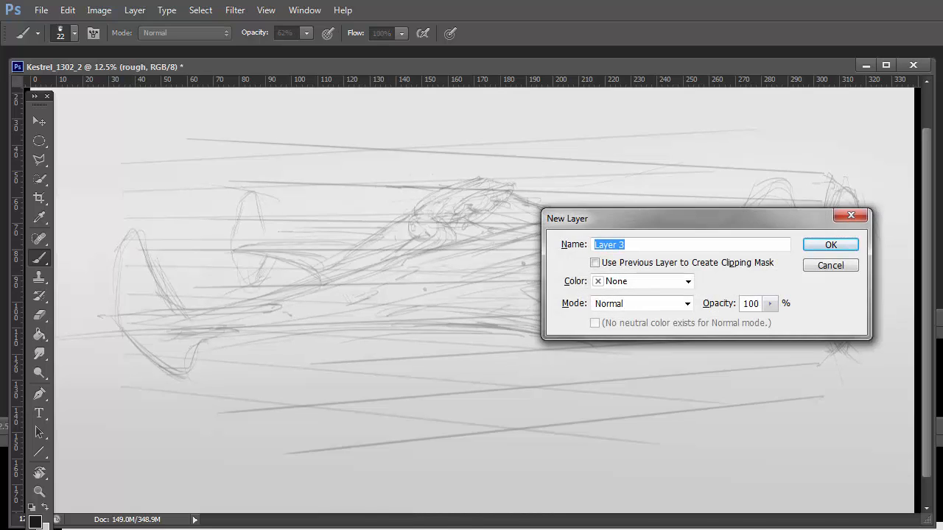
{"action": "type", "text": "finer"}
{"action": "key", "text": "Return"}
{"action": "right_click", "coordinate": [440, 276]}
{"action": "key", "text": "Return"}
{"action": "left_click_drag", "start_coordinate": [474, 247], "coordinate": [579, 312]}
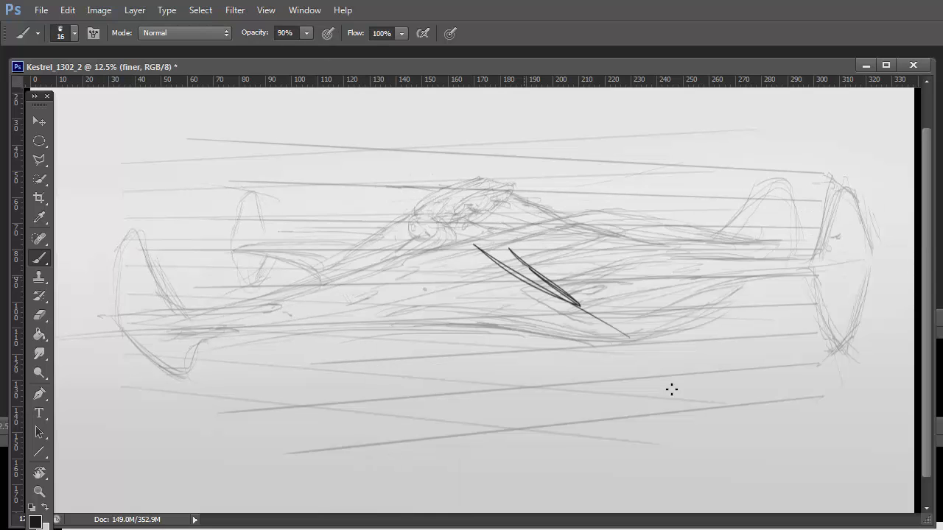
{"action": "key", "text": "ctrl+z"}
Step: Draw clean curved rib lines along the cockpit canopy, following the rough sketch beneath
{"action": "key", "text": "z"}
{"action": "left_click_drag", "start_coordinate": [442, 221], "coordinate": [486, 187]}
{"action": "key", "text": "ctrl+minus"}
{"action": "key", "text": "b"}
{"action": "left_click_drag", "start_coordinate": [636, 256], "coordinate": [570, 306]}
{"action": "mouse_move", "coordinate": [593, 250]}
{"action": "left_mouse_down"}
{"action": "mouse_move", "coordinate": [537, 308]}
{"action": "mouse_move", "coordinate": [506, 298]}
{"action": "left_mouse_up"}
{"action": "key", "text": "e"}
{"action": "key", "text": "b"}
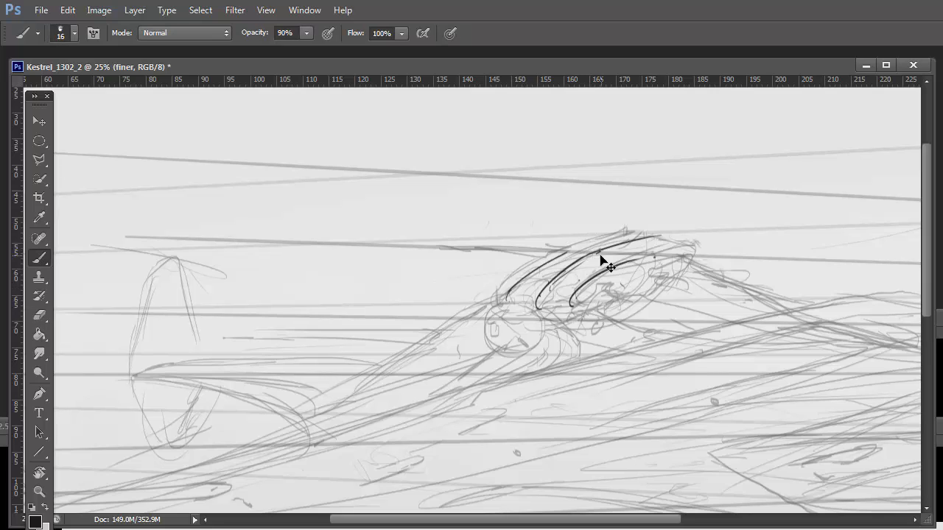
{"action": "left_click_drag", "start_coordinate": [564, 253], "coordinate": [692, 242]}
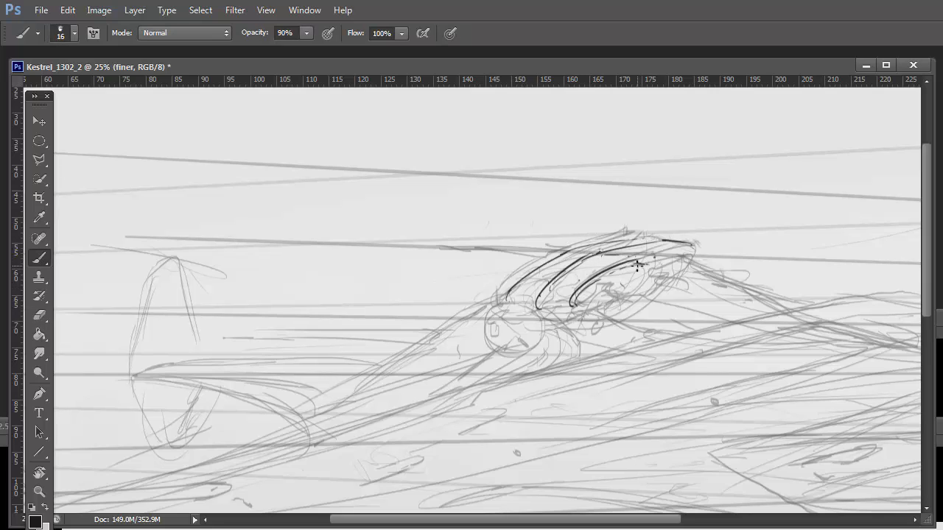
Step: Draw the small pod at the canopy's rear and the long contour lines sweeping back from it
{"action": "left_click_drag", "start_coordinate": [652, 269], "coordinate": [740, 297]}
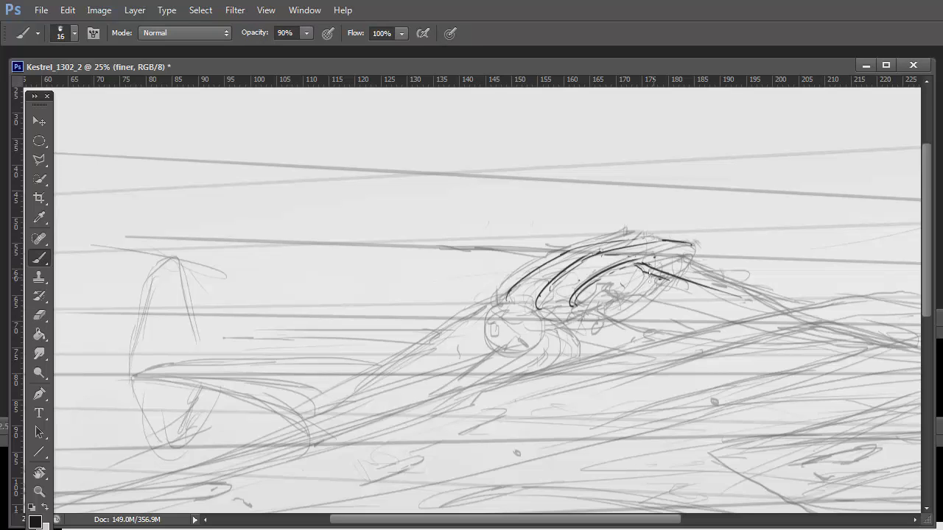
{"action": "left_click_drag", "start_coordinate": [642, 295], "coordinate": [718, 319]}
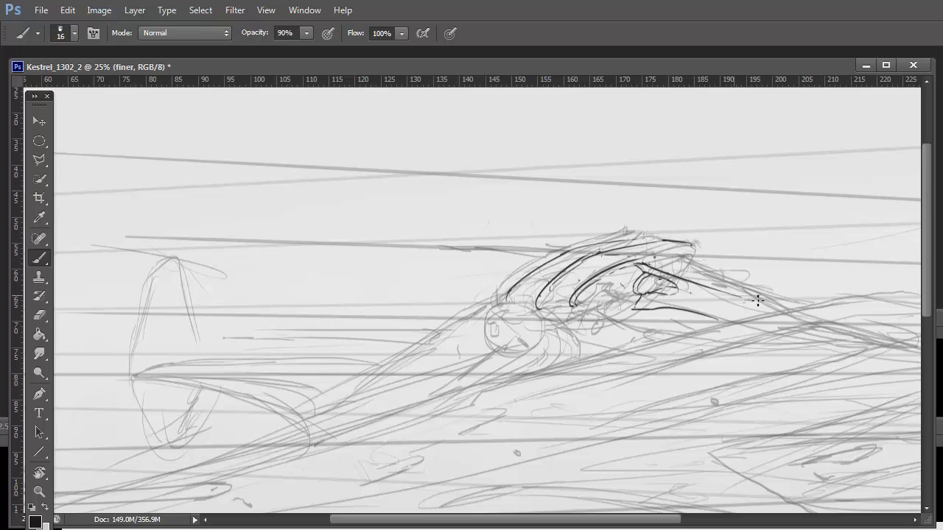
{"action": "key", "text": "shift+b"}
{"action": "key", "text": "shift+b"}
{"action": "key", "text": "shift+b"}
{"action": "key", "text": "shift+b"}
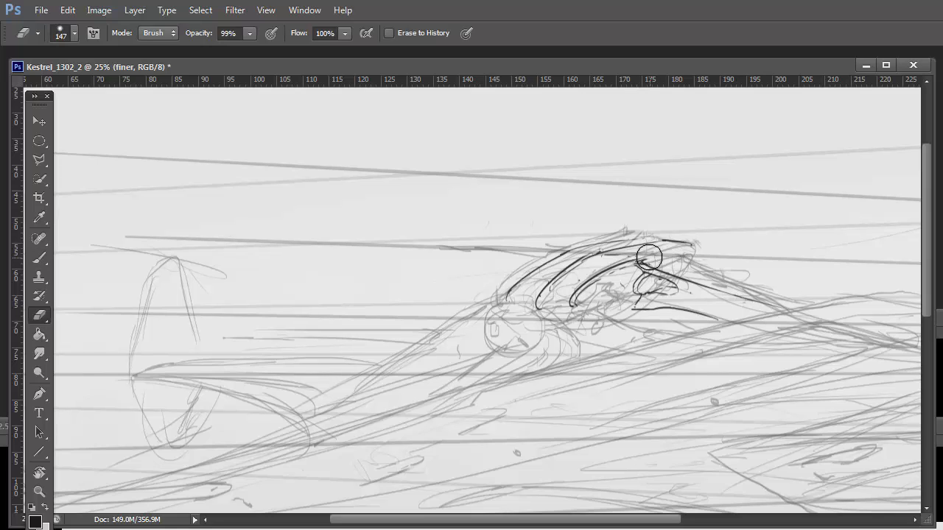
{"action": "mouse_move", "coordinate": [636, 261]}
{"action": "left_mouse_down"}
{"action": "mouse_move", "coordinate": [706, 256]}
{"action": "mouse_move", "coordinate": [831, 305]}
{"action": "left_mouse_up"}
{"action": "mouse_move", "coordinate": [562, 308]}
{"action": "left_mouse_down"}
{"action": "mouse_move", "coordinate": [604, 263]}
{"action": "mouse_move", "coordinate": [690, 249]}
{"action": "left_mouse_up"}
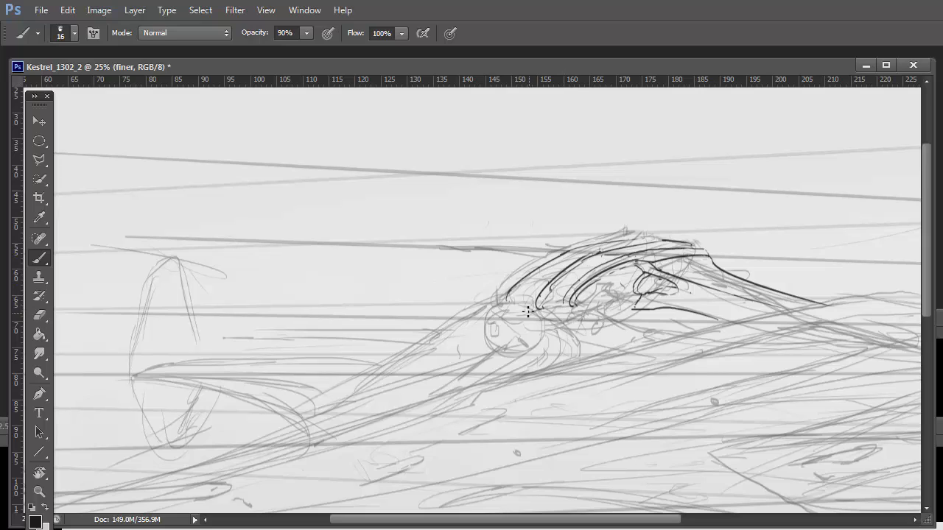
Step: Draw the canopy's lower front edge and the angled panel lines running down from it to the hull
{"action": "mouse_move", "coordinate": [537, 308]}
{"action": "left_mouse_down"}
{"action": "mouse_move", "coordinate": [507, 298]}
{"action": "mouse_move", "coordinate": [579, 362]}
{"action": "left_mouse_up"}
{"action": "key", "text": "e"}
{"action": "key", "text": "b"}
{"action": "mouse_move", "coordinate": [595, 312]}
{"action": "left_mouse_down"}
{"action": "mouse_move", "coordinate": [560, 331]}
{"action": "mouse_move", "coordinate": [580, 361]}
{"action": "left_mouse_up"}
{"action": "left_click_drag", "start_coordinate": [595, 308], "coordinate": [656, 347]}
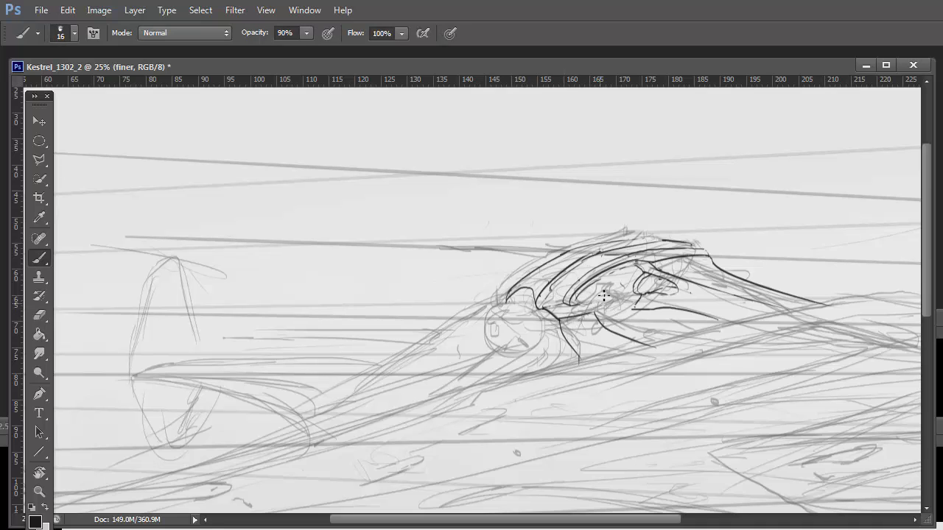
{"action": "left_click_drag", "start_coordinate": [638, 294], "coordinate": [709, 336]}
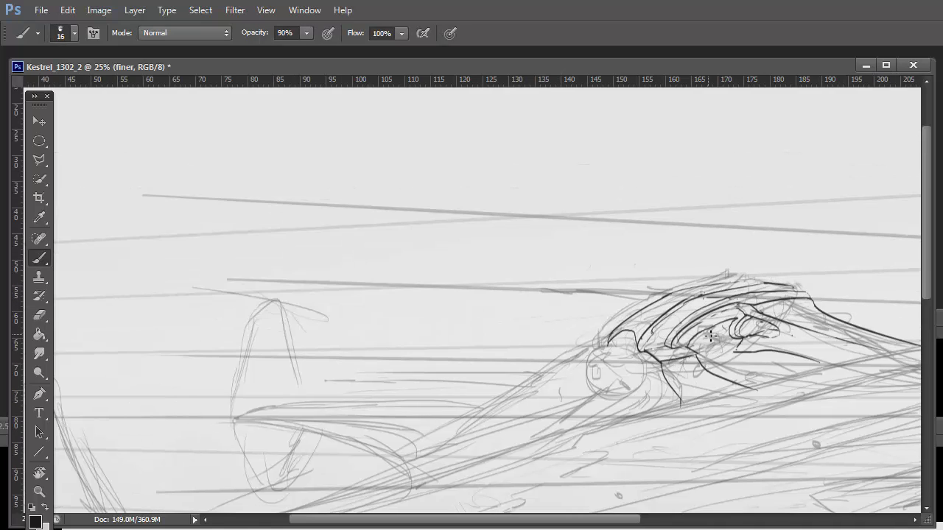
Step: Draw the small inner detail inside the round pod beneath the canopy
{"action": "left_click", "coordinate": [39, 492]}
{"action": "left_click_drag", "start_coordinate": [795, 320], "coordinate": [869, 320]}
{"action": "key", "text": "b"}
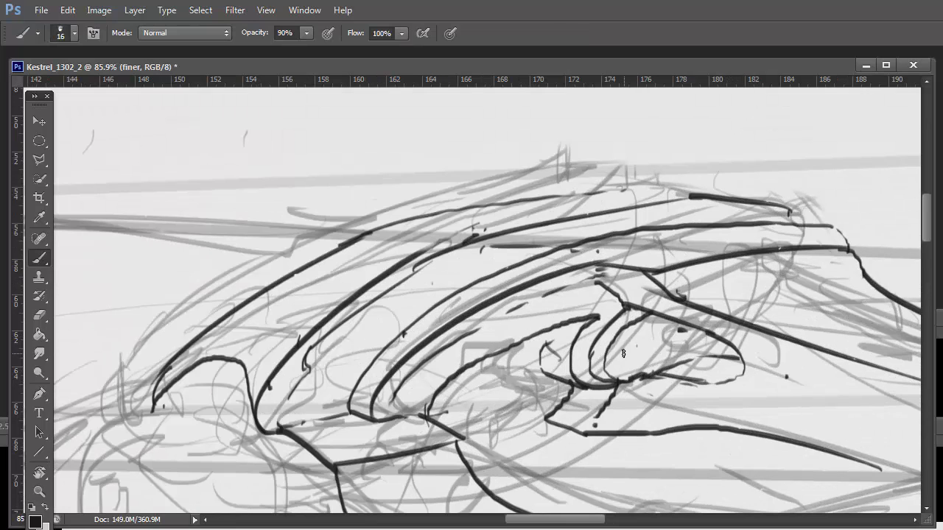
{"action": "left_click_drag", "start_coordinate": [639, 332], "coordinate": [631, 353]}
Step: Thicken the canopy's upper contour with parallel strokes, undoing a stray stroke
{"action": "left_click", "coordinate": [39, 492]}
{"action": "left_click_drag", "start_coordinate": [567, 283], "coordinate": [519, 320]}
{"action": "left_click", "coordinate": [653, 278]}
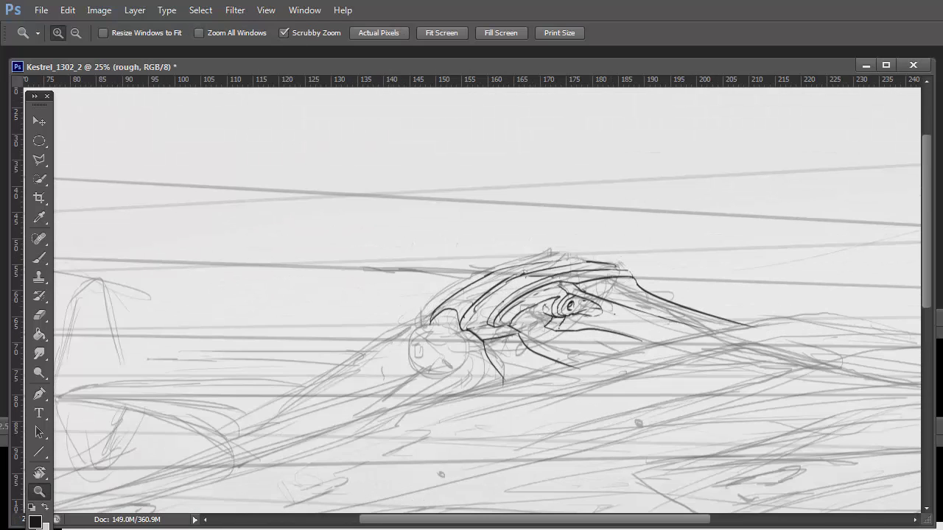
{"action": "left_click", "coordinate": [526, 289]}
{"action": "key", "text": "b"}
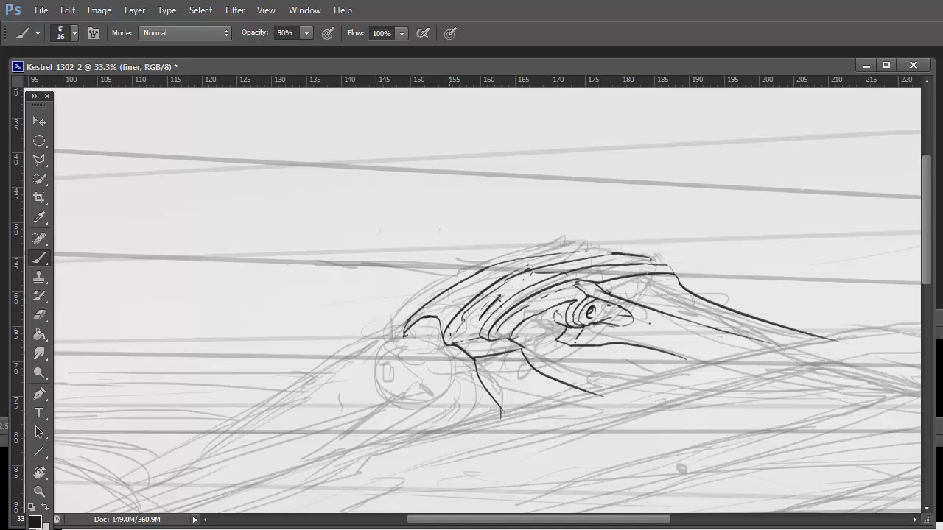
{"action": "mouse_move", "coordinate": [442, 289]}
{"action": "left_mouse_down"}
{"action": "mouse_move", "coordinate": [401, 335]}
{"action": "mouse_move", "coordinate": [446, 310]}
{"action": "left_mouse_up"}
{"action": "key", "text": "ctrl+z"}
{"action": "left_click_drag", "start_coordinate": [516, 253], "coordinate": [424, 299]}
{"action": "left_click_drag", "start_coordinate": [576, 250], "coordinate": [491, 262]}
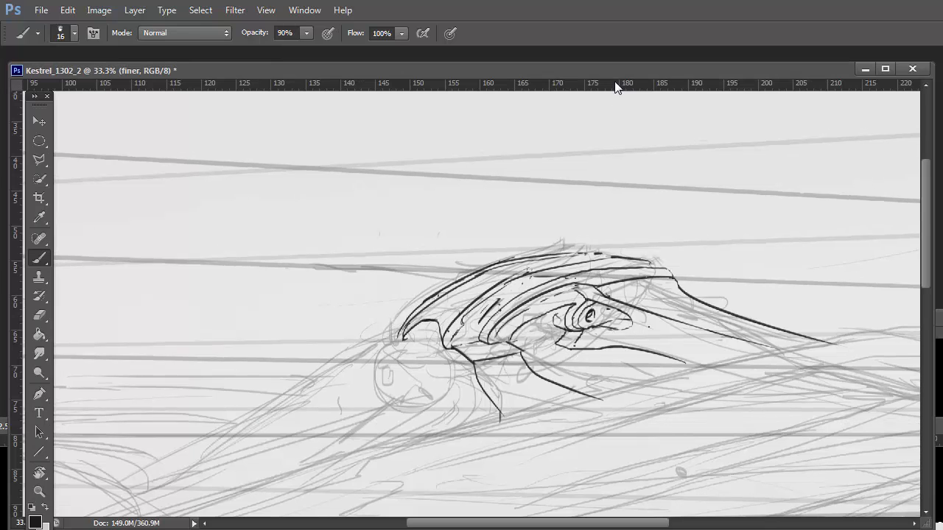
Step: Paste a round ball element, fit it over the sketched circle at the canopy's front and copy it to a new layer
{"action": "key", "text": "ctrl+v"}
{"action": "key", "text": "ctrl+t"}
{"action": "mouse_move", "coordinate": [679, 122]}
{"action": "left_mouse_down"}
{"action": "mouse_move", "coordinate": [394, 405]}
{"action": "mouse_move", "coordinate": [438, 385]}
{"action": "left_mouse_up"}
{"action": "key", "text": "Return"}
{"action": "key", "text": "m"}
{"action": "left_click_drag", "start_coordinate": [354, 319], "coordinate": [449, 420]}
{"action": "key", "text": "ctrl+j"}
{"action": "key", "text": "ctrl+t"}
{"action": "key", "text": "Return"}
{"action": "key", "text": "b"}
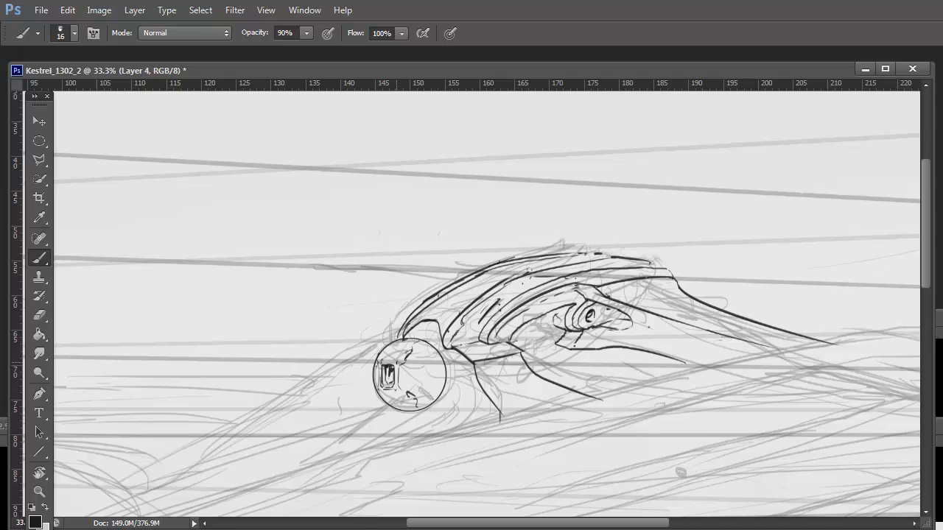
Step: Draw the collar lines around the ball and the two long tapering edges of the boom extending from it
{"action": "mouse_move", "coordinate": [413, 339]}
{"action": "left_mouse_down"}
{"action": "mouse_move", "coordinate": [493, 265]}
{"action": "mouse_move", "coordinate": [479, 364]}
{"action": "left_mouse_up"}
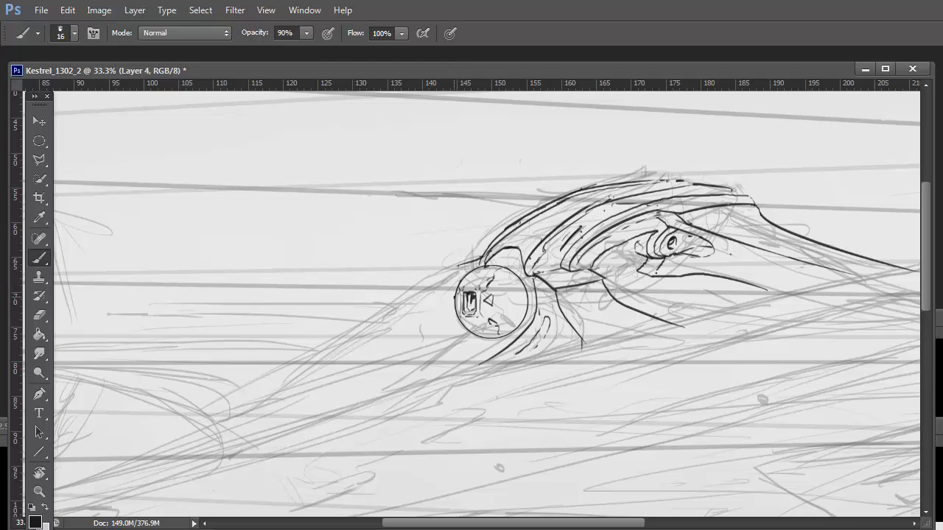
{"action": "left_click_drag", "start_coordinate": [457, 310], "coordinate": [421, 348]}
{"action": "left_click_drag", "start_coordinate": [492, 360], "coordinate": [267, 436]}
{"action": "left_click_drag", "start_coordinate": [425, 348], "coordinate": [200, 439]}
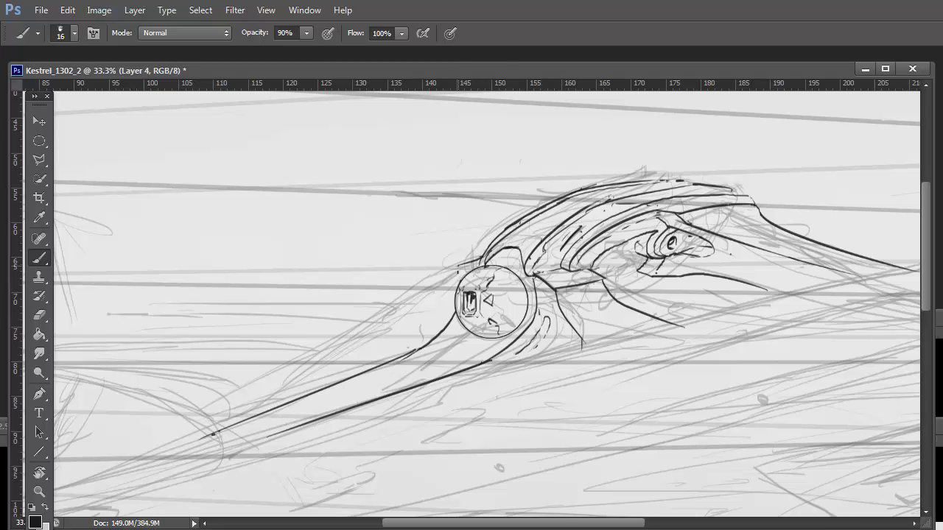
{"action": "left_click", "coordinate": [39, 491]}
{"action": "left_click", "coordinate": [467, 276], "text": "alt"}
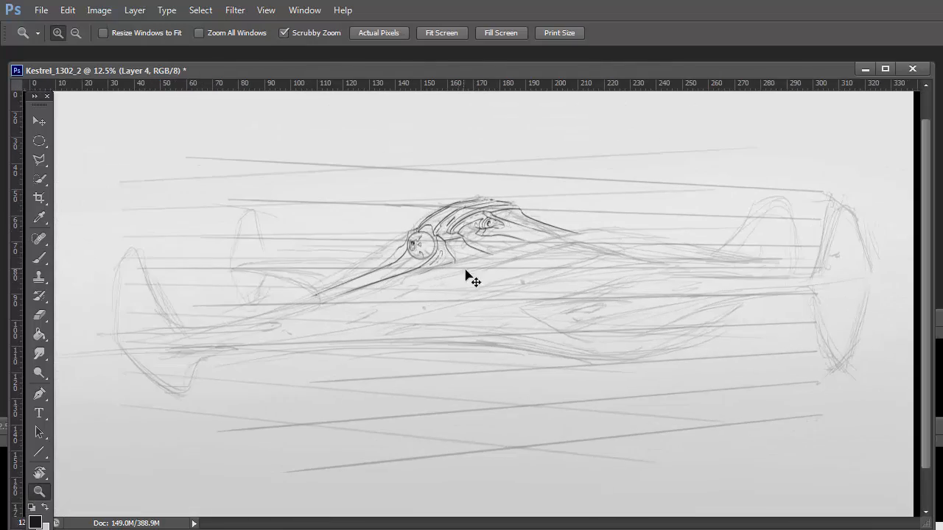
Step: Flip the canvas horizontally and draw a parallel contour plus a small slot with a round hole on the strut beneath the canopy
{"action": "key", "text": "ctrl+shift+h"}
{"action": "left_click", "coordinate": [454, 215]}
{"action": "key", "text": "b"}
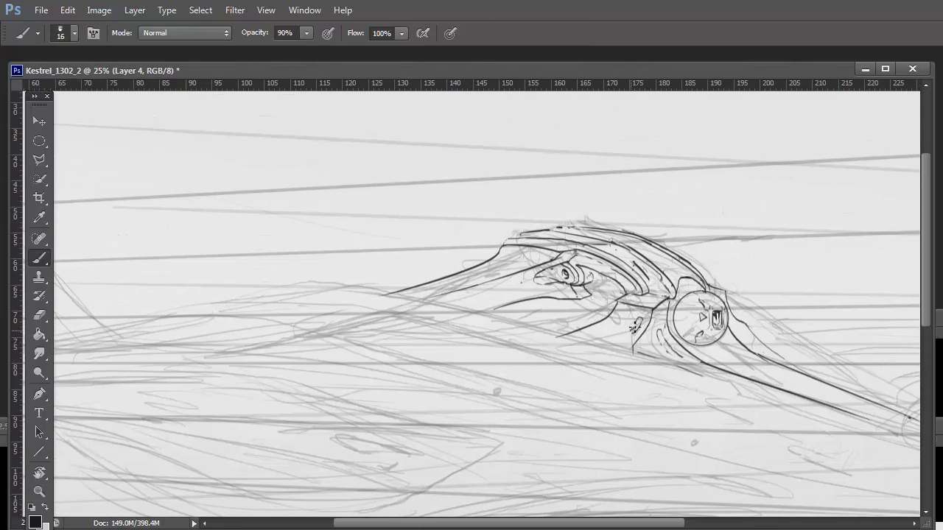
{"action": "key", "text": "ctrl+space"}
{"action": "left_click_drag", "start_coordinate": [641, 308], "coordinate": [707, 308]}
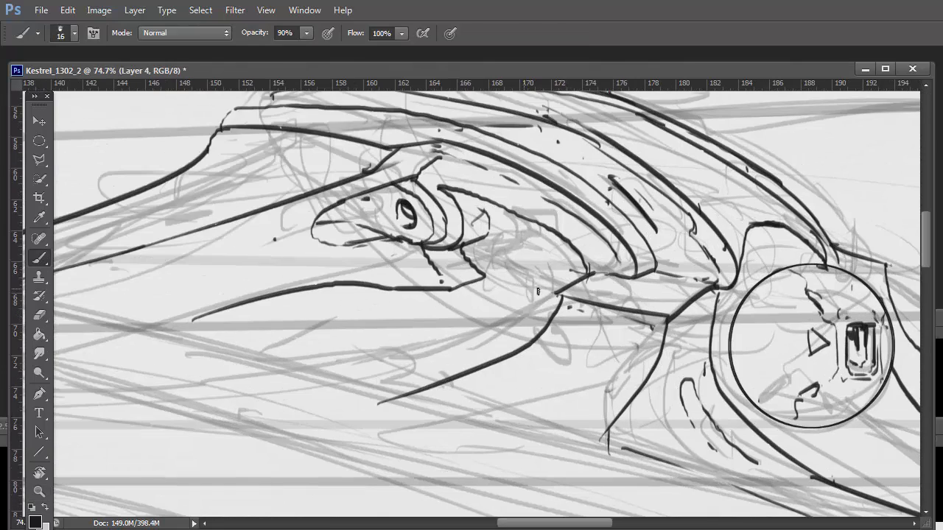
{"action": "left_click_drag", "start_coordinate": [530, 326], "coordinate": [379, 392]}
{"action": "left_click_drag", "start_coordinate": [660, 326], "coordinate": [623, 396]}
{"action": "left_click_drag", "start_coordinate": [586, 314], "coordinate": [551, 349]}
{"action": "left_click_drag", "start_coordinate": [588, 331], "coordinate": [524, 367]}
{"action": "left_click_drag", "start_coordinate": [586, 311], "coordinate": [573, 333]}
{"action": "left_click_drag", "start_coordinate": [573, 332], "coordinate": [834, 439]}
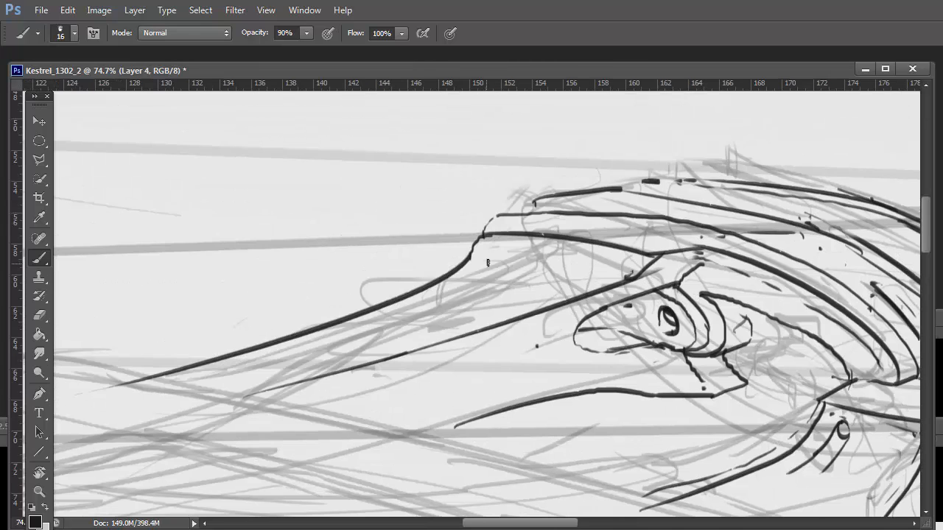
Step: Draw a narrow tapered slot with a round hole at the canopy's rear corner
{"action": "left_click_drag", "start_coordinate": [409, 309], "coordinate": [503, 254]}
{"action": "key", "text": "ctrl+space"}
{"action": "left_click_drag", "start_coordinate": [586, 330], "coordinate": [570, 306]}
{"action": "left_click", "coordinate": [571, 305]}
Step: Draw a half-round joint and a slotted round bolt where the canopy ribs meet the strut beside the ball
{"action": "mouse_move", "coordinate": [644, 356]}
{"action": "left_mouse_down"}
{"action": "mouse_move", "coordinate": [539, 250]}
{"action": "mouse_move", "coordinate": [489, 250]}
{"action": "mouse_move", "coordinate": [534, 394]}
{"action": "mouse_move", "coordinate": [524, 392]}
{"action": "mouse_move", "coordinate": [551, 363]}
{"action": "mouse_move", "coordinate": [545, 353]}
{"action": "left_mouse_up"}
{"action": "key", "text": "ctrl+space"}
{"action": "key", "text": "e"}
{"action": "key", "text": "b"}
{"action": "key", "text": "ctrl+z"}
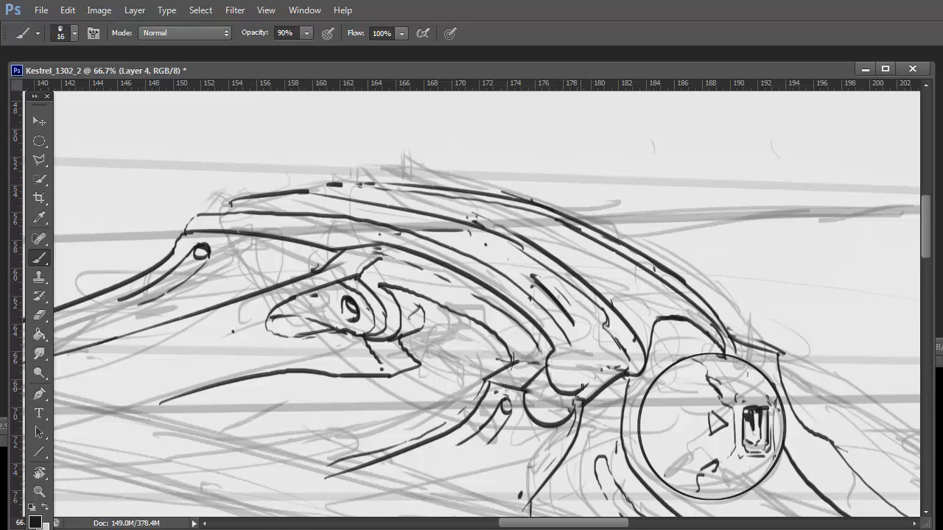
{"action": "mouse_move", "coordinate": [581, 383]}
{"action": "left_mouse_down"}
{"action": "mouse_move", "coordinate": [560, 335]}
{"action": "mouse_move", "coordinate": [603, 369]}
{"action": "mouse_move", "coordinate": [582, 389]}
{"action": "left_mouse_up"}
{"action": "mouse_move", "coordinate": [576, 332]}
{"action": "left_mouse_down"}
{"action": "mouse_move", "coordinate": [597, 376]}
{"action": "mouse_move", "coordinate": [554, 367]}
{"action": "mouse_move", "coordinate": [580, 378]}
{"action": "left_mouse_up"}
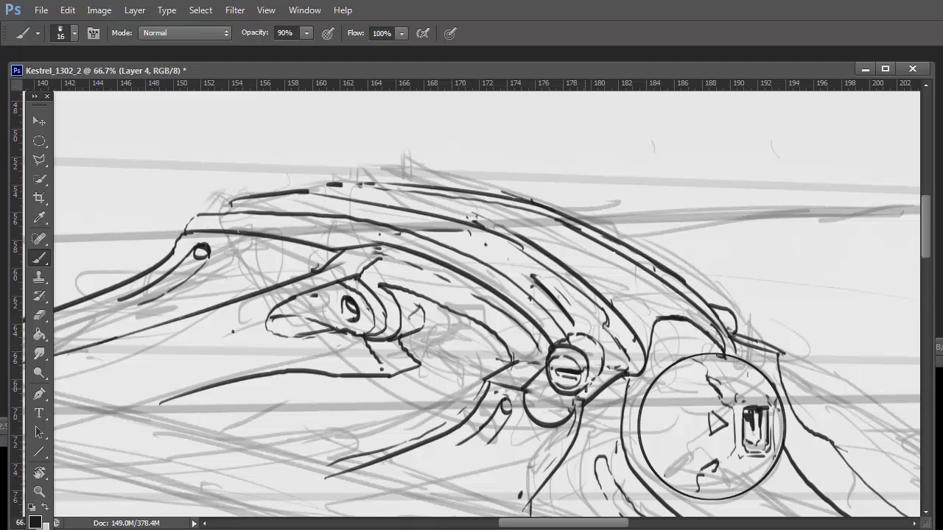
Step: Flip the canvas back and draw one long sweeping hull curve from the nose up toward the rear, beneath the canopy
{"action": "scroll", "coordinate": [586, 386], "scroll_direction": "down", "scroll_amount": 3}
{"action": "scroll", "coordinate": [654, 343], "scroll_direction": "down", "scroll_amount": 2}
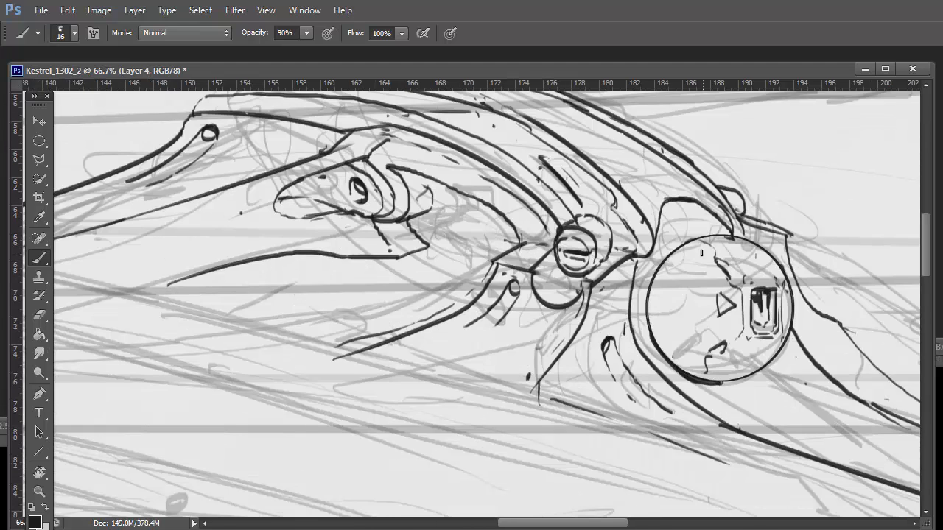
{"action": "key", "text": "z"}
{"action": "scroll", "coordinate": [481, 301], "scroll_direction": "down", "scroll_amount": 2}
{"action": "key", "text": "b"}
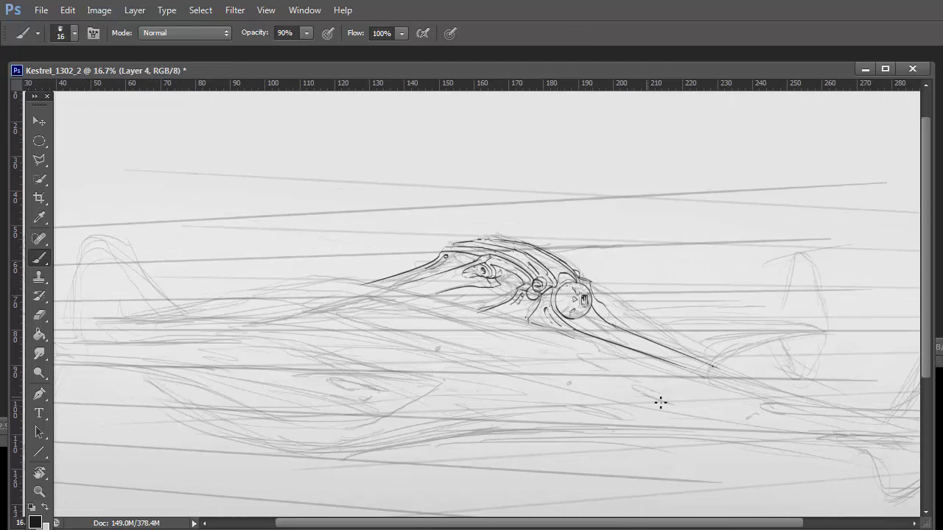
{"action": "key", "text": "ctrl+shift+h"}
{"action": "left_click_drag", "start_coordinate": [193, 433], "coordinate": [600, 361]}
{"action": "key", "text": "ctrl+z"}
{"action": "left_click_drag", "start_coordinate": [225, 433], "coordinate": [709, 306]}
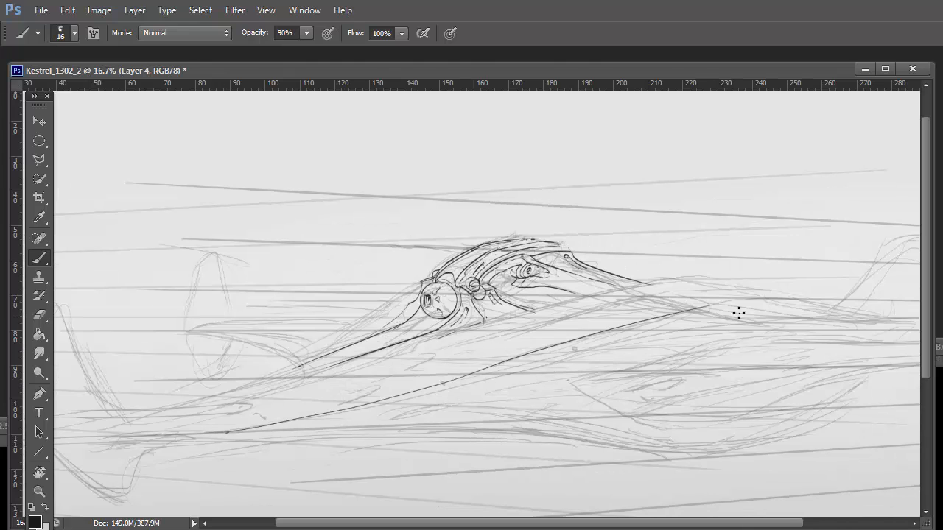
Step: Select the long hull curve with the Lasso and transform it so it sweeps farther toward the rear
{"action": "key", "text": "l"}
{"action": "left_click_drag", "start_coordinate": [168, 446], "coordinate": [611, 319]}
{"action": "key", "text": "ctrl+t"}
{"action": "mouse_move", "coordinate": [779, 280]}
{"action": "left_mouse_down"}
{"action": "mouse_move", "coordinate": [880, 257]}
{"action": "mouse_move", "coordinate": [850, 304]}
{"action": "left_mouse_up"}
{"action": "right_click", "coordinate": [697, 325]}
{"action": "left_click", "coordinate": [739, 444]}
{"action": "key", "text": "Return"}
Step: Copy the hull curve to a new layer and transform the copy into the upper hull edge just below the canopy
{"action": "key", "text": "ctrl+j"}
{"action": "key", "text": "ctrl+t"}
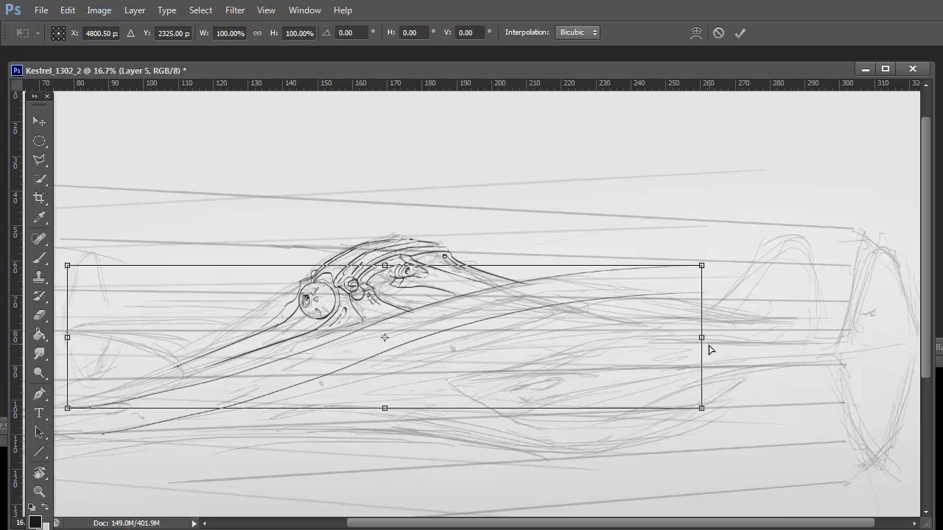
{"action": "left_click_drag", "start_coordinate": [701, 336], "coordinate": [716, 329]}
{"action": "scroll", "coordinate": [558, 362], "scroll_direction": "left", "scroll_amount": 3}
{"action": "left_click_drag", "start_coordinate": [186, 389], "coordinate": [123, 389]}
{"action": "left_click_drag", "start_coordinate": [840, 232], "coordinate": [848, 227]}
{"action": "key", "text": "Return"}
Step: Strengthen the upper hull edge, clean up the overlapping linework and draw two short slots on the hull below it
{"action": "key", "text": "b"}
{"action": "mouse_move", "coordinate": [302, 350]}
{"action": "left_mouse_down"}
{"action": "mouse_move", "coordinate": [663, 239]}
{"action": "mouse_move", "coordinate": [736, 233]}
{"action": "left_mouse_up"}
{"action": "key", "text": "e"}
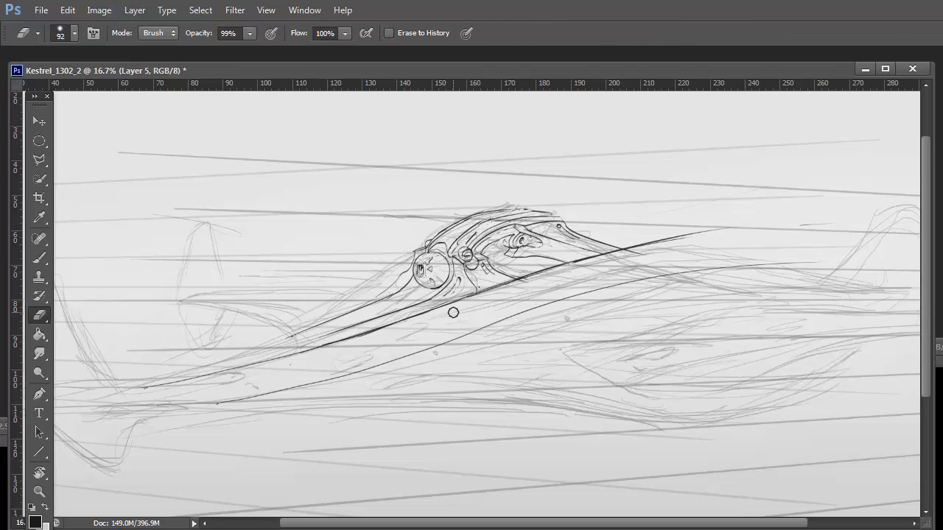
{"action": "key", "text": "b"}
{"action": "left_click_drag", "start_coordinate": [403, 337], "coordinate": [428, 322]}
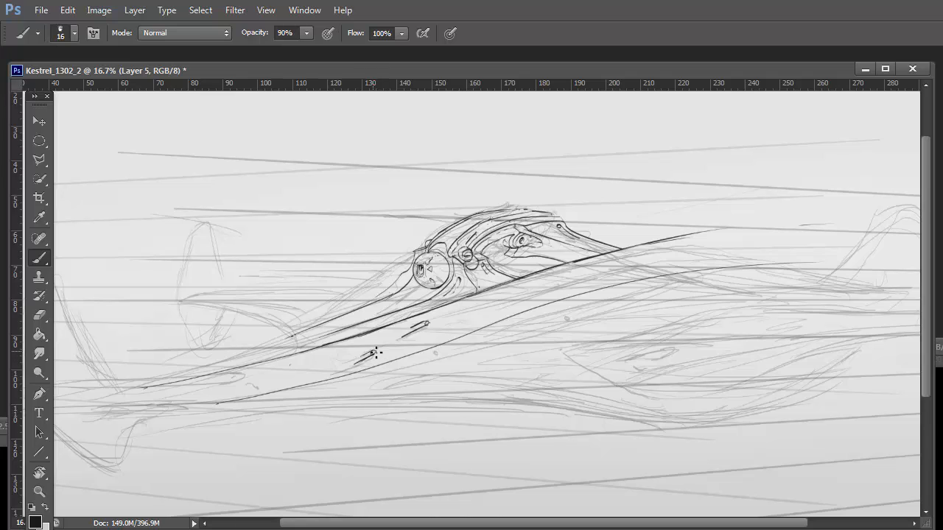
Step: Draw a second crease under the lower hull curve and the long bottom contour that bends upward at the rear
{"action": "mouse_move", "coordinate": [230, 403]}
{"action": "left_mouse_down"}
{"action": "mouse_move", "coordinate": [626, 299]}
{"action": "mouse_move", "coordinate": [810, 280]}
{"action": "left_mouse_up"}
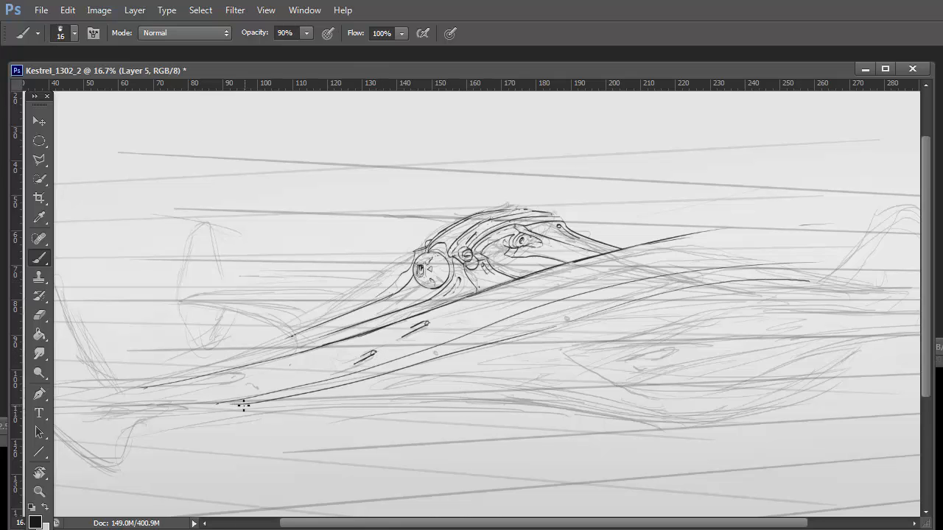
{"action": "key", "text": "e"}
{"action": "mouse_move", "coordinate": [237, 404]}
{"action": "left_mouse_down"}
{"action": "mouse_move", "coordinate": [562, 403]}
{"action": "mouse_move", "coordinate": [667, 427]}
{"action": "mouse_move", "coordinate": [840, 353]}
{"action": "left_mouse_up"}
{"action": "key", "text": "b"}
{"action": "key", "text": "ctrl+z"}
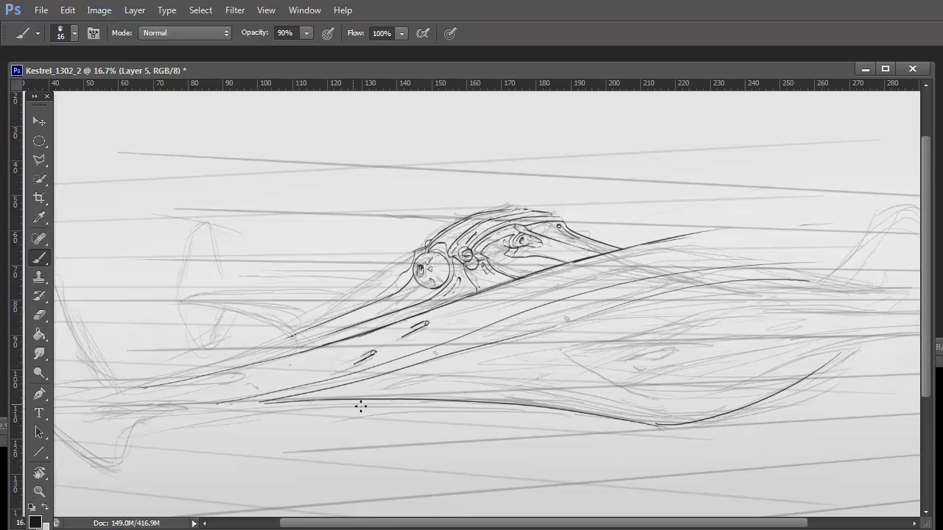
{"action": "mouse_move", "coordinate": [360, 406]}
{"action": "left_mouse_down"}
{"action": "mouse_move", "coordinate": [387, 384]}
{"action": "mouse_move", "coordinate": [297, 383]}
{"action": "mouse_move", "coordinate": [401, 380]}
{"action": "left_mouse_up"}
{"action": "key", "text": "ctrl+z"}
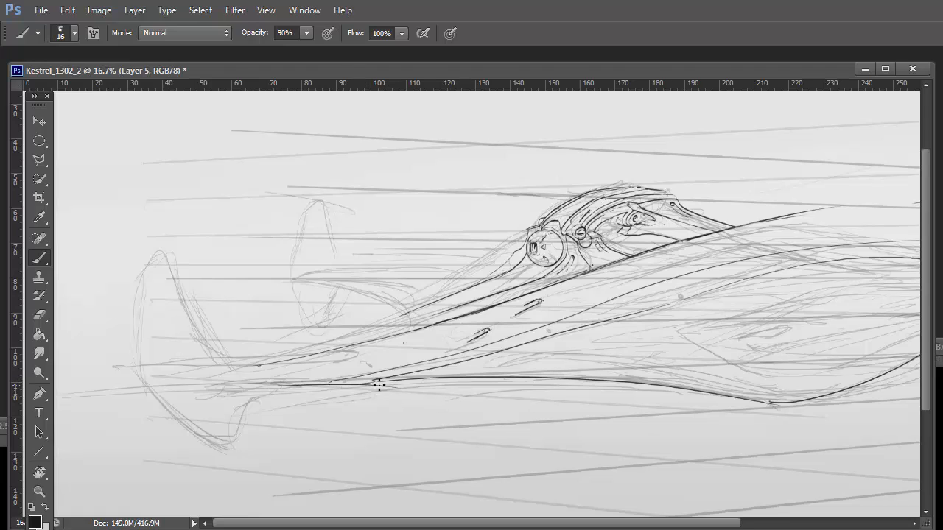
Step: Draw a shallow bulge under the hull's bottom contour with two short slots inside it
{"action": "left_click_drag", "start_coordinate": [486, 397], "coordinate": [770, 405]}
{"action": "key", "text": "ctrl+z"}
{"action": "left_click_drag", "start_coordinate": [694, 394], "coordinate": [726, 403]}
Step: Draw the long upper edges of the pointed side recess, running back to the rear fin
{"action": "scroll", "coordinate": [675, 398], "scroll_direction": "right", "scroll_amount": 5}
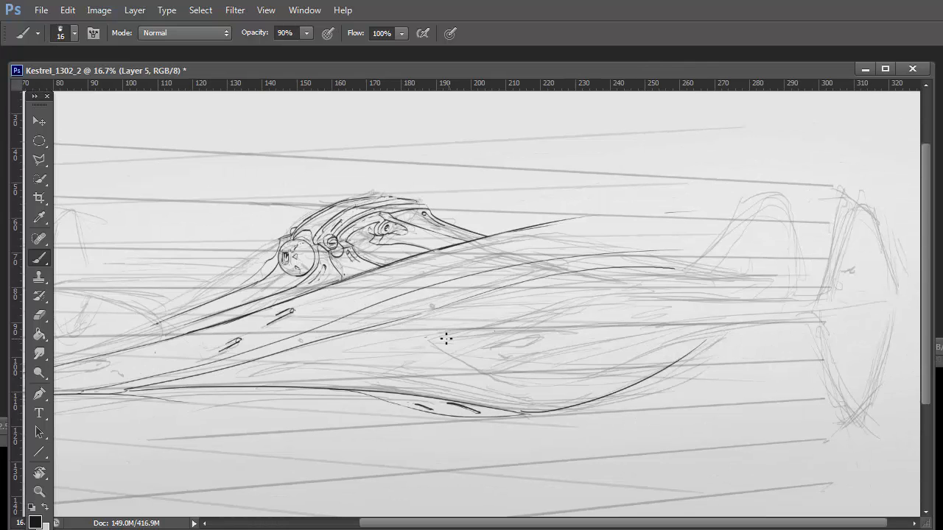
{"action": "mouse_move", "coordinate": [822, 311]}
{"action": "left_mouse_down"}
{"action": "mouse_move", "coordinate": [437, 339]}
{"action": "mouse_move", "coordinate": [583, 298]}
{"action": "left_mouse_up"}
{"action": "left_click_drag", "start_coordinate": [479, 339], "coordinate": [782, 306]}
{"action": "left_click_drag", "start_coordinate": [569, 301], "coordinate": [839, 296]}
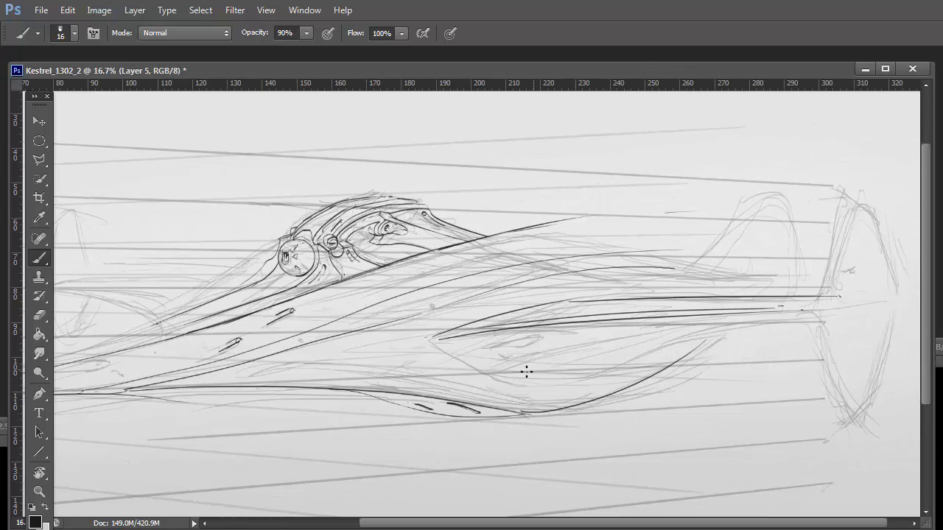
Step: Draw the side recess's lower edge back to the rear fin and close its front with a slanted line
{"action": "left_click_drag", "start_coordinate": [483, 371], "coordinate": [770, 331]}
{"action": "left_click_drag", "start_coordinate": [498, 368], "coordinate": [839, 315]}
{"action": "key", "text": "ctrl+z"}
{"action": "key", "text": "e"}
{"action": "mouse_move", "coordinate": [508, 372]}
{"action": "left_mouse_down"}
{"action": "mouse_move", "coordinate": [820, 318]}
{"action": "mouse_move", "coordinate": [700, 337]}
{"action": "mouse_move", "coordinate": [436, 339]}
{"action": "left_mouse_up"}
{"action": "key", "text": "b"}
{"action": "key", "text": "ctrl+z"}
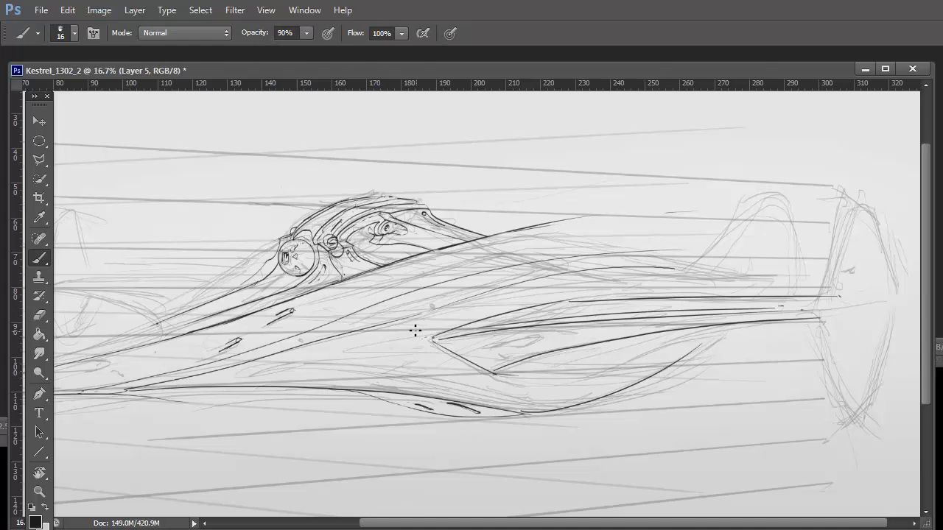
Step: Draw a U-shaped hatch with a notched rear edge ahead of the side recess, plus a small rectangular mark beside it
{"action": "mouse_move", "coordinate": [381, 352]}
{"action": "left_mouse_down"}
{"action": "mouse_move", "coordinate": [524, 371]}
{"action": "mouse_move", "coordinate": [626, 337]}
{"action": "left_mouse_up"}
{"action": "mouse_move", "coordinate": [445, 387]}
{"action": "left_mouse_down"}
{"action": "mouse_move", "coordinate": [472, 398]}
{"action": "mouse_move", "coordinate": [608, 354]}
{"action": "mouse_move", "coordinate": [567, 471]}
{"action": "mouse_move", "coordinate": [471, 397]}
{"action": "left_mouse_up"}
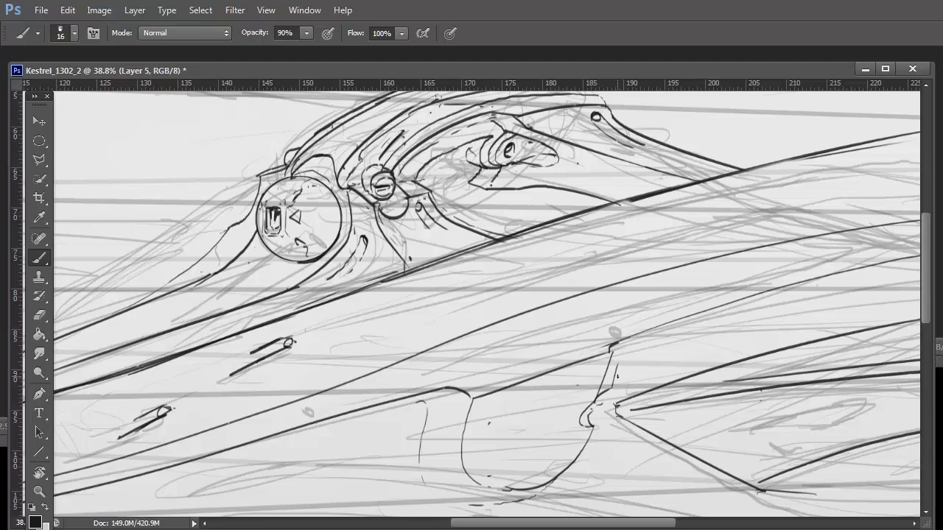
{"action": "mouse_move", "coordinate": [622, 361]}
{"action": "left_mouse_down"}
{"action": "mouse_move", "coordinate": [663, 361]}
{"action": "mouse_move", "coordinate": [515, 361]}
{"action": "mouse_move", "coordinate": [560, 361]}
{"action": "left_mouse_up"}
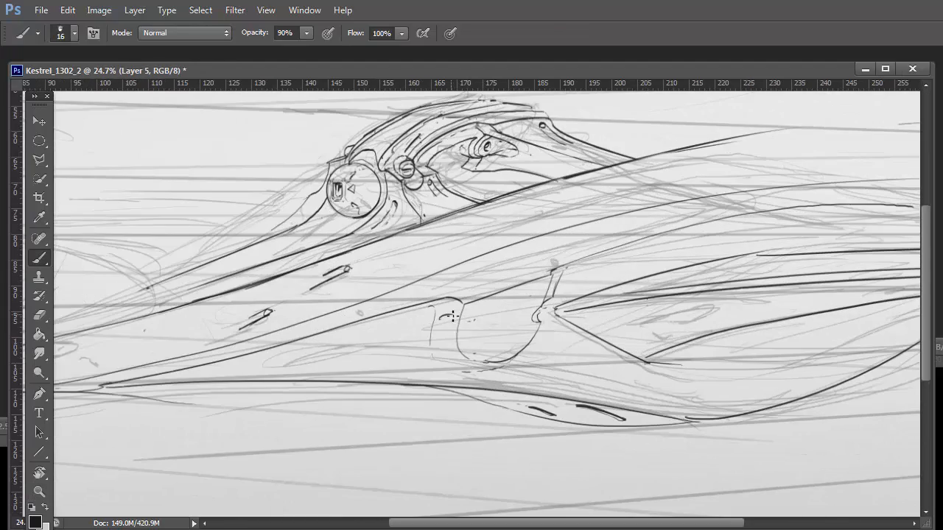
{"action": "left_click_drag", "start_coordinate": [452, 318], "coordinate": [541, 353]}
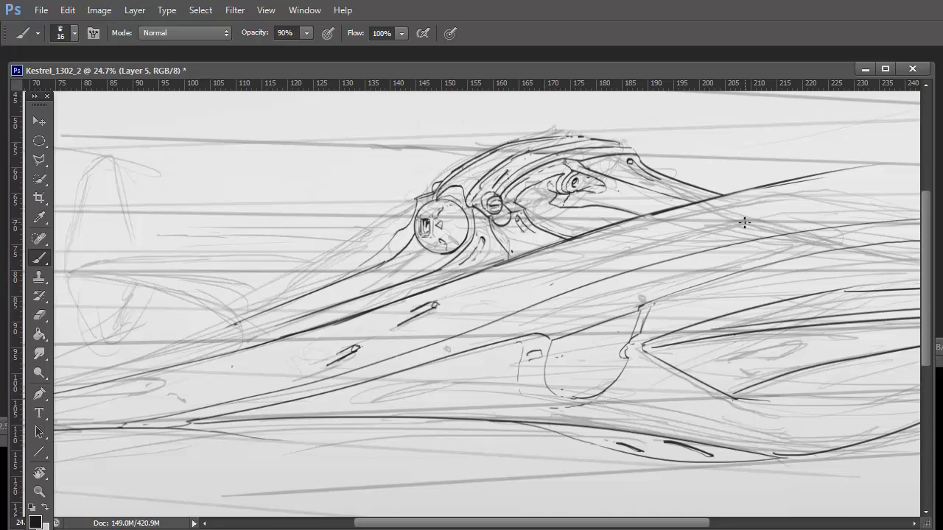
Step: Draw a long angular panel on the upper hull behind the canopy and fill its rear part with mechanical details
{"action": "mouse_move", "coordinate": [732, 205]}
{"action": "left_mouse_down"}
{"action": "mouse_move", "coordinate": [805, 230]}
{"action": "mouse_move", "coordinate": [757, 253]}
{"action": "mouse_move", "coordinate": [573, 270]}
{"action": "left_mouse_up"}
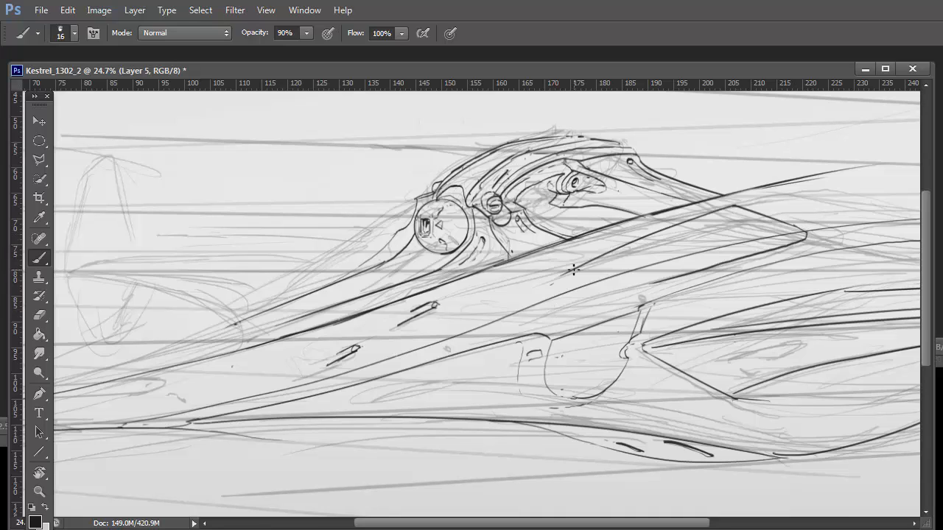
{"action": "key", "text": "e"}
{"action": "left_click_drag", "start_coordinate": [671, 259], "coordinate": [599, 280]}
{"action": "key", "text": "b"}
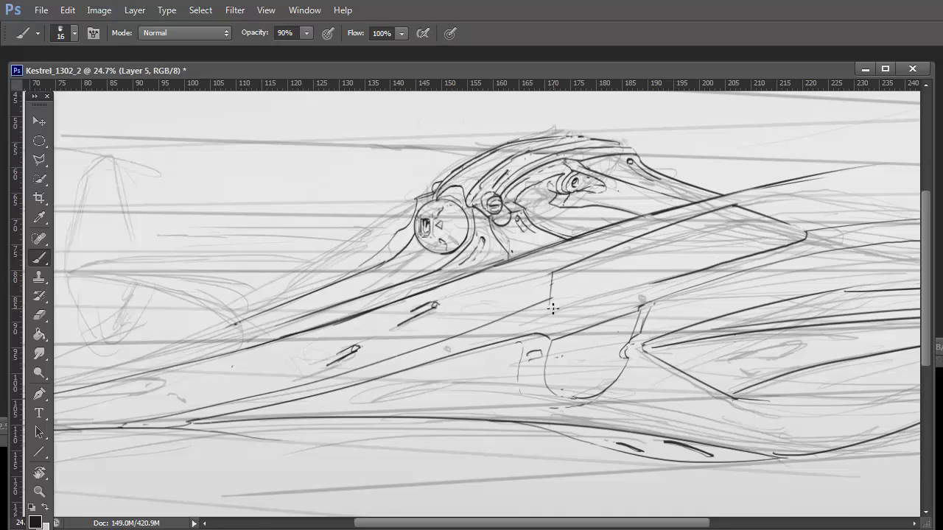
{"action": "left_click_drag", "start_coordinate": [551, 301], "coordinate": [654, 281]}
{"action": "mouse_move", "coordinate": [732, 214]}
{"action": "left_mouse_down"}
{"action": "mouse_move", "coordinate": [715, 228]}
{"action": "mouse_move", "coordinate": [742, 227]}
{"action": "left_mouse_up"}
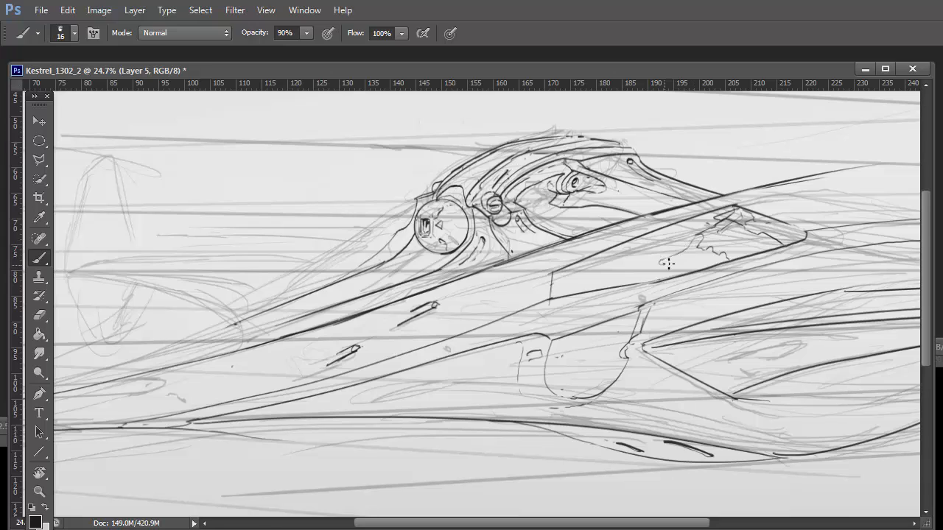
{"action": "mouse_move", "coordinate": [668, 264]}
{"action": "left_mouse_down"}
{"action": "mouse_move", "coordinate": [715, 260]}
{"action": "mouse_move", "coordinate": [660, 262]}
{"action": "mouse_move", "coordinate": [661, 271]}
{"action": "mouse_move", "coordinate": [702, 260]}
{"action": "mouse_move", "coordinate": [692, 271]}
{"action": "mouse_move", "coordinate": [707, 239]}
{"action": "mouse_move", "coordinate": [710, 246]}
{"action": "mouse_move", "coordinate": [667, 254]}
{"action": "mouse_move", "coordinate": [667, 277]}
{"action": "left_mouse_up"}
Step: Draw a panel seam around the U-shaped hatch up to the upper hull edge, a small triangle mark and the hatch's inner contours
{"action": "mouse_move", "coordinate": [508, 338]}
{"action": "left_mouse_down"}
{"action": "mouse_move", "coordinate": [505, 385]}
{"action": "mouse_move", "coordinate": [531, 419]}
{"action": "left_mouse_up"}
{"action": "left_click_drag", "start_coordinate": [509, 343], "coordinate": [447, 291]}
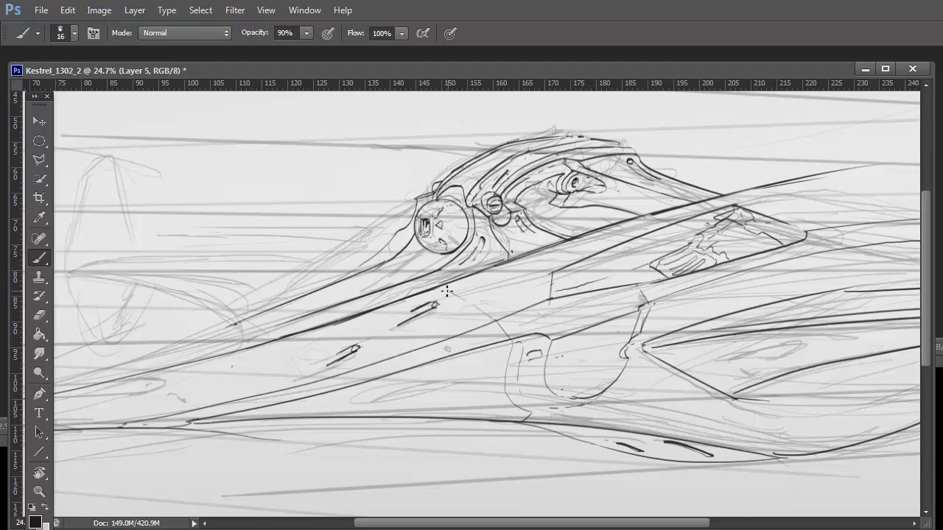
{"action": "mouse_move", "coordinate": [631, 280]}
{"action": "left_mouse_down"}
{"action": "mouse_move", "coordinate": [478, 346]}
{"action": "mouse_move", "coordinate": [439, 375]}
{"action": "mouse_move", "coordinate": [557, 310]}
{"action": "left_mouse_up"}
{"action": "left_click_drag", "start_coordinate": [354, 346], "coordinate": [362, 340]}
{"action": "mouse_move", "coordinate": [447, 372]}
{"action": "left_mouse_down"}
{"action": "mouse_move", "coordinate": [449, 459]}
{"action": "mouse_move", "coordinate": [518, 442]}
{"action": "left_mouse_up"}
{"action": "mouse_move", "coordinate": [567, 332]}
{"action": "left_mouse_down"}
{"action": "mouse_move", "coordinate": [558, 369]}
{"action": "mouse_move", "coordinate": [466, 465]}
{"action": "left_mouse_up"}
{"action": "mouse_move", "coordinate": [442, 373]}
{"action": "left_mouse_down"}
{"action": "mouse_move", "coordinate": [432, 421]}
{"action": "mouse_move", "coordinate": [506, 462]}
{"action": "left_mouse_up"}
{"action": "mouse_move", "coordinate": [573, 329]}
{"action": "left_mouse_down"}
{"action": "mouse_move", "coordinate": [538, 421]}
{"action": "mouse_move", "coordinate": [666, 443]}
{"action": "mouse_move", "coordinate": [617, 364]}
{"action": "left_mouse_up"}
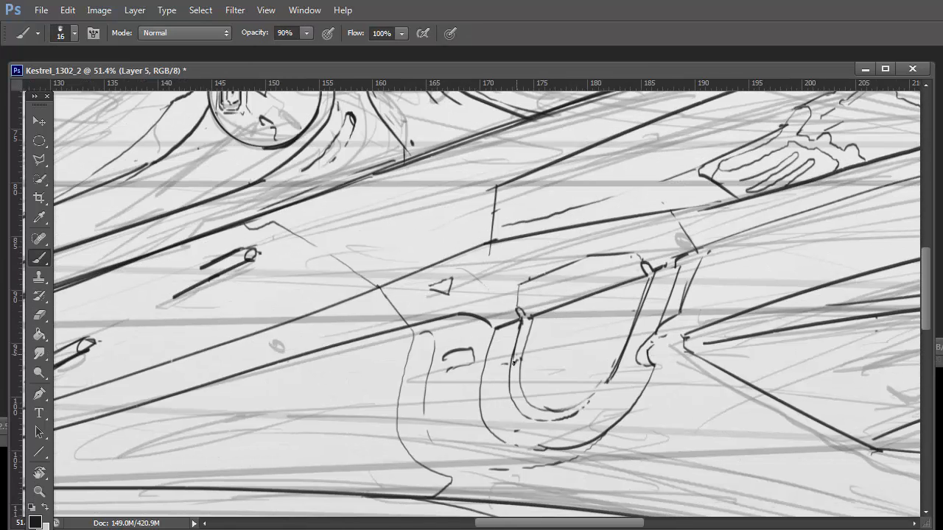
Step: Add two small pegs and a stepped upper edge to the hatch, with an inset U contour and a short slot inside
{"action": "left_click_drag", "start_coordinate": [527, 283], "coordinate": [517, 261]}
{"action": "left_click_drag", "start_coordinate": [550, 309], "coordinate": [594, 284]}
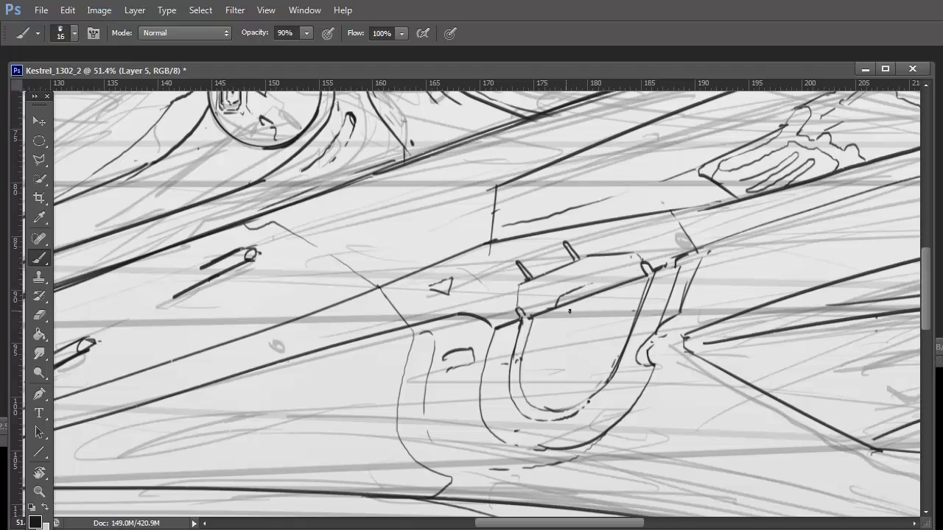
{"action": "key", "text": "ctrl+z"}
{"action": "left_click_drag", "start_coordinate": [551, 309], "coordinate": [598, 282]}
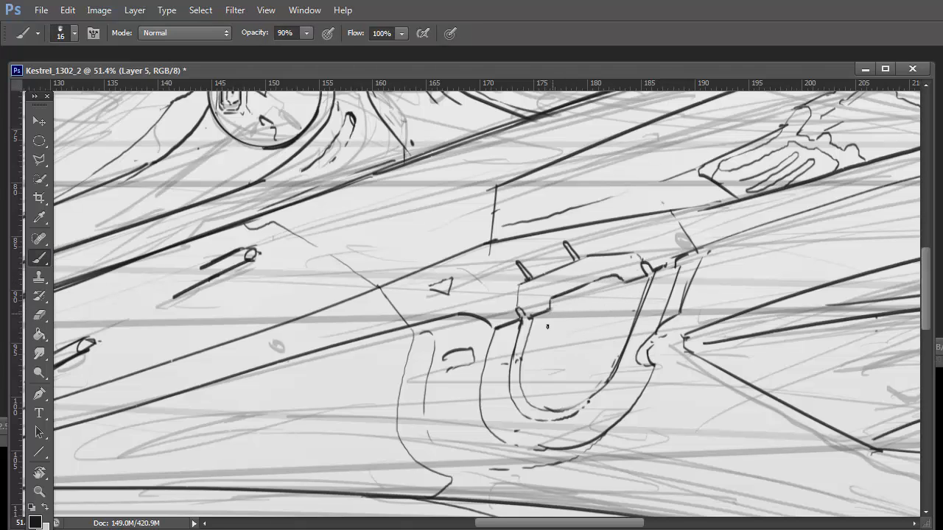
{"action": "mouse_move", "coordinate": [547, 326]}
{"action": "left_mouse_down"}
{"action": "mouse_move", "coordinate": [587, 382]}
{"action": "mouse_move", "coordinate": [611, 280]}
{"action": "left_mouse_up"}
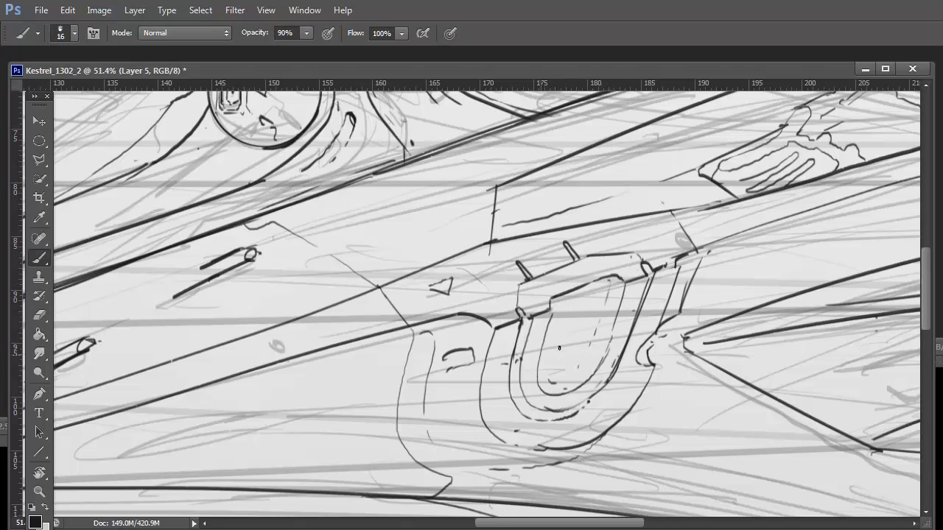
{"action": "mouse_move", "coordinate": [541, 351]}
{"action": "left_mouse_down"}
{"action": "mouse_move", "coordinate": [583, 340]}
{"action": "mouse_move", "coordinate": [588, 267]}
{"action": "left_mouse_up"}
Step: Erase the small rectangular mark ahead of the hatch and draw two short slots with tapering surface lines there
{"action": "key", "text": "e"}
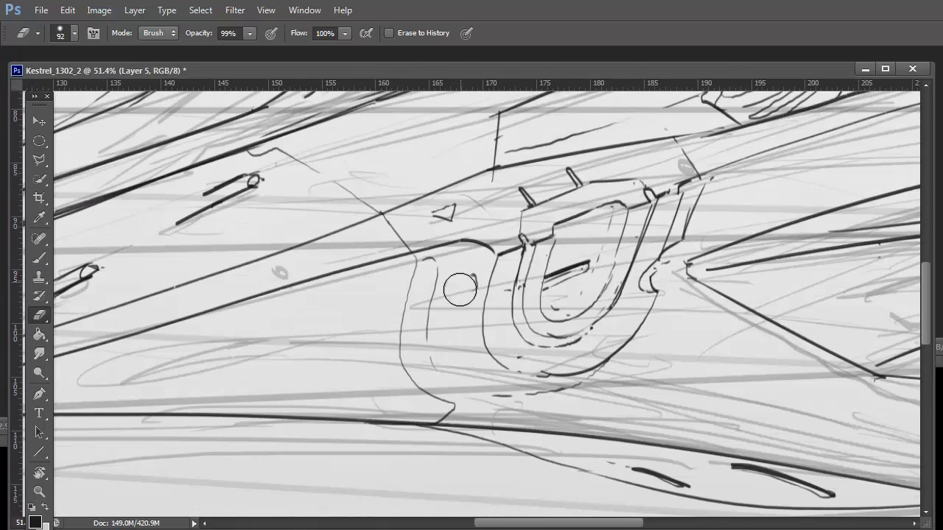
{"action": "key", "text": "b"}
{"action": "mouse_move", "coordinate": [450, 280]}
{"action": "left_mouse_down"}
{"action": "mouse_move", "coordinate": [474, 274]}
{"action": "mouse_move", "coordinate": [451, 270]}
{"action": "mouse_move", "coordinate": [349, 299]}
{"action": "left_mouse_up"}
{"action": "left_click_drag", "start_coordinate": [469, 290], "coordinate": [319, 330]}
{"action": "mouse_move", "coordinate": [409, 296]}
{"action": "left_mouse_down"}
{"action": "mouse_move", "coordinate": [467, 273]}
{"action": "mouse_move", "coordinate": [465, 355]}
{"action": "mouse_move", "coordinate": [455, 357]}
{"action": "mouse_move", "coordinate": [469, 364]}
{"action": "mouse_move", "coordinate": [457, 267]}
{"action": "left_mouse_up"}
{"action": "left_click_drag", "start_coordinate": [451, 308], "coordinate": [450, 343]}
{"action": "mouse_move", "coordinate": [475, 386]}
{"action": "left_mouse_down"}
{"action": "mouse_move", "coordinate": [422, 364]}
{"action": "mouse_move", "coordinate": [457, 365]}
{"action": "mouse_move", "coordinate": [353, 372]}
{"action": "mouse_move", "coordinate": [474, 373]}
{"action": "mouse_move", "coordinate": [427, 380]}
{"action": "left_mouse_up"}
Step: Save the drawing as Kestrel_1302_2.psd
{"action": "key", "text": "z"}
{"action": "left_click", "coordinate": [584, 394], "text": "alt"}
{"action": "key", "text": "ctrl+shift+s"}
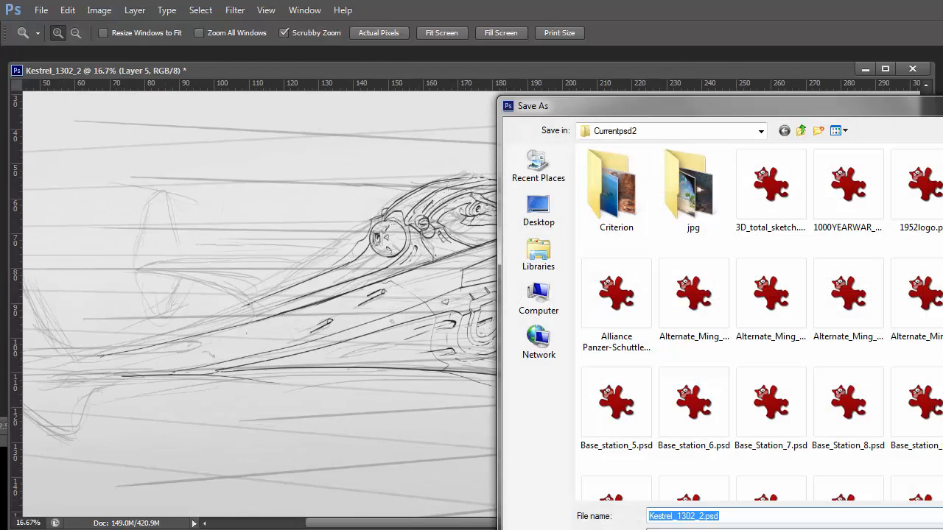
{"action": "key", "text": "Return"}
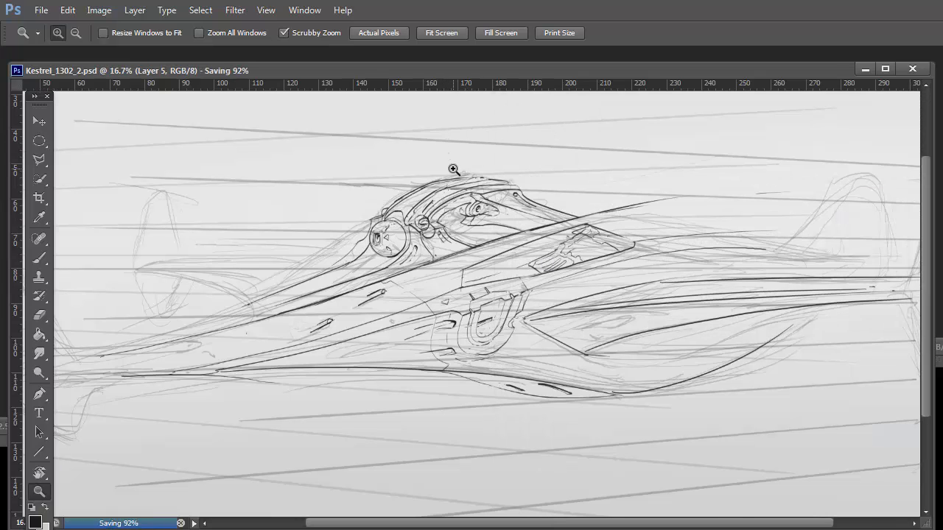
Step: Erase the hatch's outer rear contour and its notched edge next to the side recess
{"action": "left_click_drag", "start_coordinate": [500, 354], "coordinate": [512, 354]}
{"action": "key", "text": "e"}
{"action": "key", "text": "b"}
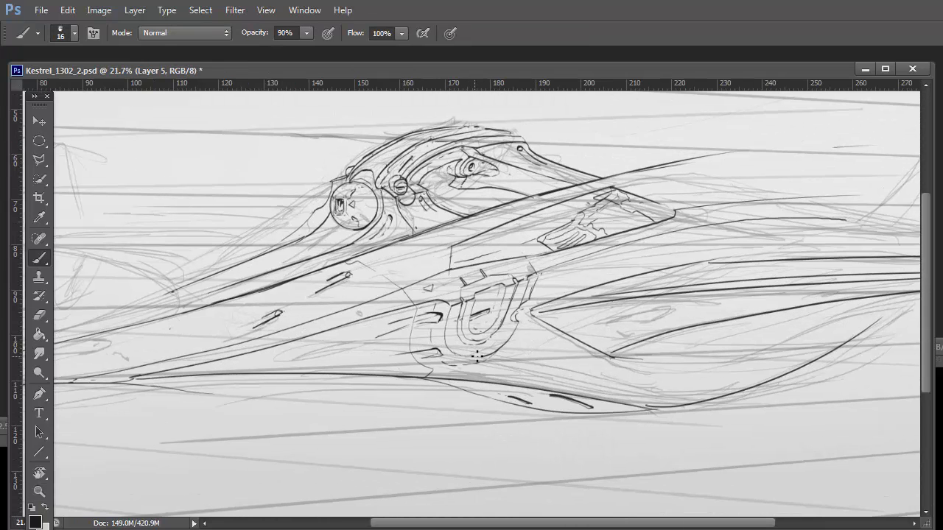
{"action": "key", "text": "e"}
{"action": "left_click_drag", "start_coordinate": [520, 294], "coordinate": [535, 274]}
{"action": "key", "text": "b"}
Step: Draw crease lines from under the hatch along the lower hull and a second lower edge for the recess back to the fin
{"action": "left_click_drag", "start_coordinate": [498, 360], "coordinate": [792, 340]}
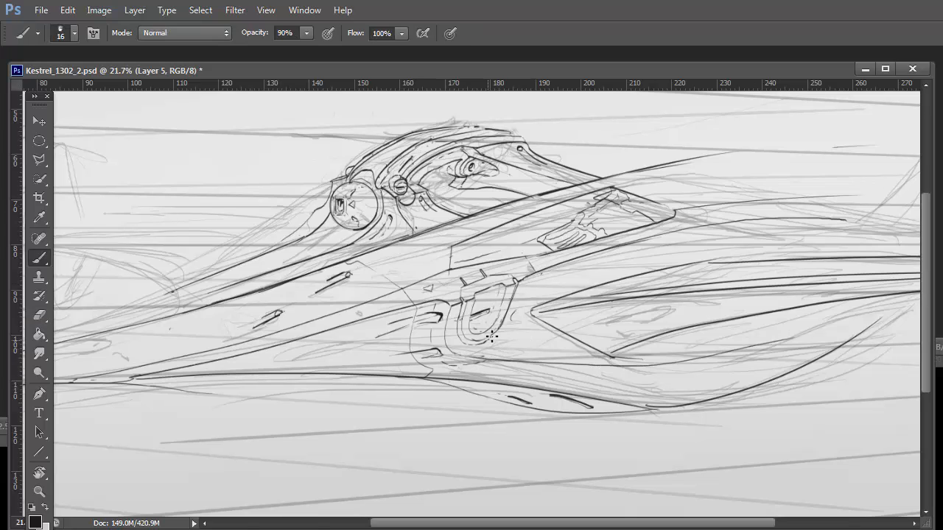
{"action": "key", "text": "e"}
{"action": "key", "text": "b"}
{"action": "left_click_drag", "start_coordinate": [449, 366], "coordinate": [689, 375]}
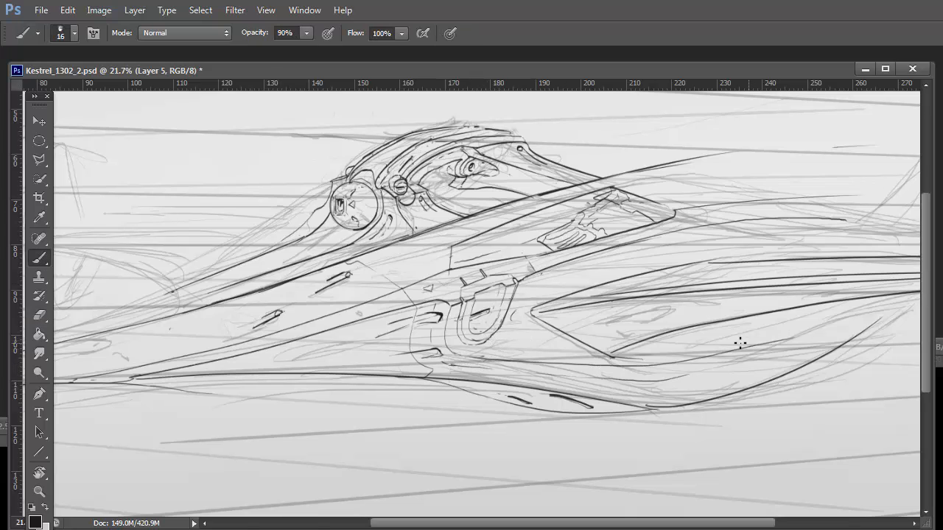
{"action": "mouse_move", "coordinate": [619, 360]}
{"action": "left_mouse_down"}
{"action": "mouse_move", "coordinate": [408, 378]}
{"action": "mouse_move", "coordinate": [663, 341]}
{"action": "left_mouse_up"}
{"action": "key", "text": "ctrl+z"}
{"action": "left_click_drag", "start_coordinate": [548, 368], "coordinate": [817, 311]}
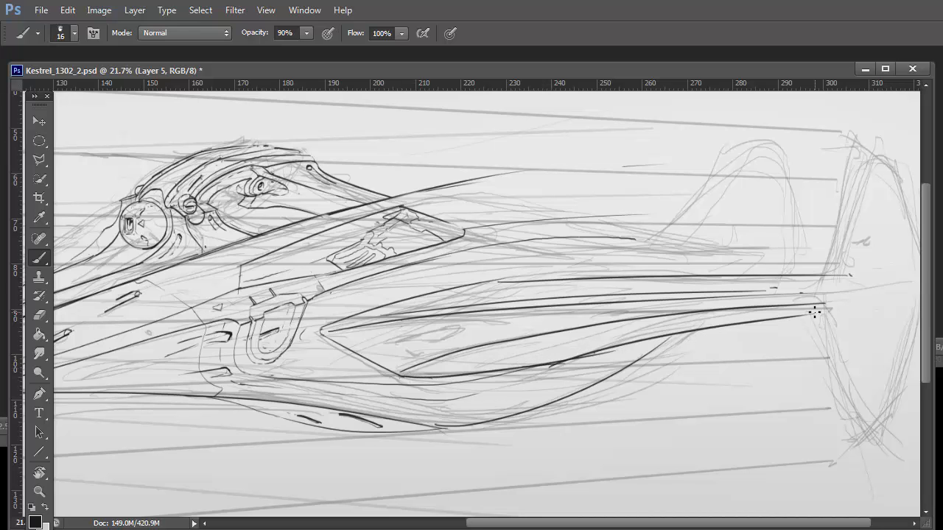
Step: Draw a crease line beneath the side recess, following the curve of the lower hull
{"action": "left_click_drag", "start_coordinate": [468, 398], "coordinate": [621, 341]}
{"action": "key", "text": "space"}
{"action": "mouse_move", "coordinate": [341, 263]}
{"action": "left_mouse_down"}
{"action": "mouse_move", "coordinate": [477, 344]}
{"action": "mouse_move", "coordinate": [648, 345]}
{"action": "left_mouse_up"}
{"action": "left_click_drag", "start_coordinate": [88, 309], "coordinate": [470, 378]}
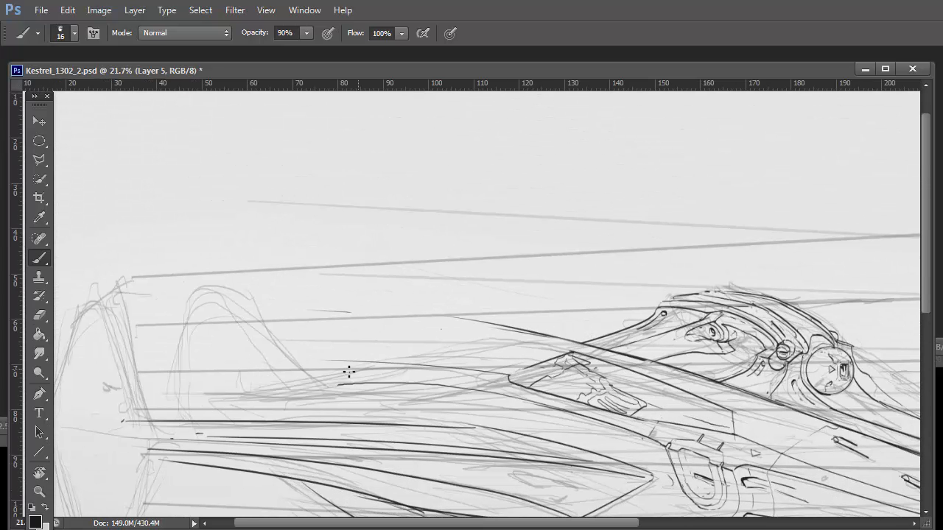
Step: Draw the upper rear hull contour sloping down from the peak behind the canopy, with a short second edge, trim it, and save
{"action": "left_click_drag", "start_coordinate": [320, 384], "coordinate": [527, 325]}
{"action": "left_click_drag", "start_coordinate": [376, 362], "coordinate": [326, 396]}
{"action": "key", "text": "e"}
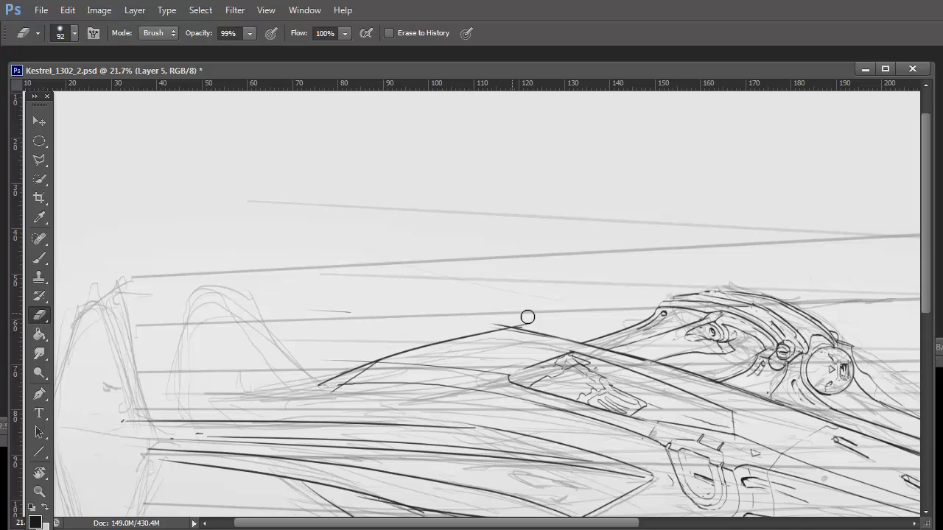
{"action": "left_click", "coordinate": [39, 491]}
{"action": "left_click_drag", "start_coordinate": [575, 250], "coordinate": [516, 250]}
{"action": "left_click", "coordinate": [516, 249]}
{"action": "key", "text": "ctrl+s"}
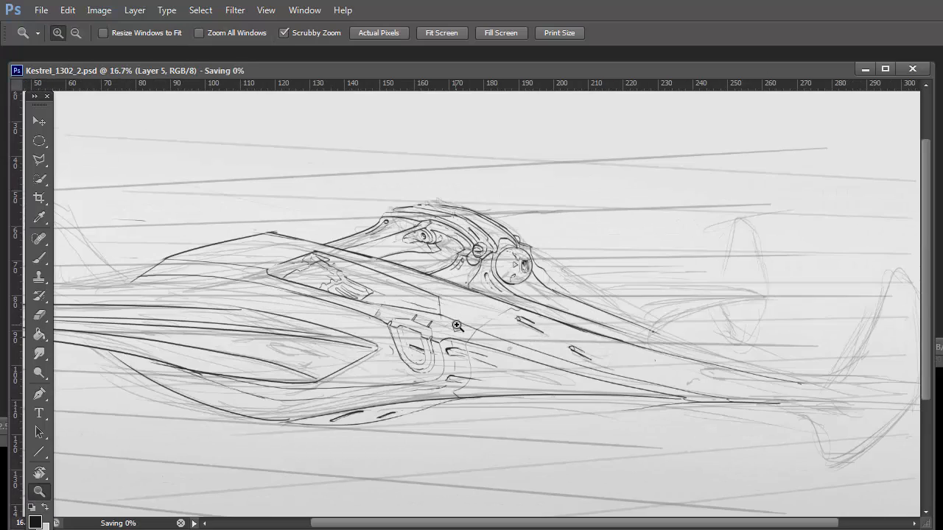
Step: Duplicate the two short slots ahead of the hatch and place the copy farther forward on the nose
{"action": "left_click", "coordinate": [516, 250]}
{"action": "key", "text": "b"}
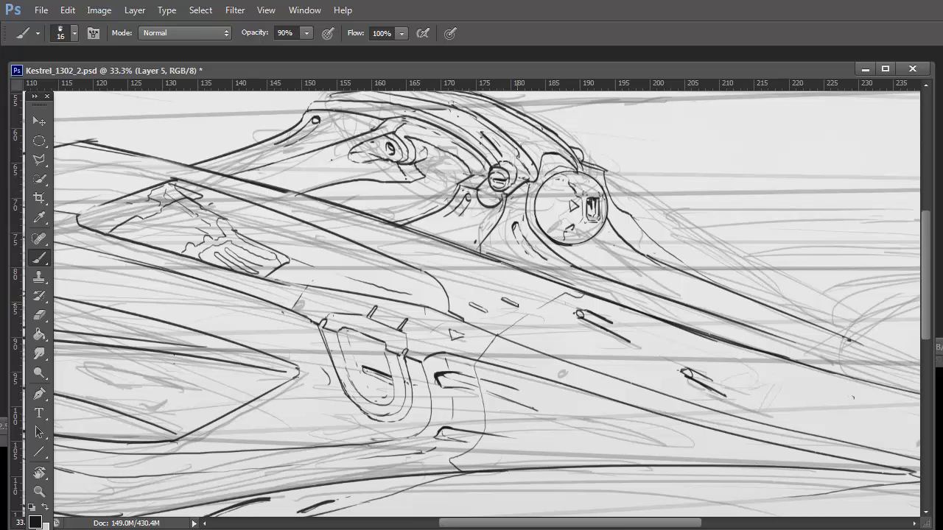
{"action": "key", "text": "l"}
{"action": "mouse_move", "coordinate": [515, 292]}
{"action": "left_mouse_down"}
{"action": "mouse_move", "coordinate": [472, 324]}
{"action": "mouse_move", "coordinate": [516, 293]}
{"action": "mouse_move", "coordinate": [536, 312]}
{"action": "mouse_move", "coordinate": [571, 312]}
{"action": "left_mouse_up"}
{"action": "key", "text": "ctrl+j"}
{"action": "key", "text": "ctrl+t"}
{"action": "key", "text": "Return"}
Step: Erase the two intake marks on the upper nose flank and redraw the rear one as a hooded slot with tapering lines
{"action": "key", "text": "e"}
{"action": "mouse_move", "coordinate": [347, 274]}
{"action": "left_mouse_down"}
{"action": "mouse_move", "coordinate": [354, 277]}
{"action": "mouse_move", "coordinate": [255, 219]}
{"action": "mouse_move", "coordinate": [318, 255]}
{"action": "left_mouse_up"}
{"action": "key", "text": "b"}
{"action": "left_click_drag", "start_coordinate": [280, 219], "coordinate": [315, 241]}
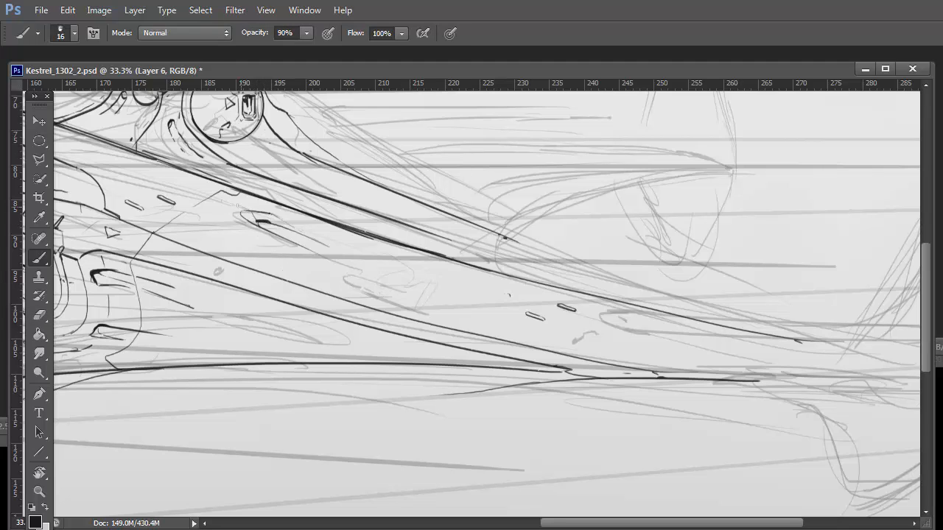
{"action": "mouse_move", "coordinate": [252, 210]}
{"action": "left_mouse_down"}
{"action": "mouse_move", "coordinate": [440, 307]}
{"action": "mouse_move", "coordinate": [515, 333]}
{"action": "left_mouse_up"}
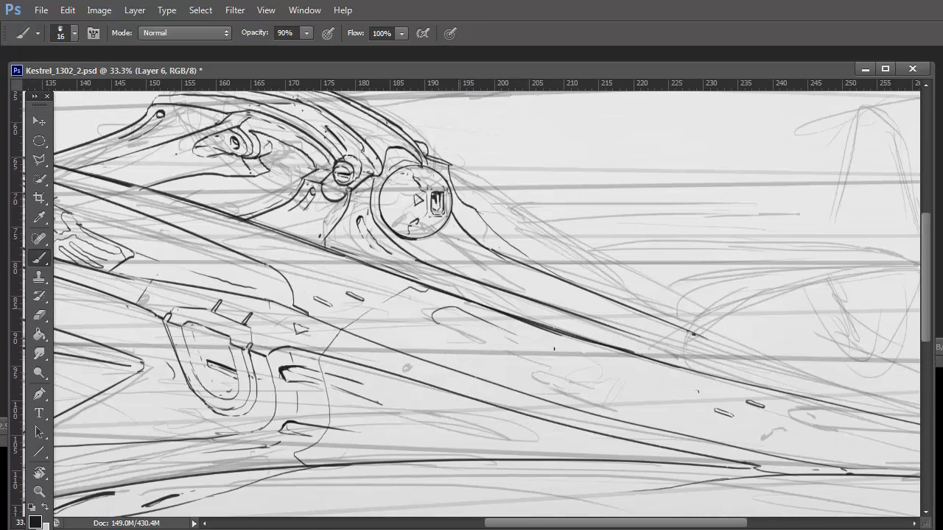
{"action": "left_click_drag", "start_coordinate": [442, 324], "coordinate": [501, 346]}
Step: Save the drawing and enclose the redrawn hooded slot in a polygonal lasso selection
{"action": "key", "text": "l"}
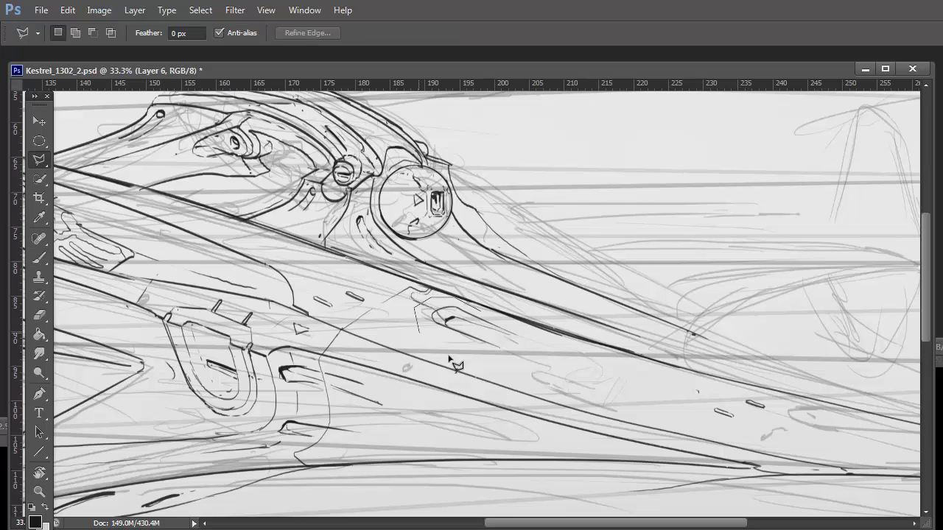
{"action": "key", "text": "ctrl+5"}
{"action": "left_click", "coordinate": [418, 304]}
{"action": "left_click", "coordinate": [446, 298]}
{"action": "left_click", "coordinate": [492, 310]}
{"action": "left_click", "coordinate": [520, 329]}
{"action": "left_click", "coordinate": [457, 353]}
{"action": "double_click", "coordinate": [531, 359]}
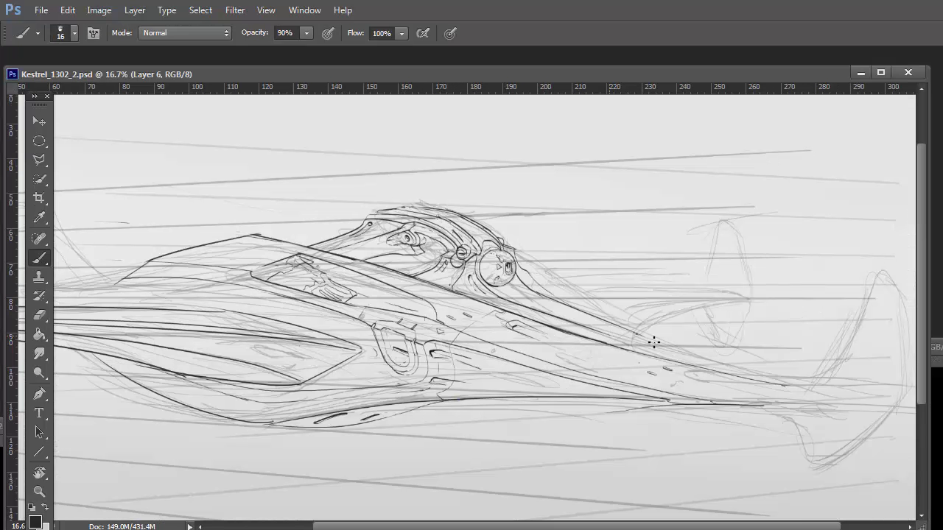
Step: Draw the nose's upper contour from near the tip up to the round housing in front of the canopy
{"action": "key", "text": "h"}
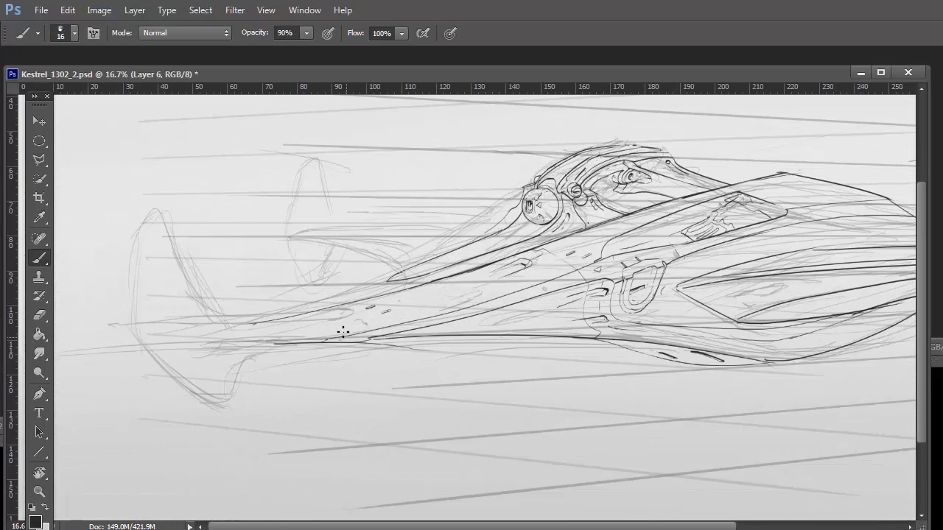
{"action": "left_click_drag", "start_coordinate": [242, 320], "coordinate": [427, 255]}
{"action": "left_click_drag", "start_coordinate": [496, 221], "coordinate": [416, 260]}
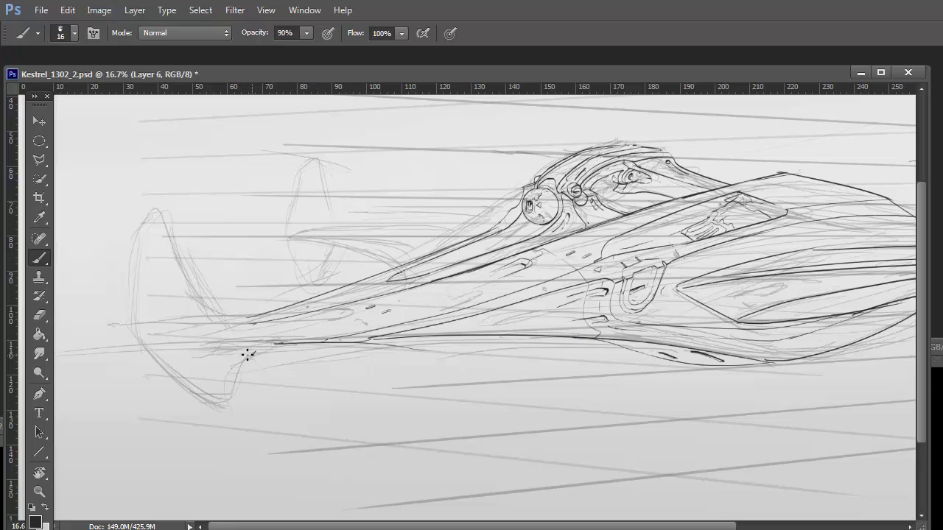
Step: Try a long rounded slot along the nose tip, with nearly parallel edges opening toward the front
{"action": "mouse_move", "coordinate": [247, 356]}
{"action": "left_mouse_down"}
{"action": "mouse_move", "coordinate": [323, 323]}
{"action": "mouse_move", "coordinate": [243, 341]}
{"action": "left_mouse_up"}
{"action": "key", "text": "e"}
{"action": "key", "text": "b"}
{"action": "mouse_move", "coordinate": [324, 326]}
{"action": "left_mouse_down"}
{"action": "mouse_move", "coordinate": [296, 344]}
{"action": "mouse_move", "coordinate": [258, 357]}
{"action": "mouse_move", "coordinate": [319, 340]}
{"action": "left_mouse_up"}
{"action": "key", "text": "e"}
{"action": "key", "text": "b"}
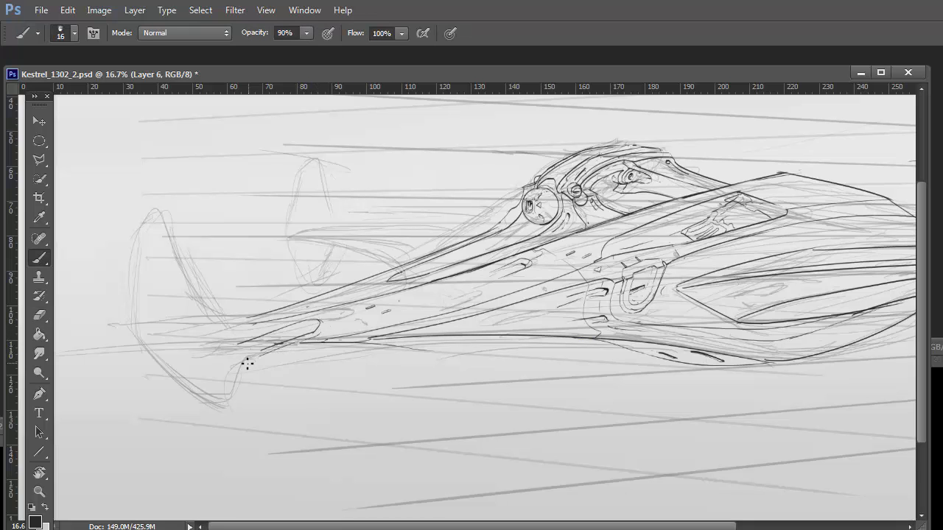
Step: Try refining the nose slot's rounded end and adding a curved edge leading forward from its opening
{"action": "left_click", "coordinate": [39, 492]}
{"action": "left_click_drag", "start_coordinate": [243, 309], "coordinate": [324, 310]}
{"action": "key", "text": "b"}
{"action": "mouse_move", "coordinate": [467, 407]}
{"action": "left_mouse_down"}
{"action": "mouse_move", "coordinate": [506, 354]}
{"action": "mouse_move", "coordinate": [219, 393]}
{"action": "left_mouse_up"}
{"action": "left_click_drag", "start_coordinate": [214, 436], "coordinate": [118, 395]}
{"action": "left_click_drag", "start_coordinate": [108, 480], "coordinate": [273, 344]}
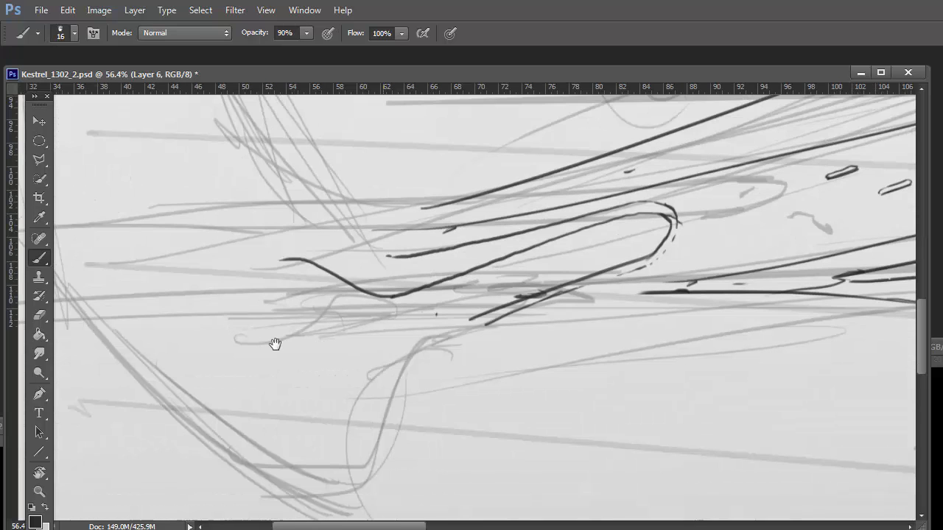
Step: Try extending the nose into a two-pronged fork with a curved notch between the prongs
{"action": "left_click_drag", "start_coordinate": [471, 321], "coordinate": [319, 412]}
{"action": "mouse_move", "coordinate": [287, 260]}
{"action": "left_mouse_down"}
{"action": "mouse_move", "coordinate": [201, 281]}
{"action": "mouse_move", "coordinate": [287, 299]}
{"action": "mouse_move", "coordinate": [335, 324]}
{"action": "mouse_move", "coordinate": [305, 383]}
{"action": "mouse_move", "coordinate": [266, 394]}
{"action": "mouse_move", "coordinate": [291, 422]}
{"action": "left_mouse_up"}
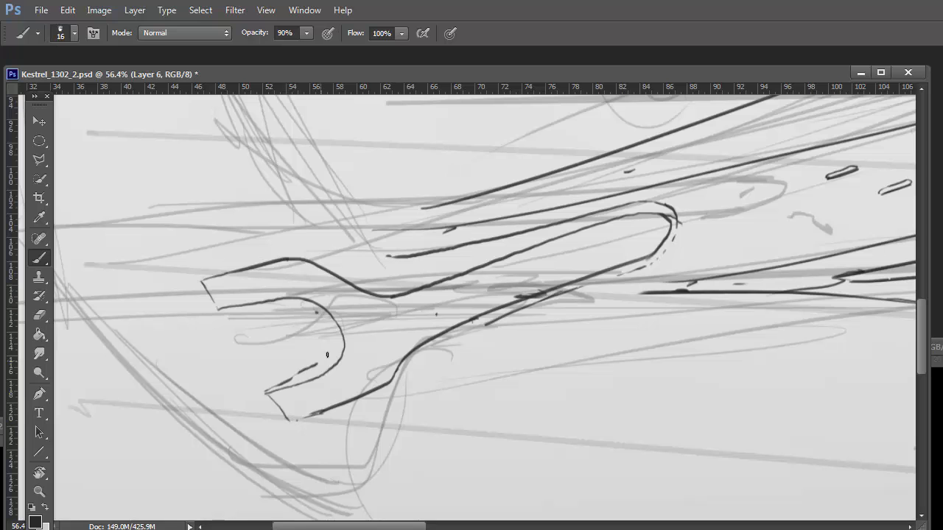
{"action": "left_click_drag", "start_coordinate": [298, 303], "coordinate": [299, 310]}
{"action": "left_click_drag", "start_coordinate": [331, 343], "coordinate": [269, 389]}
Step: Erase the forked nose outline together with the rounded slot behind it
{"action": "key", "text": "z"}
{"action": "mouse_move", "coordinate": [366, 253]}
{"action": "left_mouse_down"}
{"action": "mouse_move", "coordinate": [337, 337]}
{"action": "mouse_move", "coordinate": [273, 362]}
{"action": "mouse_move", "coordinate": [179, 358]}
{"action": "left_mouse_up"}
{"action": "key", "text": "e"}
{"action": "key", "text": "b"}
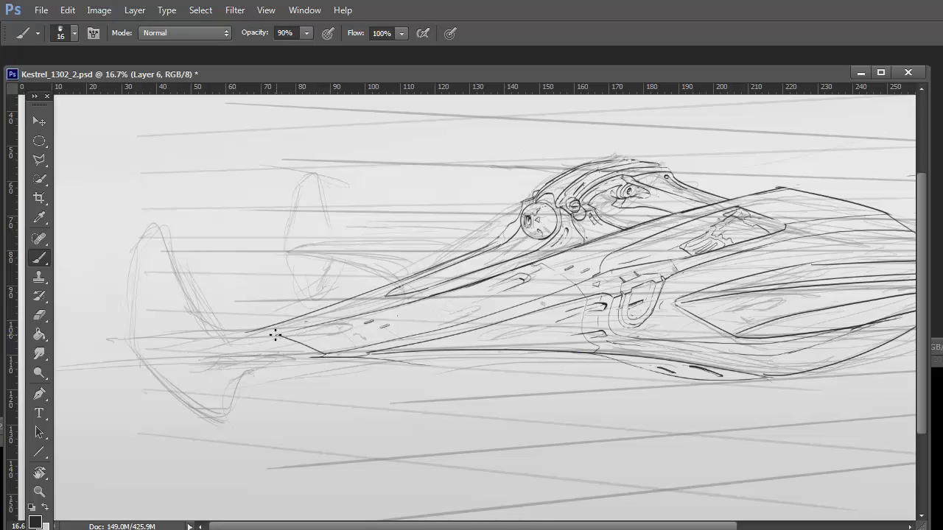
Step: Draw the nose tip with an angled seam, a curve into the front fin and a rounded capsule end, and save
{"action": "mouse_move", "coordinate": [321, 355]}
{"action": "left_mouse_down"}
{"action": "mouse_move", "coordinate": [242, 374]}
{"action": "mouse_move", "coordinate": [160, 369]}
{"action": "mouse_move", "coordinate": [278, 335]}
{"action": "left_mouse_up"}
{"action": "left_click_drag", "start_coordinate": [189, 302], "coordinate": [215, 336]}
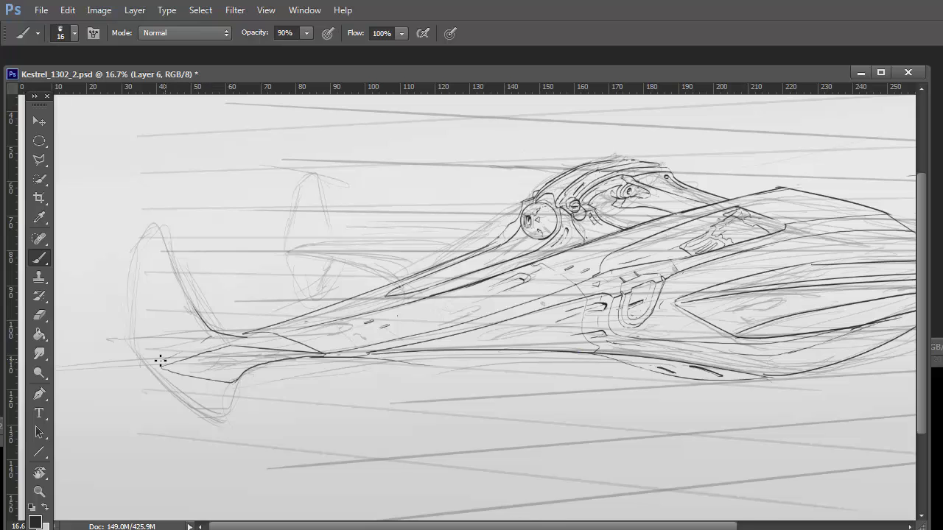
{"action": "mouse_move", "coordinate": [270, 357]}
{"action": "left_mouse_down"}
{"action": "mouse_move", "coordinate": [160, 370]}
{"action": "mouse_move", "coordinate": [191, 347]}
{"action": "mouse_move", "coordinate": [198, 380]}
{"action": "left_mouse_up"}
{"action": "key", "text": "ctrl+space"}
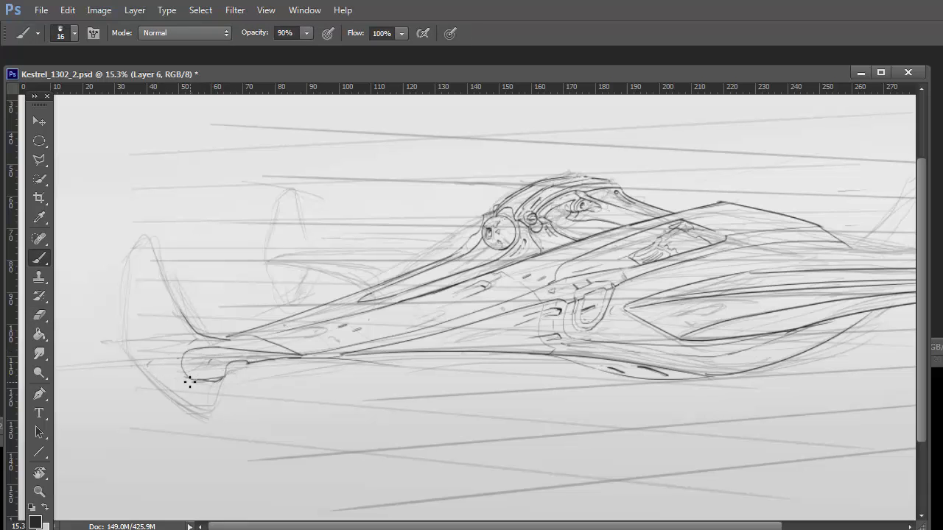
{"action": "key", "text": "ctrl+s"}
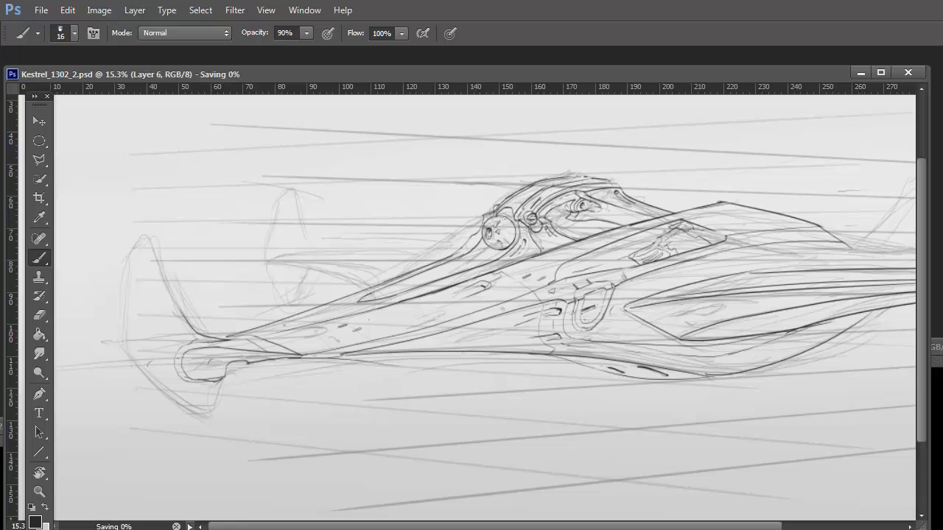
Step: Rework the notch under the nose tip, draw a second lower edge running back to the hull's underside, and save
{"action": "key", "text": "e"}
{"action": "key", "text": "b"}
{"action": "left_click_drag", "start_coordinate": [248, 363], "coordinate": [232, 379]}
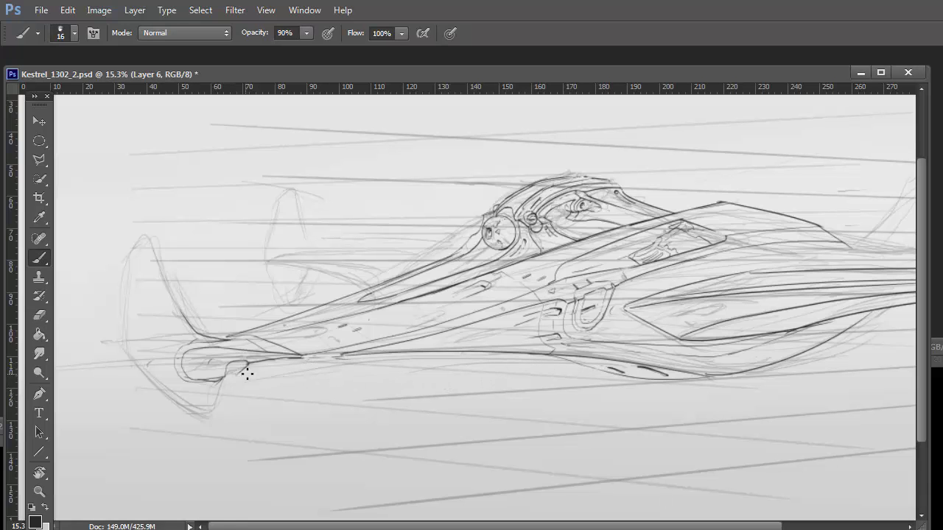
{"action": "key", "text": "z"}
{"action": "left_click_drag", "start_coordinate": [722, 375], "coordinate": [310, 387]}
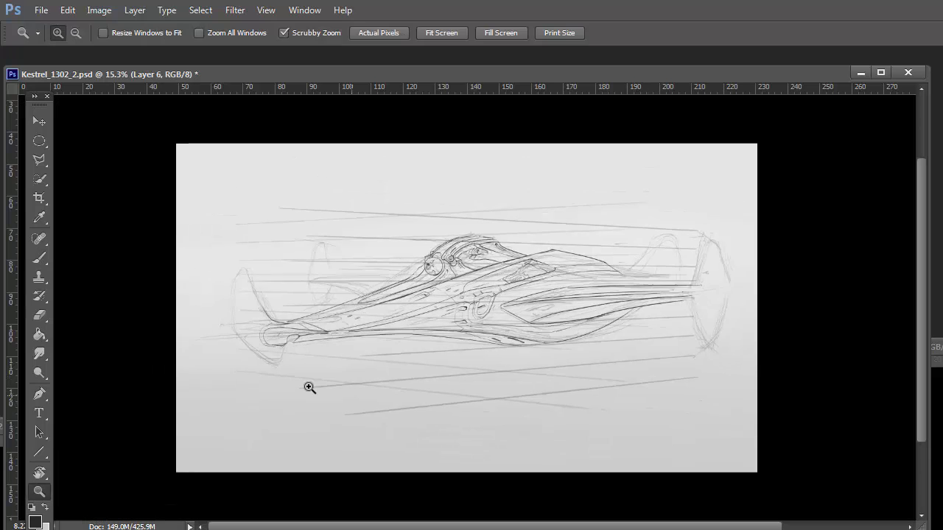
{"action": "left_click", "coordinate": [410, 319]}
{"action": "key", "text": "e"}
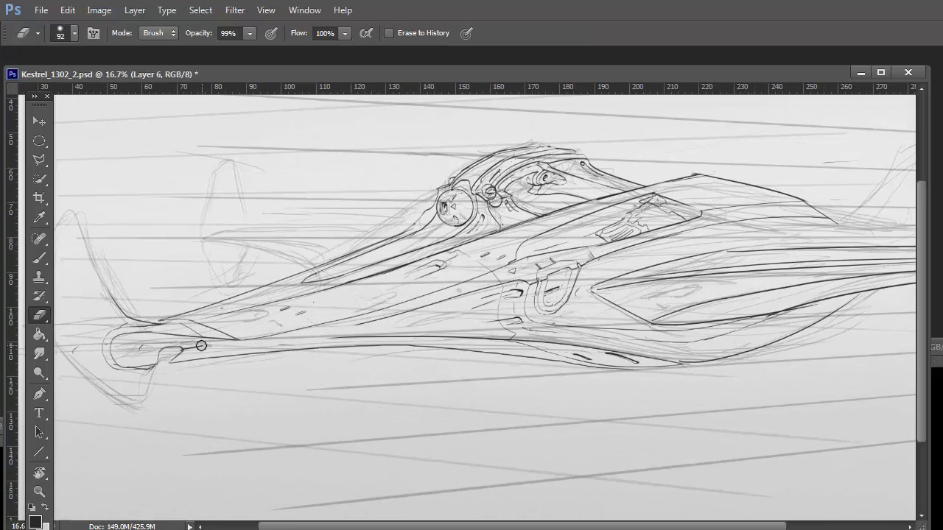
{"action": "key", "text": "b"}
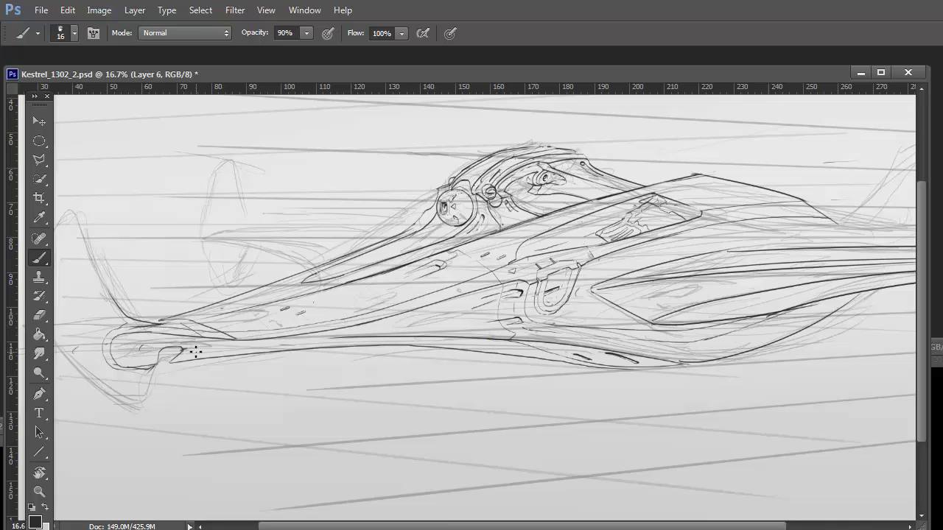
{"action": "left_click_drag", "start_coordinate": [346, 343], "coordinate": [189, 352]}
{"action": "key", "text": "ctrl+s"}
Step: Erase the upper machinery inside the flank panel behind the canopy and redraw it as a small angular block
{"action": "key", "text": "ctrl+minus"}
{"action": "mouse_move", "coordinate": [499, 330]}
{"action": "left_mouse_down"}
{"action": "mouse_move", "coordinate": [522, 325]}
{"action": "mouse_move", "coordinate": [482, 393]}
{"action": "left_mouse_up"}
{"action": "left_click_drag", "start_coordinate": [442, 207], "coordinate": [333, 379]}
{"action": "key", "text": "e"}
{"action": "mouse_move", "coordinate": [648, 302]}
{"action": "left_mouse_down"}
{"action": "mouse_move", "coordinate": [624, 328]}
{"action": "mouse_move", "coordinate": [531, 380]}
{"action": "mouse_move", "coordinate": [686, 350]}
{"action": "left_mouse_up"}
{"action": "key", "text": "b"}
{"action": "left_click_drag", "start_coordinate": [685, 301], "coordinate": [660, 324]}
{"action": "left_click_drag", "start_coordinate": [653, 287], "coordinate": [688, 304]}
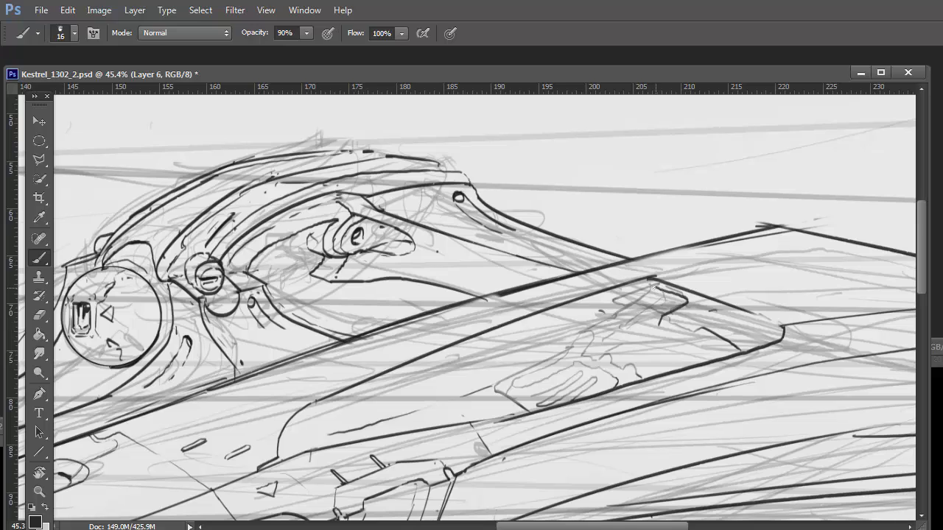
{"action": "mouse_move", "coordinate": [614, 302]}
{"action": "left_mouse_down"}
{"action": "mouse_move", "coordinate": [655, 286]}
{"action": "mouse_move", "coordinate": [644, 303]}
{"action": "left_mouse_up"}
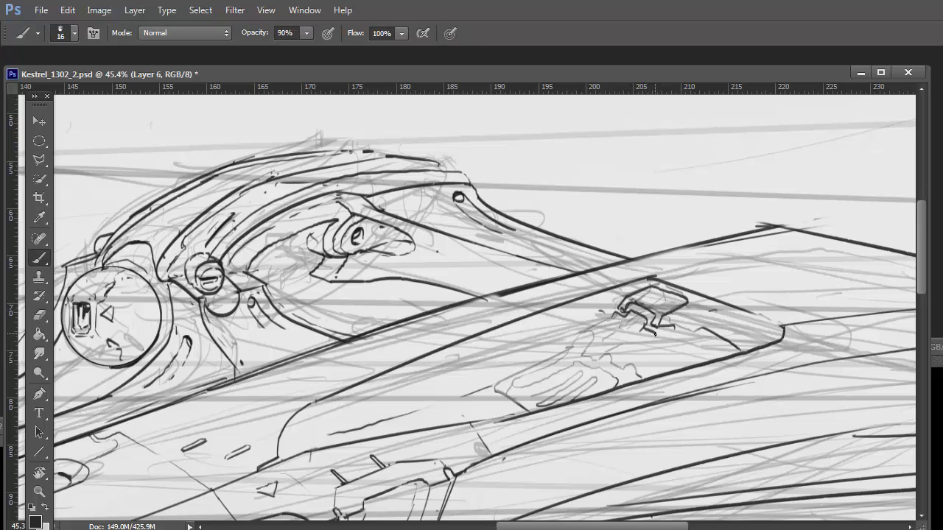
Step: Add stepped plates around the angular block and a curved pipe beside it in the flank panel
{"action": "key", "text": "e"}
{"action": "key", "text": "b"}
{"action": "left_click_drag", "start_coordinate": [613, 311], "coordinate": [658, 336]}
{"action": "key", "text": "e"}
{"action": "key", "text": "b"}
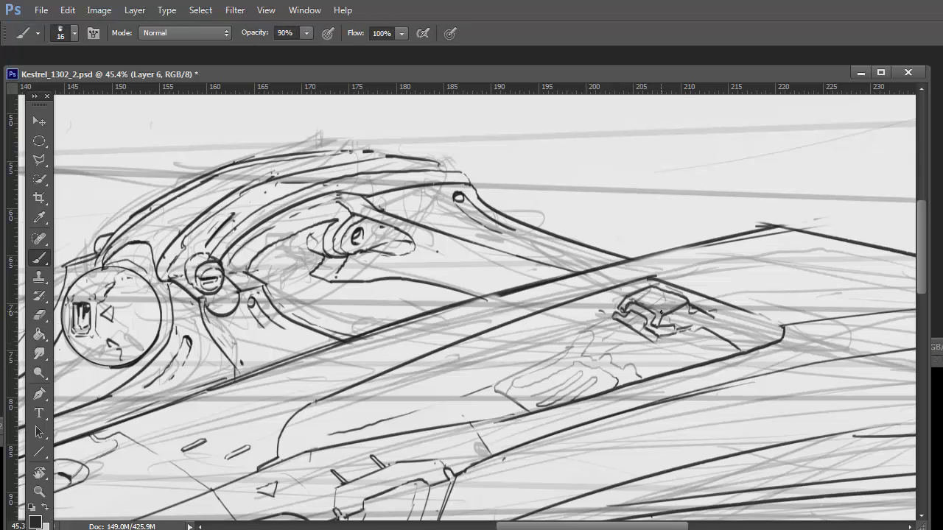
{"action": "left_click_drag", "start_coordinate": [632, 302], "coordinate": [660, 317]}
{"action": "left_click_drag", "start_coordinate": [645, 302], "coordinate": [664, 314]}
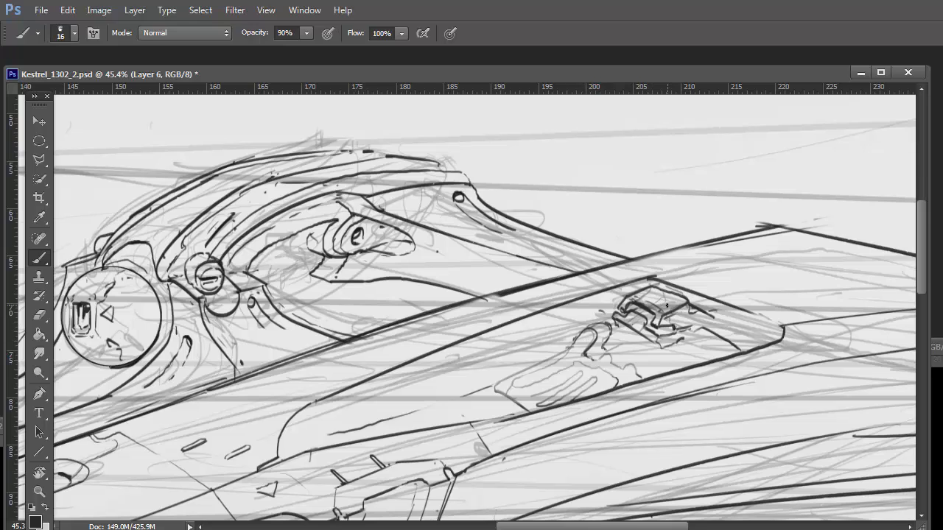
Step: Draw two small angular markers above the flank panel's rear edge and soften the crease line inside the panel
{"action": "left_click_drag", "start_coordinate": [680, 279], "coordinate": [700, 283]}
{"action": "left_click_drag", "start_coordinate": [761, 303], "coordinate": [778, 310]}
{"action": "key", "text": "e"}
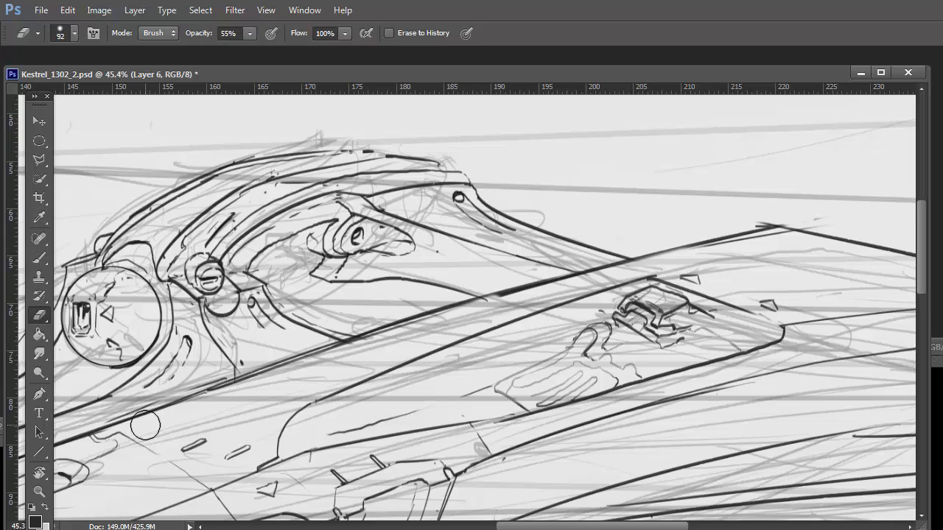
Step: Thicken the curved pipe in the flank panel and extend it with toothed, looping joints down to the panel's lower edge
{"action": "key", "text": "z"}
{"action": "left_click", "coordinate": [554, 120]}
{"action": "mouse_move", "coordinate": [573, 320]}
{"action": "left_mouse_down"}
{"action": "mouse_move", "coordinate": [511, 312]}
{"action": "mouse_move", "coordinate": [526, 350]}
{"action": "mouse_move", "coordinate": [598, 361]}
{"action": "mouse_move", "coordinate": [576, 337]}
{"action": "left_mouse_up"}
{"action": "key", "text": "b"}
{"action": "key", "text": "e"}
{"action": "key", "text": "b"}
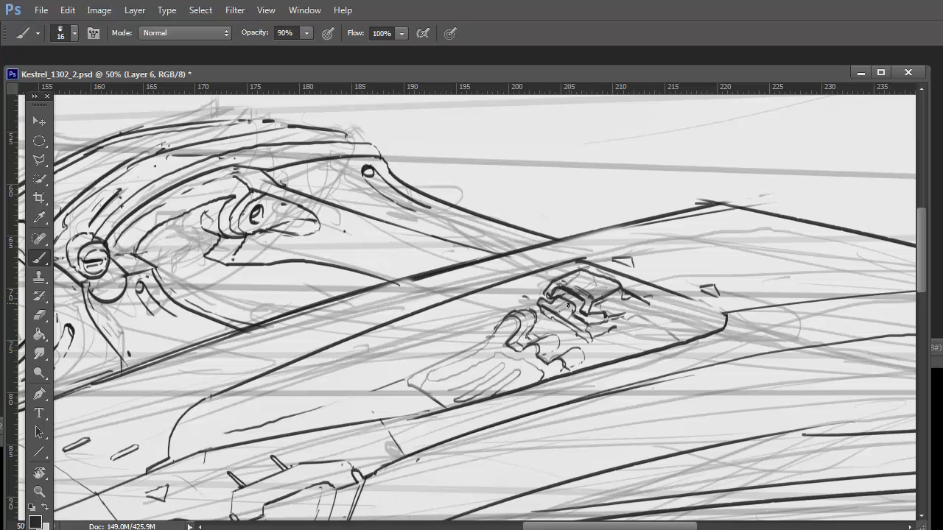
Step: Erase the stepped block in the flank panel and redraw it as a rounded, faceted housing
{"action": "key", "text": "e"}
{"action": "mouse_move", "coordinate": [568, 304]}
{"action": "left_mouse_down"}
{"action": "mouse_move", "coordinate": [589, 289]}
{"action": "mouse_move", "coordinate": [560, 322]}
{"action": "mouse_move", "coordinate": [588, 288]}
{"action": "left_mouse_up"}
{"action": "key", "text": "b"}
{"action": "key", "text": "e"}
{"action": "key", "text": "b"}
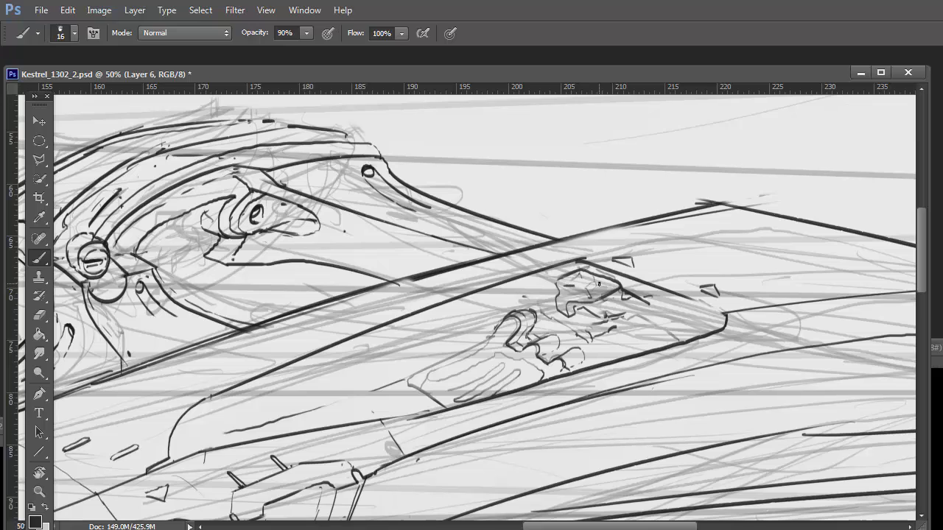
Step: Draw a layered lower lip on the faceted housing, with contour lines on one side and parallel ribs on the other
{"action": "key", "text": "e"}
{"action": "key", "text": "b"}
{"action": "mouse_move", "coordinate": [617, 320]}
{"action": "left_mouse_down"}
{"action": "mouse_move", "coordinate": [601, 321]}
{"action": "mouse_move", "coordinate": [626, 291]}
{"action": "mouse_move", "coordinate": [592, 331]}
{"action": "mouse_move", "coordinate": [573, 329]}
{"action": "left_mouse_up"}
{"action": "key", "text": "e"}
{"action": "key", "text": "b"}
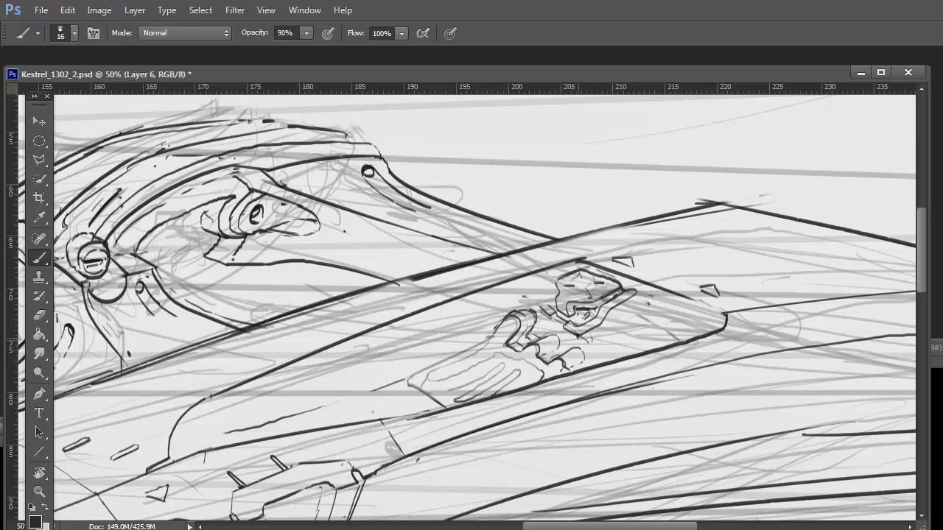
{"action": "left_click_drag", "start_coordinate": [548, 318], "coordinate": [547, 298]}
{"action": "left_click_drag", "start_coordinate": [625, 312], "coordinate": [648, 299]}
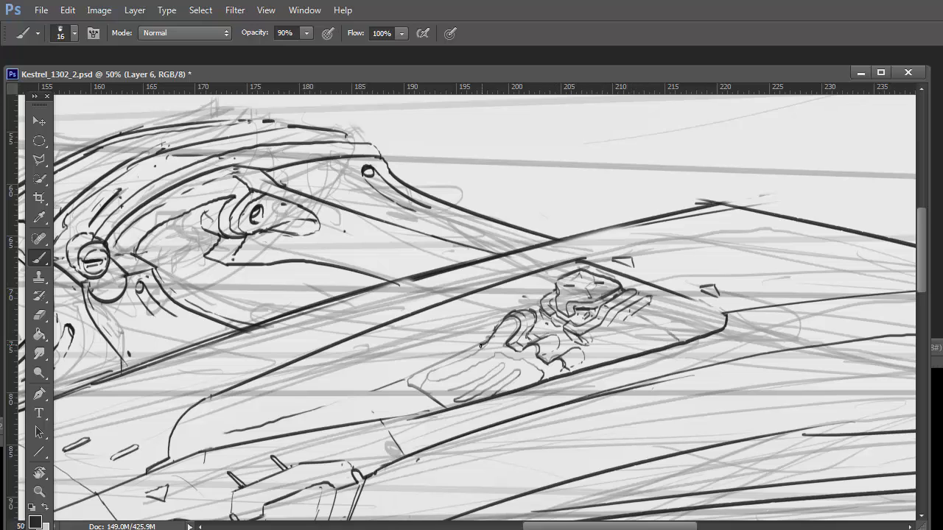
Step: Draw two overlapping tapered forms projecting behind the hull's upper rear edge, erase the stray line ends, and save
{"action": "left_click", "coordinate": [819, 291], "text": "alt"}
{"action": "mouse_move", "coordinate": [819, 292]}
{"action": "left_mouse_down"}
{"action": "mouse_move", "coordinate": [729, 310]}
{"action": "mouse_move", "coordinate": [652, 290]}
{"action": "left_mouse_up"}
{"action": "mouse_move", "coordinate": [620, 250]}
{"action": "left_mouse_down"}
{"action": "mouse_move", "coordinate": [701, 243]}
{"action": "mouse_move", "coordinate": [768, 289]}
{"action": "mouse_move", "coordinate": [801, 271]}
{"action": "mouse_move", "coordinate": [686, 243]}
{"action": "mouse_move", "coordinate": [724, 255]}
{"action": "mouse_move", "coordinate": [760, 247]}
{"action": "left_mouse_up"}
{"action": "key", "text": "e"}
{"action": "key", "text": "b"}
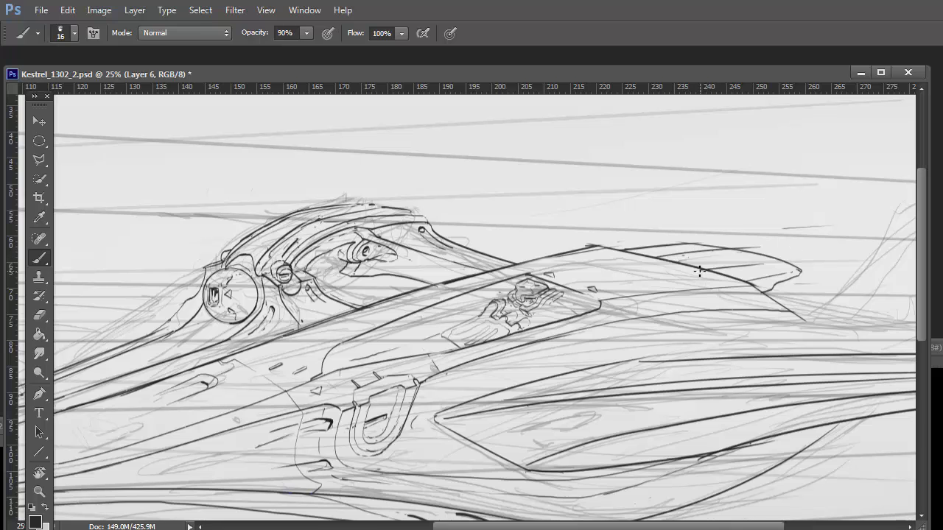
{"action": "left_click_drag", "start_coordinate": [691, 266], "coordinate": [739, 252]}
{"action": "key", "text": "e"}
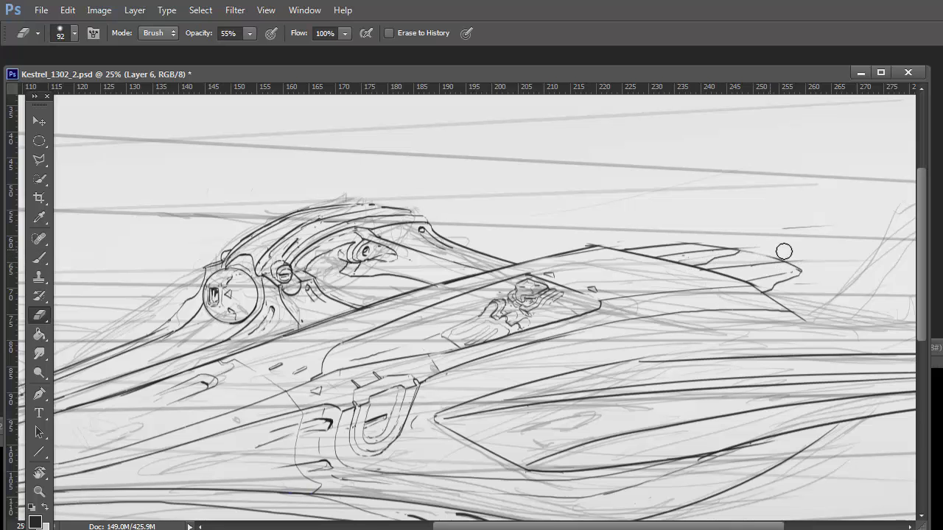
{"action": "key", "text": "ctrl+s"}
Step: Duplicate the faceted housing, fit the copy into the flank panel's rear corner, and erase the edges that overlap the panel outline
{"action": "key", "text": "z"}
{"action": "left_click_drag", "start_coordinate": [721, 287], "coordinate": [659, 284]}
{"action": "left_click_drag", "start_coordinate": [542, 258], "coordinate": [648, 280]}
{"action": "key", "text": "l"}
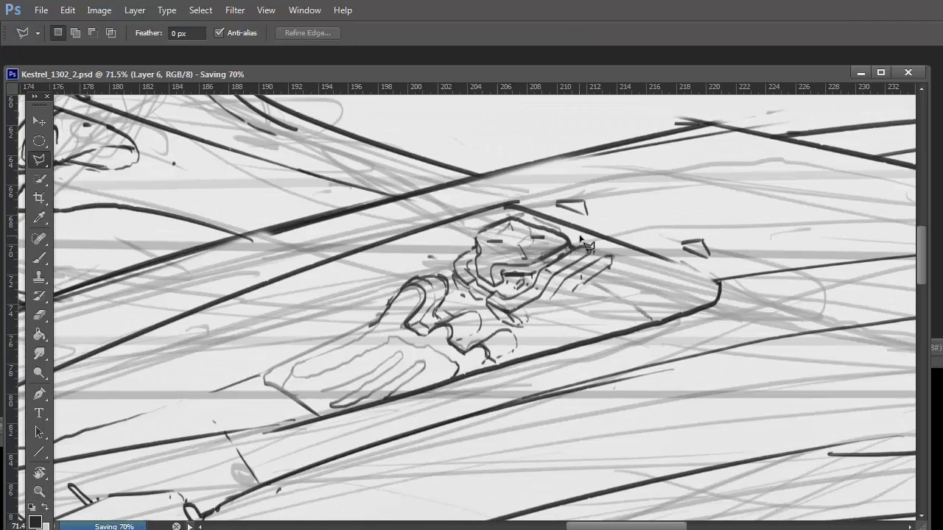
{"action": "left_click_drag", "start_coordinate": [531, 277], "coordinate": [473, 273]}
{"action": "left_click", "coordinate": [475, 277]}
{"action": "key", "text": "ctrl+j"}
{"action": "key", "text": "ctrl+t"}
{"action": "mouse_move", "coordinate": [572, 281]}
{"action": "left_mouse_down"}
{"action": "mouse_move", "coordinate": [674, 336]}
{"action": "mouse_move", "coordinate": [713, 284]}
{"action": "left_mouse_up"}
{"action": "key", "text": "Return"}
{"action": "key", "text": "e"}
{"action": "left_click_drag", "start_coordinate": [652, 344], "coordinate": [694, 270]}
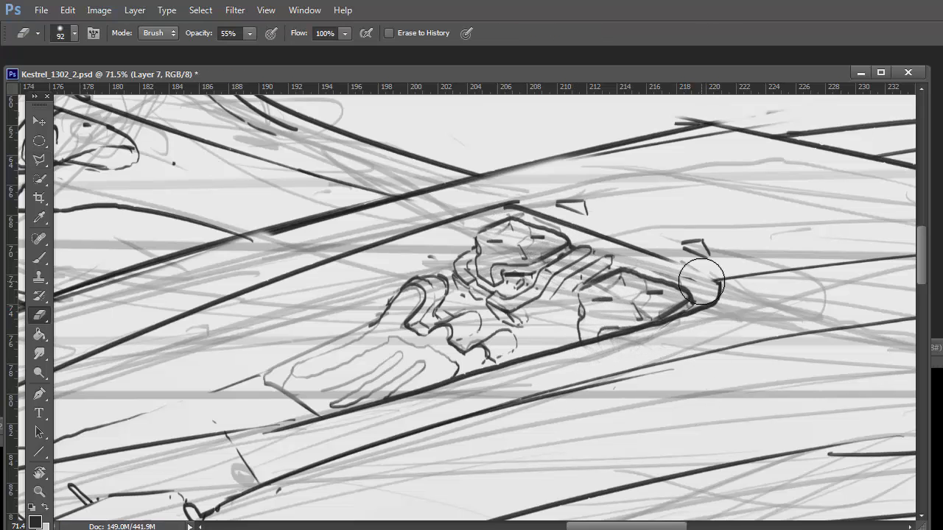
Step: Draw jagged connecting parts between the pipe joints and the copied housing, and darken the upper edge of the ribbed plate
{"action": "key", "text": "b"}
{"action": "mouse_move", "coordinate": [580, 285]}
{"action": "left_mouse_down"}
{"action": "mouse_move", "coordinate": [558, 316]}
{"action": "mouse_move", "coordinate": [531, 318]}
{"action": "mouse_move", "coordinate": [553, 341]}
{"action": "left_mouse_up"}
{"action": "mouse_move", "coordinate": [564, 310]}
{"action": "left_mouse_down"}
{"action": "mouse_move", "coordinate": [549, 328]}
{"action": "mouse_move", "coordinate": [559, 348]}
{"action": "mouse_move", "coordinate": [511, 352]}
{"action": "mouse_move", "coordinate": [536, 345]}
{"action": "left_mouse_up"}
{"action": "left_click_drag", "start_coordinate": [516, 355], "coordinate": [547, 340]}
{"action": "left_click_drag", "start_coordinate": [395, 335], "coordinate": [462, 373]}
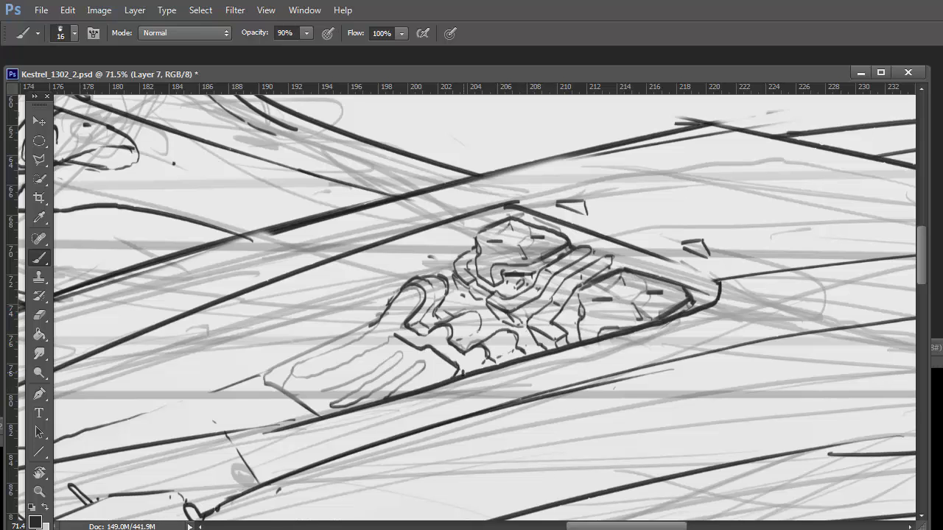
Step: Draw a long rounded bar alongside the ribbed plate in the flank panel, erase the overlapping line ends, and save
{"action": "left_click_drag", "start_coordinate": [312, 324], "coordinate": [620, 272]}
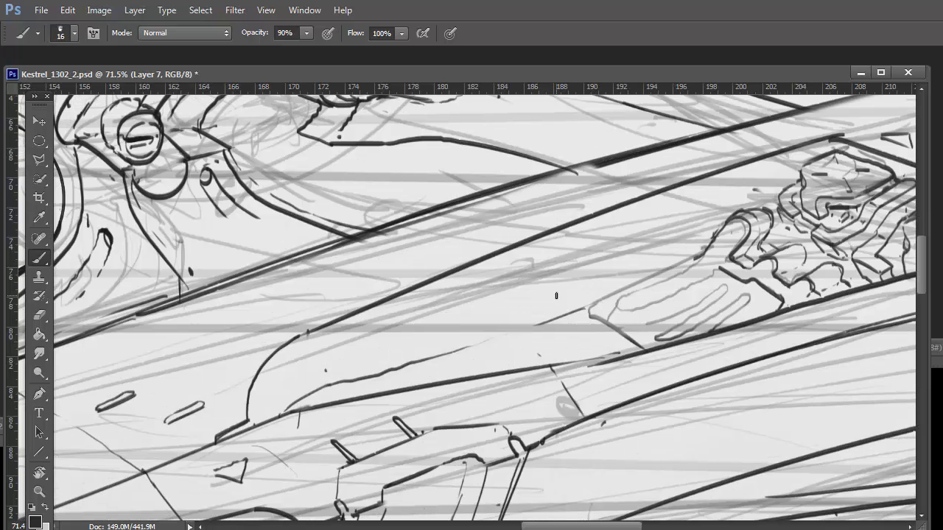
{"action": "mouse_move", "coordinate": [695, 259]}
{"action": "left_mouse_down"}
{"action": "mouse_move", "coordinate": [613, 298]}
{"action": "mouse_move", "coordinate": [715, 270]}
{"action": "left_mouse_up"}
{"action": "mouse_move", "coordinate": [611, 293]}
{"action": "left_mouse_down"}
{"action": "mouse_move", "coordinate": [623, 315]}
{"action": "mouse_move", "coordinate": [721, 274]}
{"action": "left_mouse_up"}
{"action": "key", "text": "e"}
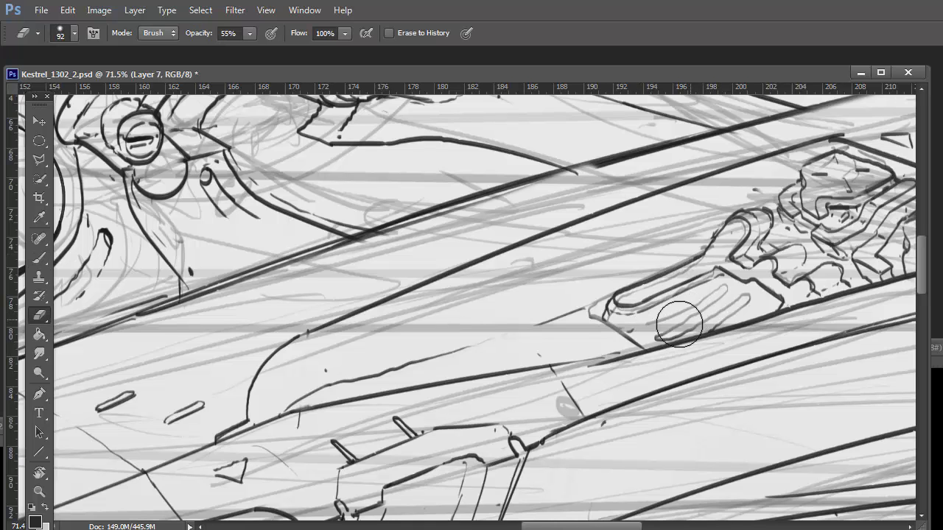
{"action": "key", "text": "alt+bracketleft"}
{"action": "key", "text": "ctrl+s"}
{"action": "left_click", "coordinate": [741, 320]}
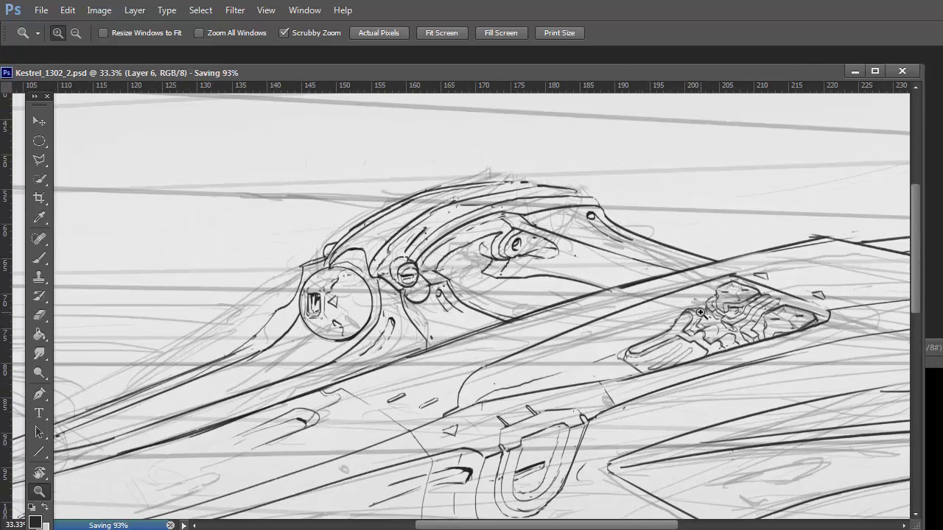
Step: Flip the canvas horizontally and draw curved contour lines in the open recess beneath the canopy, erasing stray ends
{"action": "key", "text": "b"}
{"action": "left_click_drag", "start_coordinate": [706, 307], "coordinate": [735, 353]}
{"action": "key", "text": "ctrl+shift+h"}
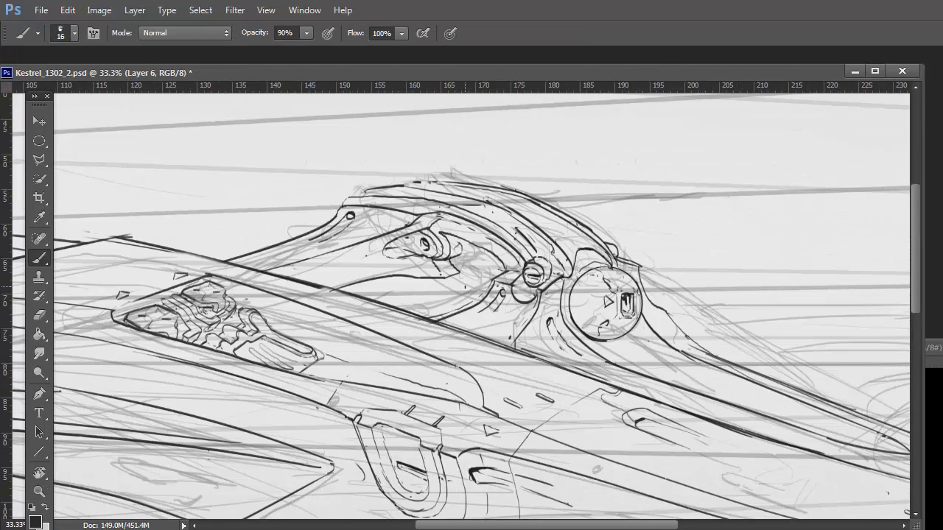
{"action": "mouse_move", "coordinate": [434, 289]}
{"action": "left_mouse_down"}
{"action": "mouse_move", "coordinate": [482, 303]}
{"action": "mouse_move", "coordinate": [321, 198]}
{"action": "mouse_move", "coordinate": [467, 276]}
{"action": "mouse_move", "coordinate": [553, 293]}
{"action": "left_mouse_up"}
{"action": "key", "text": "e"}
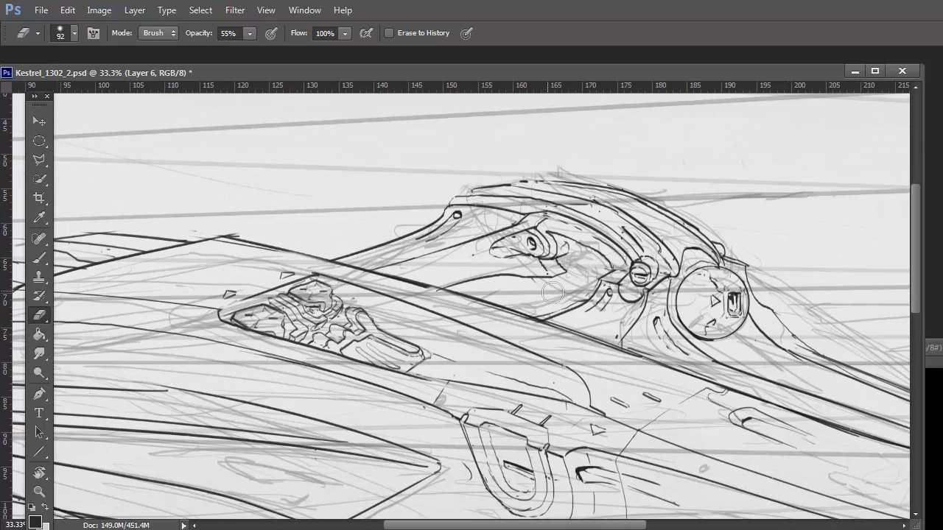
{"action": "key", "text": "b"}
{"action": "mouse_move", "coordinate": [495, 293]}
{"action": "left_mouse_down"}
{"action": "mouse_move", "coordinate": [549, 288]}
{"action": "mouse_move", "coordinate": [579, 304]}
{"action": "mouse_move", "coordinate": [590, 293]}
{"action": "mouse_move", "coordinate": [450, 289]}
{"action": "left_mouse_up"}
{"action": "key", "text": "e"}
{"action": "key", "text": "b"}
{"action": "key", "text": "e"}
{"action": "key", "text": "b"}
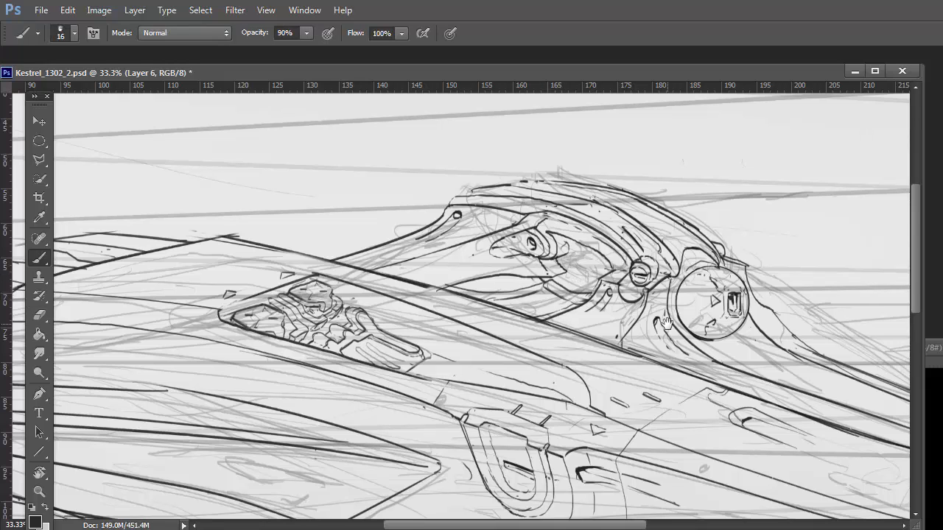
Step: Clean up the rough lines below the canopy and redraw the recess's inner edge as a curve running to the hull line
{"action": "left_click_drag", "start_coordinate": [667, 323], "coordinate": [572, 352]}
{"action": "left_click_drag", "start_coordinate": [506, 314], "coordinate": [383, 331]}
{"action": "key", "text": "e"}
{"action": "left_click_drag", "start_coordinate": [464, 322], "coordinate": [335, 319]}
{"action": "key", "text": "b"}
{"action": "left_click_drag", "start_coordinate": [442, 304], "coordinate": [333, 319]}
{"action": "mouse_move", "coordinate": [394, 305]}
{"action": "left_mouse_down"}
{"action": "mouse_move", "coordinate": [302, 333]}
{"action": "mouse_move", "coordinate": [436, 340]}
{"action": "left_mouse_up"}
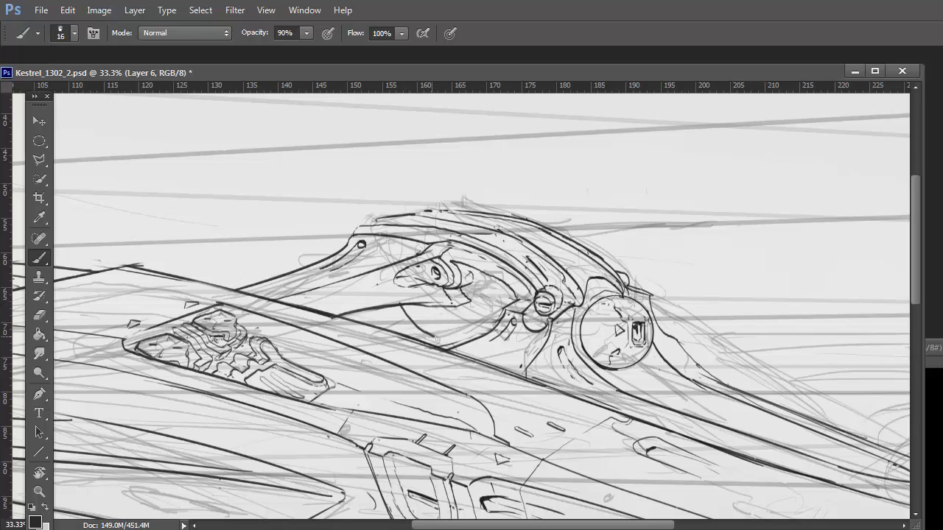
Step: Draw a linkage of rods, round joints and a cylindrical end inside the canopy recess, erasing overlaps and undoing the last stroke
{"action": "key", "text": "z"}
{"action": "left_click", "coordinate": [464, 299]}
{"action": "key", "text": "e"}
{"action": "left_click_drag", "start_coordinate": [442, 294], "coordinate": [490, 324]}
{"action": "key", "text": "b"}
{"action": "mouse_move", "coordinate": [395, 310]}
{"action": "left_mouse_down"}
{"action": "mouse_move", "coordinate": [446, 330]}
{"action": "mouse_move", "coordinate": [363, 366]}
{"action": "left_mouse_up"}
{"action": "key", "text": "e"}
{"action": "key", "text": "b"}
{"action": "left_click_drag", "start_coordinate": [451, 326], "coordinate": [387, 346]}
{"action": "mouse_move", "coordinate": [374, 341]}
{"action": "left_mouse_down"}
{"action": "mouse_move", "coordinate": [392, 360]}
{"action": "mouse_move", "coordinate": [404, 350]}
{"action": "mouse_move", "coordinate": [395, 328]}
{"action": "left_mouse_up"}
{"action": "mouse_move", "coordinate": [494, 304]}
{"action": "left_mouse_down"}
{"action": "mouse_move", "coordinate": [506, 412]}
{"action": "mouse_move", "coordinate": [541, 408]}
{"action": "mouse_move", "coordinate": [554, 418]}
{"action": "left_mouse_up"}
{"action": "mouse_move", "coordinate": [553, 409]}
{"action": "left_mouse_down"}
{"action": "mouse_move", "coordinate": [509, 402]}
{"action": "mouse_move", "coordinate": [558, 418]}
{"action": "mouse_move", "coordinate": [559, 410]}
{"action": "mouse_move", "coordinate": [574, 429]}
{"action": "mouse_move", "coordinate": [567, 433]}
{"action": "mouse_move", "coordinate": [552, 410]}
{"action": "mouse_move", "coordinate": [559, 399]}
{"action": "mouse_move", "coordinate": [547, 412]}
{"action": "mouse_move", "coordinate": [592, 398]}
{"action": "left_mouse_up"}
{"action": "key", "text": "e"}
{"action": "key", "text": "b"}
{"action": "key", "text": "ctrl+z"}
{"action": "key", "text": "ctrl+space"}
{"action": "left_click_drag", "start_coordinate": [655, 292], "coordinate": [592, 310]}
{"action": "left_click", "coordinate": [508, 240], "text": "ctrl"}
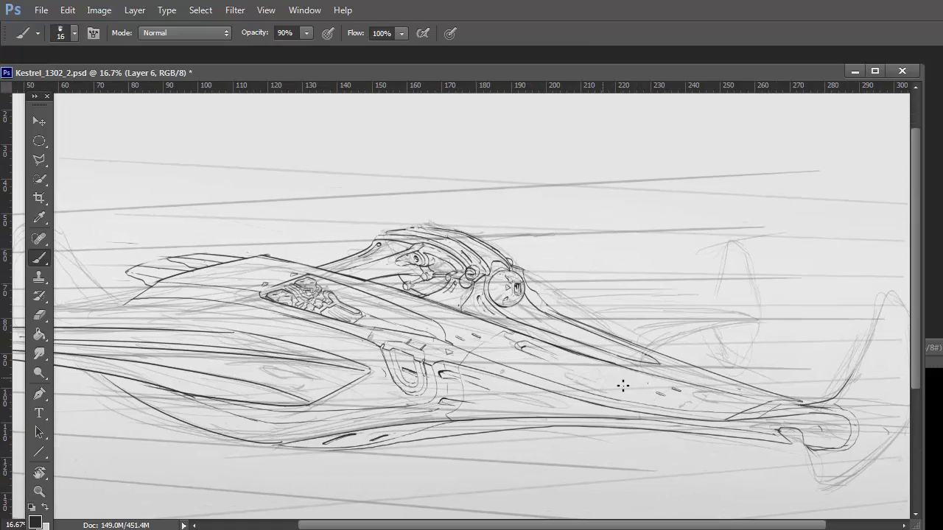
Step: Draw the short bent rear edge that closes the hull's upper shell
{"action": "left_click_drag", "start_coordinate": [484, 252], "coordinate": [475, 255]}
{"action": "left_click_drag", "start_coordinate": [801, 386], "coordinate": [942, 357]}
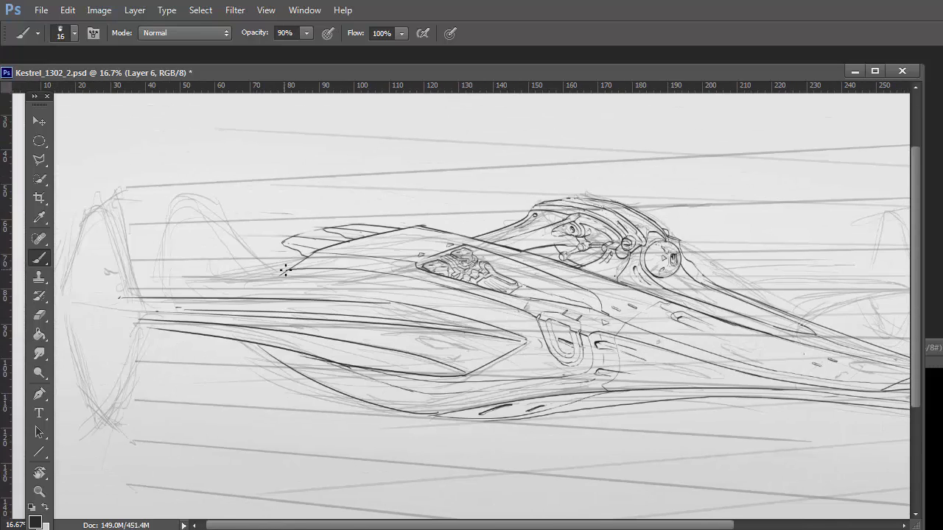
{"action": "left_click_drag", "start_coordinate": [283, 274], "coordinate": [293, 298]}
Step: Sketch a rough pointed fin rising behind the hull's upper edge, clean up on the rough layer, and save
{"action": "left_click", "coordinate": [176, 204], "text": "ctrl"}
{"action": "key", "text": "e"}
{"action": "key", "text": "b"}
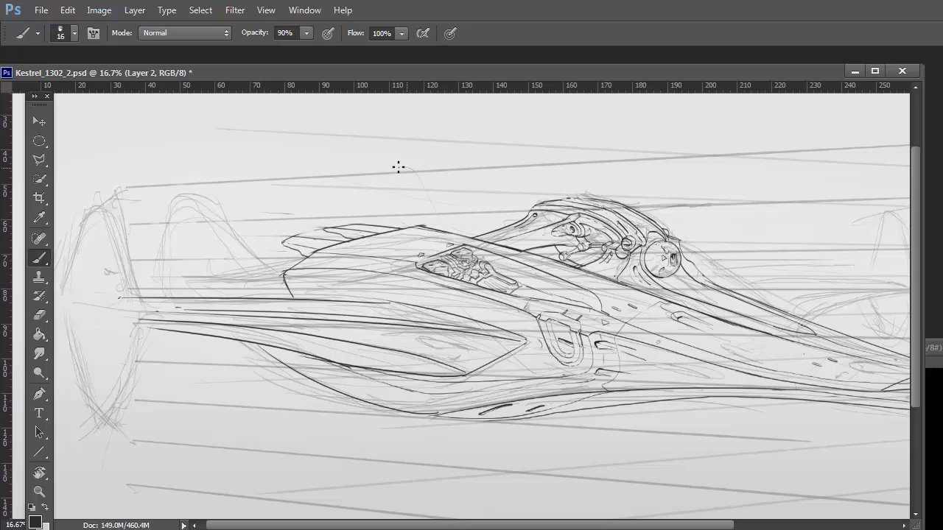
{"action": "mouse_move", "coordinate": [420, 183]}
{"action": "left_mouse_down"}
{"action": "mouse_move", "coordinate": [385, 213]}
{"action": "mouse_move", "coordinate": [388, 255]}
{"action": "left_mouse_up"}
{"action": "left_click", "coordinate": [214, 253], "text": "ctrl"}
{"action": "key", "text": "e"}
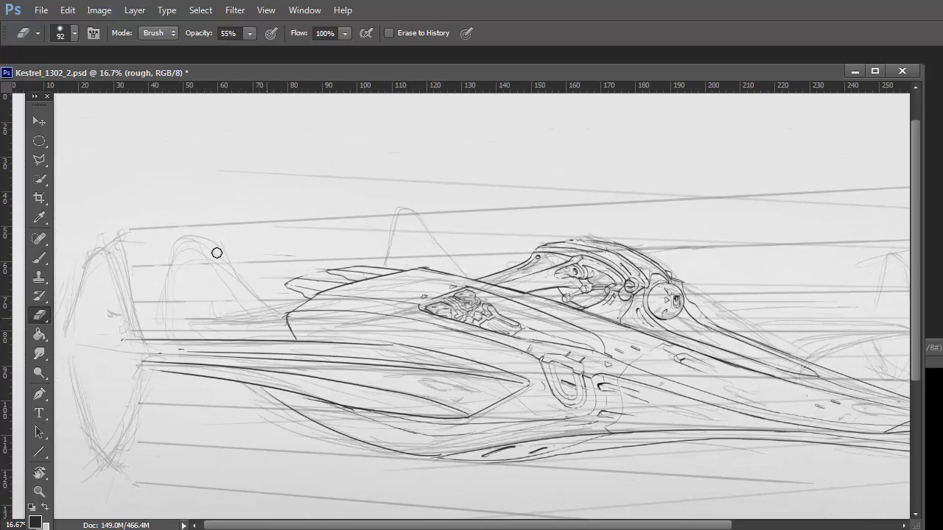
{"action": "key", "text": "z"}
{"action": "left_click", "coordinate": [252, 244], "text": "alt"}
{"action": "key", "text": "ctrl+s"}
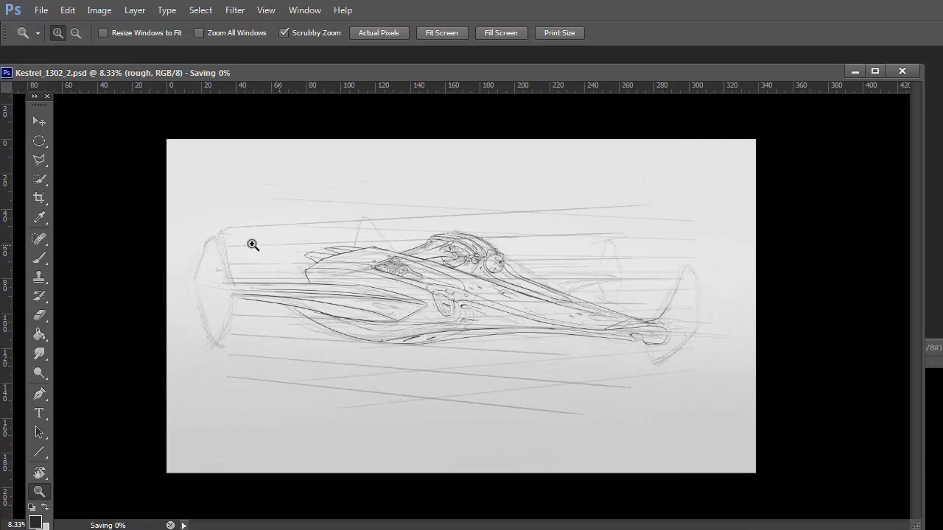
Step: On Layer 6, draw the tapered form projecting behind the hull's rear edge and the tall curved fin above it
{"action": "key", "text": "b"}
{"action": "left_click", "coordinate": [347, 258], "text": "ctrl"}
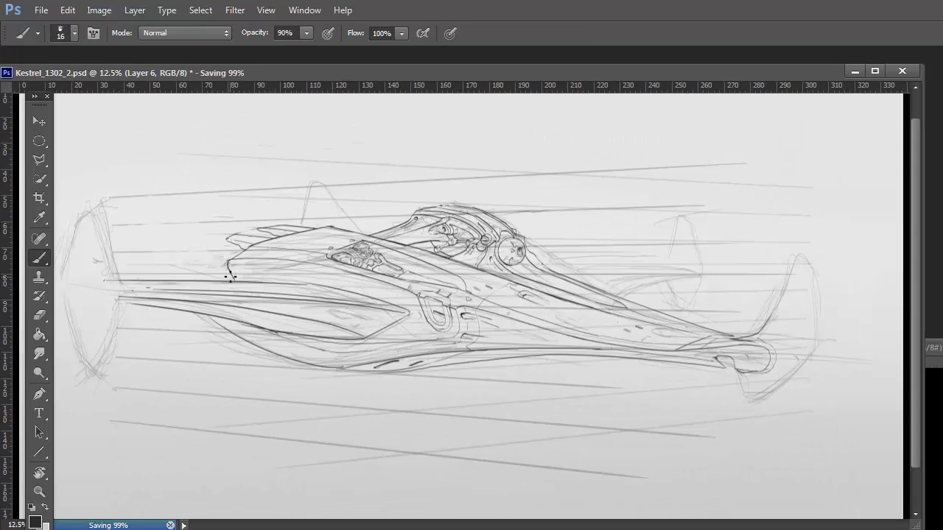
{"action": "left_click_drag", "start_coordinate": [246, 246], "coordinate": [168, 265]}
{"action": "key", "text": "e"}
{"action": "key", "text": "b"}
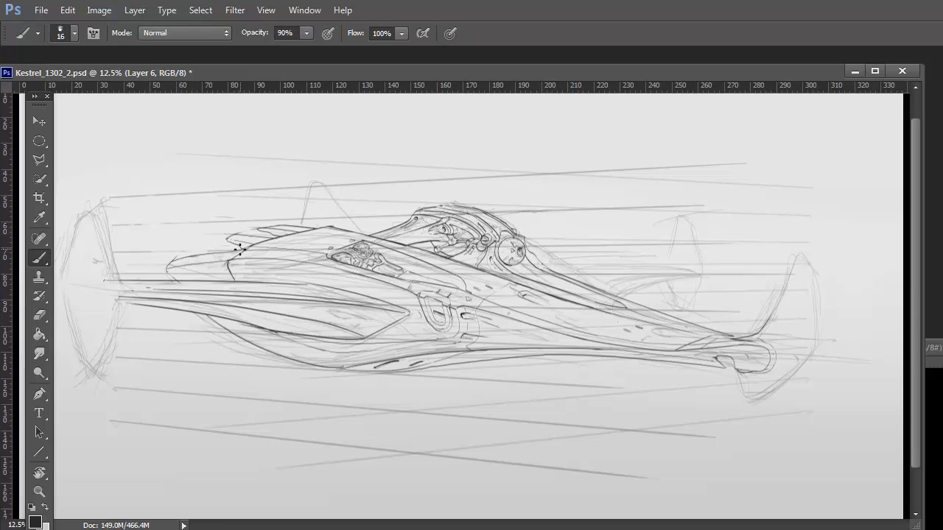
{"action": "mouse_move", "coordinate": [370, 230]}
{"action": "left_mouse_down"}
{"action": "mouse_move", "coordinate": [298, 165]}
{"action": "mouse_move", "coordinate": [296, 218]}
{"action": "mouse_move", "coordinate": [298, 170]}
{"action": "mouse_move", "coordinate": [357, 233]}
{"action": "left_mouse_up"}
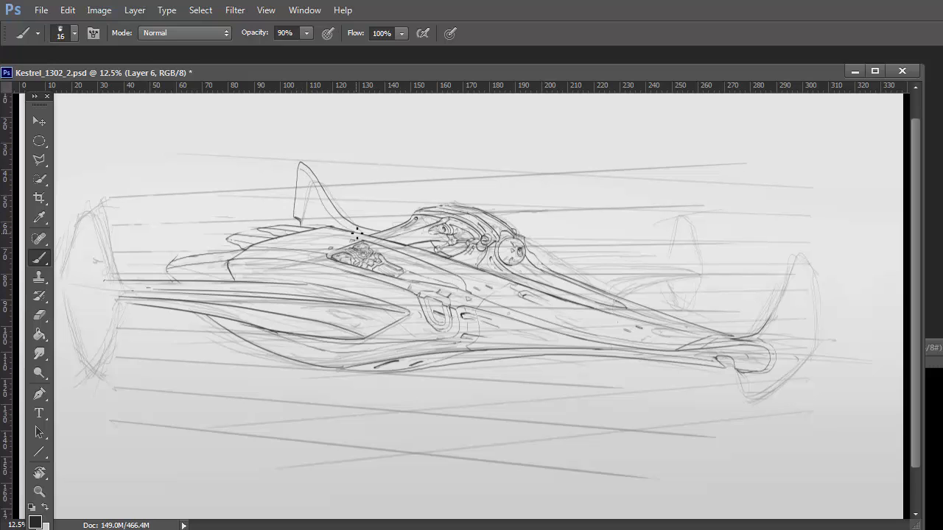
Step: Draw the outer edges of the large nose fin's upper and lower blades, meeting at a sharp corner, and save
{"action": "mouse_move", "coordinate": [774, 313]}
{"action": "left_mouse_down"}
{"action": "mouse_move", "coordinate": [794, 263]}
{"action": "mouse_move", "coordinate": [823, 350]}
{"action": "left_mouse_up"}
{"action": "mouse_move", "coordinate": [728, 414]}
{"action": "left_mouse_down"}
{"action": "mouse_move", "coordinate": [822, 348]}
{"action": "mouse_move", "coordinate": [816, 274]}
{"action": "left_mouse_up"}
{"action": "key", "text": "ctrl+s"}
Step: Switch to the other craft drawing, lasso the slot-and-triangles marking beside the 13-2 lettering, copy it, and return to Kestrel_1302_2.psd
{"action": "key", "text": "z"}
{"action": "mouse_move", "coordinate": [744, 375]}
{"action": "left_mouse_down"}
{"action": "mouse_move", "coordinate": [479, 294]}
{"action": "mouse_move", "coordinate": [379, 236]}
{"action": "left_mouse_up"}
{"action": "left_click", "coordinate": [539, 295]}
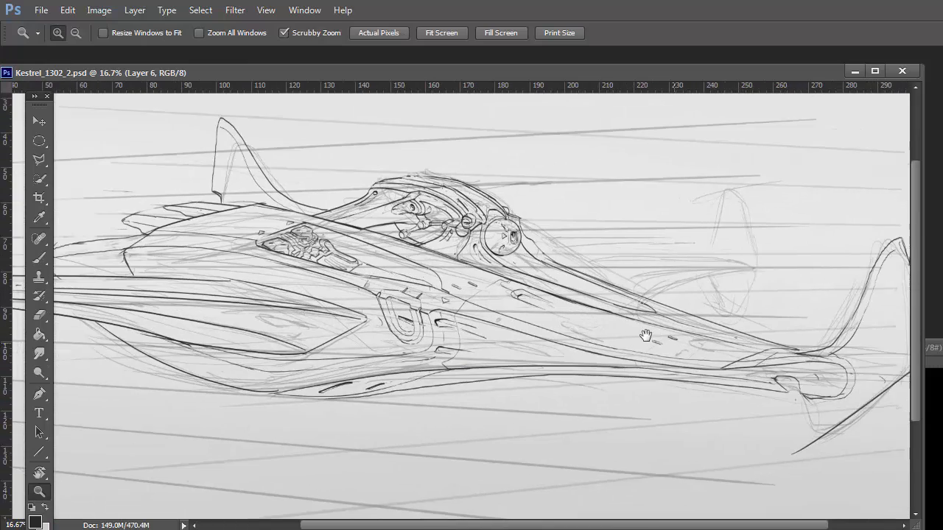
{"action": "key", "text": "ctrl+Tab"}
{"action": "left_click", "coordinate": [452, 485]}
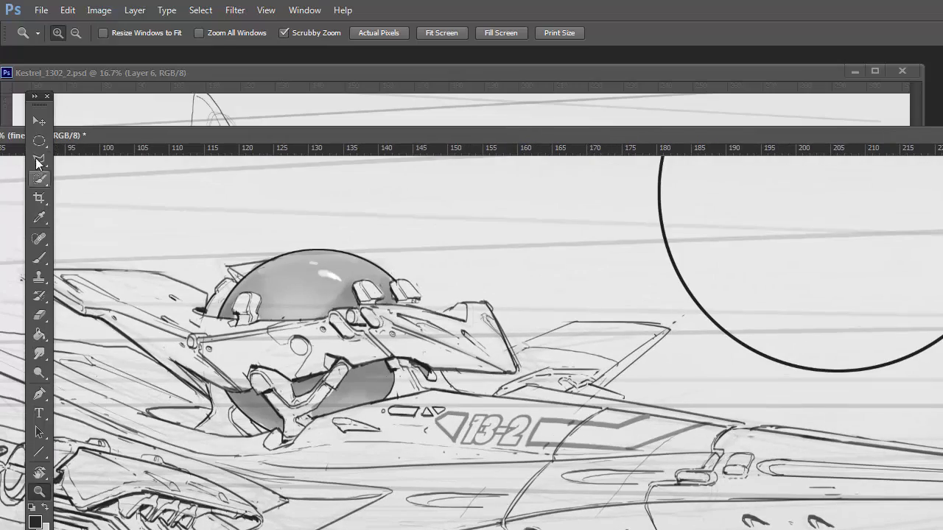
{"action": "left_click", "coordinate": [39, 159]}
{"action": "left_click", "coordinate": [446, 407]}
{"action": "left_click", "coordinate": [447, 405]}
{"action": "key", "text": "ctrl+c"}
{"action": "left_click", "coordinate": [419, 74]}
{"action": "key", "text": "z"}
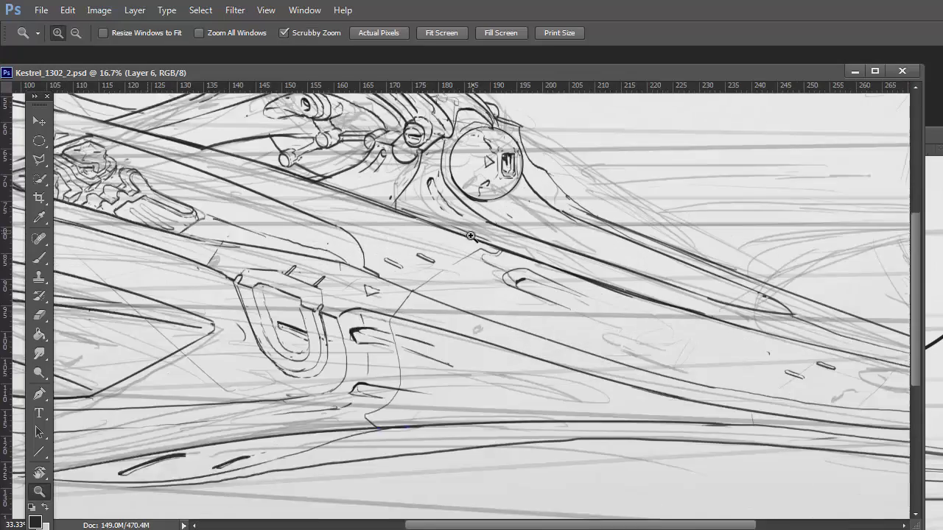
Step: Paste the copied slot-and-triangles marking and transform it to fit the hull side below the canopy
{"action": "key", "text": "ctrl+v"}
{"action": "key", "text": "ctrl+t"}
{"action": "left_click_drag", "start_coordinate": [526, 309], "coordinate": [522, 332]}
{"action": "left_click_drag", "start_coordinate": [464, 306], "coordinate": [349, 228]}
{"action": "key", "text": "Return"}
Step: Draw the upper and lower edges of the slender far-side wing extending from the forward hull, undoing the last stroke
{"action": "key", "text": "z"}
{"action": "key", "text": "ctrl+minus"}
{"action": "key", "text": "ctrl+minus"}
{"action": "key", "text": "ctrl+minus"}
{"action": "key", "text": "ctrl+minus"}
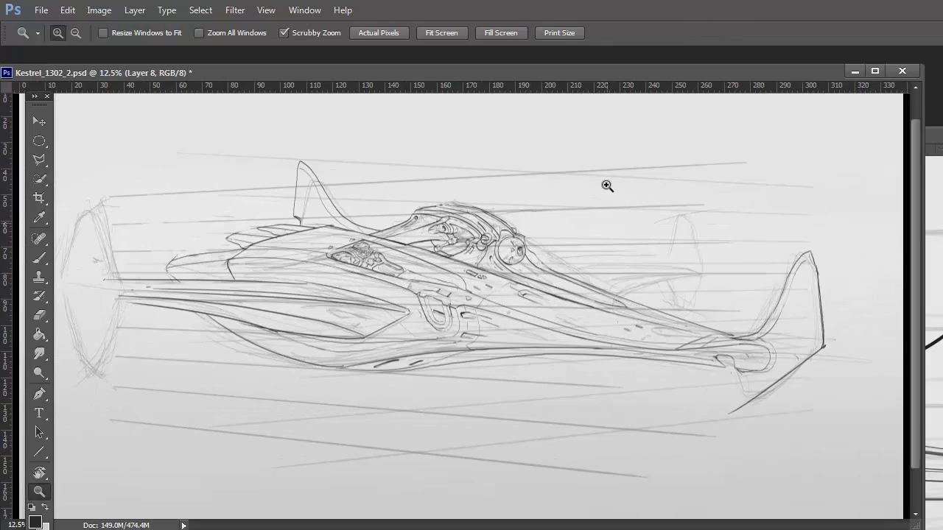
{"action": "key", "text": "b"}
{"action": "mouse_move", "coordinate": [627, 278]}
{"action": "left_mouse_down"}
{"action": "mouse_move", "coordinate": [590, 284]}
{"action": "mouse_move", "coordinate": [683, 274]}
{"action": "left_mouse_up"}
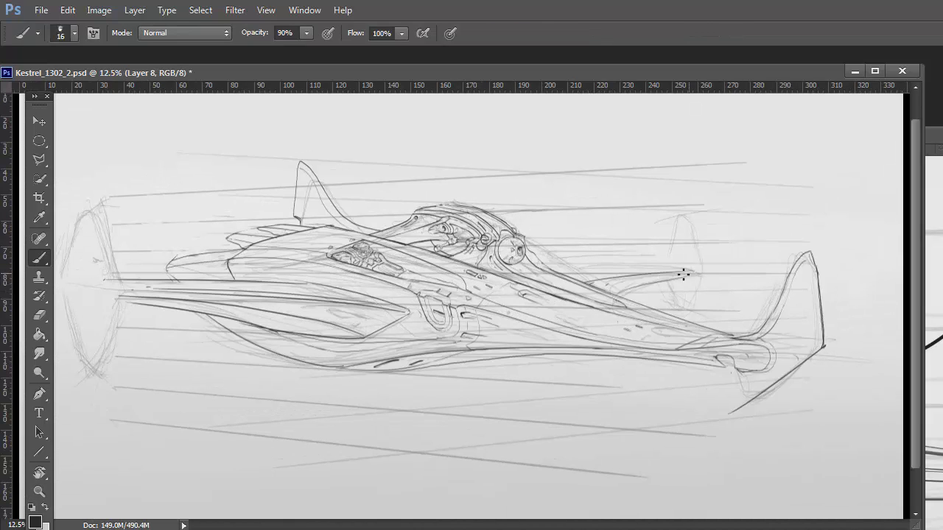
{"action": "left_click_drag", "start_coordinate": [581, 283], "coordinate": [648, 272]}
{"action": "left_click_drag", "start_coordinate": [559, 277], "coordinate": [657, 266]}
{"action": "key", "text": "ctrl+z"}
Step: Draw the upright fin and the smaller downward blade at the far wing's tip, and erase the overlapping lines
{"action": "scroll", "coordinate": [365, 267], "scroll_direction": "down", "scroll_amount": 1}
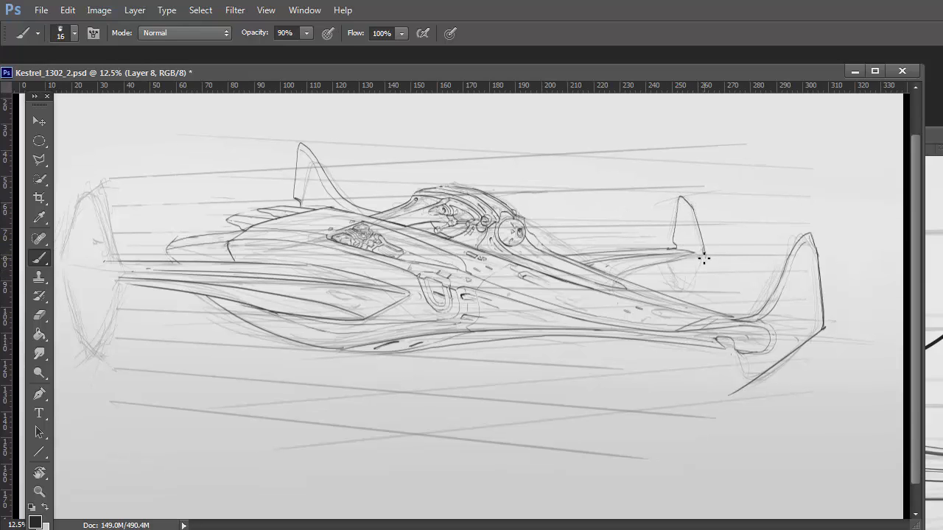
{"action": "left_click_drag", "start_coordinate": [682, 289], "coordinate": [704, 251]}
{"action": "left_click_drag", "start_coordinate": [692, 213], "coordinate": [703, 257]}
{"action": "key", "text": "e"}
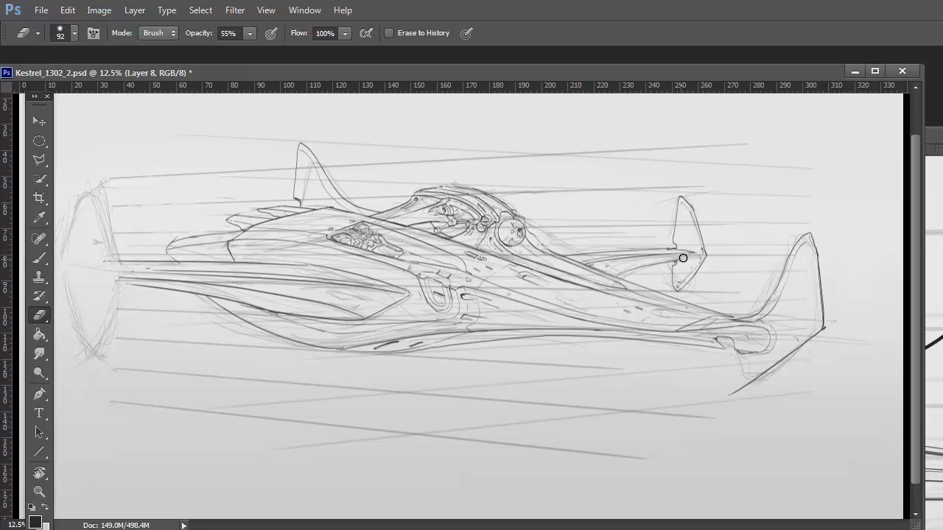
{"action": "key", "text": "b"}
Step: Draw dark recessed slots with surrounding panel seams along the hull's rear shell and forward flank
{"action": "left_click_drag", "start_coordinate": [426, 73], "coordinate": [441, 74]}
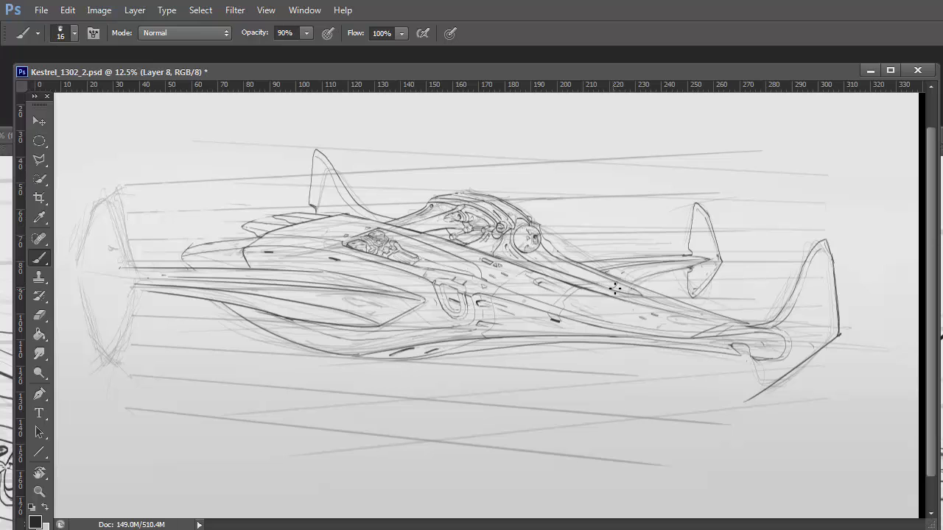
{"action": "left_click", "coordinate": [343, 254], "text": "ctrl"}
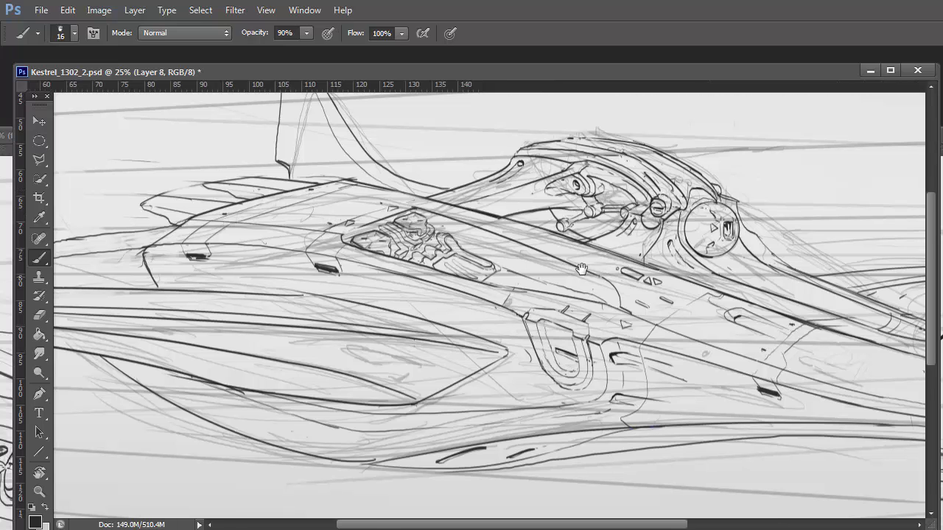
{"action": "left_click_drag", "start_coordinate": [634, 221], "coordinate": [407, 201]}
Step: Redraw the canopy's top rail toward its rear end, undo the last short stroke, and set up a 42 px eraser
{"action": "key", "text": "e"}
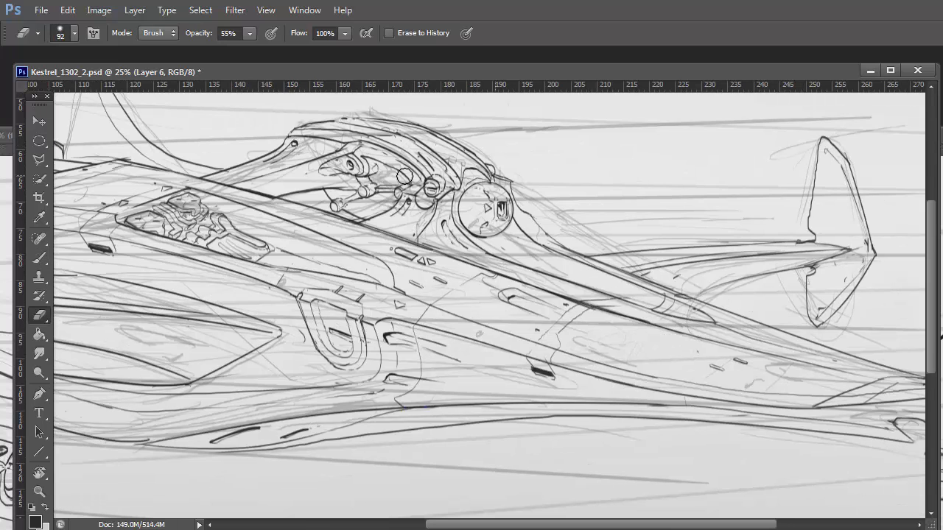
{"action": "left_click", "coordinate": [297, 137], "text": "ctrl"}
{"action": "key", "text": "b"}
{"action": "left_click_drag", "start_coordinate": [472, 171], "coordinate": [537, 269]}
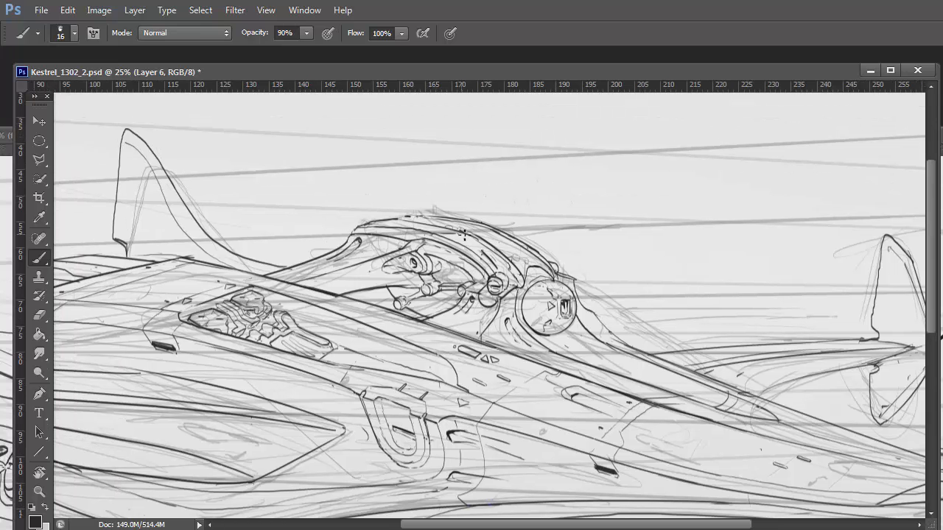
{"action": "left_click_drag", "start_coordinate": [406, 185], "coordinate": [472, 193]}
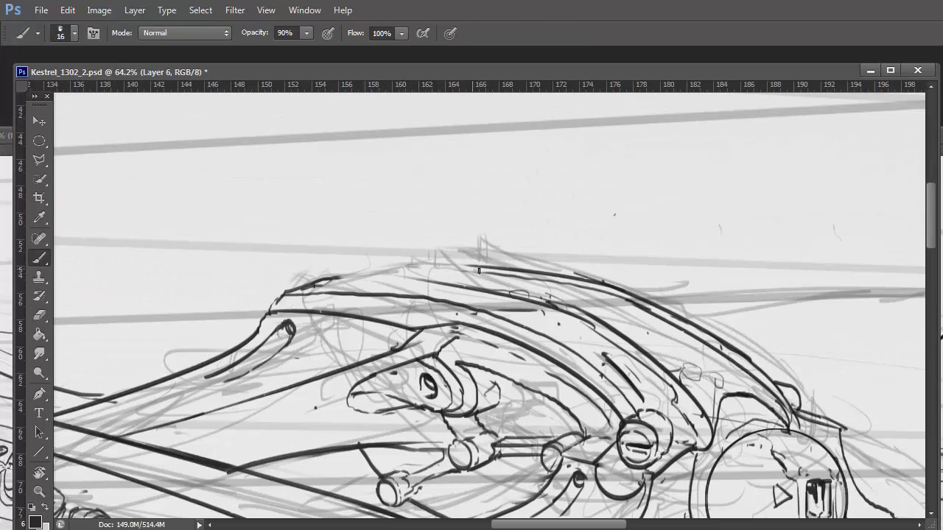
{"action": "left_click_drag", "start_coordinate": [492, 269], "coordinate": [291, 294]}
{"action": "mouse_move", "coordinate": [347, 281]}
{"action": "left_mouse_down"}
{"action": "mouse_move", "coordinate": [379, 278]}
{"action": "mouse_move", "coordinate": [355, 283]}
{"action": "left_mouse_up"}
{"action": "key", "text": "ctrl+z"}
{"action": "key", "text": "e"}
{"action": "right_click", "coordinate": [313, 249]}
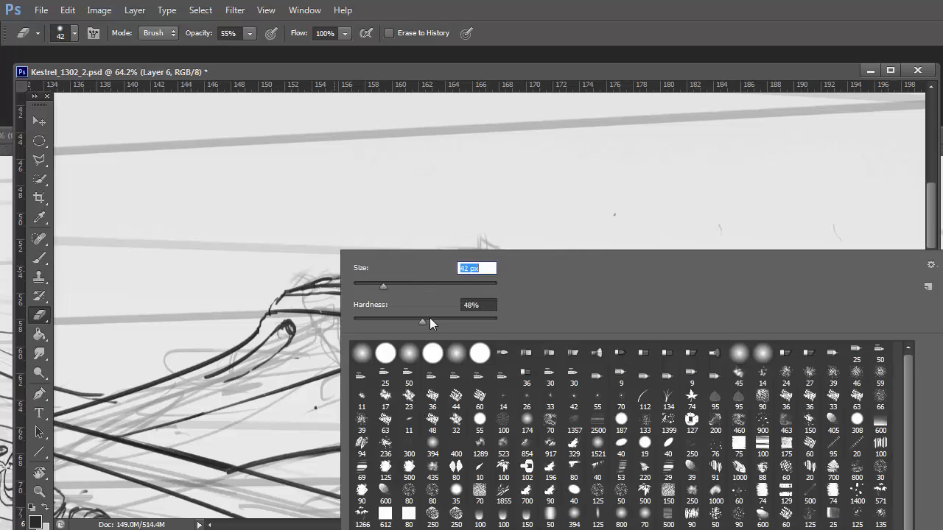
{"action": "key", "text": "Return"}
Step: Extend the canopy's upper edge lines rearward and draw two domed fixtures with arched front faces on top
{"action": "key", "text": "b"}
{"action": "left_click_drag", "start_coordinate": [560, 265], "coordinate": [442, 271]}
{"action": "mouse_move", "coordinate": [453, 268]}
{"action": "left_mouse_down"}
{"action": "mouse_move", "coordinate": [461, 250]}
{"action": "mouse_move", "coordinate": [472, 266]}
{"action": "mouse_move", "coordinate": [412, 273]}
{"action": "left_mouse_up"}
{"action": "mouse_move", "coordinate": [356, 284]}
{"action": "left_mouse_down"}
{"action": "mouse_move", "coordinate": [342, 252]}
{"action": "mouse_move", "coordinate": [319, 286]}
{"action": "left_mouse_up"}
{"action": "mouse_move", "coordinate": [346, 246]}
{"action": "left_mouse_down"}
{"action": "mouse_move", "coordinate": [288, 254]}
{"action": "mouse_move", "coordinate": [266, 303]}
{"action": "left_mouse_up"}
{"action": "left_click_drag", "start_coordinate": [324, 253], "coordinate": [324, 262]}
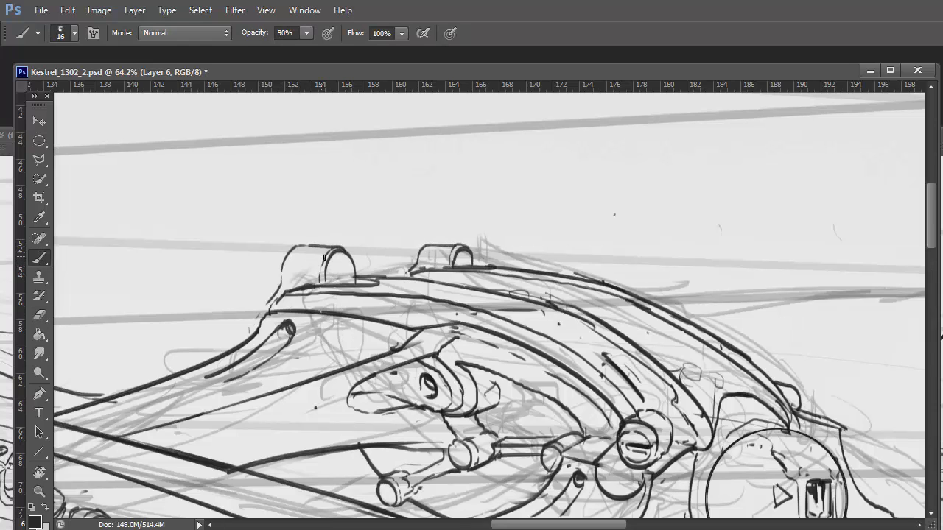
Step: Lasso and shrink both domed fixtures, the rear one to about 57%, and reseat them on the canopy's top edge
{"action": "key", "text": "l"}
{"action": "left_click_drag", "start_coordinate": [378, 304], "coordinate": [368, 309]}
{"action": "key", "text": "ctrl+t"}
{"action": "left_click_drag", "start_coordinate": [368, 211], "coordinate": [360, 248]}
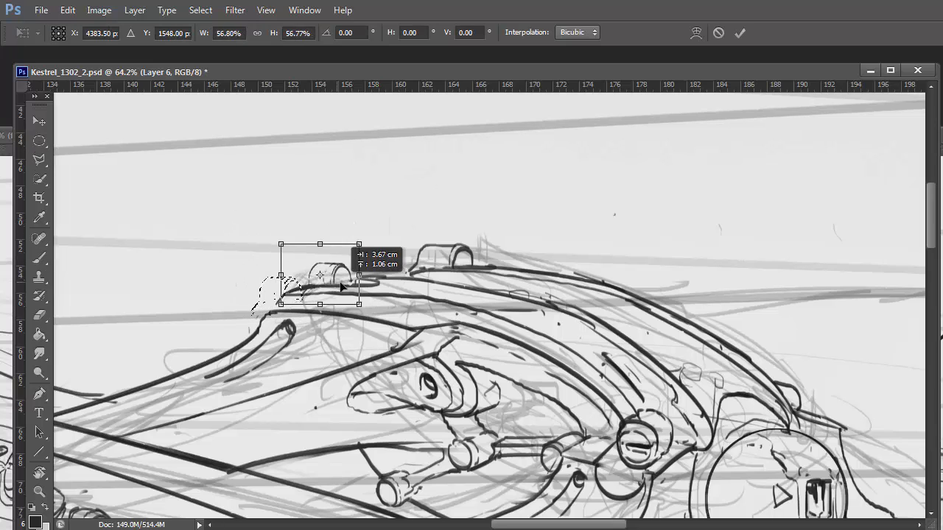
{"action": "key", "text": "Return"}
{"action": "left_click_drag", "start_coordinate": [479, 254], "coordinate": [405, 286]}
{"action": "key", "text": "ctrl+t"}
{"action": "mouse_move", "coordinate": [492, 215]}
{"action": "left_mouse_down"}
{"action": "mouse_move", "coordinate": [484, 244]}
{"action": "mouse_move", "coordinate": [412, 245]}
{"action": "left_mouse_up"}
{"action": "key", "text": "Return"}
Step: Refine the nose tip's linework, drawing its rounded inner contour and lower notch edge while erasing overlapping strokes
{"action": "key", "text": "b"}
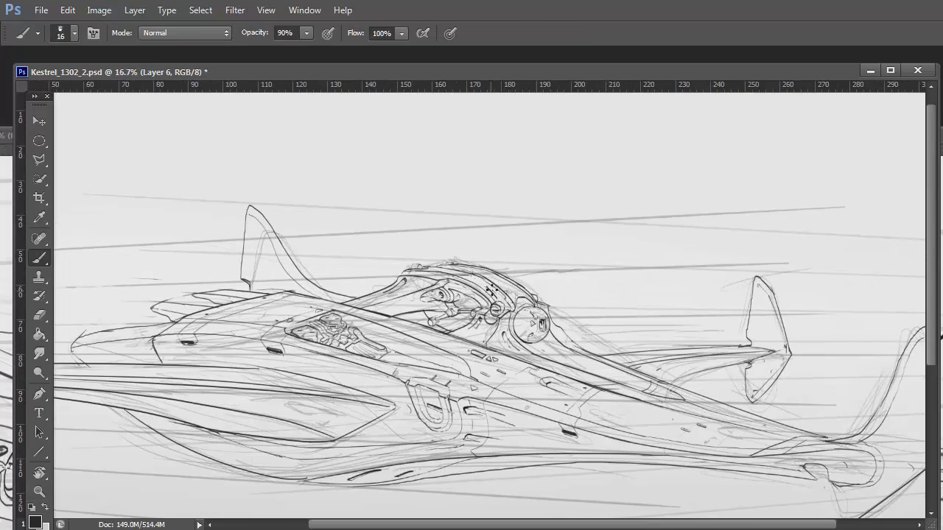
{"action": "scroll", "coordinate": [419, 266], "scroll_direction": "up", "scroll_amount": 2}
{"action": "key", "text": "z"}
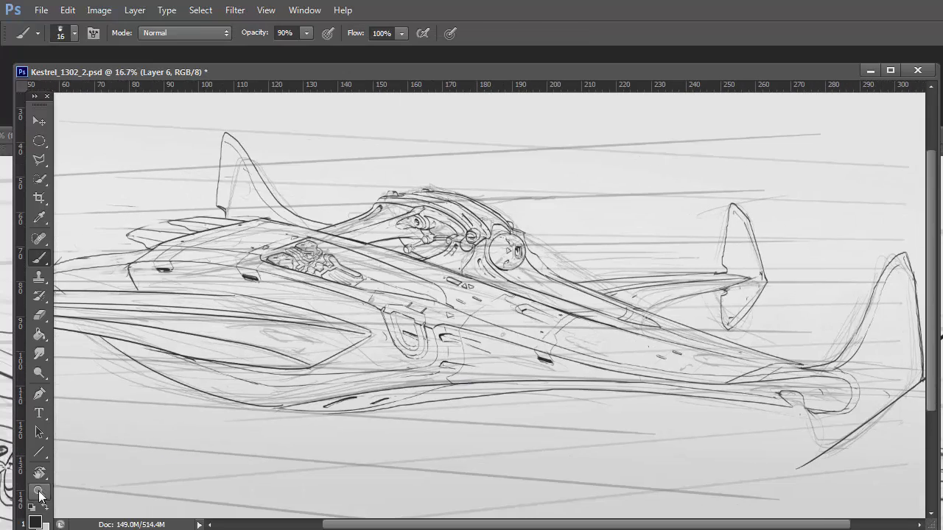
{"action": "left_click_drag", "start_coordinate": [663, 398], "coordinate": [707, 397]}
{"action": "key", "text": "b"}
{"action": "key", "text": "e"}
{"action": "mouse_move", "coordinate": [557, 360]}
{"action": "left_mouse_down"}
{"action": "mouse_move", "coordinate": [530, 360]}
{"action": "mouse_move", "coordinate": [739, 335]}
{"action": "mouse_move", "coordinate": [593, 383]}
{"action": "mouse_move", "coordinate": [759, 336]}
{"action": "mouse_move", "coordinate": [737, 265]}
{"action": "left_mouse_up"}
{"action": "key", "text": "b"}
{"action": "key", "text": "e"}
{"action": "key", "text": "b"}
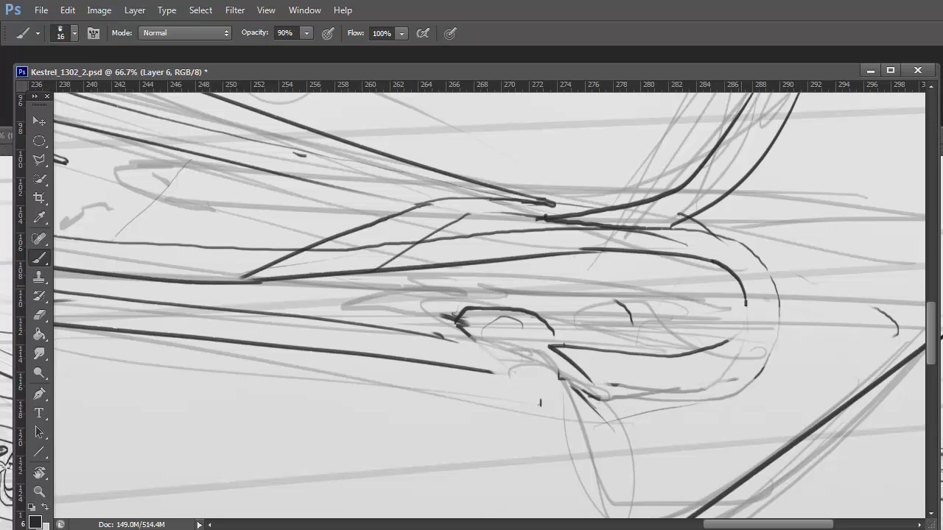
Step: Close the nose tip's rounded inner contour and draw a longer tapered outer outline around it
{"action": "mouse_move", "coordinate": [737, 339]}
{"action": "left_mouse_down"}
{"action": "mouse_move", "coordinate": [744, 283]}
{"action": "mouse_move", "coordinate": [773, 251]}
{"action": "left_mouse_up"}
{"action": "key", "text": "e"}
{"action": "key", "text": "b"}
{"action": "mouse_move", "coordinate": [718, 234]}
{"action": "left_mouse_down"}
{"action": "mouse_move", "coordinate": [603, 378]}
{"action": "mouse_move", "coordinate": [714, 379]}
{"action": "left_mouse_up"}
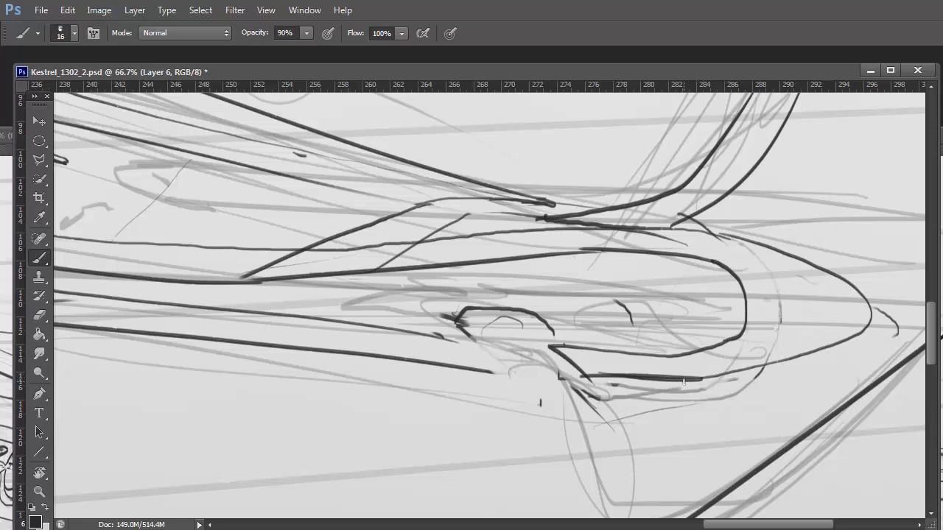
Step: Draw a nested U-shaped fixture with a small dark slot in the notch under the nose
{"action": "mouse_move", "coordinate": [527, 322]}
{"action": "left_mouse_down"}
{"action": "mouse_move", "coordinate": [482, 368]}
{"action": "mouse_move", "coordinate": [535, 324]}
{"action": "mouse_move", "coordinate": [500, 345]}
{"action": "mouse_move", "coordinate": [512, 365]}
{"action": "left_mouse_up"}
{"action": "key", "text": "e"}
{"action": "key", "text": "b"}
{"action": "mouse_move", "coordinate": [486, 321]}
{"action": "left_mouse_down"}
{"action": "mouse_move", "coordinate": [523, 345]}
{"action": "mouse_move", "coordinate": [532, 323]}
{"action": "mouse_move", "coordinate": [508, 335]}
{"action": "mouse_move", "coordinate": [493, 321]}
{"action": "left_mouse_up"}
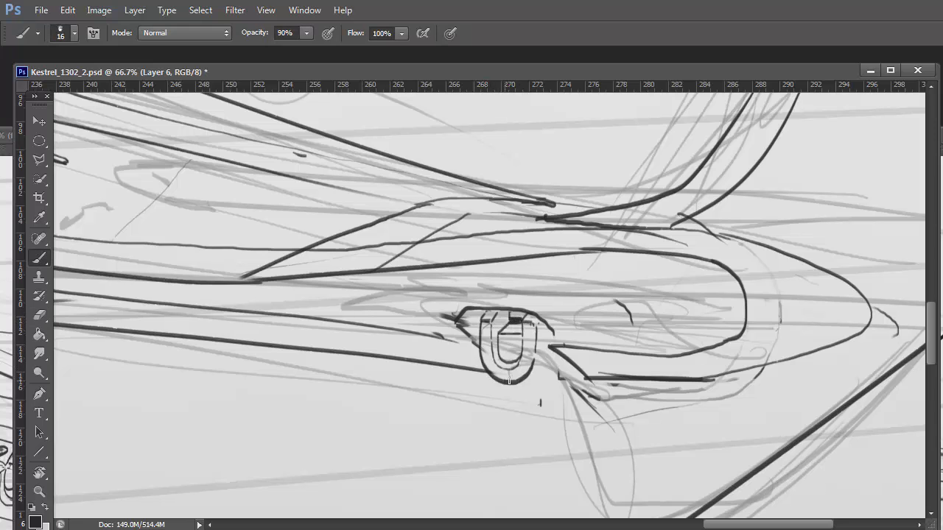
Step: Close the curved housing around the nested fixture under the nose, erase overlapping strokes and add a small hooked mark beside it
{"action": "mouse_move", "coordinate": [509, 380]}
{"action": "left_mouse_down"}
{"action": "mouse_move", "coordinate": [551, 381]}
{"action": "mouse_move", "coordinate": [550, 333]}
{"action": "mouse_move", "coordinate": [566, 346]}
{"action": "left_mouse_up"}
{"action": "key", "text": "e"}
{"action": "mouse_move", "coordinate": [534, 315]}
{"action": "left_mouse_down"}
{"action": "mouse_move", "coordinate": [563, 337]}
{"action": "mouse_move", "coordinate": [452, 324]}
{"action": "left_mouse_up"}
{"action": "key", "text": "b"}
{"action": "mouse_move", "coordinate": [551, 346]}
{"action": "left_mouse_down"}
{"action": "mouse_move", "coordinate": [543, 311]}
{"action": "mouse_move", "coordinate": [475, 340]}
{"action": "left_mouse_up"}
{"action": "left_click_drag", "start_coordinate": [556, 305], "coordinate": [560, 314]}
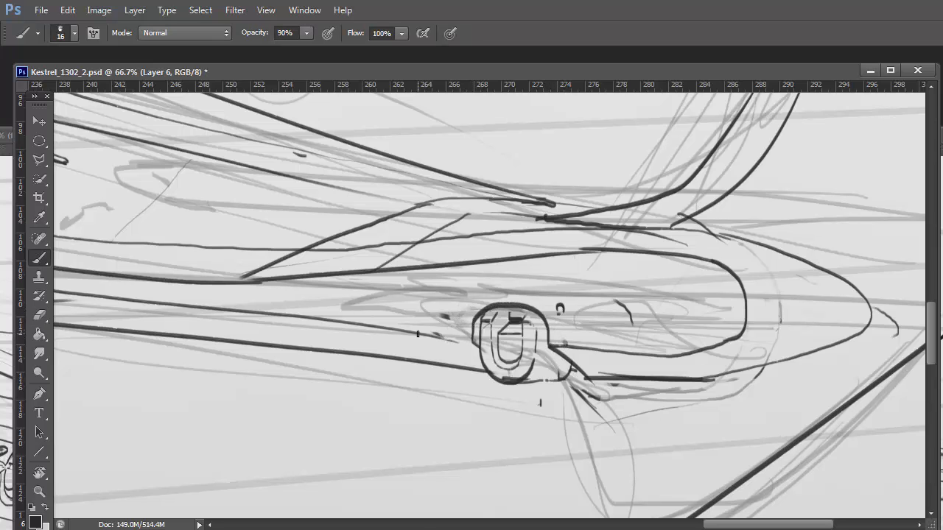
Step: Clean up the nose tip's slot, outline the lower fin beneath the nose and draw the tall fin's inner edge
{"action": "key", "text": "z"}
{"action": "left_click_drag", "start_coordinate": [783, 338], "coordinate": [724, 330]}
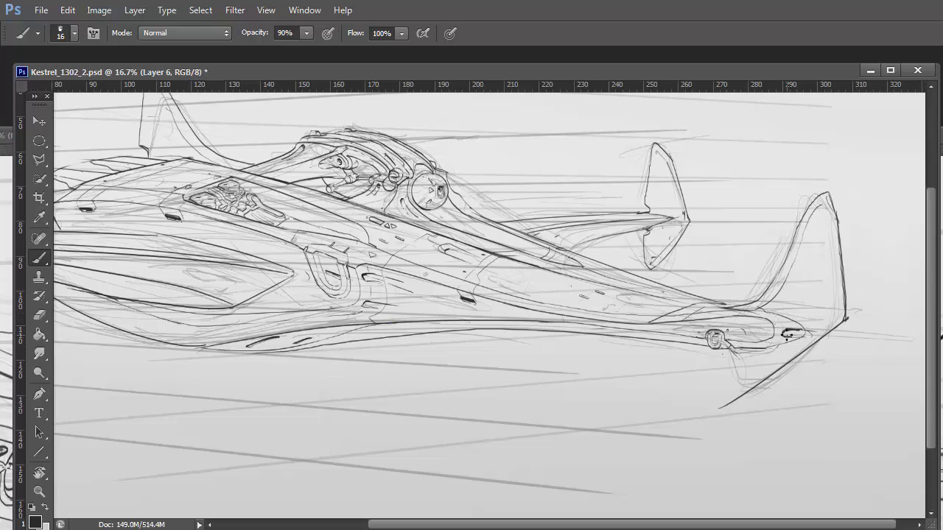
{"action": "key", "text": "e"}
{"action": "left_click_drag", "start_coordinate": [791, 333], "coordinate": [791, 334]}
{"action": "key", "text": "b"}
{"action": "mouse_move", "coordinate": [714, 346]}
{"action": "left_mouse_down"}
{"action": "mouse_move", "coordinate": [726, 355]}
{"action": "mouse_move", "coordinate": [712, 354]}
{"action": "mouse_move", "coordinate": [715, 399]}
{"action": "mouse_move", "coordinate": [798, 348]}
{"action": "left_mouse_up"}
{"action": "left_click_drag", "start_coordinate": [844, 321], "coordinate": [832, 216]}
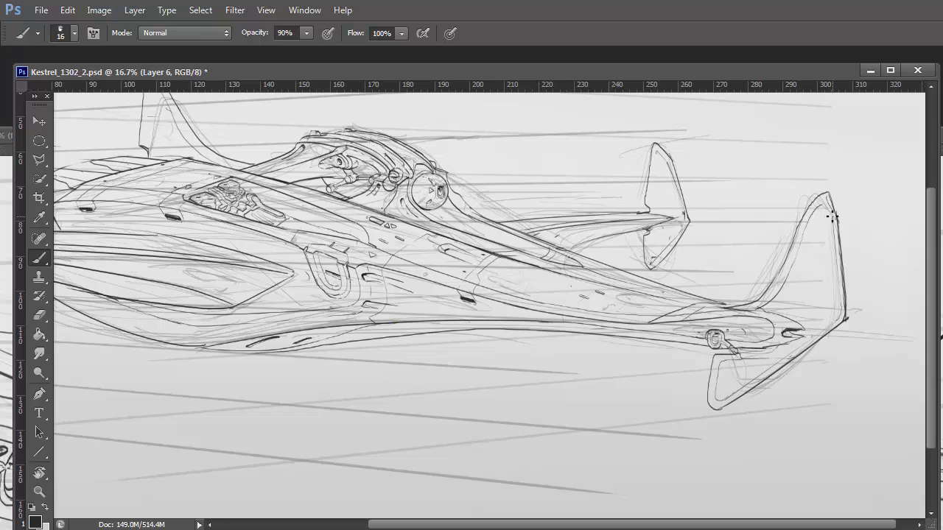
Step: Draw small rounded pegs on the outer edges of the nose's upper and lower fins, erasing the lines they overlap
{"action": "left_click", "coordinate": [666, 162]}
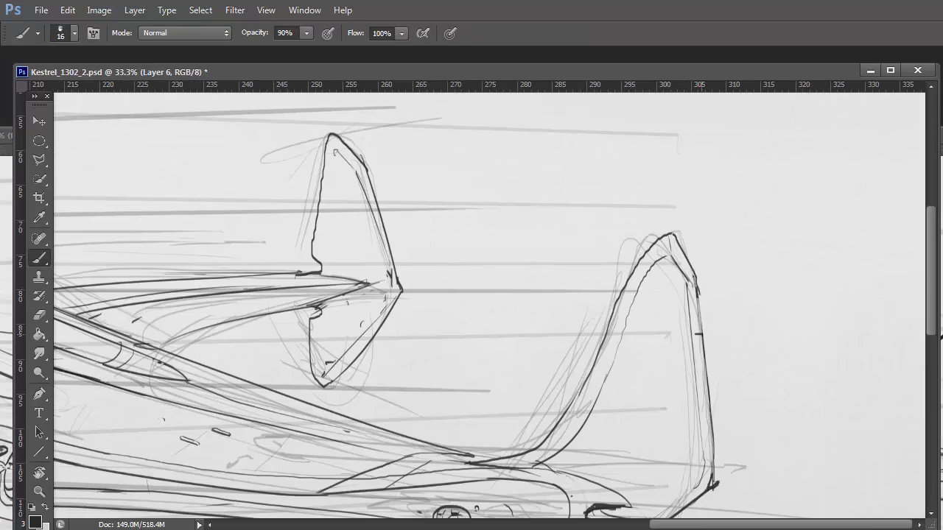
{"action": "left_click_drag", "start_coordinate": [704, 341], "coordinate": [720, 333]}
{"action": "scroll", "coordinate": [707, 335], "scroll_direction": "down", "scroll_amount": 3}
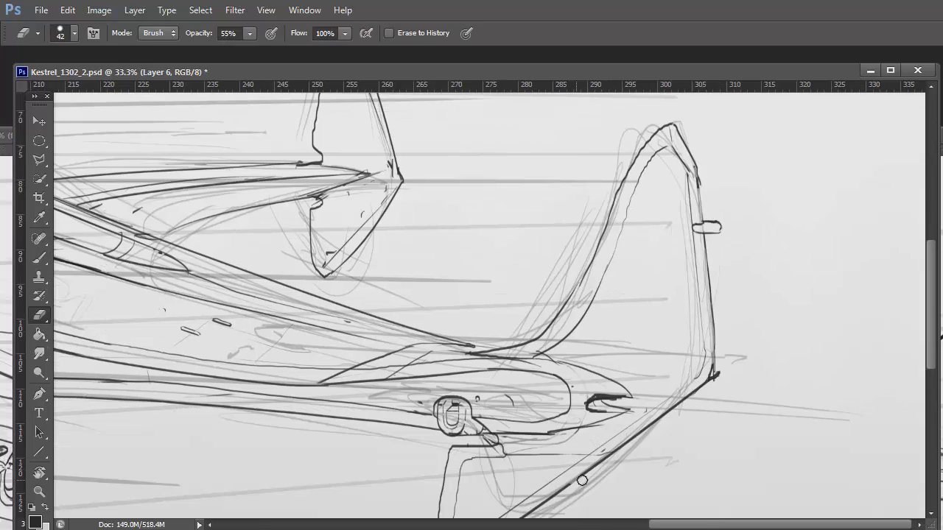
{"action": "left_click_drag", "start_coordinate": [562, 486], "coordinate": [592, 475]}
Step: Create a new layer and thicken the lower rim of the round housing at the canopy's front
{"action": "left_click_drag", "start_coordinate": [323, 245], "coordinate": [551, 316]}
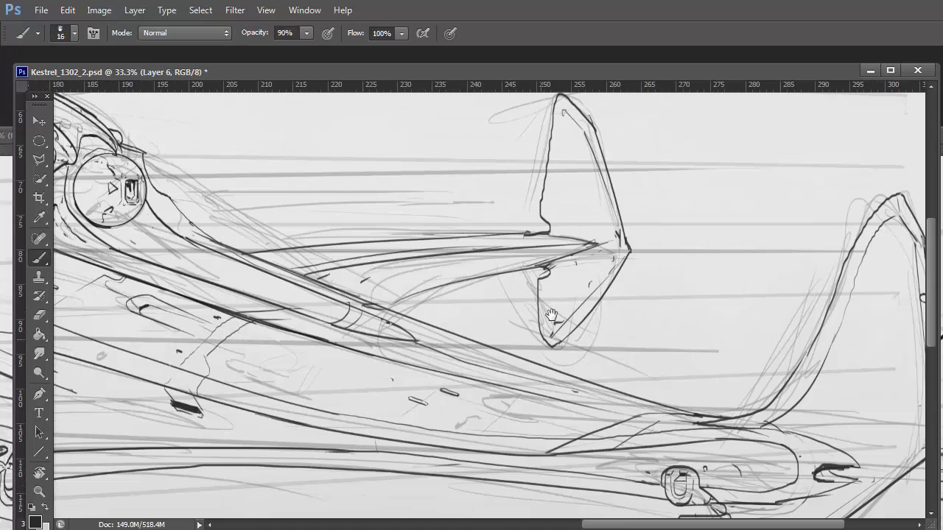
{"action": "mouse_move", "coordinate": [550, 186]}
{"action": "left_mouse_down"}
{"action": "mouse_move", "coordinate": [351, 113]}
{"action": "mouse_move", "coordinate": [664, 353]}
{"action": "left_mouse_up"}
{"action": "key", "text": "e"}
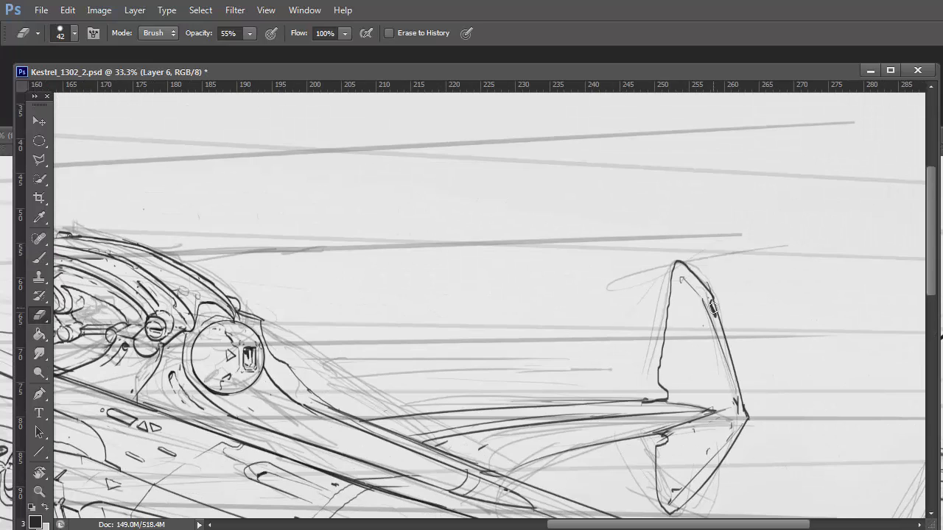
{"action": "key", "text": "ctrl+shift+alt+n"}
{"action": "key", "text": "b"}
{"action": "left_click_drag", "start_coordinate": [668, 309], "coordinate": [942, 330]}
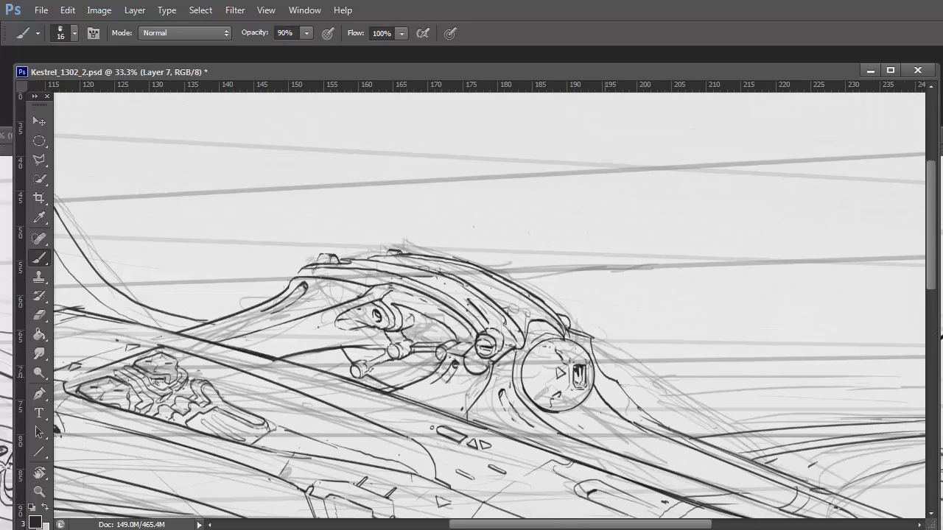
{"action": "left_click_drag", "start_coordinate": [554, 411], "coordinate": [591, 390]}
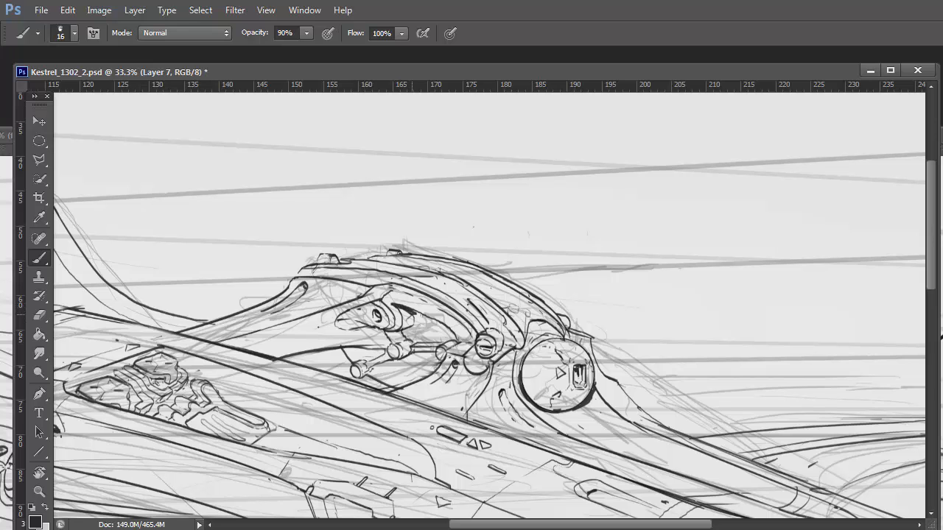
Step: Darken the shadowed edges of the cockpit fixtures and struts under the canopy, and save the file
{"action": "left_click_drag", "start_coordinate": [413, 321], "coordinate": [434, 312]}
{"action": "left_click_drag", "start_coordinate": [374, 322], "coordinate": [339, 308]}
{"action": "left_click_drag", "start_coordinate": [438, 354], "coordinate": [400, 357]}
{"action": "mouse_move", "coordinate": [366, 376]}
{"action": "left_mouse_down"}
{"action": "mouse_move", "coordinate": [390, 359]}
{"action": "mouse_move", "coordinate": [348, 352]}
{"action": "left_mouse_up"}
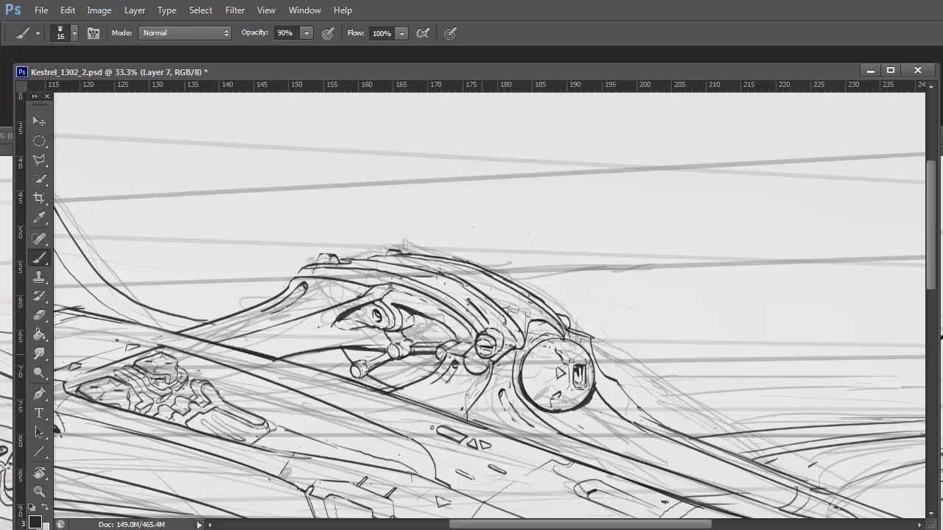
{"action": "key", "text": "z"}
{"action": "key", "text": "ctrl+minus"}
{"action": "key", "text": "ctrl+minus"}
{"action": "key", "text": "ctrl+minus"}
{"action": "key", "text": "ctrl+s"}
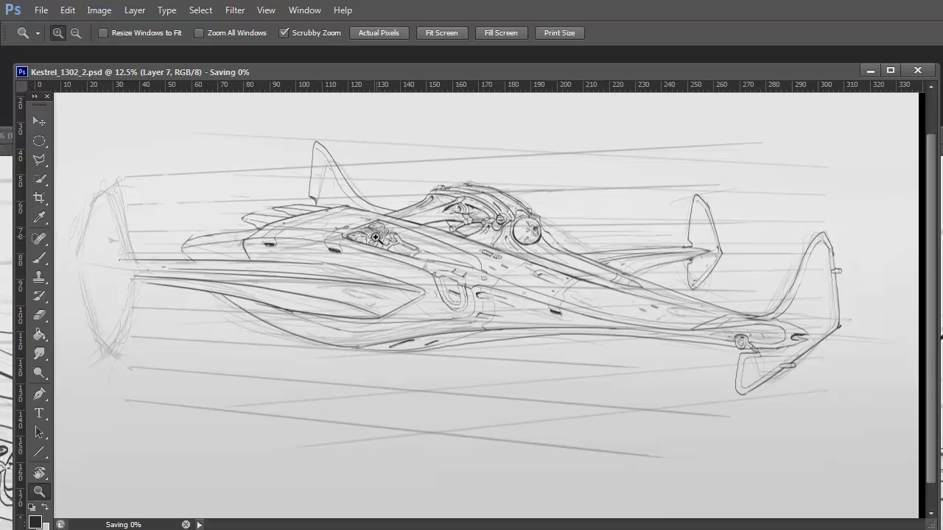
Step: Erase stray lines at the craft's tail tip and draw short curved contours across it
{"action": "key", "text": "b"}
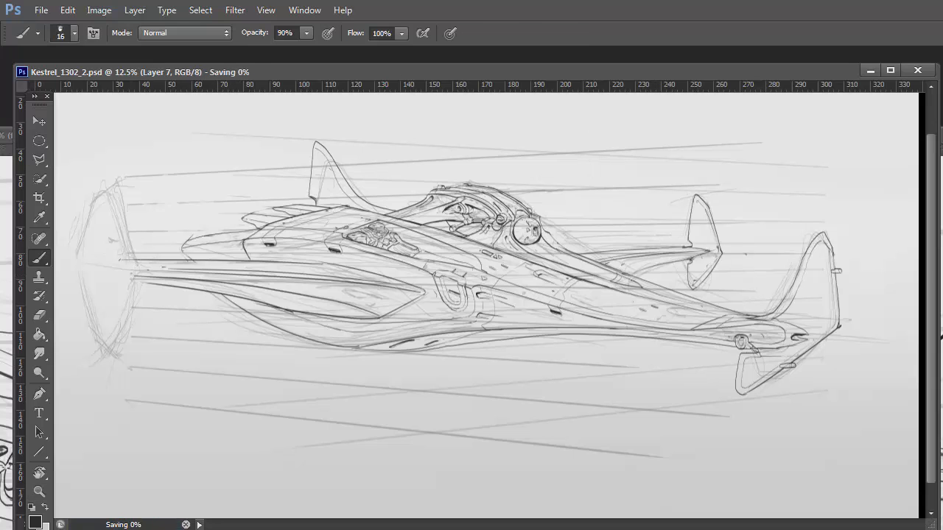
{"action": "key", "text": "e"}
{"action": "left_click", "coordinate": [215, 245]}
{"action": "key", "text": "b"}
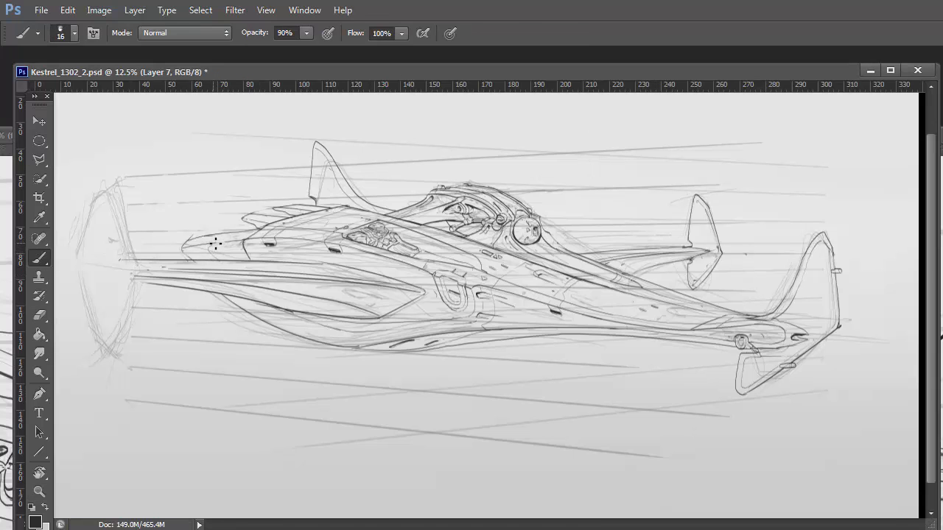
{"action": "key", "text": "e"}
{"action": "mouse_move", "coordinate": [210, 253]}
{"action": "left_mouse_down"}
{"action": "mouse_move", "coordinate": [180, 243]}
{"action": "mouse_move", "coordinate": [214, 234]}
{"action": "left_mouse_up"}
{"action": "key", "text": "b"}
Step: Clear the rough lines at the near wingtip and draw a clean upper fin with an inner contour and elongated joint
{"action": "key", "text": "e"}
{"action": "left_click_drag", "start_coordinate": [137, 286], "coordinate": [92, 240]}
{"action": "key", "text": "b"}
{"action": "mouse_move", "coordinate": [140, 269]}
{"action": "left_mouse_down"}
{"action": "mouse_move", "coordinate": [114, 199]}
{"action": "mouse_move", "coordinate": [86, 168]}
{"action": "mouse_move", "coordinate": [70, 247]}
{"action": "mouse_move", "coordinate": [81, 263]}
{"action": "left_mouse_up"}
{"action": "key", "text": "ctrl+z"}
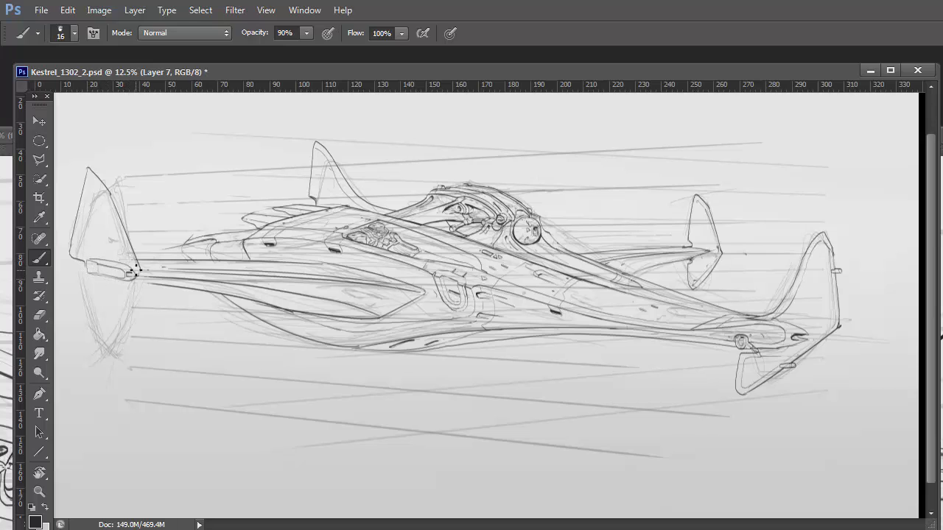
{"action": "left_click_drag", "start_coordinate": [73, 247], "coordinate": [86, 260]}
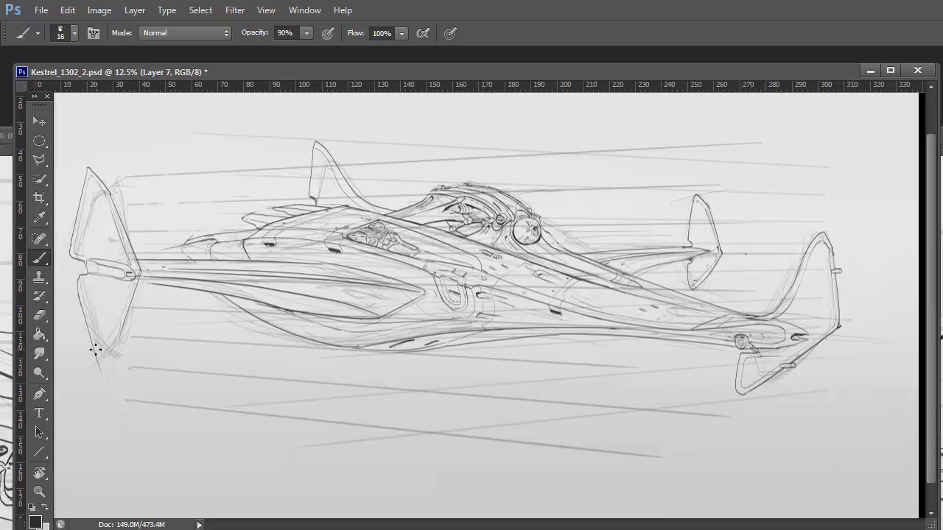
Step: Set the brush size to 17 and reinforce the edge of the near wingtip's lower fin
{"action": "right_click", "coordinate": [119, 331]}
{"action": "type", "text": "17"}
{"action": "key", "text": "Return"}
{"action": "left_click_drag", "start_coordinate": [120, 337], "coordinate": [125, 317]}
Step: Draw small round and slotted holes in the connectors inside the hull's mechanical bay
{"action": "left_click_drag", "start_coordinate": [394, 242], "coordinate": [397, 276]}
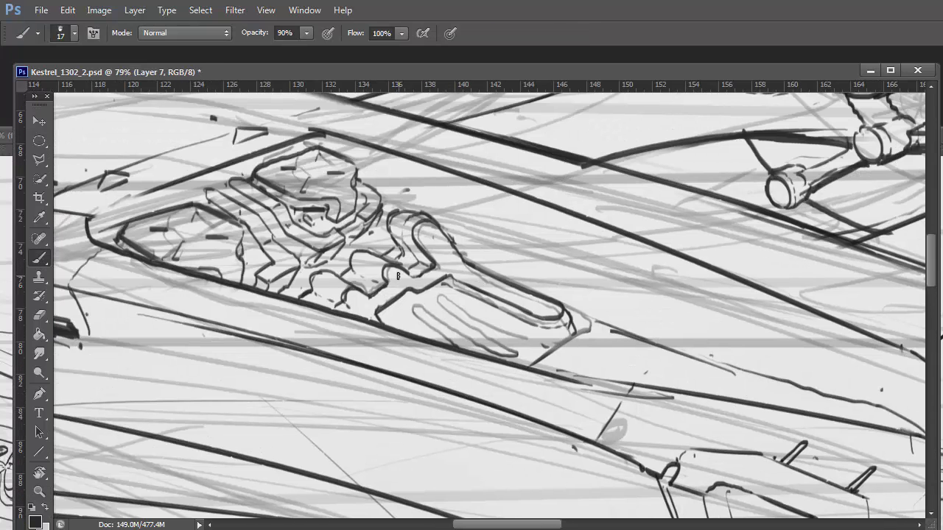
{"action": "left_click_drag", "start_coordinate": [353, 299], "coordinate": [363, 305]}
{"action": "left_click_drag", "start_coordinate": [425, 229], "coordinate": [442, 245]}
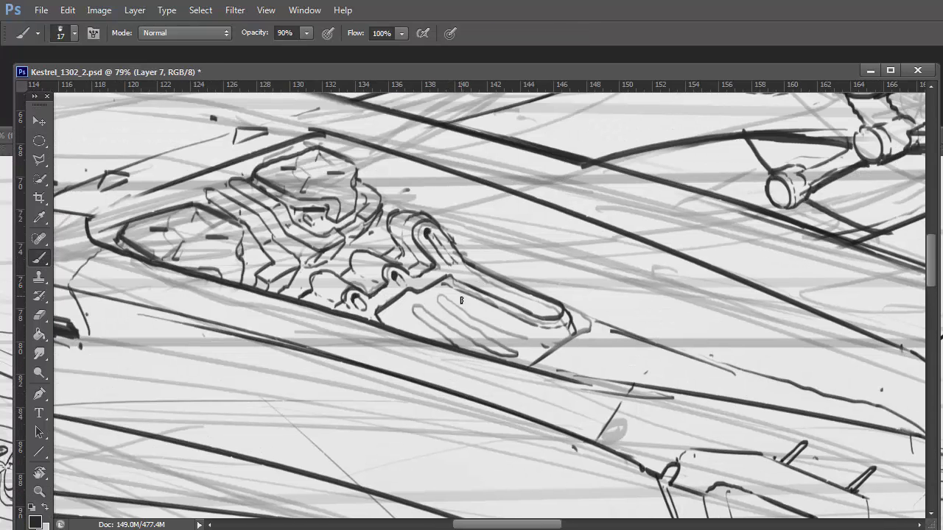
Step: Reduce the brush size to 12 and redraw the bay's lower cover with nested curved ribs, erasing the old grooves
{"action": "right_click", "coordinate": [527, 267]}
{"action": "key", "text": "Escape"}
{"action": "key", "text": "e"}
{"action": "mouse_move", "coordinate": [535, 338]}
{"action": "left_mouse_down"}
{"action": "mouse_move", "coordinate": [426, 299]}
{"action": "mouse_move", "coordinate": [521, 356]}
{"action": "left_mouse_up"}
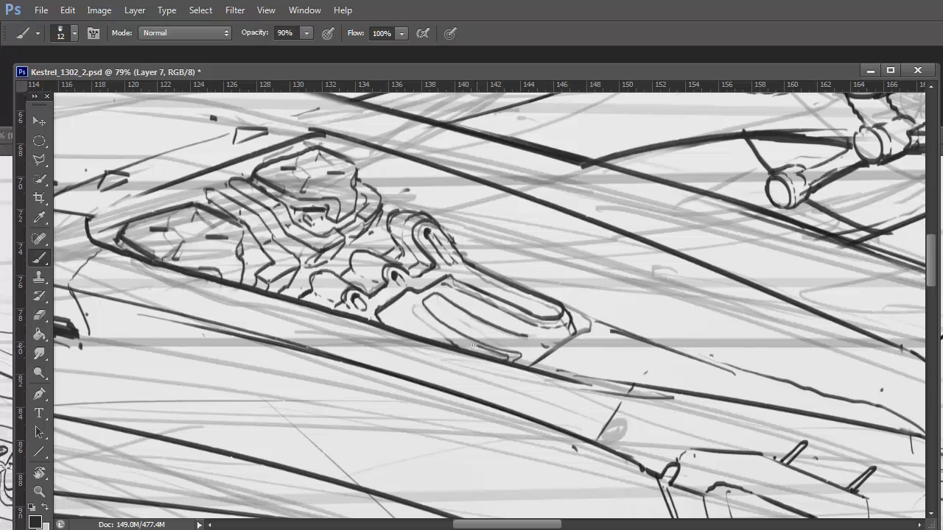
{"action": "mouse_move", "coordinate": [420, 295]}
{"action": "left_mouse_down"}
{"action": "mouse_move", "coordinate": [508, 327]}
{"action": "mouse_move", "coordinate": [538, 348]}
{"action": "mouse_move", "coordinate": [415, 300]}
{"action": "mouse_move", "coordinate": [445, 339]}
{"action": "mouse_move", "coordinate": [408, 313]}
{"action": "left_mouse_up"}
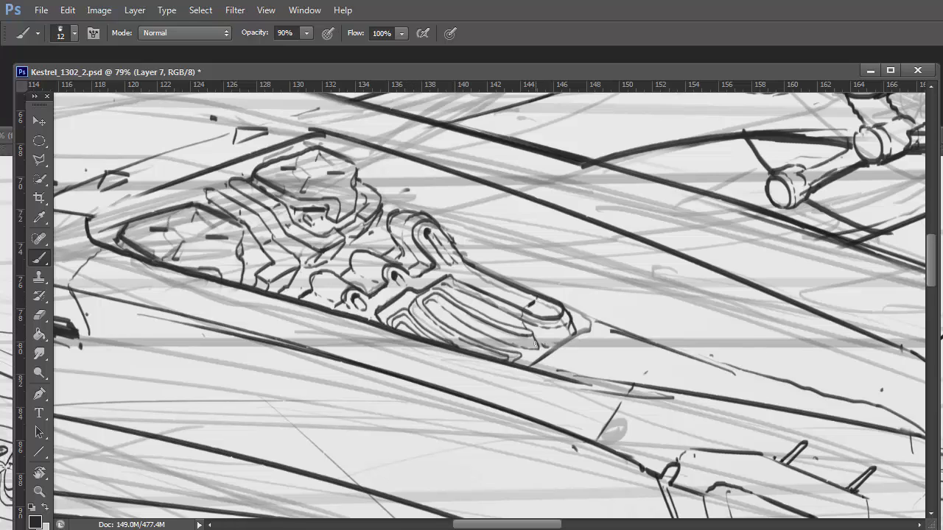
Step: Add light panel lines on the hull around the wing's pointed root and below the canopy, and save the file
{"action": "mouse_move", "coordinate": [217, 265]}
{"action": "left_mouse_down"}
{"action": "mouse_move", "coordinate": [132, 287]}
{"action": "mouse_move", "coordinate": [470, 324]}
{"action": "mouse_move", "coordinate": [398, 295]}
{"action": "left_mouse_up"}
{"action": "left_click_drag", "start_coordinate": [398, 295], "coordinate": [472, 318]}
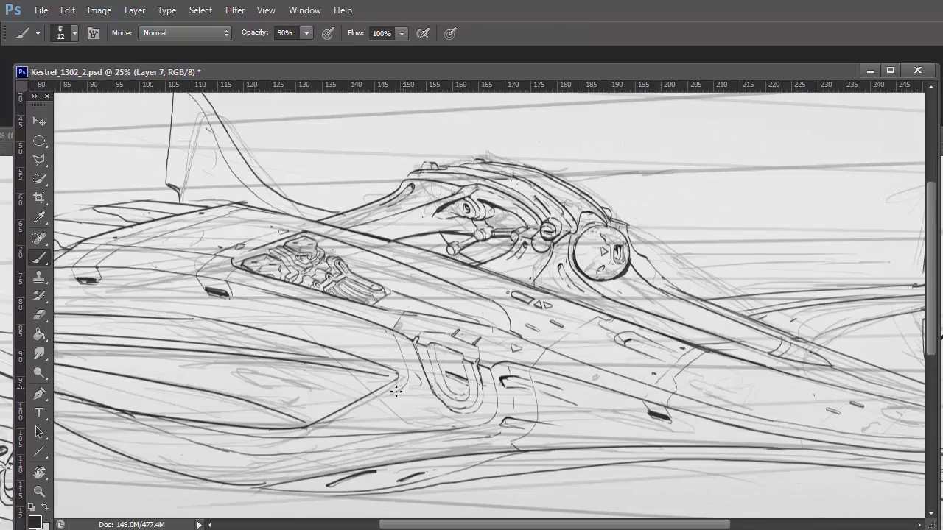
{"action": "left_click_drag", "start_coordinate": [395, 391], "coordinate": [280, 434]}
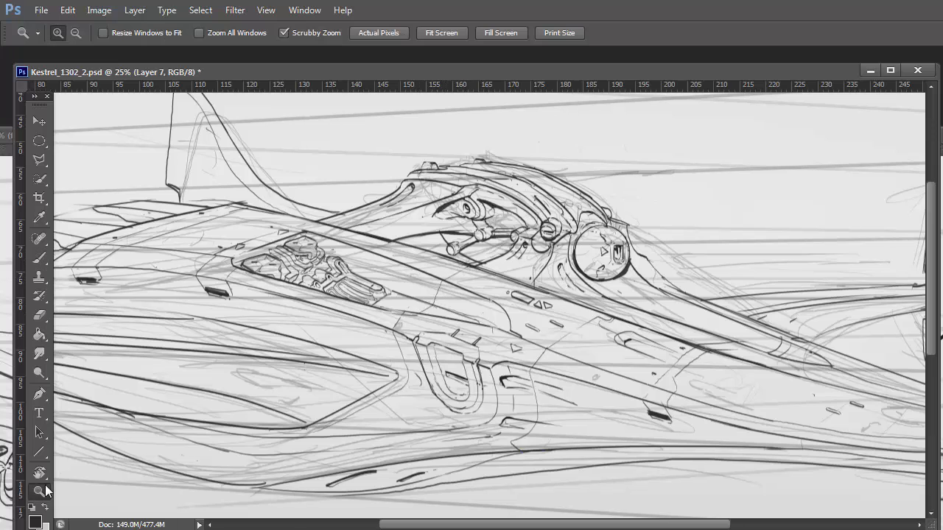
{"action": "left_click_drag", "start_coordinate": [468, 268], "coordinate": [131, 353]}
{"action": "key", "text": "ctrl+s"}
Step: Copy the near wingtip fin to a new layer, fit it over the far wingtip at about 73% width and 57% height, and erase the old fin
{"action": "key", "text": "l"}
{"action": "left_click_drag", "start_coordinate": [84, 273], "coordinate": [696, 235]}
{"action": "left_click", "coordinate": [63, 169]}
{"action": "left_click", "coordinate": [151, 210]}
{"action": "double_click", "coordinate": [140, 265]}
{"action": "key", "text": "ctrl+j"}
{"action": "key", "text": "ctrl+t"}
{"action": "left_click_drag", "start_coordinate": [739, 136], "coordinate": [726, 265]}
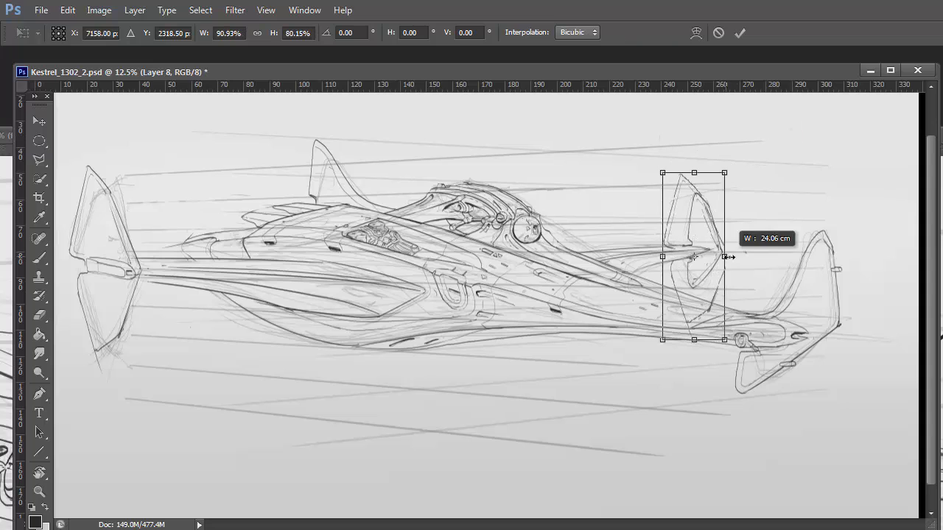
{"action": "left_click_drag", "start_coordinate": [741, 162], "coordinate": [728, 190]}
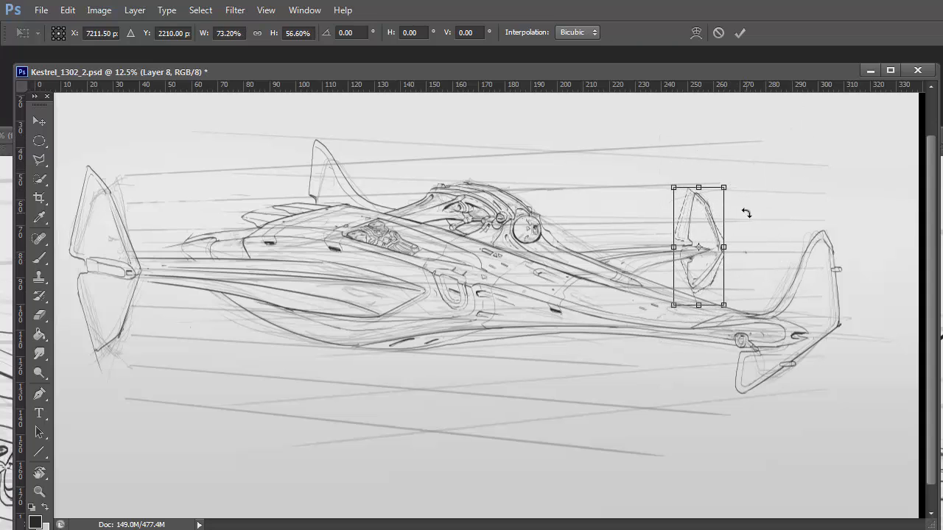
{"action": "key", "text": "Return"}
{"action": "key", "text": "e"}
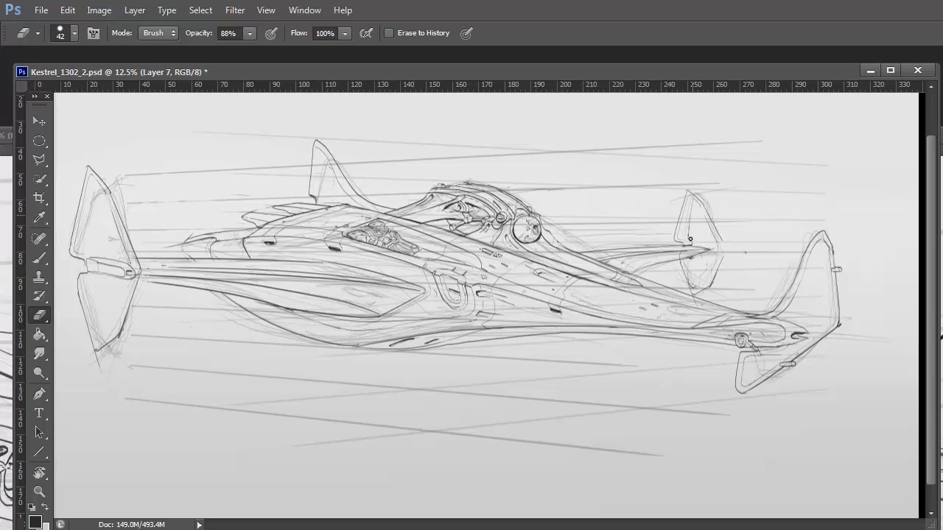
{"action": "key", "text": "b"}
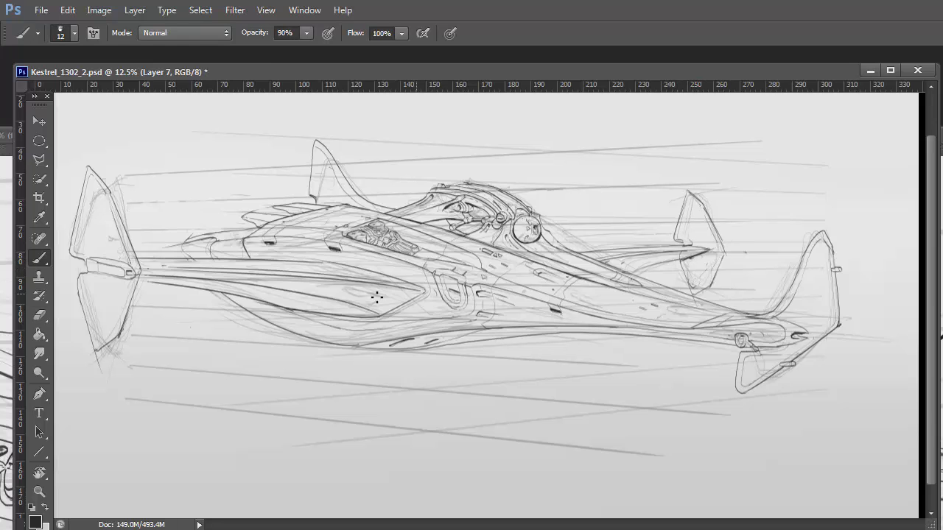
Step: Flip the canvas horizontally and save the file
{"action": "key", "text": "z"}
{"action": "left_click_drag", "start_coordinate": [629, 356], "coordinate": [591, 332]}
{"action": "key", "text": "F2"}
{"action": "key", "text": "ctrl+s"}
{"action": "left_click_drag", "start_coordinate": [560, 322], "coordinate": [535, 324]}
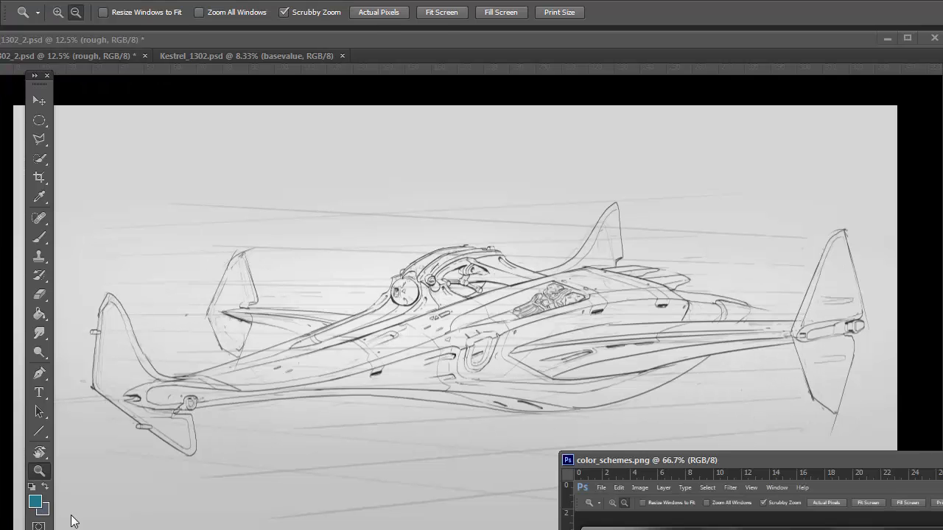
Step: Create a layer named base and brush a first translucent teal stroke across the middle of the hull
{"action": "left_click", "coordinate": [35, 501]}
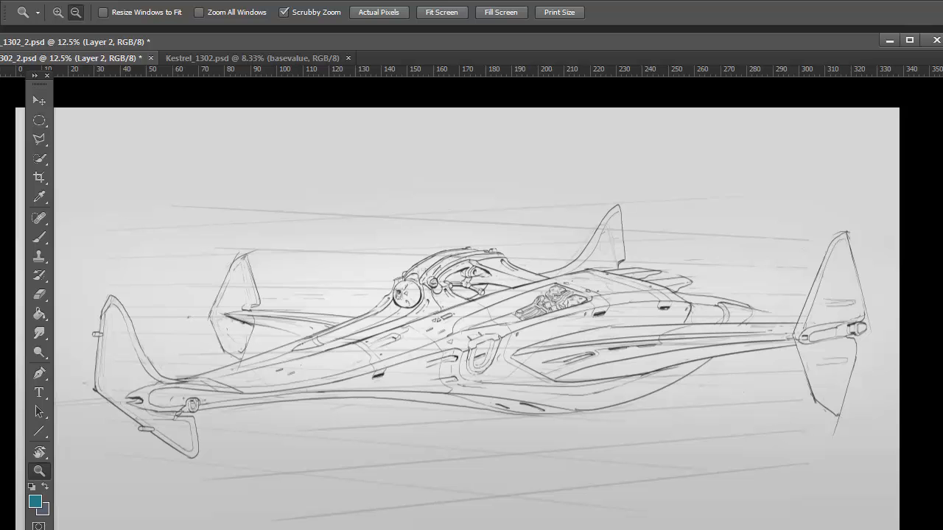
{"action": "key", "text": "ctrl+shift+n"}
{"action": "type", "text": "base"}
{"action": "key", "text": "Return"}
{"action": "key", "text": "b"}
{"action": "left_click_drag", "start_coordinate": [390, 359], "coordinate": [523, 377]}
{"action": "right_click", "coordinate": [452, 228]}
{"action": "key", "text": "Escape"}
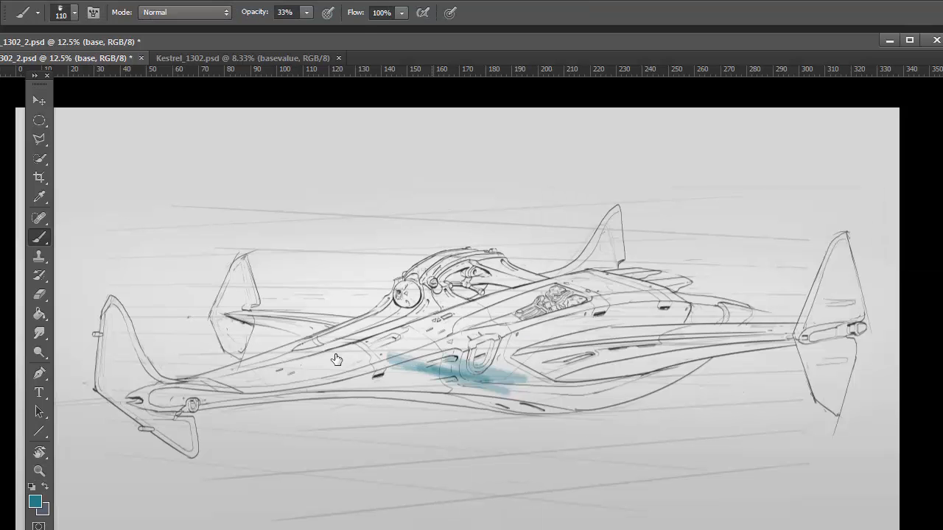
Step: Raise the brush opacity to 100% and block in the central hull with solid teal
{"action": "key", "text": "0"}
{"action": "left_click_drag", "start_coordinate": [471, 335], "coordinate": [559, 368]}
{"action": "left_click_drag", "start_coordinate": [427, 379], "coordinate": [534, 405]}
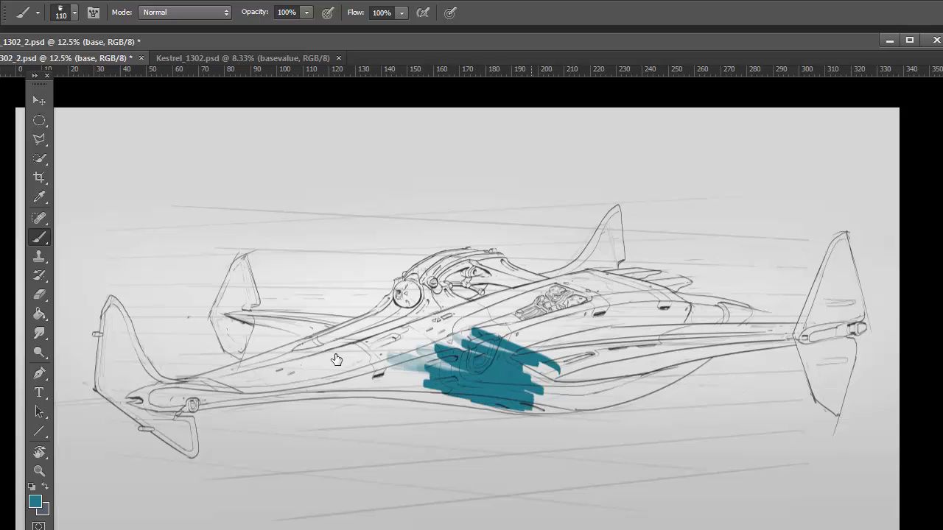
{"action": "left_click_drag", "start_coordinate": [442, 406], "coordinate": [585, 401]}
Step: Adjust the foreground to a slightly duller teal and repaint the central hull, extending the fill along its lower edge
{"action": "left_click", "coordinate": [35, 501]}
{"action": "key", "text": "Return"}
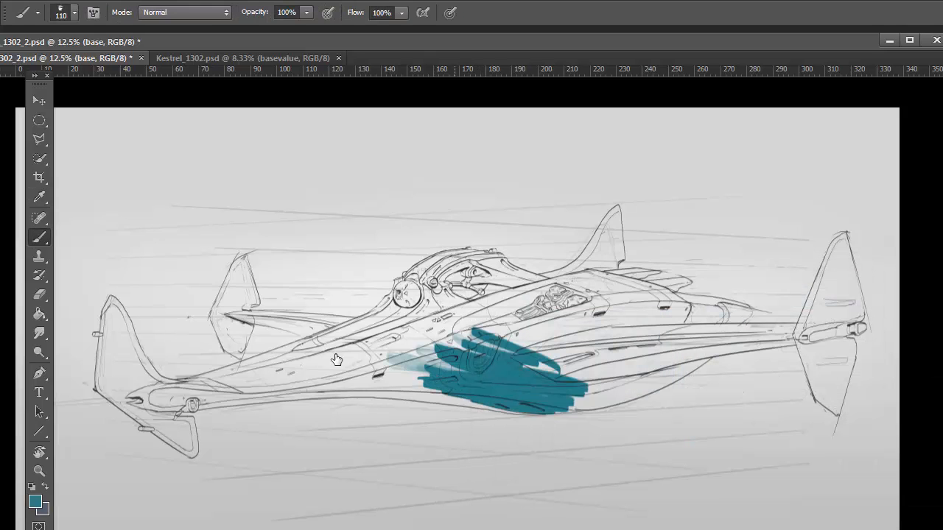
{"action": "left_click_drag", "start_coordinate": [451, 370], "coordinate": [582, 402]}
{"action": "left_click_drag", "start_coordinate": [472, 339], "coordinate": [589, 372]}
{"action": "left_click_drag", "start_coordinate": [567, 390], "coordinate": [619, 403]}
{"action": "left_click_drag", "start_coordinate": [457, 382], "coordinate": [380, 390]}
{"action": "left_click_drag", "start_coordinate": [516, 397], "coordinate": [392, 407]}
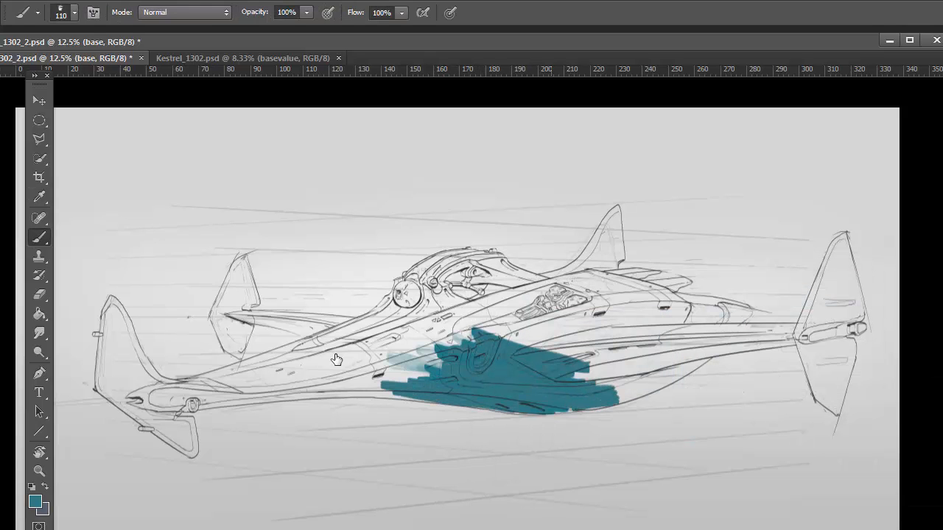
Step: Extend the teal base along the rear curve of the hull's belly, following its lower outline
{"action": "mouse_move", "coordinate": [577, 368]}
{"action": "left_mouse_down"}
{"action": "mouse_move", "coordinate": [611, 386]}
{"action": "mouse_move", "coordinate": [674, 390]}
{"action": "left_mouse_up"}
{"action": "left_click_drag", "start_coordinate": [618, 401], "coordinate": [681, 366]}
{"action": "left_click_drag", "start_coordinate": [585, 376], "coordinate": [682, 367]}
{"action": "left_click_drag", "start_coordinate": [580, 410], "coordinate": [554, 412]}
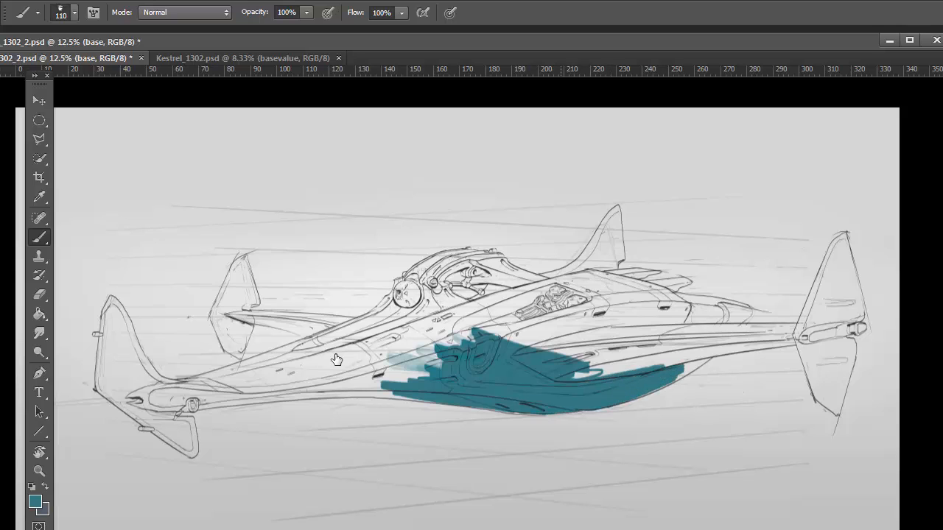
Step: Fill the wing root, upper hull and long forward fuselage with teal, reaching toward the nose
{"action": "left_click_drag", "start_coordinate": [487, 361], "coordinate": [663, 315]}
{"action": "left_click_drag", "start_coordinate": [344, 383], "coordinate": [514, 308]}
{"action": "left_click_drag", "start_coordinate": [282, 376], "coordinate": [506, 304]}
{"action": "left_click_drag", "start_coordinate": [200, 385], "coordinate": [424, 314]}
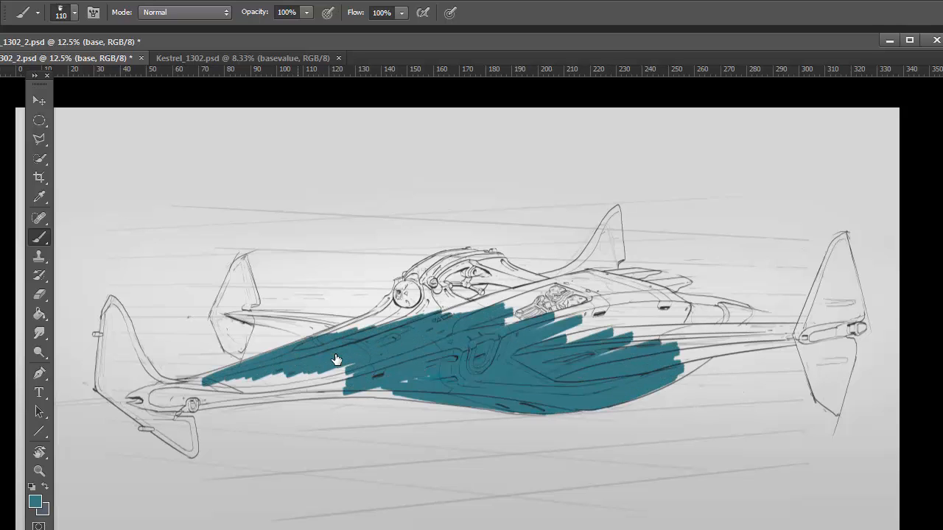
{"action": "left_click_drag", "start_coordinate": [324, 333], "coordinate": [486, 292]}
{"action": "left_click_drag", "start_coordinate": [299, 387], "coordinate": [358, 372]}
{"action": "mouse_move", "coordinate": [177, 402]}
{"action": "left_mouse_down"}
{"action": "mouse_move", "coordinate": [316, 372]}
{"action": "mouse_move", "coordinate": [299, 391]}
{"action": "left_mouse_up"}
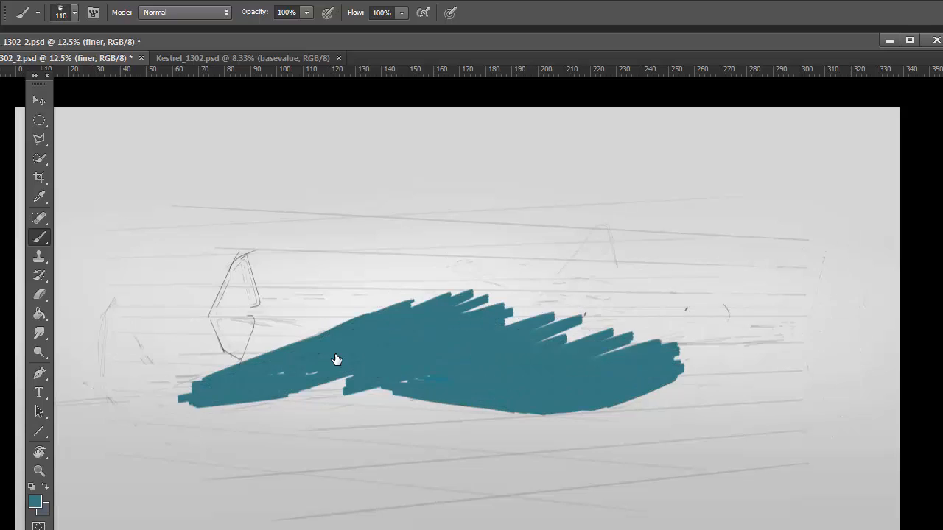
Step: Darken the finer layer's linework with Levels, entering a value of 30
{"action": "key", "text": "ctrl+alt+l"}
{"action": "type", "text": "30"}
{"action": "key", "text": "Tab"}
{"action": "key", "text": "Return"}
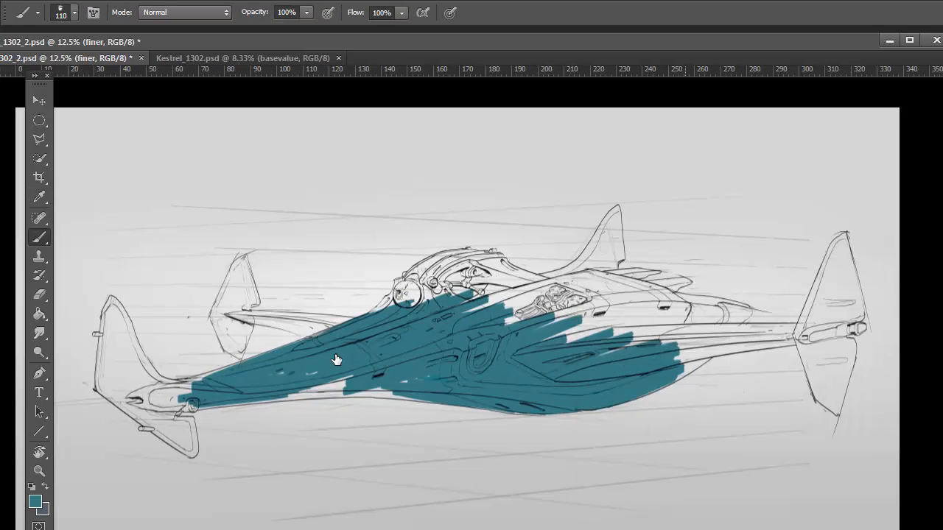
Step: Switch to the base layer and fill the remaining gaps along the forward fuselage's underside with teal
{"action": "key", "text": "alt+["}
{"action": "left_click_drag", "start_coordinate": [297, 392], "coordinate": [354, 374]}
{"action": "left_click_drag", "start_coordinate": [244, 402], "coordinate": [430, 397]}
Step: Fill the near forward fin, its lower fin and the nose junction with teal, up to the linework
{"action": "mouse_move", "coordinate": [117, 389]}
{"action": "left_mouse_down"}
{"action": "mouse_move", "coordinate": [212, 378]}
{"action": "mouse_move", "coordinate": [111, 302]}
{"action": "mouse_move", "coordinate": [98, 383]}
{"action": "mouse_move", "coordinate": [147, 381]}
{"action": "mouse_move", "coordinate": [122, 307]}
{"action": "left_mouse_up"}
{"action": "key", "text": "g"}
{"action": "left_click", "coordinate": [122, 346]}
{"action": "key", "text": "b"}
{"action": "left_click_drag", "start_coordinate": [104, 361], "coordinate": [110, 305]}
{"action": "left_click_drag", "start_coordinate": [155, 401], "coordinate": [233, 409]}
{"action": "left_click_drag", "start_coordinate": [190, 377], "coordinate": [233, 367]}
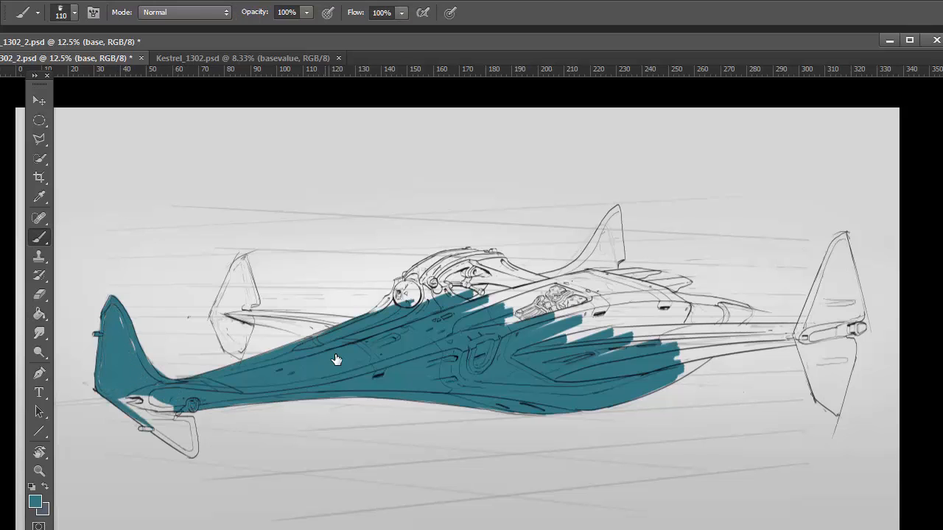
{"action": "left_click_drag", "start_coordinate": [175, 414], "coordinate": [132, 402]}
{"action": "mouse_move", "coordinate": [154, 405]}
{"action": "left_mouse_down"}
{"action": "mouse_move", "coordinate": [121, 398]}
{"action": "mouse_move", "coordinate": [177, 425]}
{"action": "mouse_move", "coordinate": [194, 450]}
{"action": "mouse_move", "coordinate": [142, 429]}
{"action": "left_mouse_up"}
Step: Extend the teal along the near rear wing toward its tip and across the exposed engine area of the upper hull
{"action": "left_click_drag", "start_coordinate": [543, 341], "coordinate": [664, 319]}
{"action": "left_click_drag", "start_coordinate": [608, 344], "coordinate": [743, 331]}
{"action": "left_click_drag", "start_coordinate": [664, 351], "coordinate": [815, 338]}
{"action": "left_click_drag", "start_coordinate": [467, 324], "coordinate": [570, 300]}
{"action": "left_click_drag", "start_coordinate": [480, 308], "coordinate": [597, 286]}
Step: Fill the round intake, canopy, upper rear hull and rear curve of the belly with teal
{"action": "left_click_drag", "start_coordinate": [402, 302], "coordinate": [443, 277]}
{"action": "left_click_drag", "start_coordinate": [375, 313], "coordinate": [439, 274]}
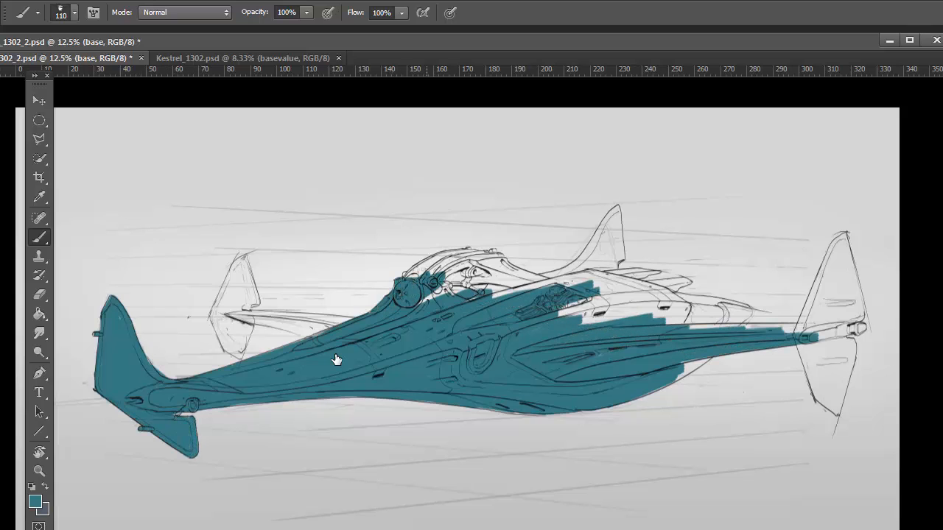
{"action": "mouse_move", "coordinate": [417, 305]}
{"action": "left_mouse_down"}
{"action": "mouse_move", "coordinate": [494, 274]}
{"action": "mouse_move", "coordinate": [546, 278]}
{"action": "mouse_move", "coordinate": [492, 258]}
{"action": "mouse_move", "coordinate": [407, 274]}
{"action": "mouse_move", "coordinate": [479, 250]}
{"action": "left_mouse_up"}
{"action": "mouse_move", "coordinate": [557, 324]}
{"action": "left_mouse_down"}
{"action": "mouse_move", "coordinate": [632, 302]}
{"action": "mouse_move", "coordinate": [713, 309]}
{"action": "left_mouse_up"}
{"action": "left_click_drag", "start_coordinate": [677, 379], "coordinate": [706, 358]}
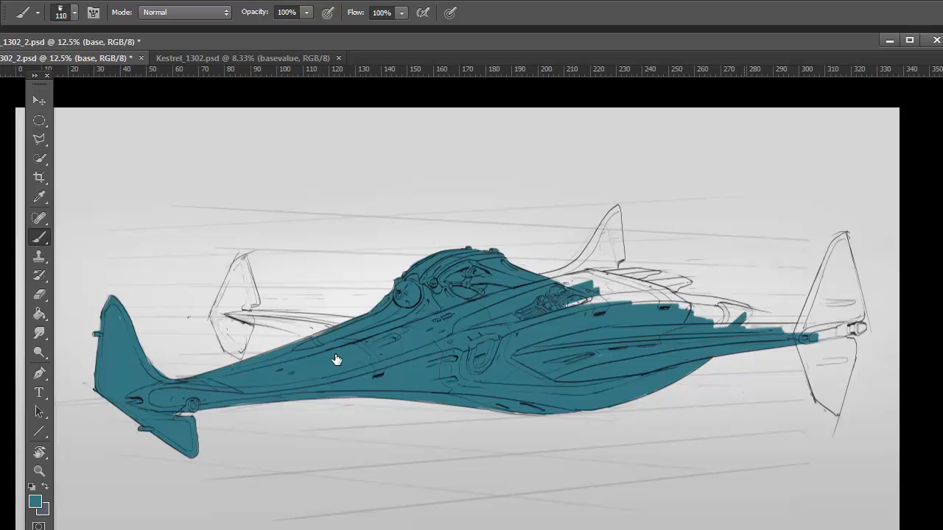
Step: Fill the near rear wing's tip and its upper and lower fins with teal, erasing overspill outside the outlines
{"action": "mouse_move", "coordinate": [679, 324]}
{"action": "left_mouse_down"}
{"action": "mouse_move", "coordinate": [749, 305]}
{"action": "mouse_move", "coordinate": [864, 324]}
{"action": "left_mouse_up"}
{"action": "mouse_move", "coordinate": [806, 346]}
{"action": "left_mouse_down"}
{"action": "mouse_move", "coordinate": [817, 401]}
{"action": "mouse_move", "coordinate": [847, 377]}
{"action": "mouse_move", "coordinate": [854, 337]}
{"action": "left_mouse_up"}
{"action": "key", "text": "e"}
{"action": "mouse_move", "coordinate": [818, 368]}
{"action": "left_mouse_down"}
{"action": "mouse_move", "coordinate": [839, 405]}
{"action": "mouse_move", "coordinate": [833, 414]}
{"action": "left_mouse_up"}
{"action": "key", "text": "b"}
{"action": "mouse_move", "coordinate": [808, 344]}
{"action": "left_mouse_down"}
{"action": "mouse_move", "coordinate": [826, 390]}
{"action": "mouse_move", "coordinate": [847, 345]}
{"action": "mouse_move", "coordinate": [836, 343]}
{"action": "mouse_move", "coordinate": [810, 264]}
{"action": "left_mouse_up"}
{"action": "key", "text": "e"}
{"action": "key", "text": "b"}
{"action": "left_click_drag", "start_coordinate": [802, 317], "coordinate": [839, 232]}
{"action": "left_click_drag", "start_coordinate": [840, 234], "coordinate": [855, 290]}
{"action": "key", "text": "e"}
{"action": "key", "text": "b"}
{"action": "mouse_move", "coordinate": [830, 246]}
{"action": "left_mouse_down"}
{"action": "mouse_move", "coordinate": [842, 234]}
{"action": "mouse_move", "coordinate": [858, 318]}
{"action": "mouse_move", "coordinate": [847, 268]}
{"action": "mouse_move", "coordinate": [852, 299]}
{"action": "left_mouse_up"}
Step: Cover the rear upper hull, the far rear fin and the far forward wing with its fins in teal
{"action": "mouse_move", "coordinate": [567, 290]}
{"action": "left_mouse_down"}
{"action": "mouse_move", "coordinate": [713, 302]}
{"action": "mouse_move", "coordinate": [582, 279]}
{"action": "mouse_move", "coordinate": [685, 283]}
{"action": "left_mouse_up"}
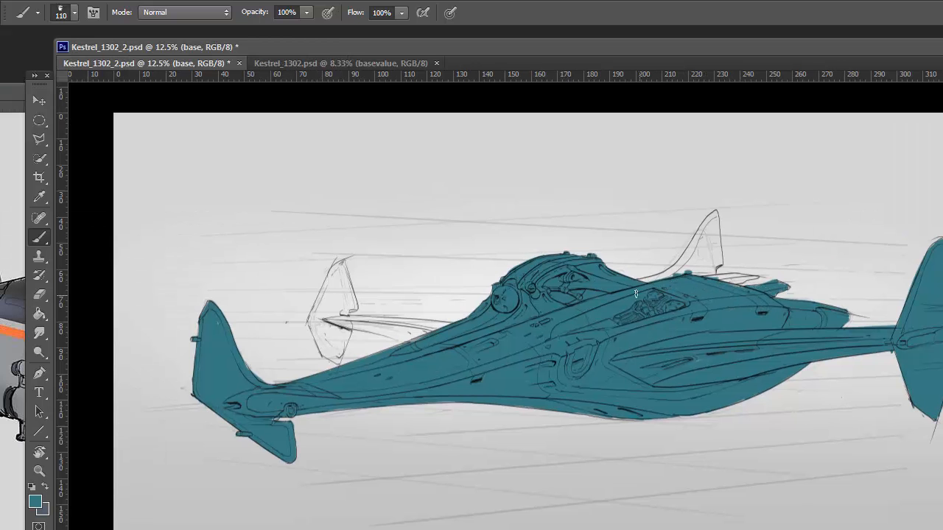
{"action": "mouse_move", "coordinate": [648, 278]}
{"action": "left_mouse_down"}
{"action": "mouse_move", "coordinate": [706, 257]}
{"action": "mouse_move", "coordinate": [685, 239]}
{"action": "mouse_move", "coordinate": [699, 251]}
{"action": "mouse_move", "coordinate": [700, 231]}
{"action": "left_mouse_up"}
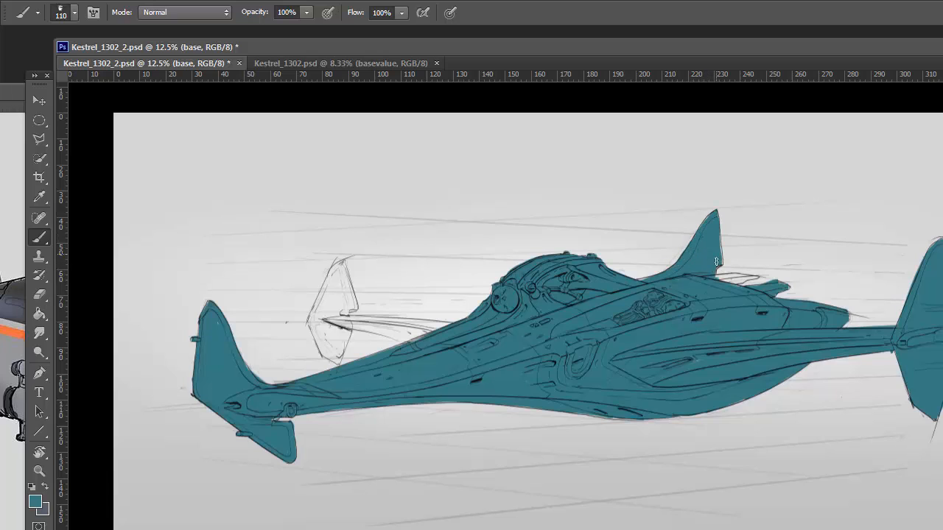
{"action": "mouse_move", "coordinate": [396, 332]}
{"action": "left_mouse_down"}
{"action": "mouse_move", "coordinate": [324, 318]}
{"action": "mouse_move", "coordinate": [460, 329]}
{"action": "mouse_move", "coordinate": [342, 355]}
{"action": "mouse_move", "coordinate": [324, 346]}
{"action": "mouse_move", "coordinate": [318, 304]}
{"action": "mouse_move", "coordinate": [333, 282]}
{"action": "mouse_move", "coordinate": [352, 299]}
{"action": "mouse_move", "coordinate": [326, 283]}
{"action": "left_mouse_up"}
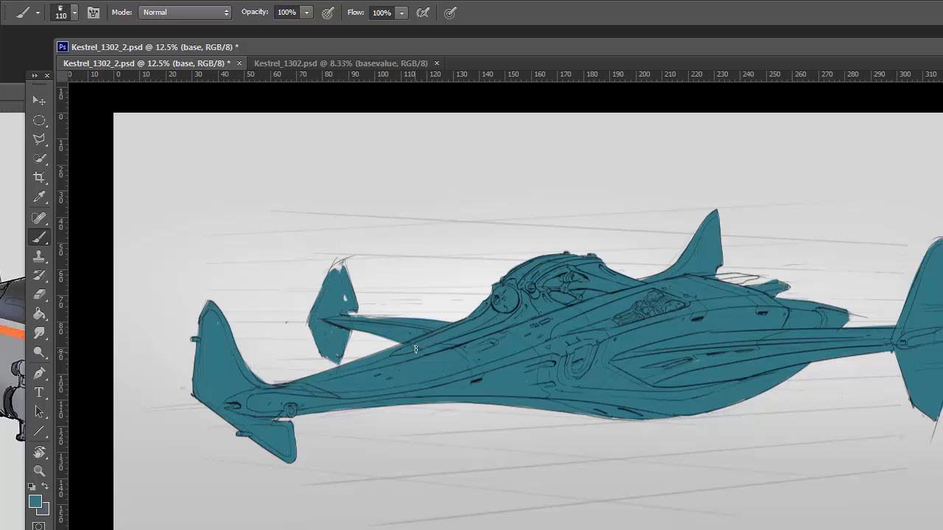
Step: Clean up the teal silhouette, erasing overspill around the forward fins and filling small gaps at the far fin, belly and rear spikes
{"action": "key", "text": "e"}
{"action": "left_click_drag", "start_coordinate": [358, 313], "coordinate": [336, 359]}
{"action": "key", "text": "b"}
{"action": "key", "text": "bracketleft"}
{"action": "key", "text": "e"}
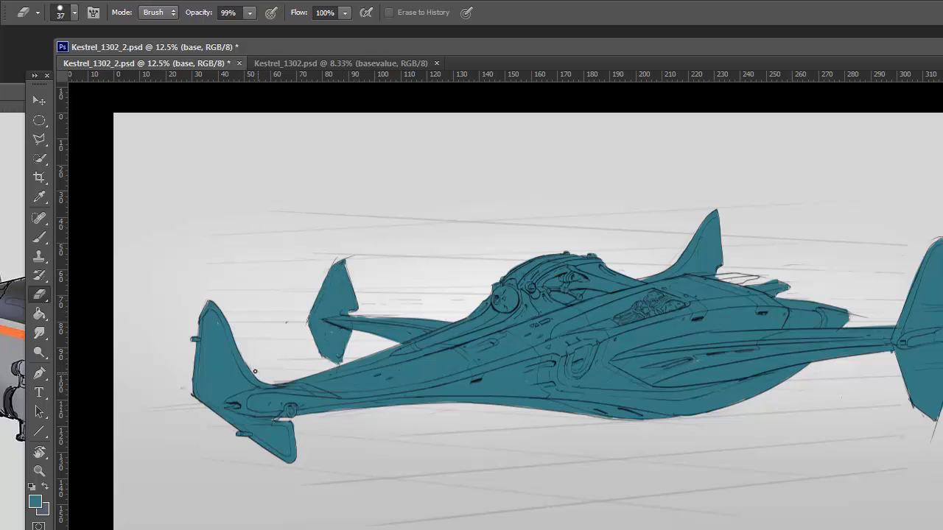
{"action": "left_click", "coordinate": [256, 371]}
{"action": "key", "text": "b"}
{"action": "mouse_move", "coordinate": [594, 414]}
{"action": "left_mouse_down"}
{"action": "mouse_move", "coordinate": [522, 404]}
{"action": "mouse_move", "coordinate": [630, 414]}
{"action": "mouse_move", "coordinate": [616, 414]}
{"action": "left_mouse_up"}
{"action": "key", "text": "e"}
{"action": "key", "text": "b"}
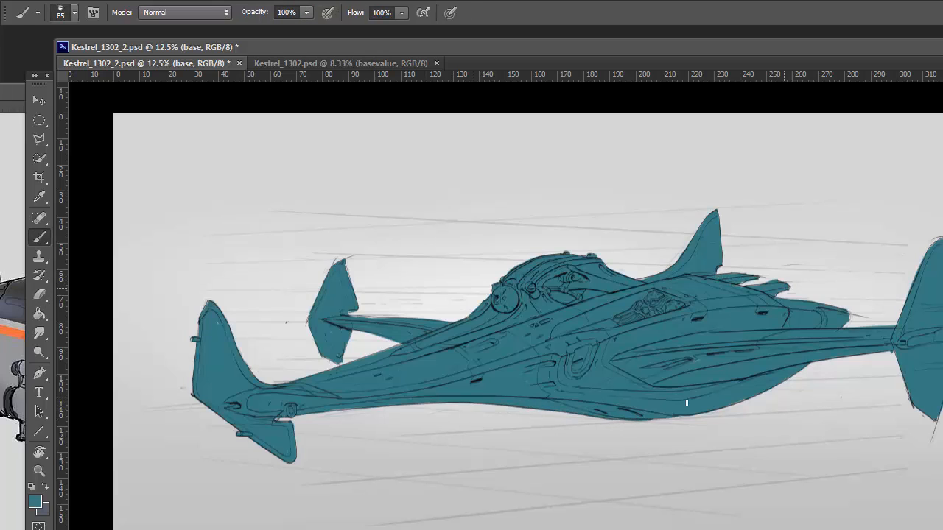
Step: Load the base layer's transparency as a selection and create a new layer named seccolor
{"action": "key", "text": "e"}
{"action": "key", "text": "alt+s"}
{"action": "key", "text": "o"}
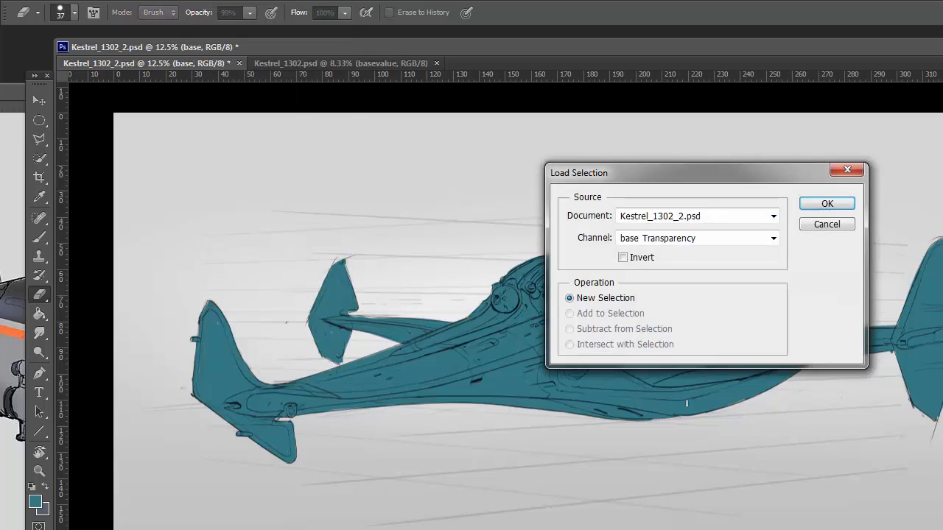
{"action": "key", "text": "Return"}
{"action": "key", "text": "ctrl+shift+n"}
{"action": "type", "text": "seccolor"}
{"action": "key", "text": "Return"}
Step: Set the foreground colour to a deep, saturated red
{"action": "key", "text": "n"}
{"action": "left_click", "coordinate": [689, 491]}
{"action": "left_click", "coordinate": [639, 349]}
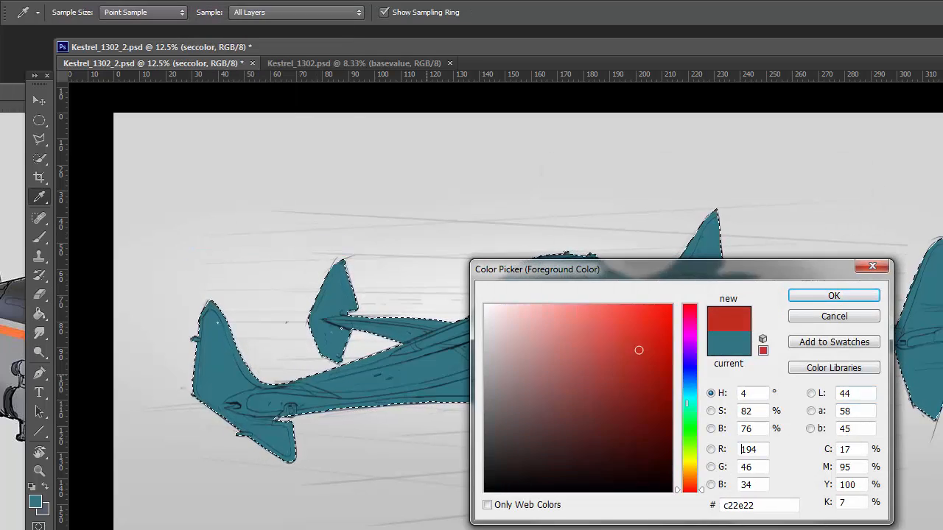
{"action": "left_click", "coordinate": [689, 392]}
{"action": "left_click", "coordinate": [640, 391]}
{"action": "left_click", "coordinate": [647, 391]}
{"action": "left_click_drag", "start_coordinate": [689, 393], "coordinate": [690, 489]}
{"action": "key", "text": "Return"}
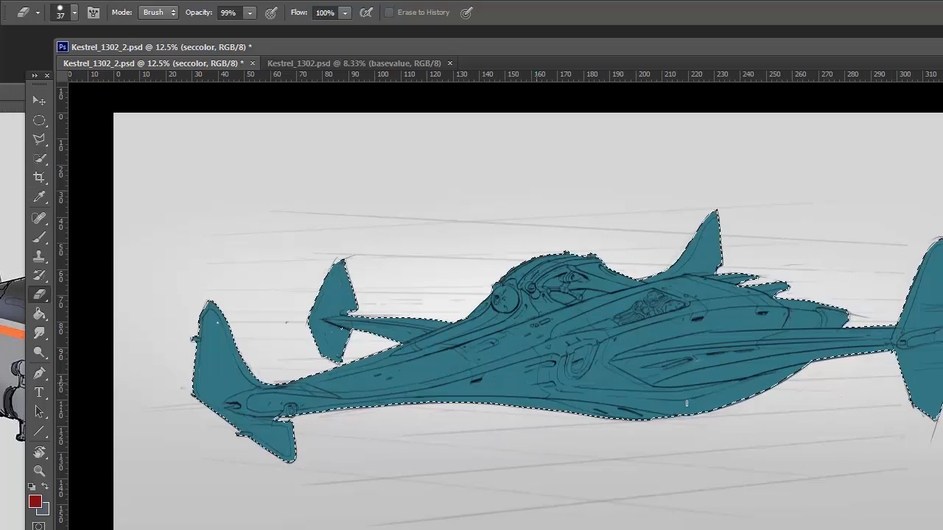
Step: Paint the lower hull, near rear wing and fins, and far forward wing and fins in brighter red at 99% brush opacity
{"action": "key", "text": "b"}
{"action": "left_click_drag", "start_coordinate": [542, 351], "coordinate": [415, 390]}
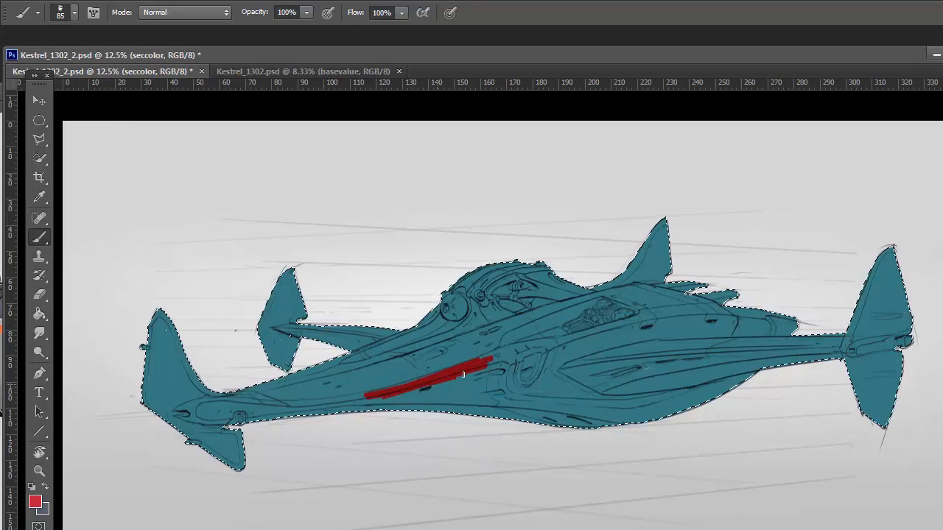
{"action": "left_click_drag", "start_coordinate": [463, 375], "coordinate": [413, 390]}
{"action": "key", "text": "9"}
{"action": "key", "text": "9"}
{"action": "mouse_move", "coordinate": [478, 364]}
{"action": "left_mouse_down"}
{"action": "mouse_move", "coordinate": [398, 389]}
{"action": "mouse_move", "coordinate": [548, 342]}
{"action": "mouse_move", "coordinate": [661, 391]}
{"action": "mouse_move", "coordinate": [810, 361]}
{"action": "mouse_move", "coordinate": [884, 339]}
{"action": "mouse_move", "coordinate": [884, 257]}
{"action": "mouse_move", "coordinate": [648, 352]}
{"action": "mouse_move", "coordinate": [711, 372]}
{"action": "mouse_move", "coordinate": [784, 361]}
{"action": "mouse_move", "coordinate": [832, 339]}
{"action": "mouse_move", "coordinate": [884, 405]}
{"action": "mouse_move", "coordinate": [906, 317]}
{"action": "mouse_move", "coordinate": [553, 345]}
{"action": "mouse_move", "coordinate": [648, 318]}
{"action": "mouse_move", "coordinate": [747, 311]}
{"action": "left_mouse_up"}
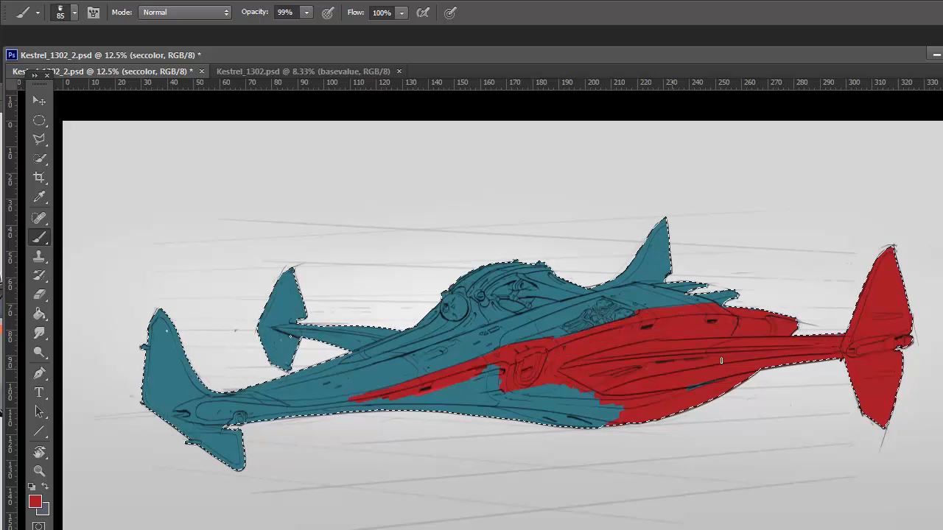
{"action": "mouse_move", "coordinate": [721, 361]}
{"action": "left_mouse_down"}
{"action": "mouse_move", "coordinate": [575, 416]}
{"action": "mouse_move", "coordinate": [398, 391]}
{"action": "mouse_move", "coordinate": [314, 427]}
{"action": "mouse_move", "coordinate": [302, 416]}
{"action": "mouse_move", "coordinate": [338, 404]}
{"action": "mouse_move", "coordinate": [203, 420]}
{"action": "mouse_move", "coordinate": [228, 402]}
{"action": "mouse_move", "coordinate": [196, 406]}
{"action": "mouse_move", "coordinate": [302, 411]}
{"action": "left_mouse_up"}
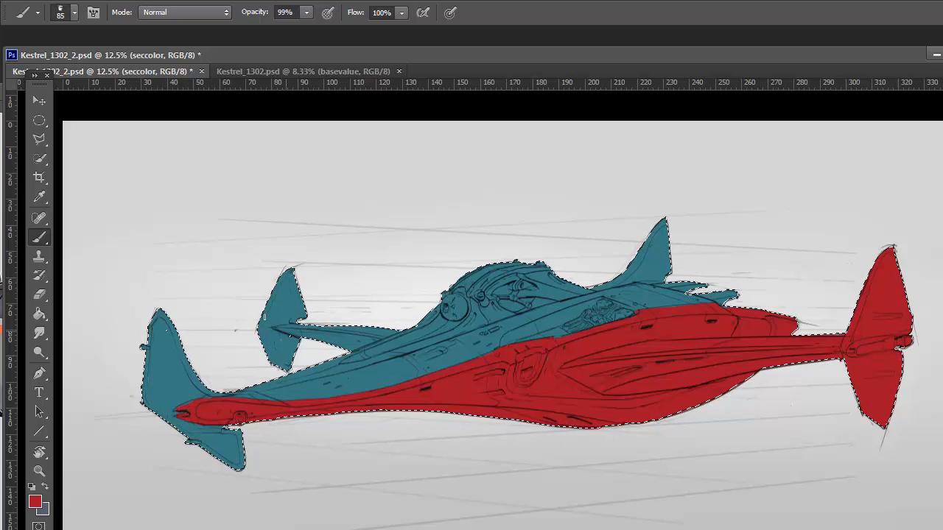
{"action": "mouse_move", "coordinate": [383, 331]}
{"action": "left_mouse_down"}
{"action": "mouse_move", "coordinate": [337, 354]}
{"action": "mouse_move", "coordinate": [306, 335]}
{"action": "left_mouse_up"}
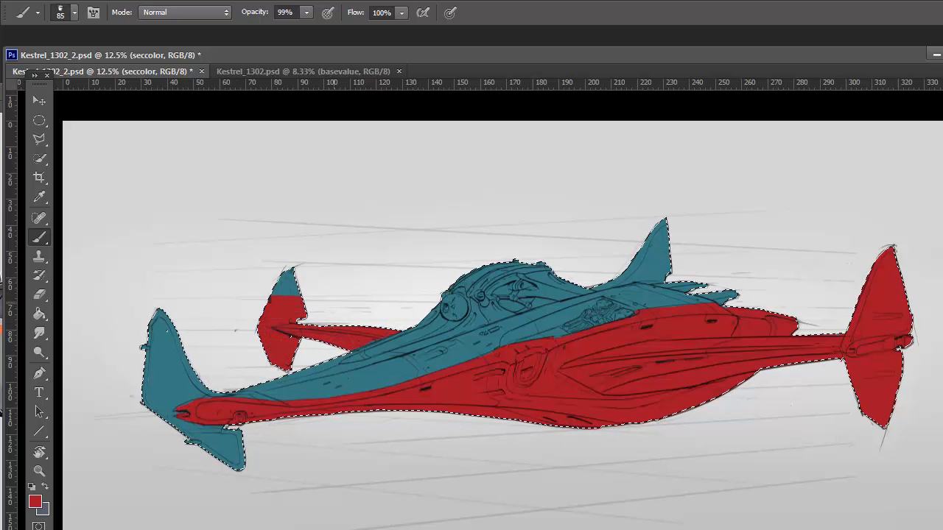
{"action": "left_click_drag", "start_coordinate": [272, 299], "coordinate": [291, 274]}
Step: Shade the wing underside and lower hull edge with a darker red, and lower the brush opacity to 55%
{"action": "left_click", "coordinate": [35, 501]}
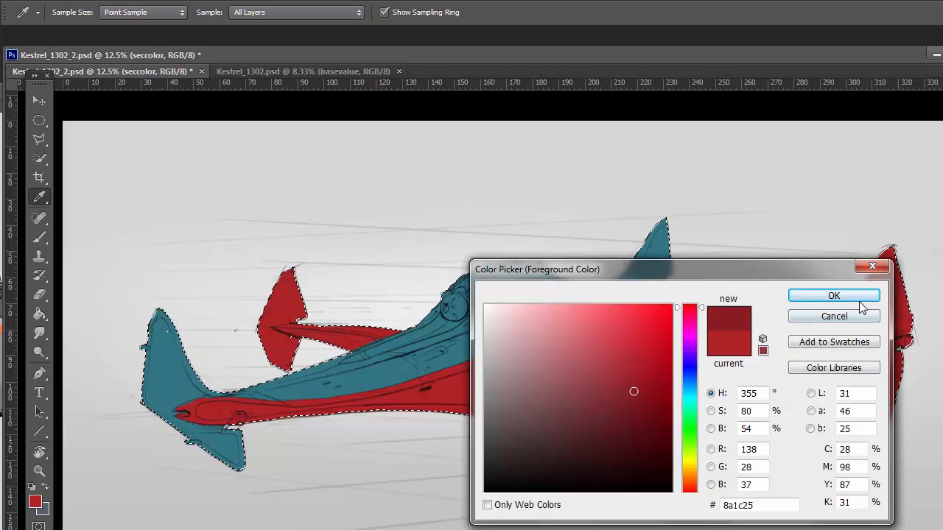
{"action": "key", "text": "Return"}
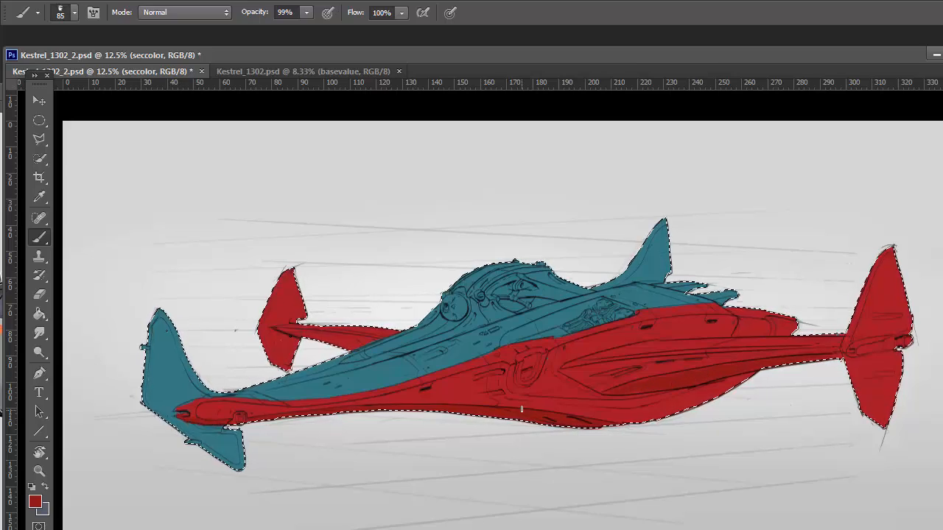
{"action": "key", "text": "5"}
{"action": "key", "text": "5"}
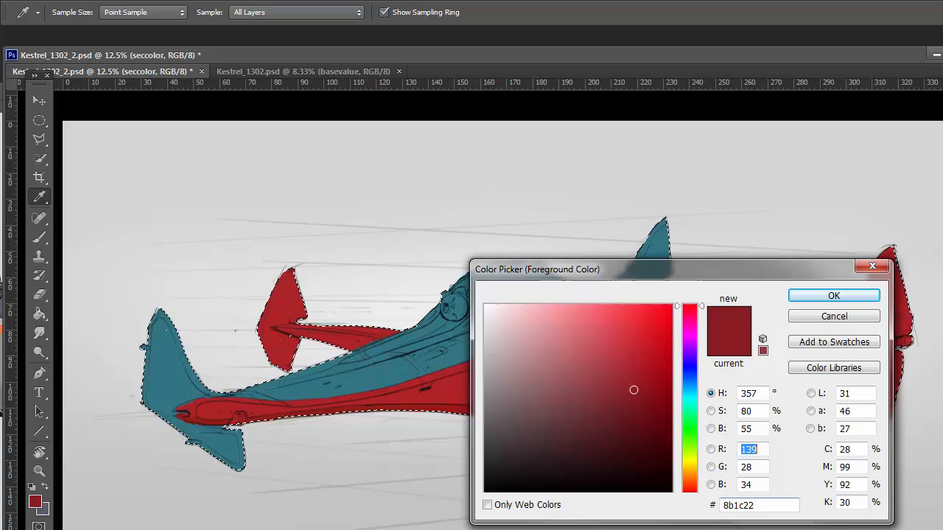
Step: Pick a lighter red and paint highlights along the rear wing's upper surface and the hull's red upper edge
{"action": "left_click_drag", "start_coordinate": [632, 389], "coordinate": [626, 331]}
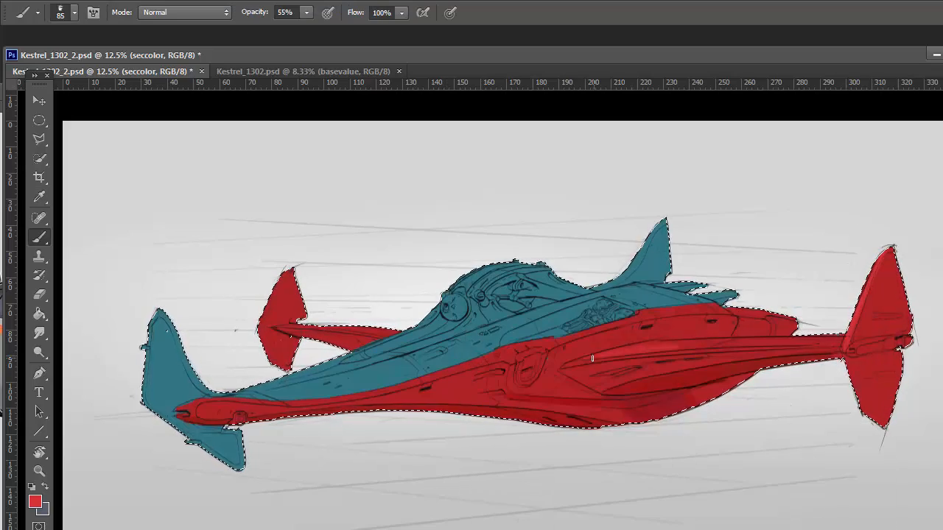
{"action": "left_click_drag", "start_coordinate": [596, 352], "coordinate": [832, 341]}
{"action": "left_click_drag", "start_coordinate": [444, 377], "coordinate": [526, 351]}
Step: Try a Curves adjustment to brighten the painted colours
{"action": "key", "text": "ctrl+m"}
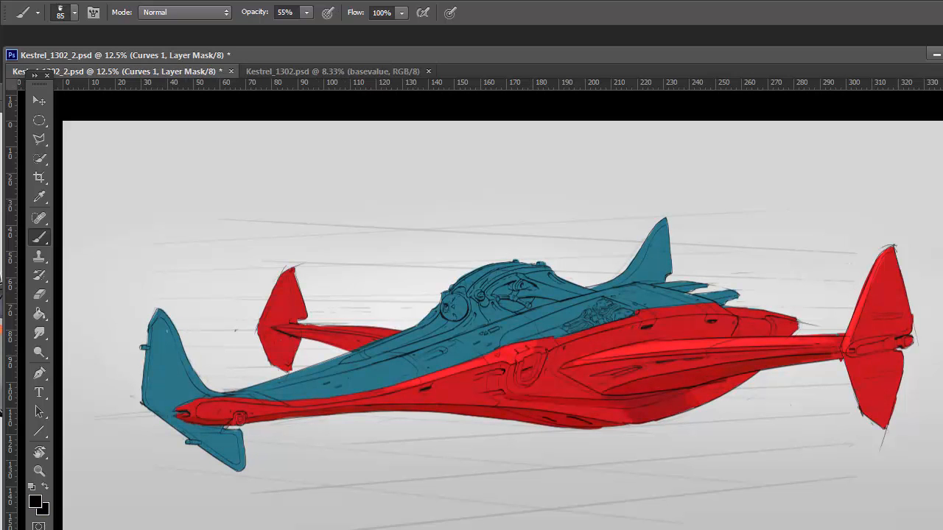
{"action": "key", "text": "ctrl+z"}
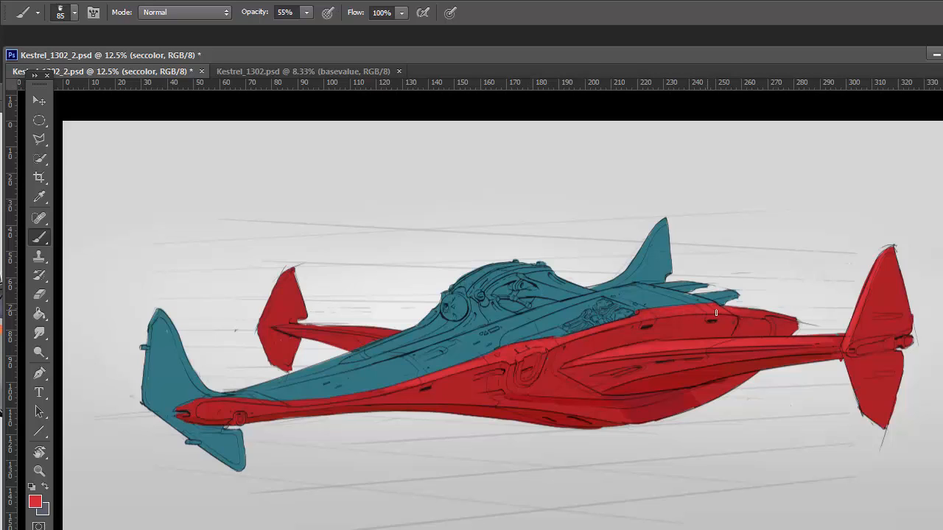
Step: Sample the belly's dark red and adjust it to a brighter, warmer red for the rear hull
{"action": "left_click", "coordinate": [679, 380], "text": "alt"}
{"action": "left_click", "coordinate": [36, 502]}
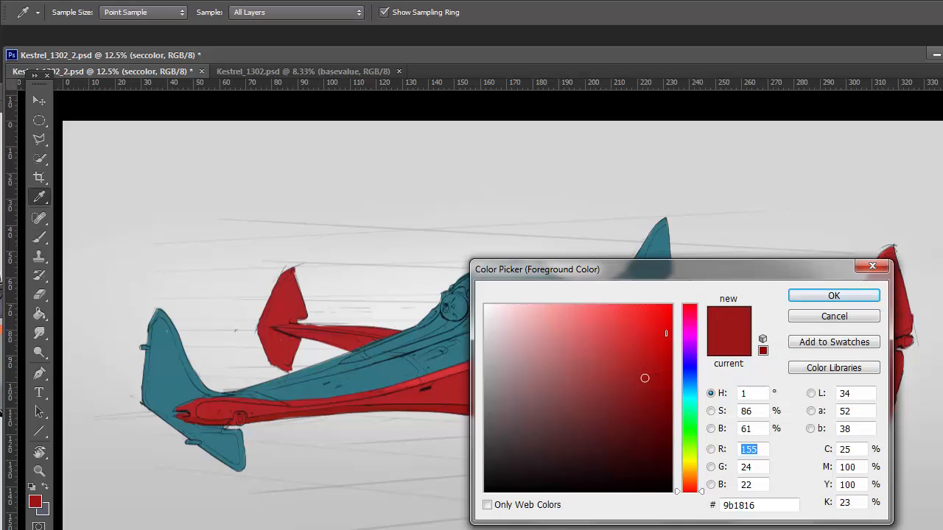
{"action": "left_click", "coordinate": [653, 354]}
{"action": "left_click", "coordinate": [691, 488]}
{"action": "left_click", "coordinate": [833, 296]}
{"action": "left_click", "coordinate": [35, 502]}
{"action": "left_click_drag", "start_coordinate": [663, 268], "coordinate": [281, 274]}
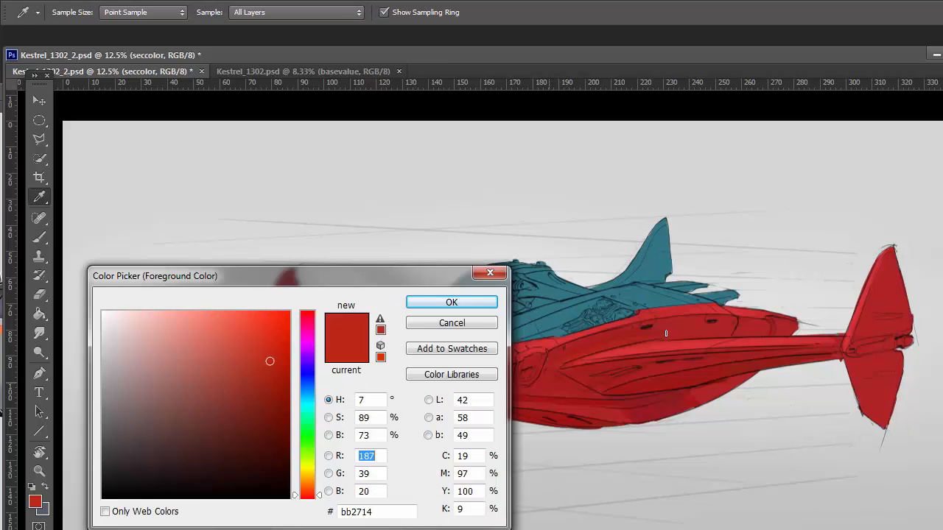
{"action": "left_click", "coordinate": [306, 497]}
{"action": "left_click", "coordinate": [272, 376]}
{"action": "left_click", "coordinate": [452, 302]}
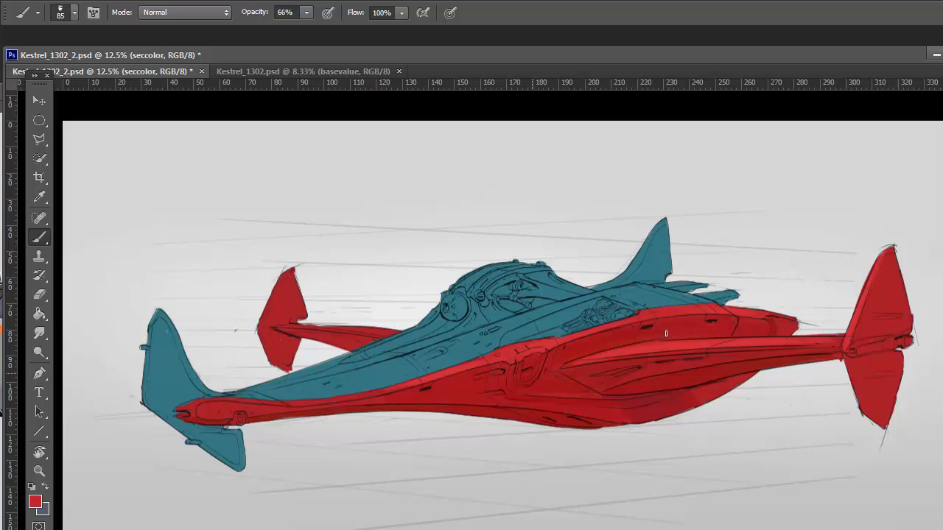
Step: Reduce the brush size to 55 and tint the rear hull's upper edge with a muted purple at 33% opacity
{"action": "key", "text": "bracketleft"}
{"action": "key", "text": "bracketleft"}
{"action": "key", "text": "bracketleft"}
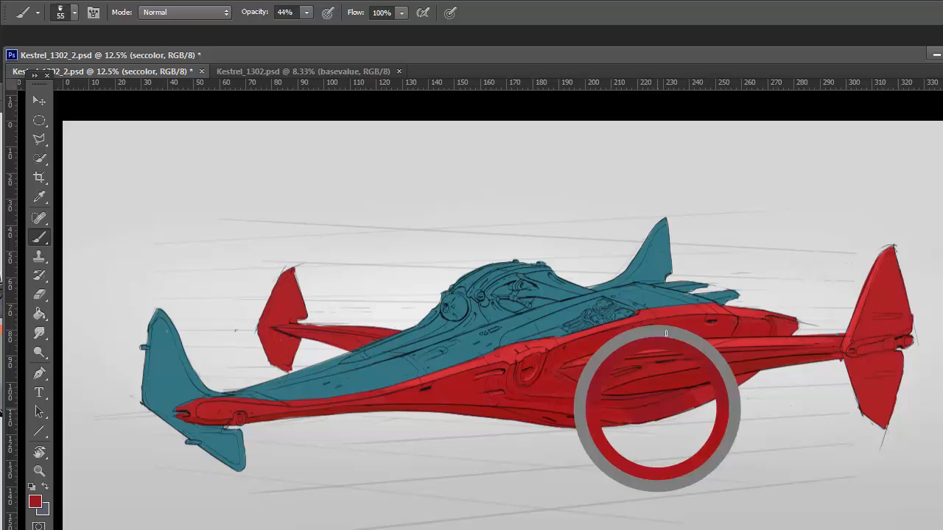
{"action": "left_click", "coordinate": [35, 502]}
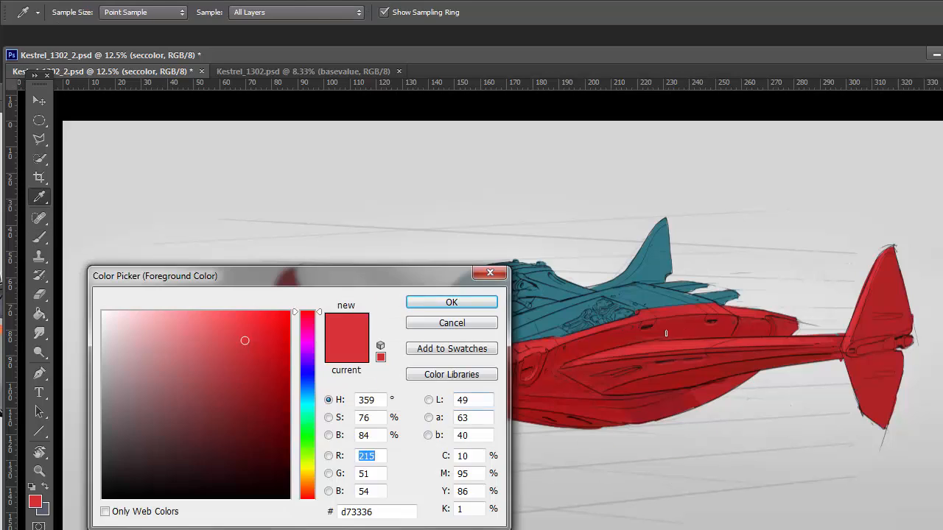
{"action": "left_click", "coordinate": [307, 385]}
{"action": "left_click", "coordinate": [451, 302]}
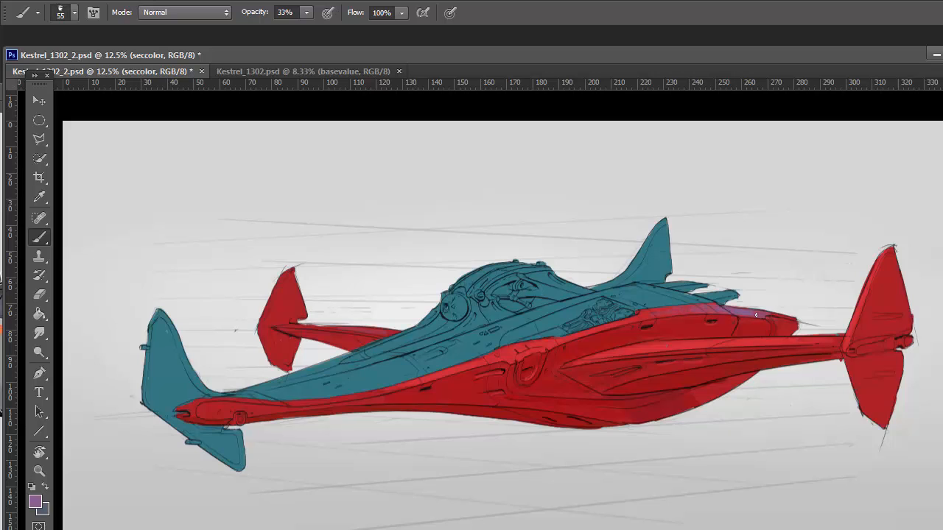
Step: Load a transparency selection and tint the upper edges of the far forward and near rear wings with lighter purple
{"action": "key", "text": "alt+s"}
{"action": "key", "text": "o"}
{"action": "key", "text": "Return"}
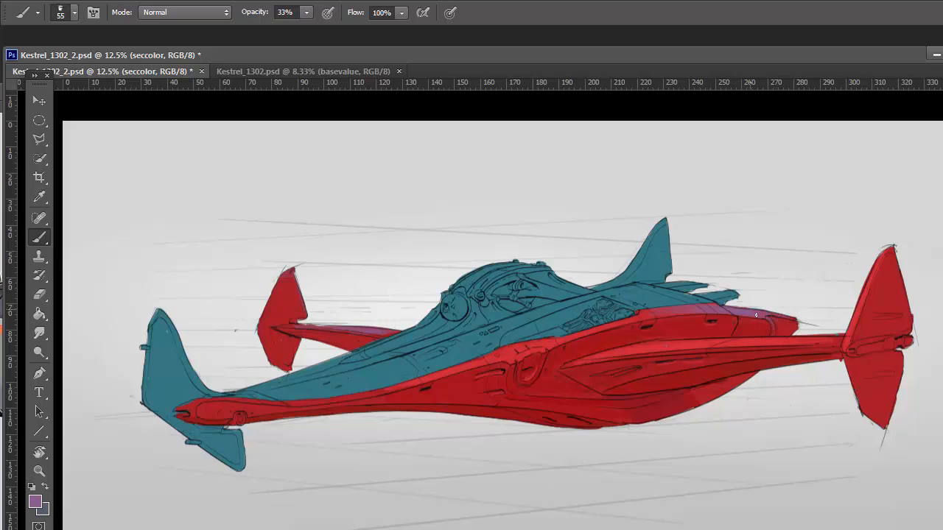
{"action": "left_click", "coordinate": [36, 502]}
{"action": "left_click_drag", "start_coordinate": [164, 391], "coordinate": [184, 345]}
{"action": "left_click", "coordinate": [482, 301]}
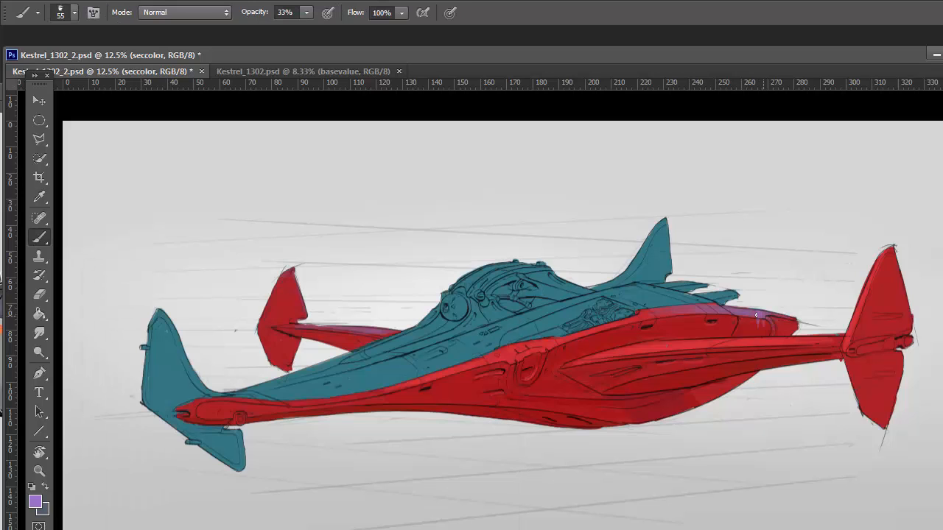
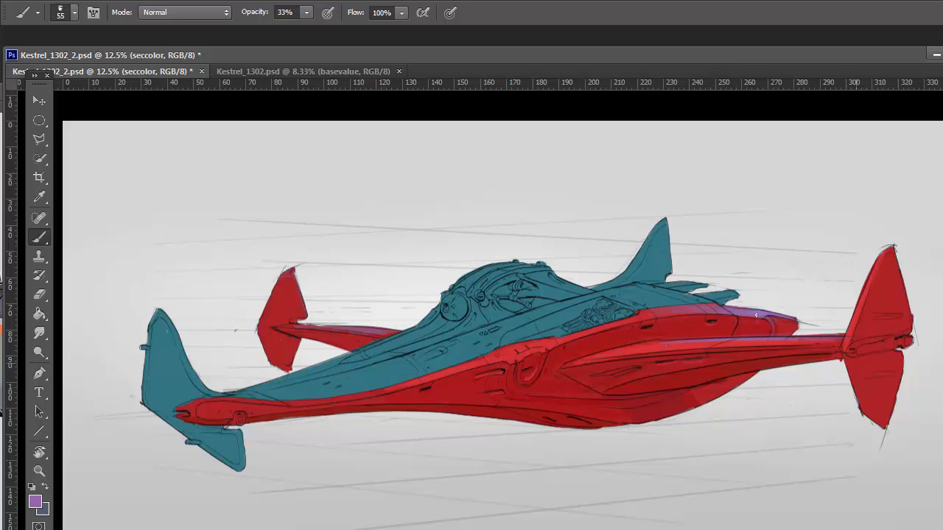
Step: Mix a bright coral red and highlight the hull's shoulder and the rear fin's leading edge at 55% opacity
{"action": "left_click", "coordinate": [36, 502]}
{"action": "left_click", "coordinate": [307, 493]}
{"action": "left_click", "coordinate": [245, 322]}
{"action": "left_click", "coordinate": [307, 313]}
{"action": "left_click", "coordinate": [233, 317]}
{"action": "left_click", "coordinate": [452, 301]}
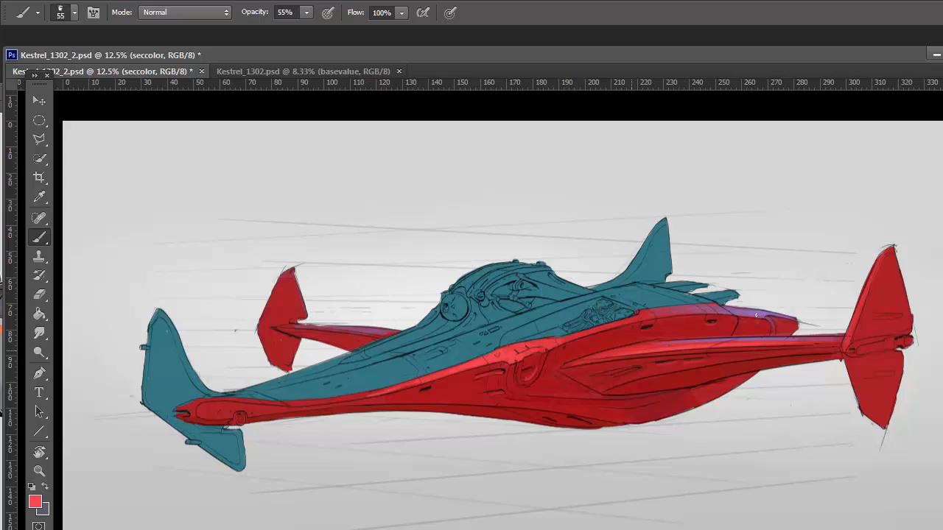
{"action": "left_click_drag", "start_coordinate": [862, 304], "coordinate": [852, 335]}
{"action": "left_click_drag", "start_coordinate": [875, 270], "coordinate": [859, 306]}
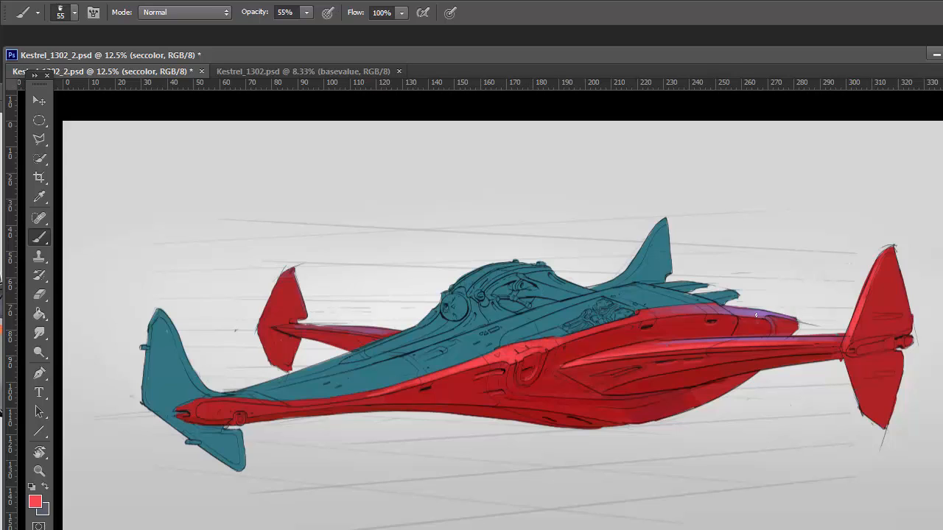
Step: Rework the foreground red and refine the highlights along the hull's upper edge and the near rear wing
{"action": "left_click", "coordinate": [35, 501]}
{"action": "left_click", "coordinate": [240, 314]}
{"action": "left_click", "coordinate": [450, 302]}
{"action": "left_click", "coordinate": [35, 502]}
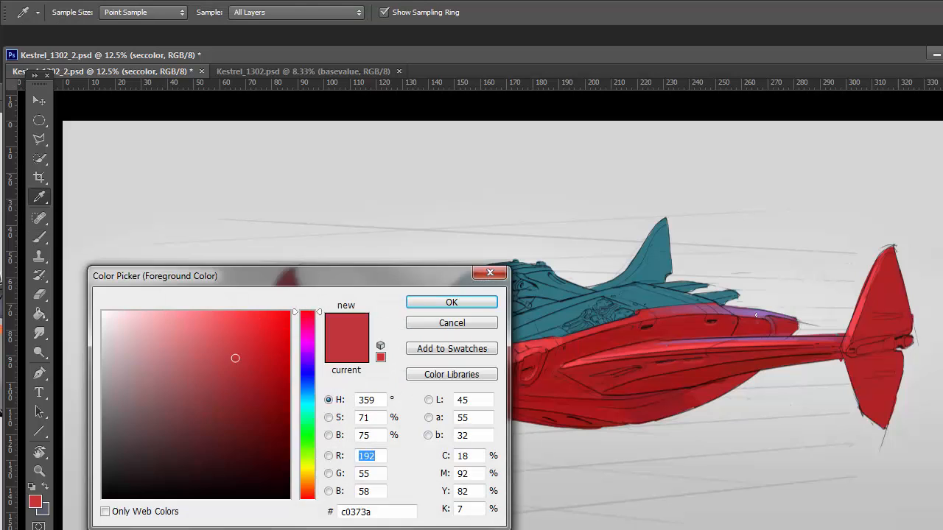
{"action": "left_click_drag", "start_coordinate": [147, 305], "coordinate": [251, 437]}
{"action": "left_click", "coordinate": [344, 471]}
{"action": "key", "text": "Return"}
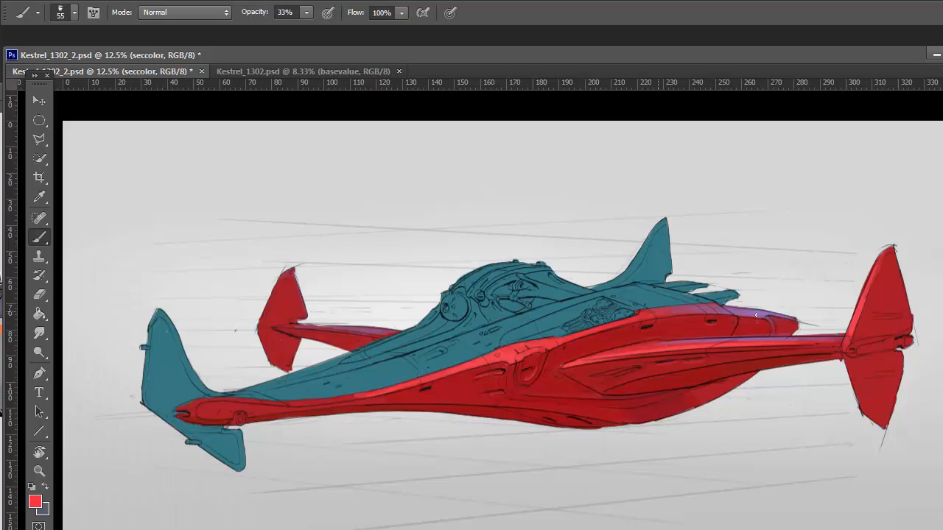
{"action": "left_click", "coordinate": [755, 315], "text": "alt"}
{"action": "left_click", "coordinate": [756, 316], "text": "alt"}
{"action": "key", "text": "F9"}
{"action": "key", "text": "Return"}
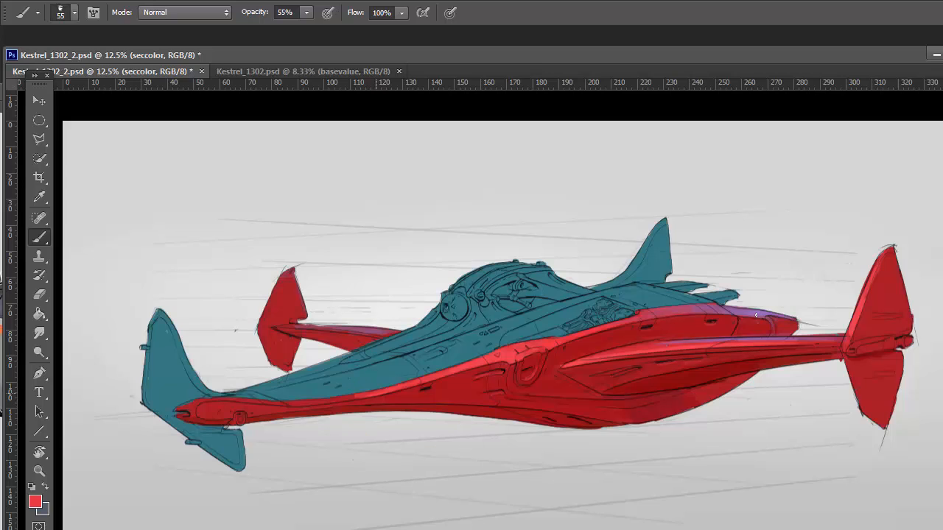
Step: Highlight the forward hull's upper edge toward the nose in coral red and sample a pinkish red with the brush at 88% opacity
{"action": "left_click_drag", "start_coordinate": [358, 398], "coordinate": [184, 406]}
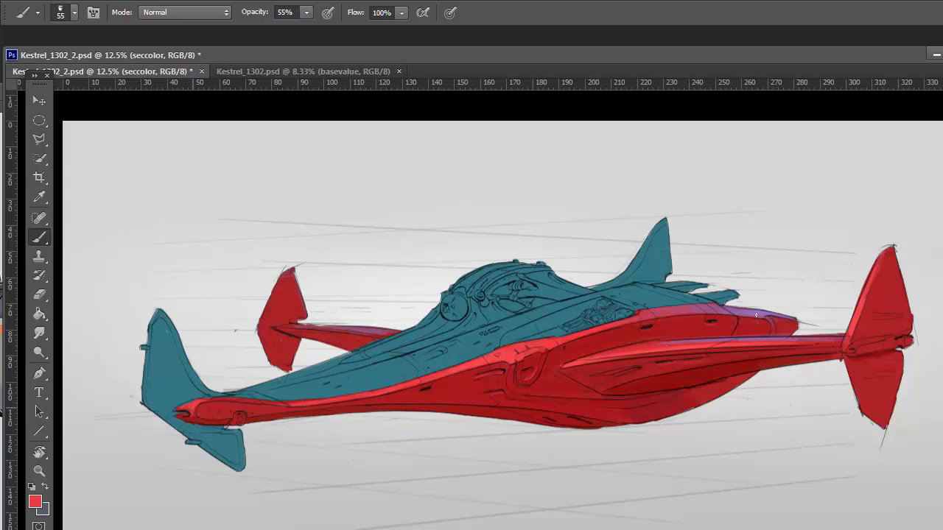
{"action": "key", "text": "8"}
{"action": "key", "text": "8"}
{"action": "left_click", "coordinate": [681, 307], "text": "alt"}
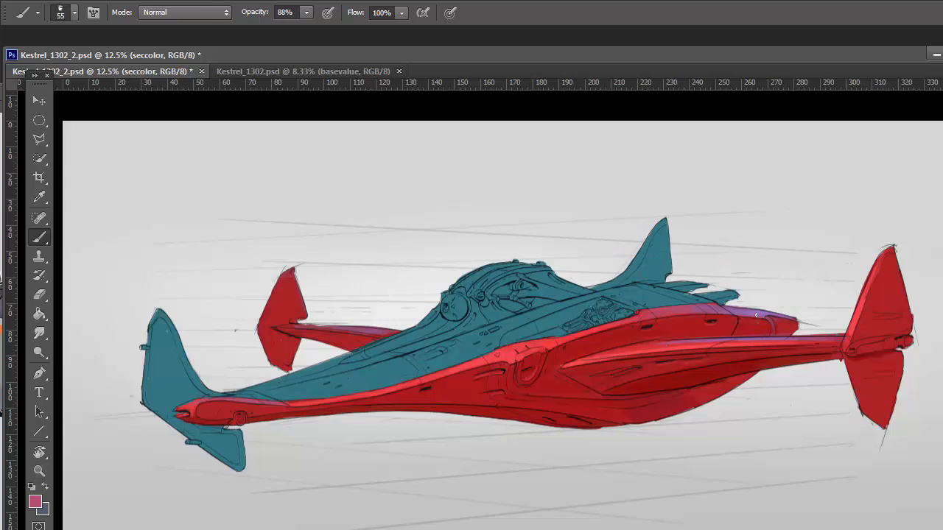
Step: Adjust the foreground pinks and reds and paint light accents on the near rear wing's fins
{"action": "left_click", "coordinate": [34, 502]}
{"action": "left_click", "coordinate": [373, 496]}
{"action": "key", "text": "Return"}
{"action": "left_click", "coordinate": [756, 315], "text": "alt"}
{"action": "left_click", "coordinate": [34, 501]}
{"action": "left_click", "coordinate": [354, 494]}
{"action": "key", "text": "Return"}
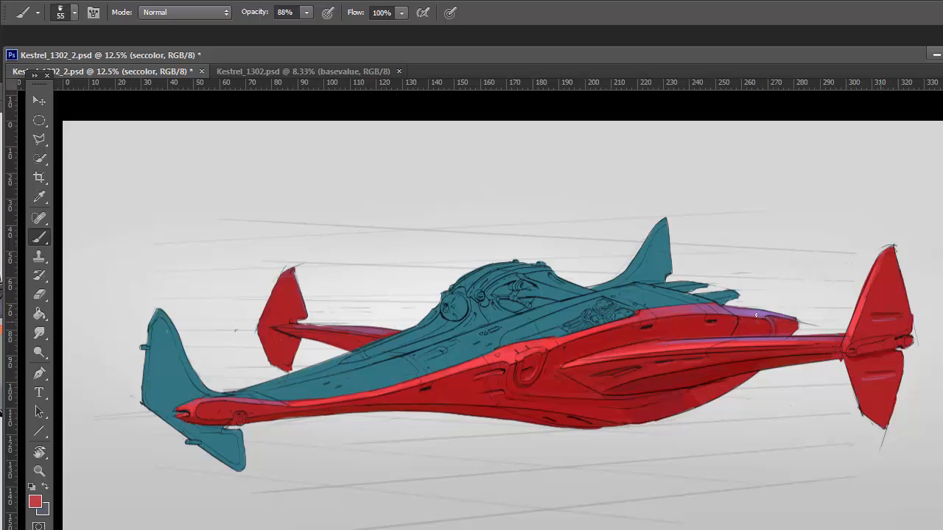
Step: Mix a bright coral red, brighten the hull's shoulder highlights with the brush in Color Dodge mode, and restore Normal blending
{"action": "left_click", "coordinate": [35, 502]}
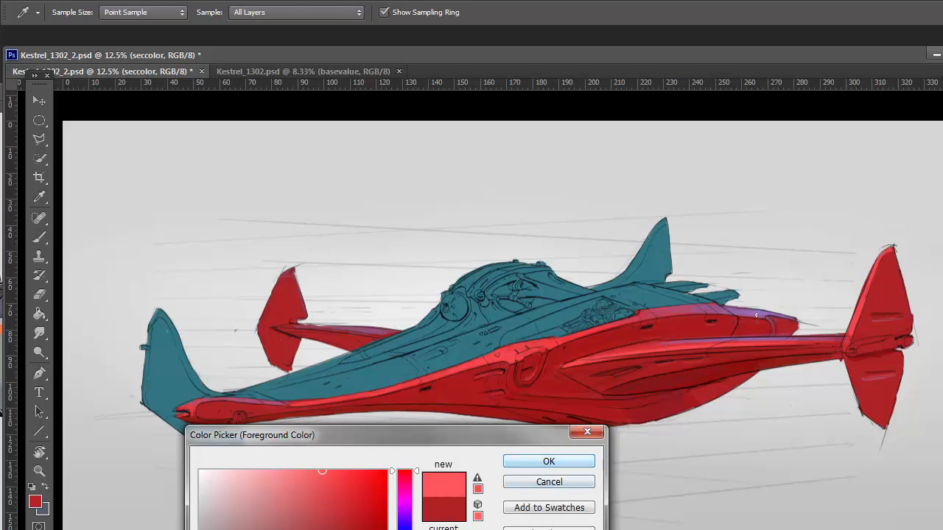
{"action": "key", "text": "Return"}
{"action": "key", "text": "b"}
{"action": "left_click", "coordinate": [184, 11]}
{"action": "left_click", "coordinate": [168, 42]}
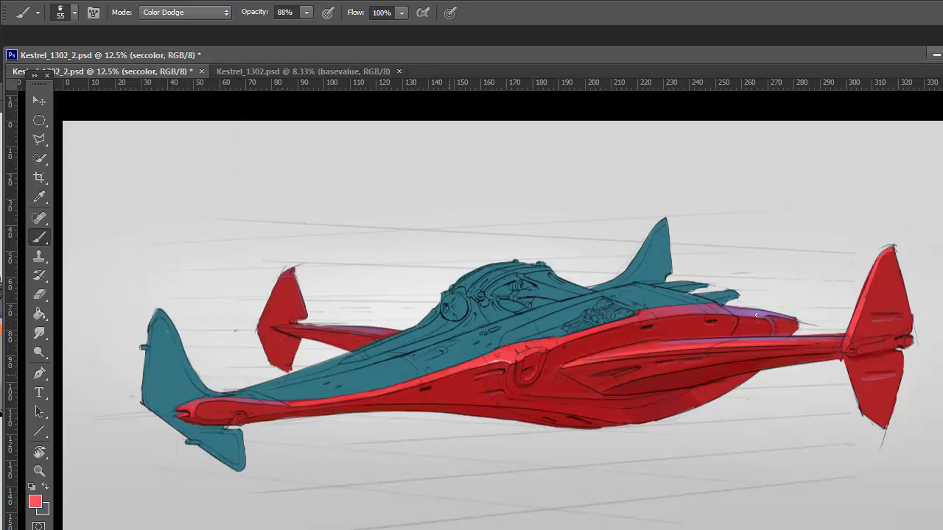
{"action": "key", "text": "shift+alt+n"}
Step: Sample darker reds for the forward hull's panel lines and shade the lower hull with deep red at 33% opacity
{"action": "left_click", "coordinate": [487, 361], "text": "alt"}
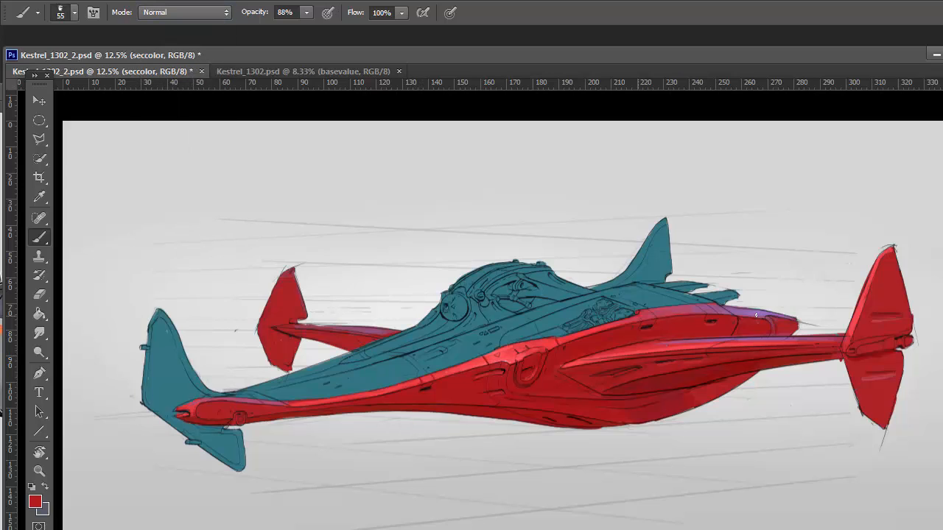
{"action": "left_click", "coordinate": [756, 315], "text": "alt"}
{"action": "left_click", "coordinate": [756, 315], "text": "alt"}
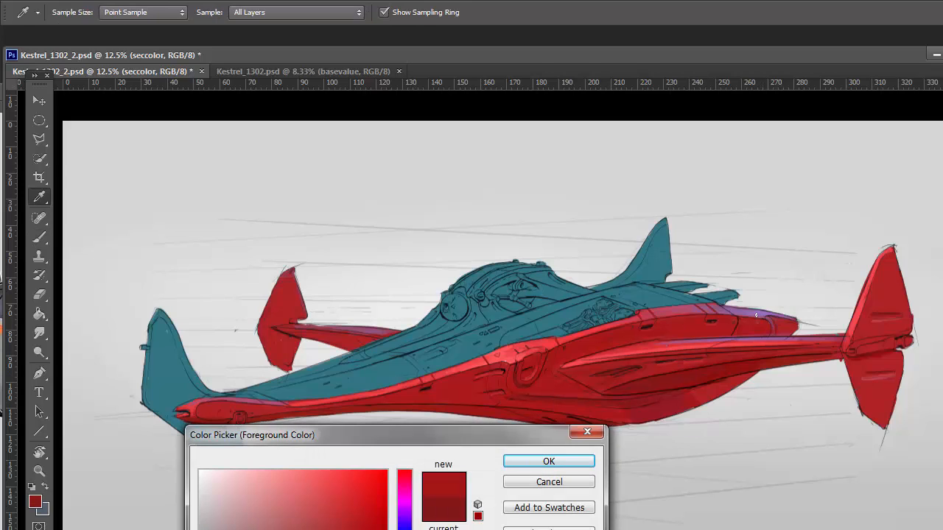
{"action": "key", "text": "Escape"}
{"action": "key", "text": "3"}
{"action": "key", "text": "3"}
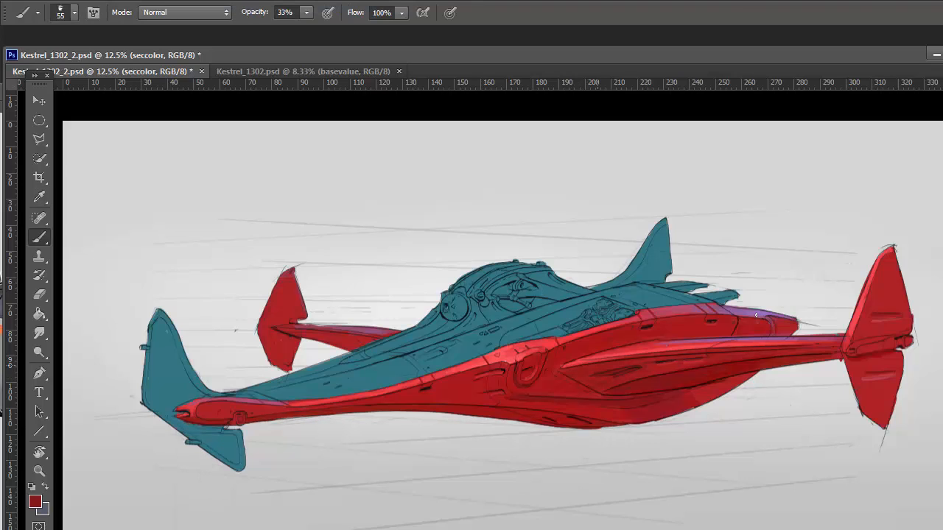
Step: Refine the hull's red shading and highlights with sampled reds, using brush opacities of 88% and 22%
{"action": "left_click", "coordinate": [756, 315], "text": "alt"}
{"action": "left_click", "coordinate": [756, 315], "text": "alt"}
{"action": "left_click", "coordinate": [411, 397], "text": "alt"}
{"action": "left_click", "coordinate": [635, 352], "text": "alt"}
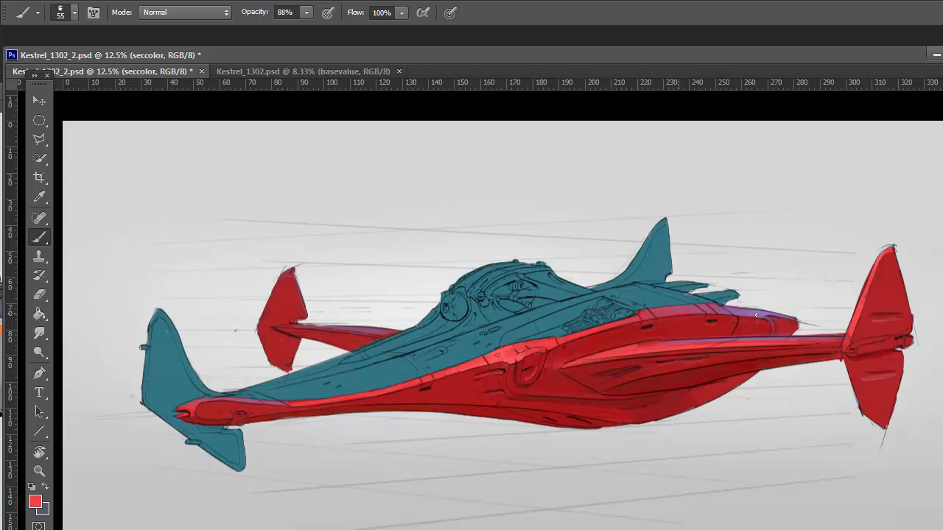
{"action": "left_click", "coordinate": [756, 316], "text": "alt"}
{"action": "key", "text": "2"}
{"action": "key", "text": "2"}
Step: Mix a darker teal from the base colour and load a selection for painting on the base layer
{"action": "left_click", "coordinate": [755, 315], "text": "alt"}
{"action": "key", "text": "i"}
{"action": "left_click", "coordinate": [35, 501]}
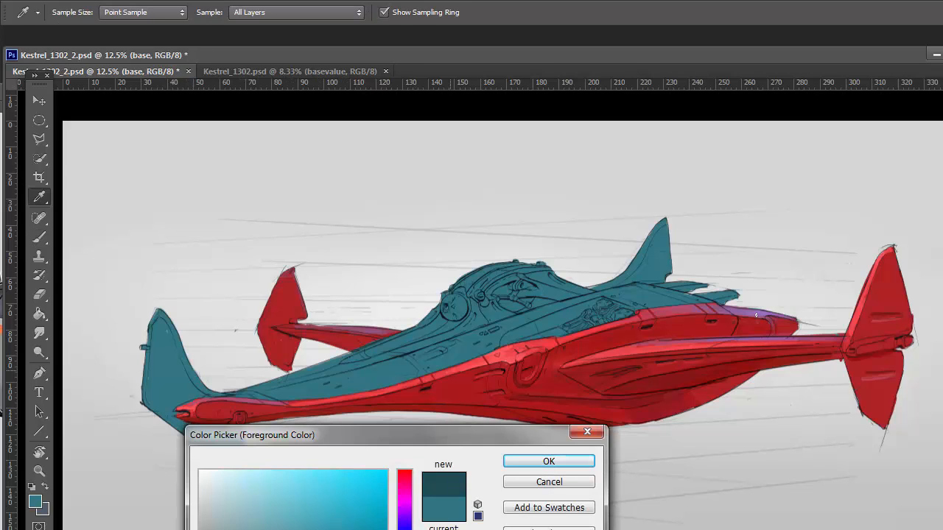
{"action": "key", "text": "Return"}
{"action": "key", "text": "b"}
{"action": "key", "text": "ctrl+shift+l"}
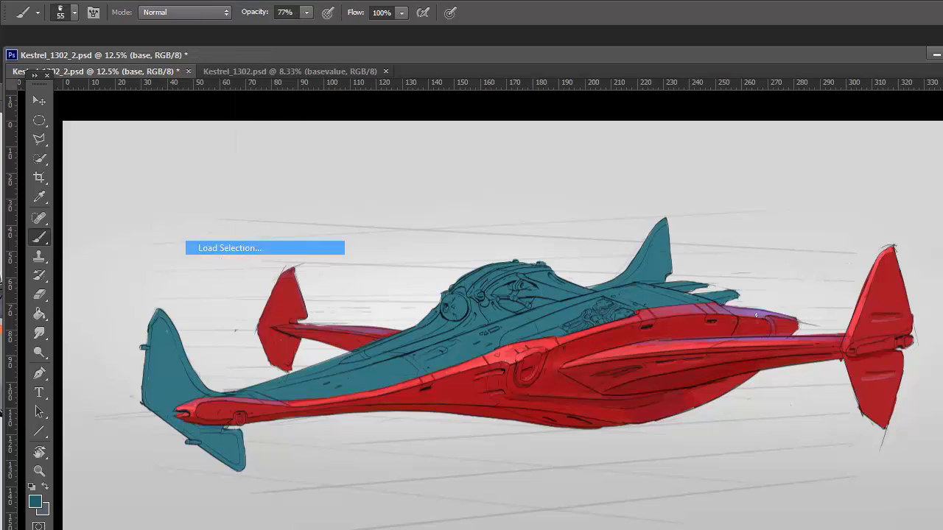
Step: Hide the selection edges and shade the upper hull's side beneath the canopy with dark teal at 77% opacity
{"action": "key", "text": "ctrl+h"}
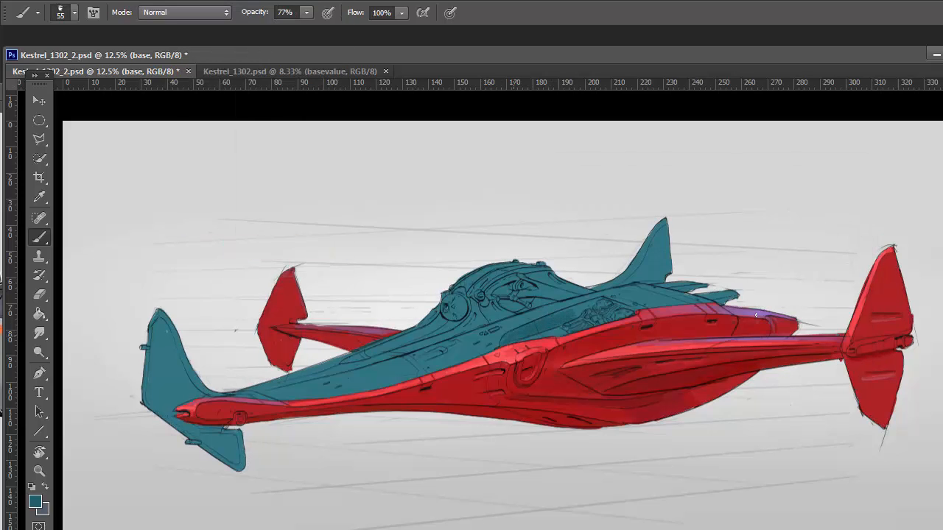
{"action": "left_click_drag", "start_coordinate": [551, 300], "coordinate": [519, 310]}
{"action": "mouse_move", "coordinate": [428, 332]}
{"action": "left_mouse_down"}
{"action": "mouse_move", "coordinate": [463, 320]}
{"action": "mouse_move", "coordinate": [366, 354]}
{"action": "left_mouse_up"}
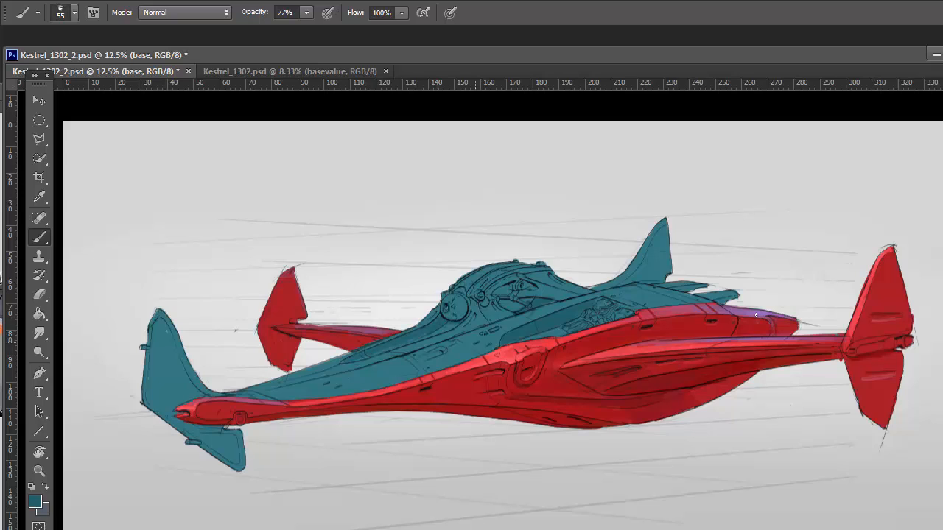
Step: Open the foreground teal for editing
{"action": "left_click", "coordinate": [35, 501]}
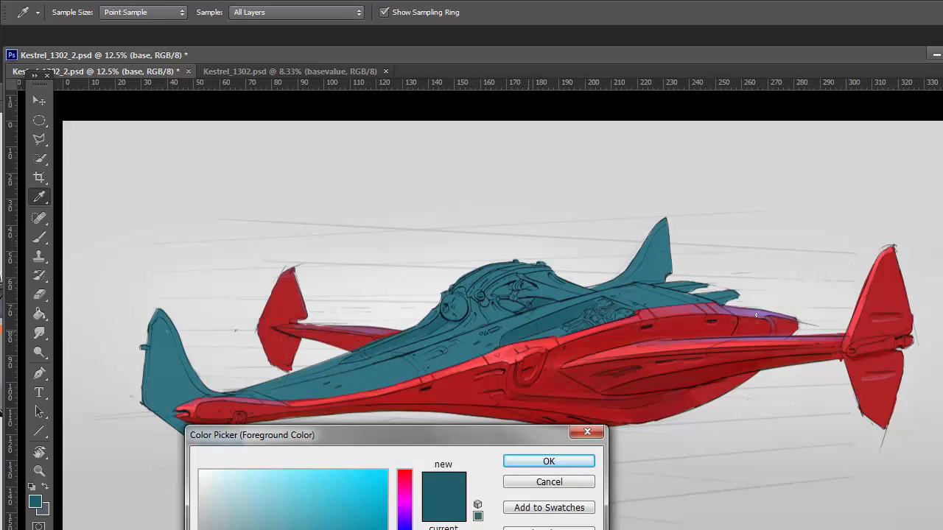
Step: Choose a light teal and brush it along the upper front hull at 33% opacity
{"action": "left_click", "coordinate": [316, 529]}
{"action": "left_click", "coordinate": [549, 461]}
{"action": "left_click", "coordinate": [35, 502]}
{"action": "left_click", "coordinate": [296, 517]}
{"action": "left_click", "coordinate": [549, 461]}
{"action": "key", "text": "6"}
{"action": "key", "text": "6"}
{"action": "left_click_drag", "start_coordinate": [511, 339], "coordinate": [553, 318]}
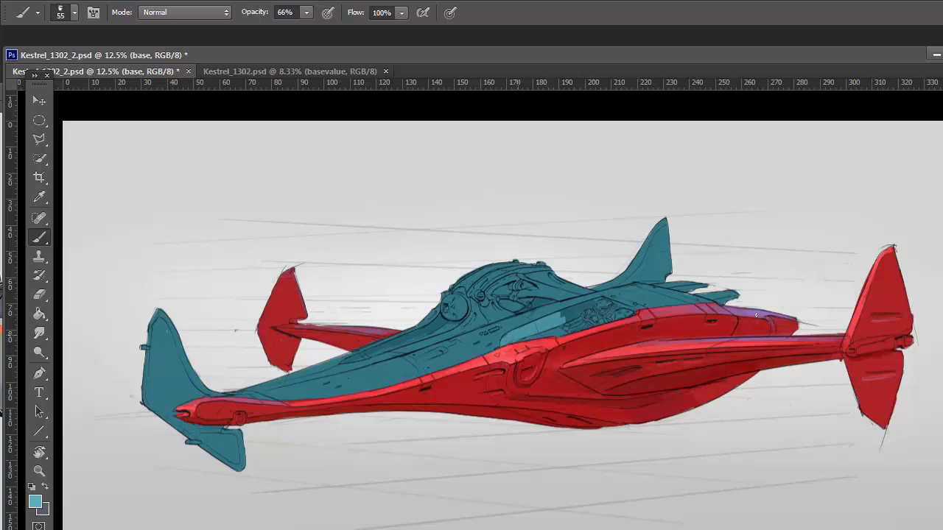
{"action": "key", "text": "ctrl+z"}
{"action": "key", "text": "3"}
{"action": "key", "text": "3"}
{"action": "mouse_move", "coordinate": [343, 363]}
{"action": "left_mouse_down"}
{"action": "mouse_move", "coordinate": [446, 324]}
{"action": "mouse_move", "coordinate": [435, 339]}
{"action": "mouse_move", "coordinate": [246, 392]}
{"action": "mouse_move", "coordinate": [398, 336]}
{"action": "mouse_move", "coordinate": [480, 322]}
{"action": "left_mouse_up"}
Step: Set the brush to 154 px and 22% opacity, and glaze light teal broadly over the front hull's side
{"action": "key", "text": "4"}
{"action": "key", "text": "4"}
{"action": "key", "text": "2"}
{"action": "key", "text": "2"}
{"action": "right_click", "coordinate": [381, 229]}
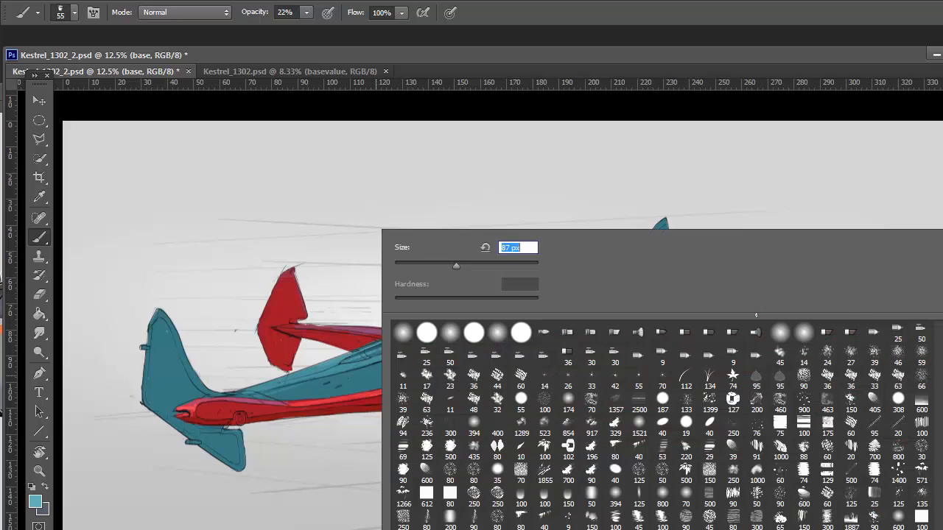
{"action": "type", "text": "154"}
{"action": "key", "text": "Return"}
{"action": "left_click_drag", "start_coordinate": [421, 368], "coordinate": [540, 309]}
{"action": "left_click_drag", "start_coordinate": [399, 380], "coordinate": [445, 353]}
{"action": "left_click_drag", "start_coordinate": [348, 385], "coordinate": [414, 361]}
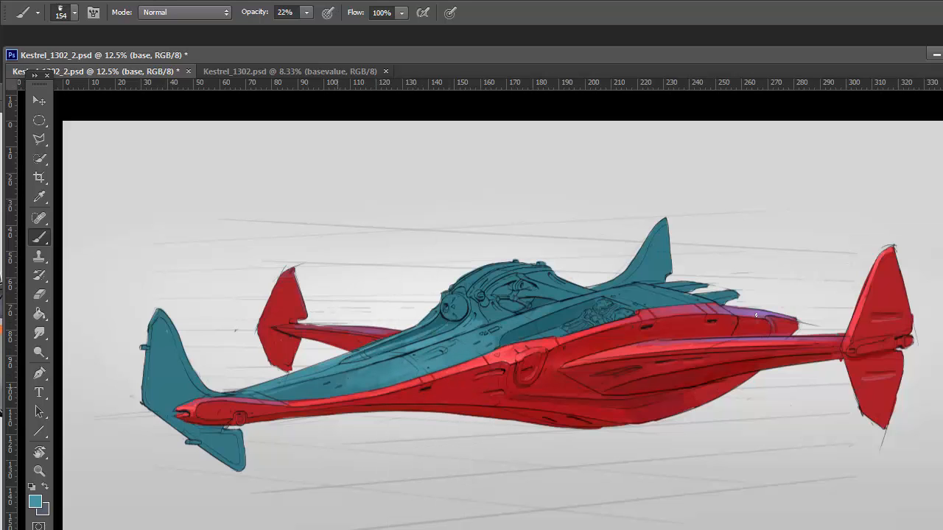
Step: Set the brush to 74 px and 88% opacity, and paint blue along the upper edge of the nose
{"action": "left_click", "coordinate": [35, 501]}
{"action": "left_click", "coordinate": [322, 518]}
{"action": "key", "text": "Return"}
{"action": "key", "text": "8"}
{"action": "key", "text": "8"}
{"action": "right_click", "coordinate": [451, 230]}
{"action": "type", "text": "74"}
{"action": "key", "text": "Return"}
Step: Choose a darker teal and shade the inside of the cockpit opening
{"action": "left_click", "coordinate": [35, 502]}
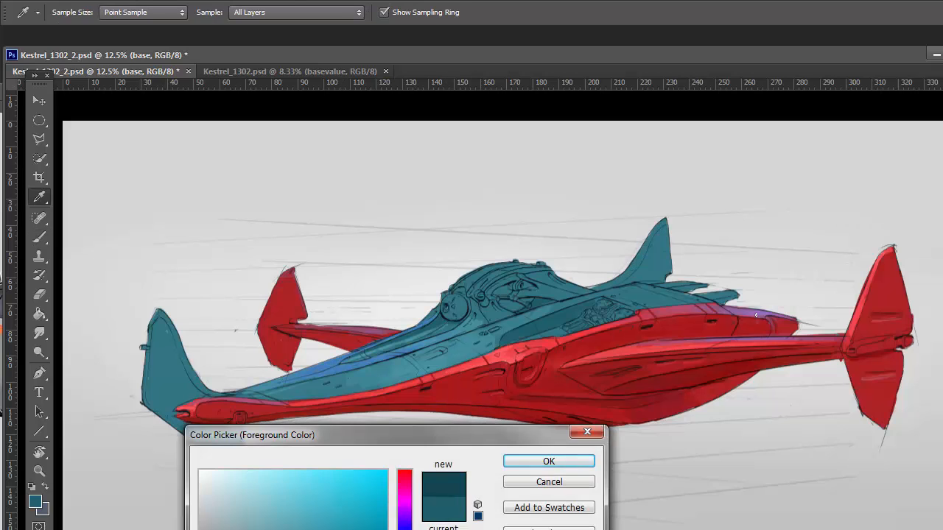
{"action": "left_click", "coordinate": [578, 315]}
{"action": "key", "text": "Return"}
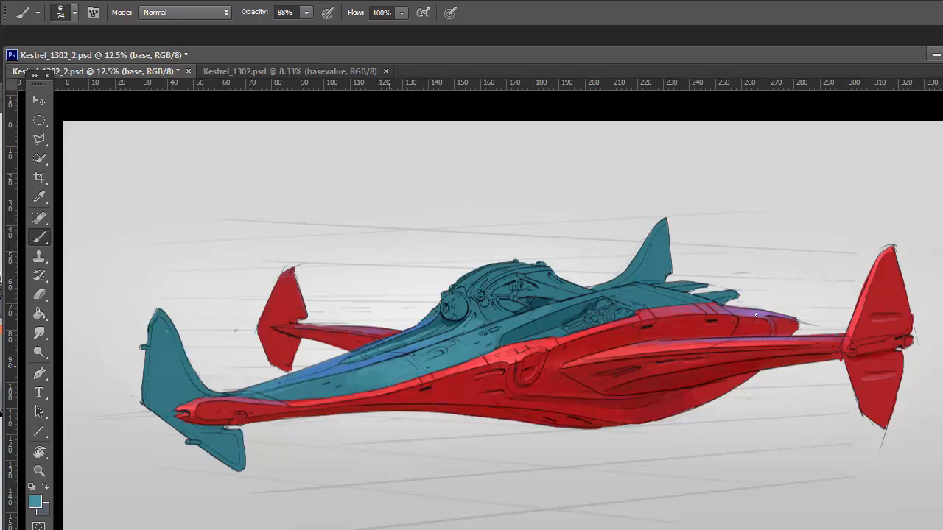
Step: Blend sampled teals along the hull below the canopy at 44% opacity
{"action": "left_click", "coordinate": [477, 301], "text": "alt"}
{"action": "key", "text": "4"}
{"action": "key", "text": "4"}
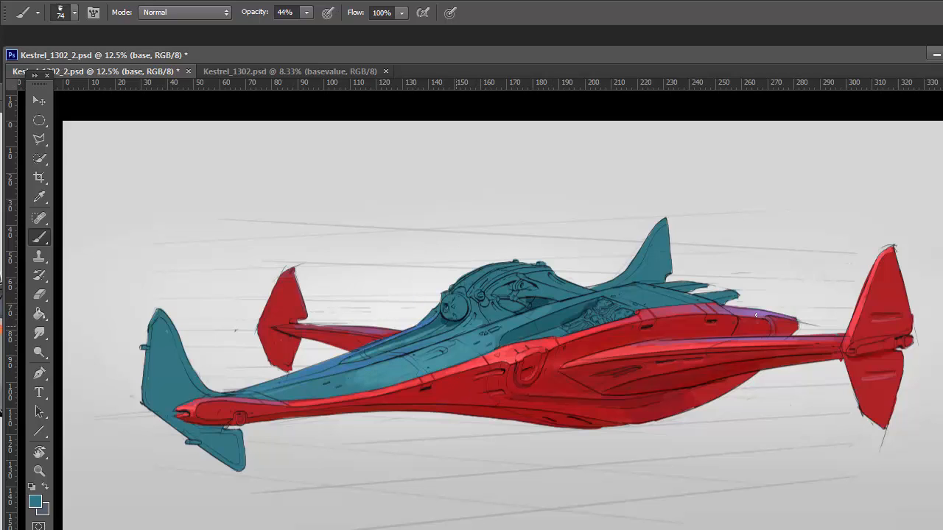
{"action": "left_click", "coordinate": [456, 326], "text": "alt"}
{"action": "left_click_drag", "start_coordinate": [458, 326], "coordinate": [405, 346]}
Step: Flip the canvas horizontally and set a muted teal as the painting colour
{"action": "key", "text": "z"}
{"action": "key", "text": "ctrl+minus"}
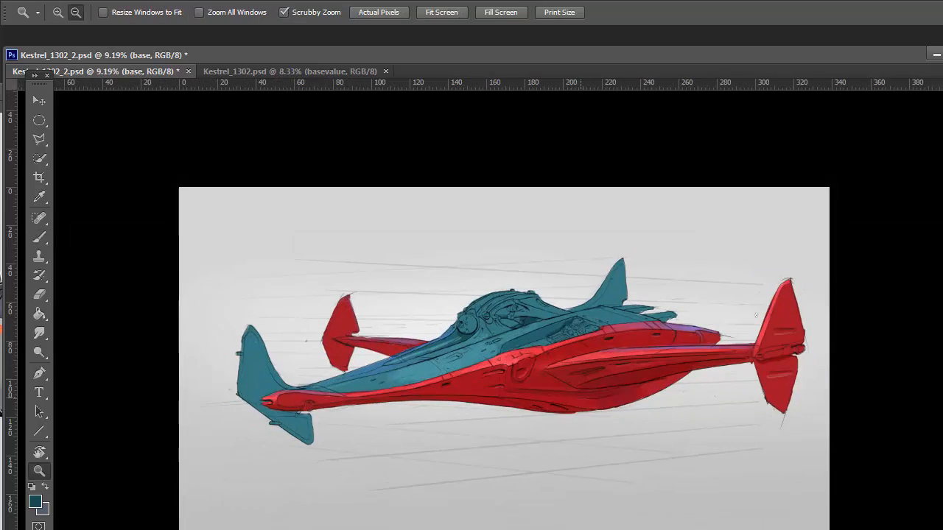
{"action": "key", "text": "ctrl+shift+h"}
{"action": "key", "text": "ctrl+plus"}
{"action": "left_click", "coordinate": [35, 501]}
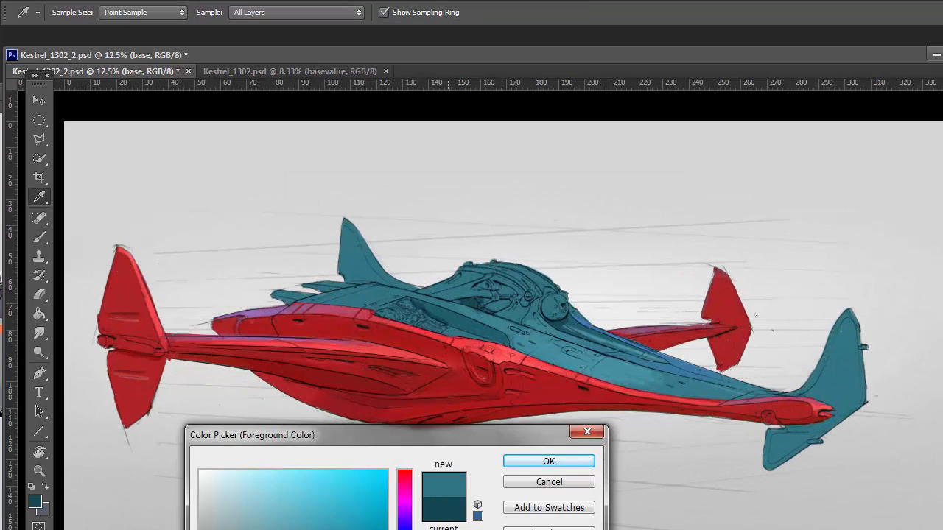
{"action": "key", "text": "Return"}
{"action": "key", "text": "b"}
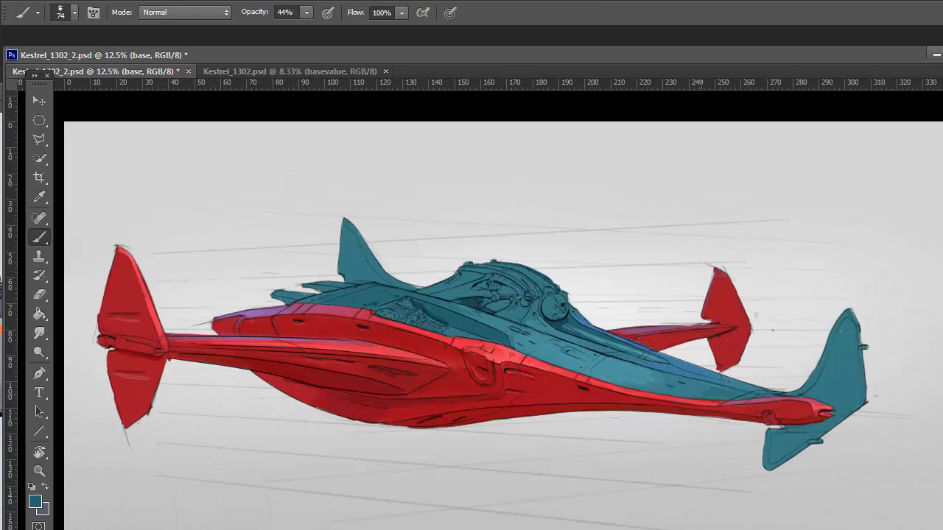
{"action": "key", "text": "alt+s"}
{"action": "key", "text": "e"}
{"action": "key", "text": "ctrl+d"}
Step: Sample the hull red and brush a faint reflection onto the teal fin beside the nose tip at 11% opacity
{"action": "left_click", "coordinate": [550, 383], "text": "alt"}
{"action": "key", "text": "1"}
{"action": "key", "text": "1"}
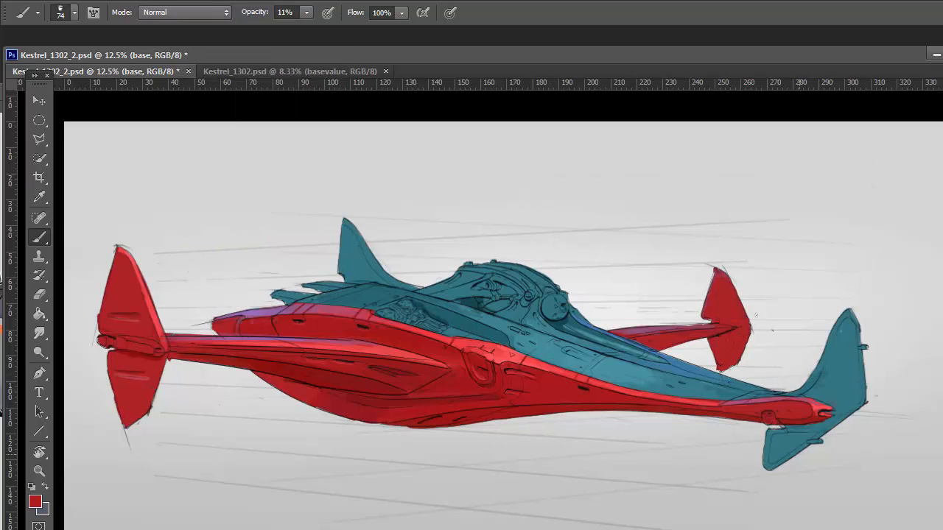
{"action": "left_click", "coordinate": [35, 501]}
{"action": "key", "text": "Return"}
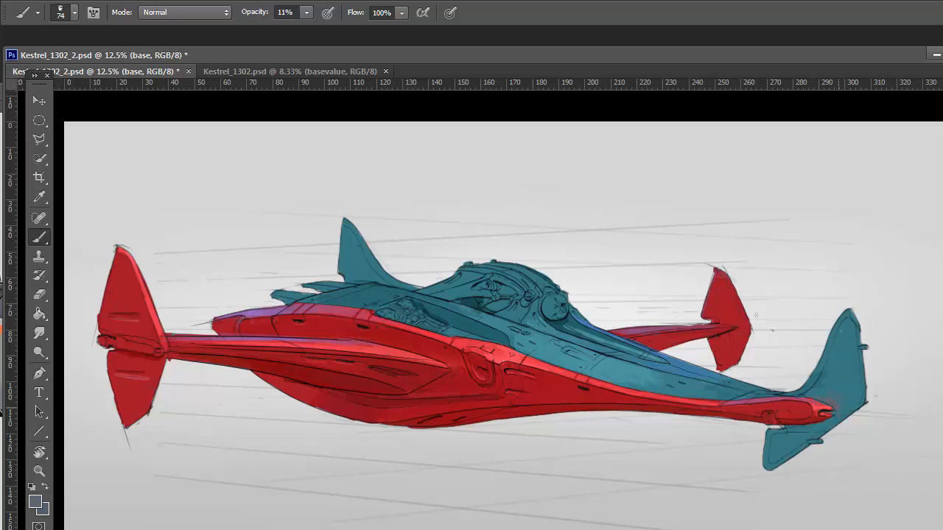
Step: Choose a bright cyan and paint a highlight along the front edge of the recessed side panel at 77% opacity
{"action": "left_click", "coordinate": [35, 502]}
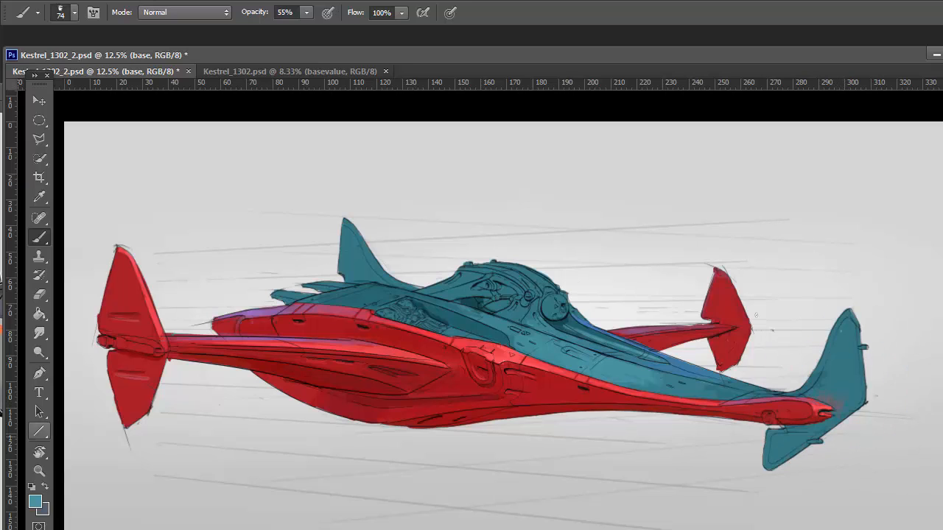
{"action": "left_click", "coordinate": [301, 501]}
{"action": "key", "text": "Return"}
{"action": "key", "text": "7"}
{"action": "key", "text": "7"}
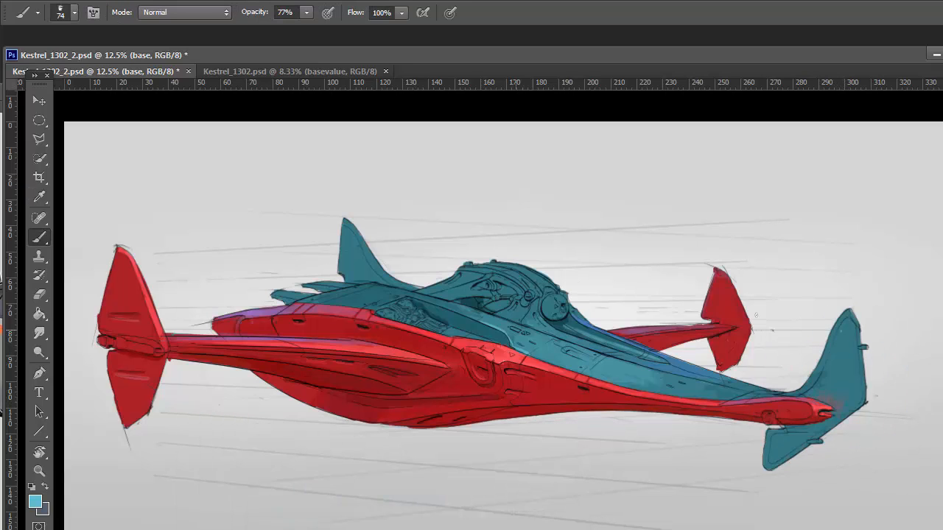
Step: Blend the cyan highlights across the hull below the canopy with sampled teals at 33% opacity
{"action": "key", "text": "3"}
{"action": "key", "text": "3"}
{"action": "left_click", "coordinate": [536, 354], "text": "alt"}
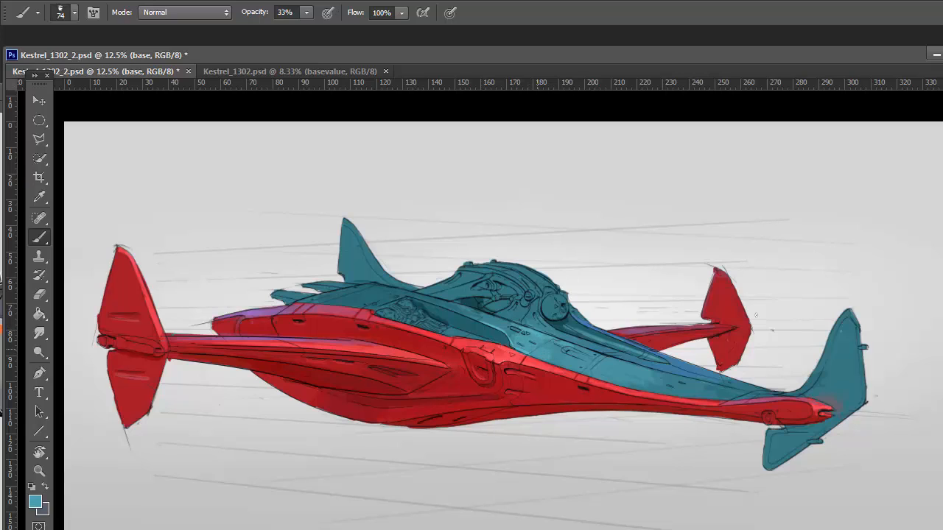
{"action": "left_click", "coordinate": [517, 318], "text": "alt"}
{"action": "left_click", "coordinate": [518, 313], "text": "alt"}
{"action": "left_click", "coordinate": [522, 305], "text": "alt"}
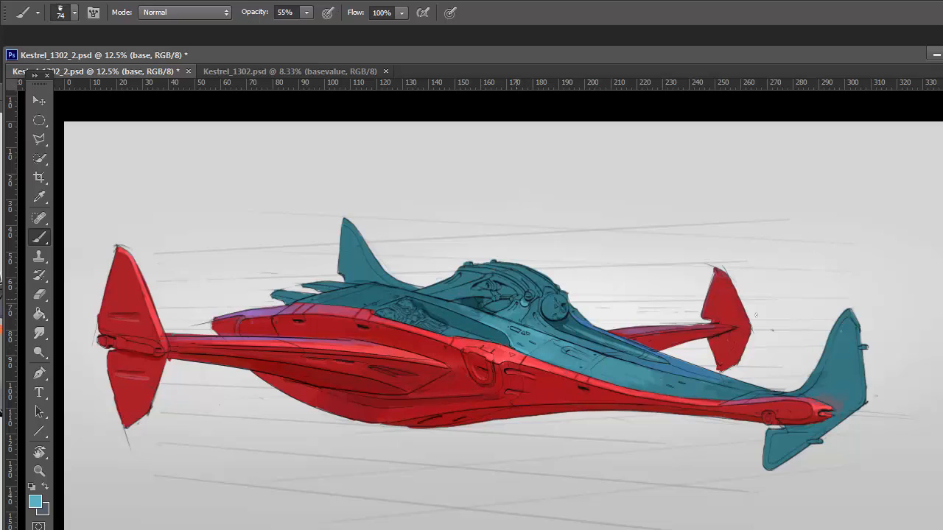
Step: Brighten the fairing behind the cockpit opening with sampled light teal at 55% opacity, and save the document
{"action": "left_click_drag", "start_coordinate": [498, 295], "coordinate": [453, 284]}
{"action": "left_click", "coordinate": [463, 285], "text": "alt"}
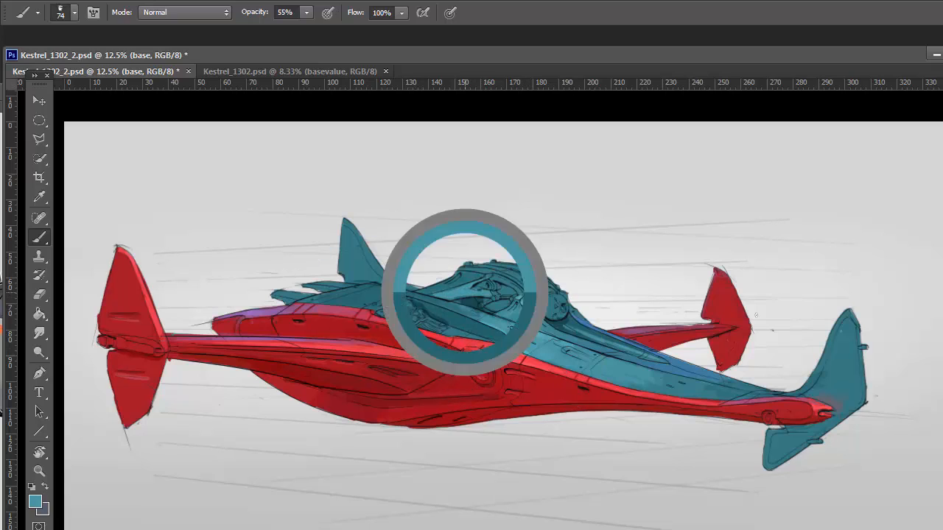
{"action": "left_click", "coordinate": [522, 288], "text": "alt"}
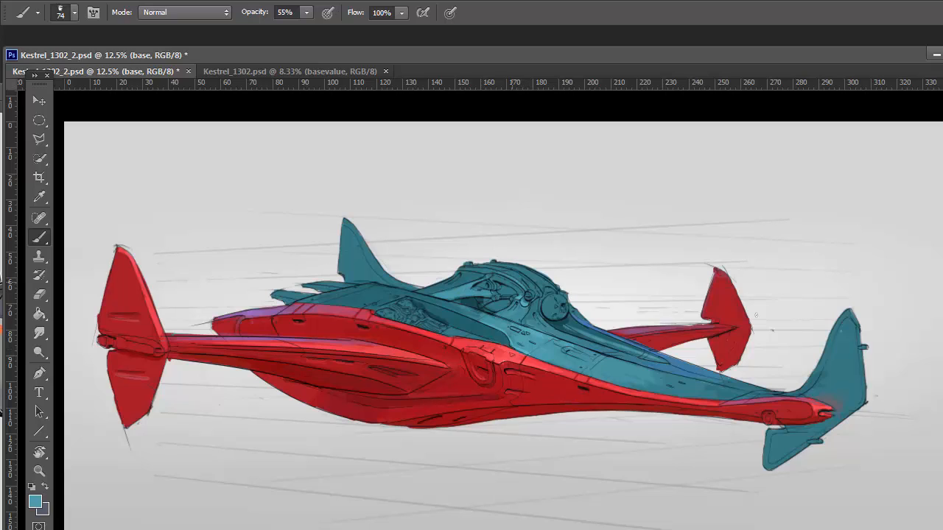
{"action": "key", "text": "ctrl+s"}
Step: Sample the blue of the nose edge and paint it over the rear deck, round engine cap and front fin
{"action": "key", "text": "x"}
{"action": "left_click", "coordinate": [584, 310], "text": "alt"}
{"action": "left_click_drag", "start_coordinate": [318, 302], "coordinate": [389, 293]}
Step: Choose a lighter blue and brush it over the rear deck and the canopy's top edge at 33% opacity
{"action": "key", "text": "3"}
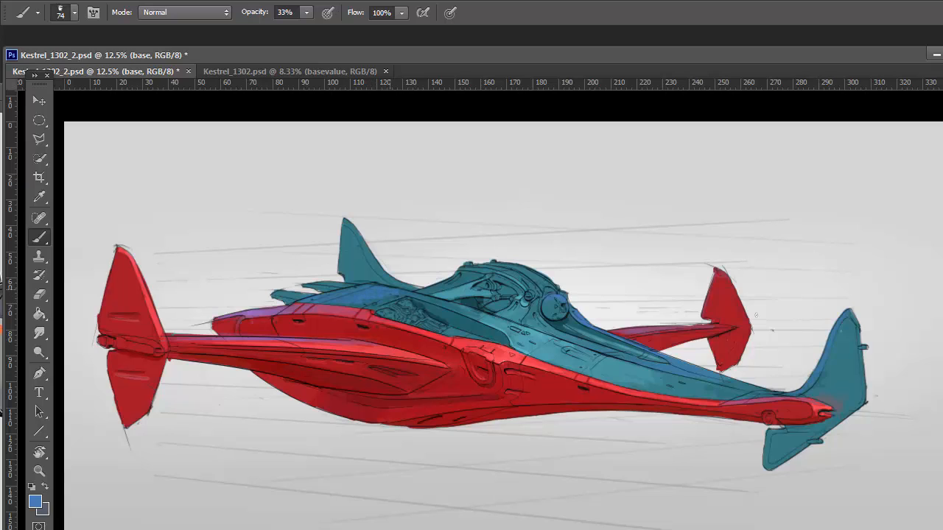
{"action": "left_click", "coordinate": [35, 502]}
{"action": "left_click", "coordinate": [442, 486]}
{"action": "key", "text": "Return"}
{"action": "left_click_drag", "start_coordinate": [346, 290], "coordinate": [302, 302]}
{"action": "mouse_move", "coordinate": [402, 291]}
{"action": "left_mouse_down"}
{"action": "mouse_move", "coordinate": [446, 302]}
{"action": "mouse_move", "coordinate": [449, 285]}
{"action": "mouse_move", "coordinate": [546, 274]}
{"action": "left_mouse_up"}
Step: Add a new layer named cockpit above the seccolor layer
{"action": "key", "text": "alt+]"}
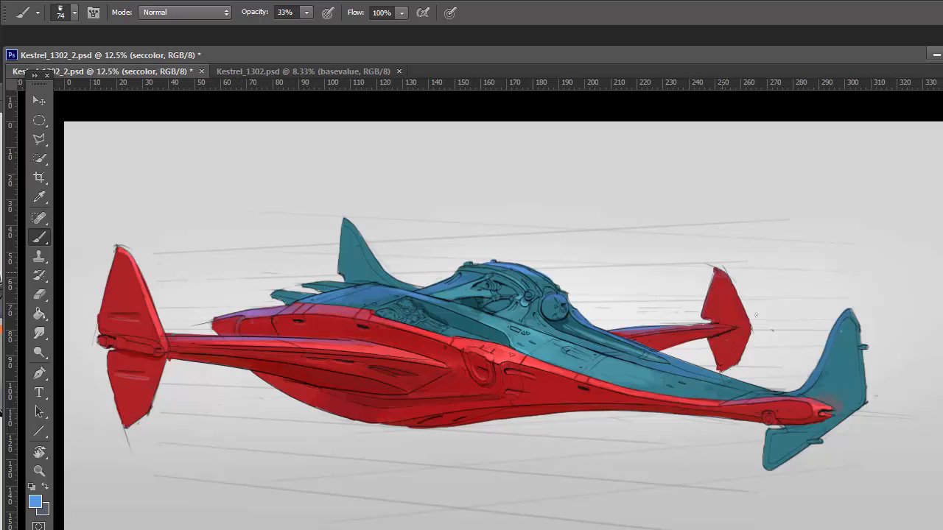
{"action": "left_click", "coordinate": [470, 301], "text": "alt"}
{"action": "key", "text": "ctrl+shift+n"}
{"action": "type", "text": "cockpit"}
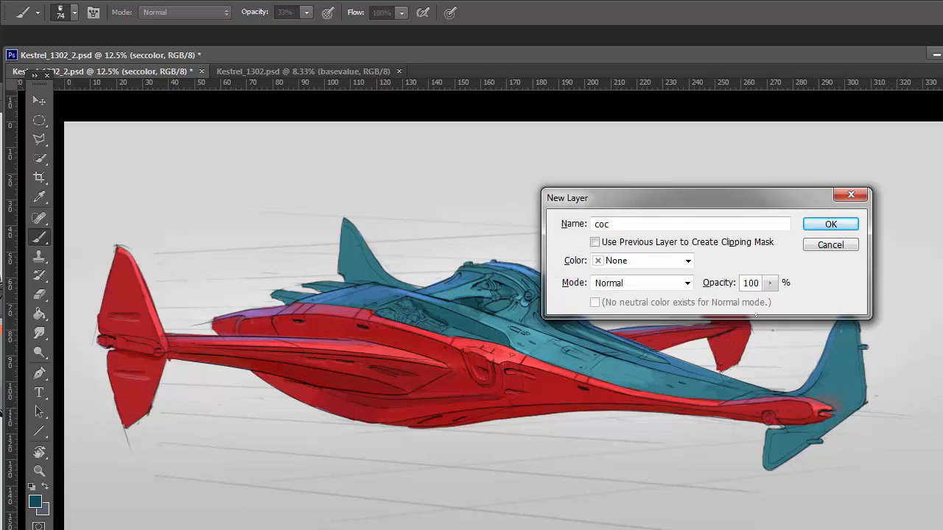
{"action": "key", "text": "Return"}
Step: Choose a dark plum and fill in the cockpit windows at 88% opacity
{"action": "left_click", "coordinate": [34, 502]}
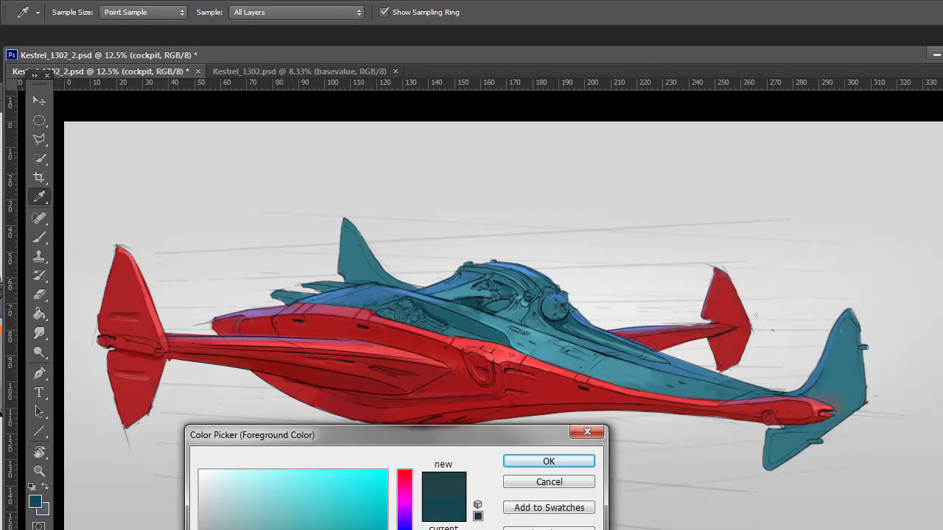
{"action": "left_click_drag", "start_coordinate": [393, 516], "coordinate": [392, 487]}
{"action": "left_click", "coordinate": [547, 459]}
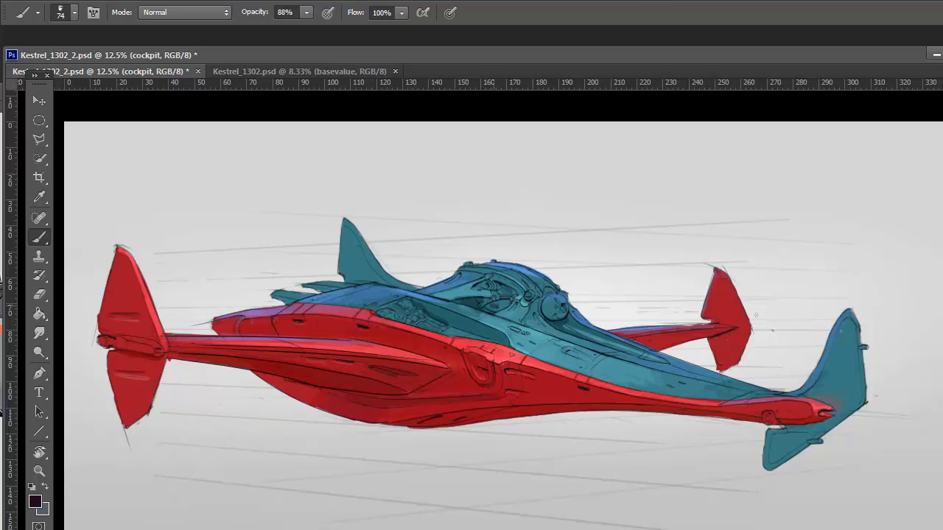
{"action": "left_click_drag", "start_coordinate": [486, 308], "coordinate": [509, 302]}
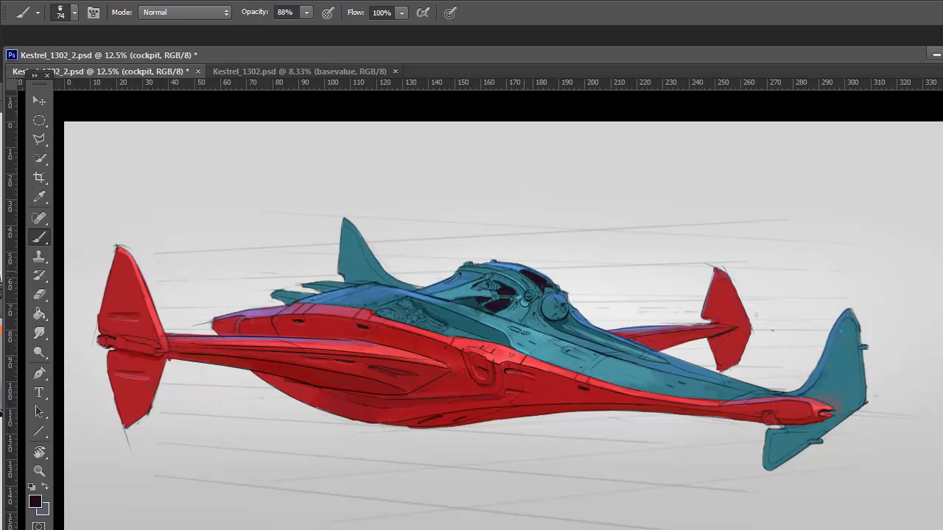
Step: Set the brush to 60 px and blend the front window with its sampled dark colour at 22% opacity
{"action": "right_click", "coordinate": [756, 316]}
{"action": "type", "text": "60"}
{"action": "key", "text": "Return"}
{"action": "mouse_move", "coordinate": [756, 315]}
{"action": "left_mouse_down"}
{"action": "mouse_move", "coordinate": [847, 317]}
{"action": "mouse_move", "coordinate": [586, 333]}
{"action": "mouse_move", "coordinate": [663, 298]}
{"action": "mouse_move", "coordinate": [611, 313]}
{"action": "mouse_move", "coordinate": [589, 332]}
{"action": "left_mouse_up"}
{"action": "left_click", "coordinate": [584, 338], "text": "alt"}
{"action": "key", "text": "2"}
{"action": "key", "text": "2"}
Step: Choose a light blue and paint a reflection along the front window's upper edge at 66% opacity
{"action": "left_click", "coordinate": [34, 502]}
{"action": "left_click", "coordinate": [297, 490]}
{"action": "left_click", "coordinate": [549, 459]}
{"action": "key", "text": "6"}
{"action": "key", "text": "6"}
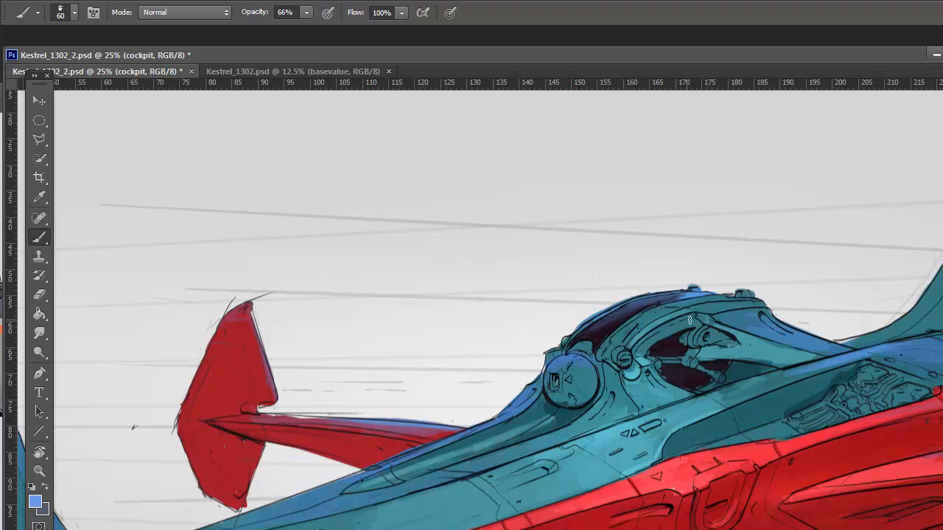
{"action": "left_click_drag", "start_coordinate": [671, 297], "coordinate": [595, 320]}
Step: Soften the blue reflection into the dark front window at 22% opacity using sampled colour
{"action": "key", "text": "2"}
{"action": "key", "text": "2"}
{"action": "left_click_drag", "start_coordinate": [669, 299], "coordinate": [655, 300]}
{"action": "left_click", "coordinate": [590, 329], "text": "alt"}
{"action": "mouse_move", "coordinate": [593, 327]}
{"action": "left_mouse_down"}
{"action": "mouse_move", "coordinate": [640, 302]}
{"action": "mouse_move", "coordinate": [696, 294]}
{"action": "mouse_move", "coordinate": [638, 302]}
{"action": "left_mouse_up"}
Step: Refine the window reflection with a newly chosen colour and sampled blue at 22% opacity, and save the document
{"action": "left_click", "coordinate": [35, 502]}
{"action": "left_click", "coordinate": [298, 475]}
{"action": "left_click", "coordinate": [545, 462]}
{"action": "key", "text": "2"}
{"action": "key", "text": "2"}
{"action": "left_click", "coordinate": [642, 304], "text": "alt"}
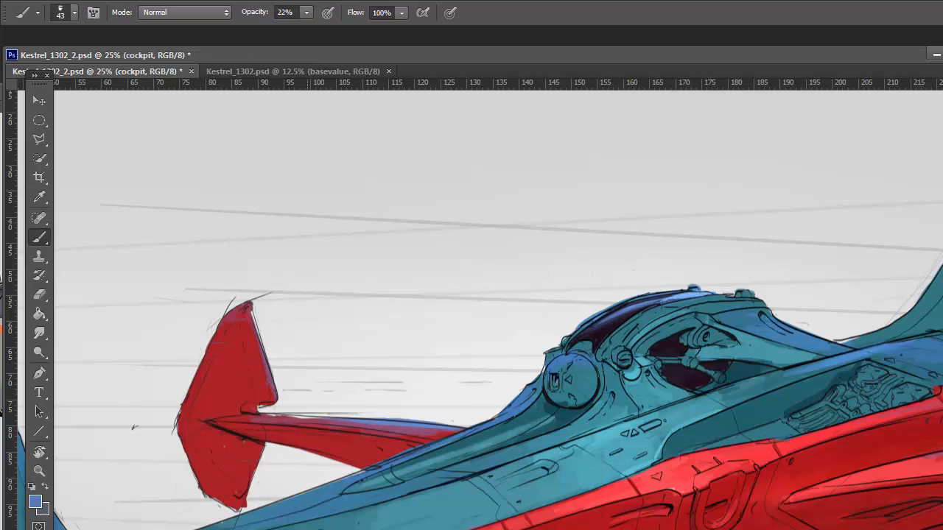
{"action": "key", "text": "ctrl+s"}
Step: Dab a pale pink glint on the front window with the brush in Color Dodge mode at 72% opacity
{"action": "left_click", "coordinate": [703, 273]}
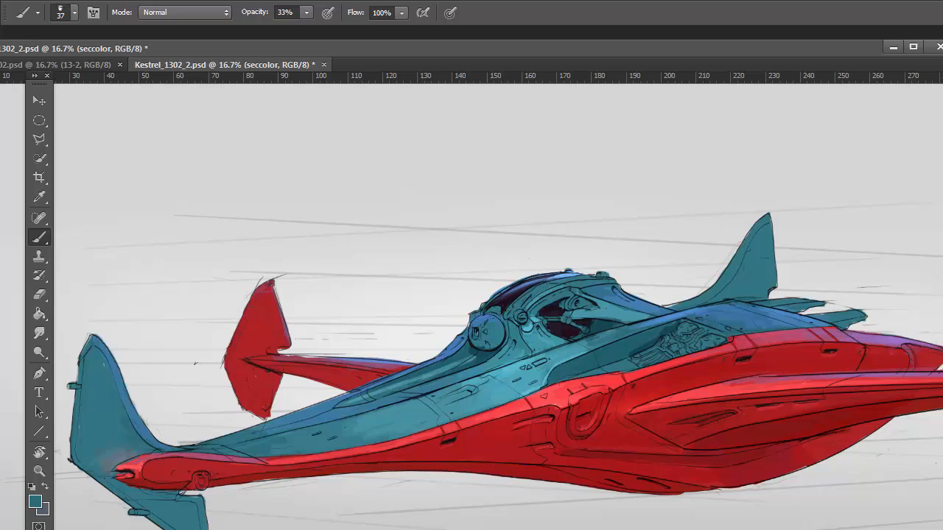
{"action": "key", "text": "z"}
{"action": "left_click", "coordinate": [592, 287]}
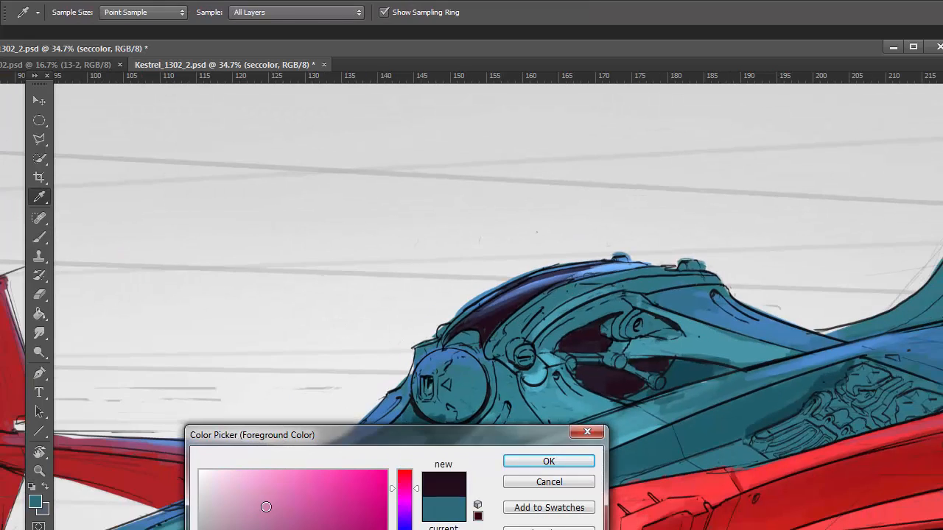
{"action": "left_click", "coordinate": [211, 473]}
{"action": "left_click", "coordinate": [522, 458]}
{"action": "key", "text": "b"}
{"action": "key", "text": "shift+alt+d"}
{"action": "left_click", "coordinate": [307, 12]}
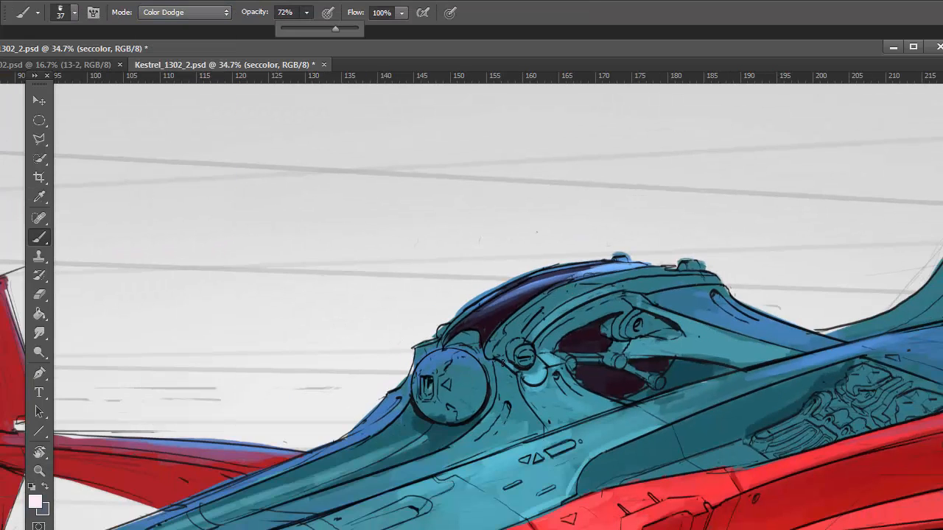
{"action": "left_click", "coordinate": [482, 327]}
Step: Switch to the cockpit layer and build up the pink glint on the front window at 22% opacity
{"action": "key", "text": "alt+]"}
{"action": "key", "text": "2"}
{"action": "key", "text": "2"}
{"action": "mouse_move", "coordinate": [482, 324]}
{"action": "left_mouse_down"}
{"action": "mouse_move", "coordinate": [508, 302]}
{"action": "mouse_move", "coordinate": [485, 323]}
{"action": "left_mouse_up"}
{"action": "key", "text": "n"}
{"action": "left_click", "coordinate": [535, 331]}
{"action": "key", "text": "Return"}
Step: Return the brush to Normal mode and paint a light cyan highlight under the round engine cap at 66% opacity
{"action": "key", "text": "shift+alt+n"}
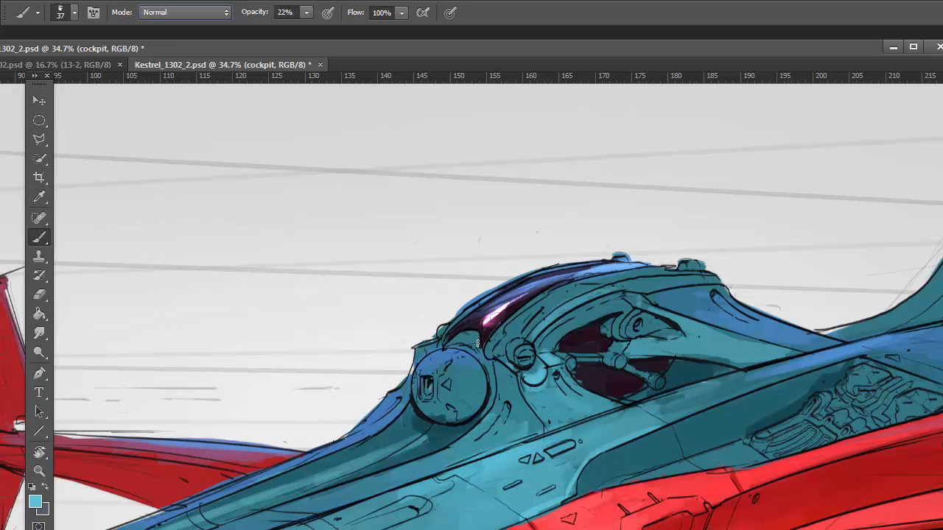
{"action": "key", "text": "6"}
{"action": "key", "text": "6"}
{"action": "mouse_move", "coordinate": [535, 439]}
{"action": "left_mouse_down"}
{"action": "mouse_move", "coordinate": [495, 435]}
{"action": "mouse_move", "coordinate": [505, 423]}
{"action": "mouse_move", "coordinate": [486, 435]}
{"action": "mouse_move", "coordinate": [499, 412]}
{"action": "mouse_move", "coordinate": [456, 426]}
{"action": "left_mouse_up"}
Step: Blend the surface beside and below the round engine cap with sampled teals at 44% opacity
{"action": "key", "text": "4"}
{"action": "key", "text": "4"}
{"action": "left_click", "coordinate": [458, 425], "text": "alt"}
{"action": "mouse_move", "coordinate": [508, 401]}
{"action": "left_mouse_down"}
{"action": "mouse_move", "coordinate": [459, 428]}
{"action": "mouse_move", "coordinate": [510, 376]}
{"action": "mouse_move", "coordinate": [509, 386]}
{"action": "mouse_move", "coordinate": [497, 365]}
{"action": "left_mouse_up"}
{"action": "left_click", "coordinate": [463, 427], "text": "alt"}
{"action": "left_click", "coordinate": [517, 397], "text": "alt"}
{"action": "left_click_drag", "start_coordinate": [534, 408], "coordinate": [516, 431]}
Step: Paint dark teal shadows around the rim of the round engine cap at 88% opacity
{"action": "left_click", "coordinate": [499, 384], "text": "alt"}
{"action": "key", "text": "8"}
{"action": "key", "text": "8"}
{"action": "left_click_drag", "start_coordinate": [492, 386], "coordinate": [484, 417]}
{"action": "left_click_drag", "start_coordinate": [495, 364], "coordinate": [488, 420]}
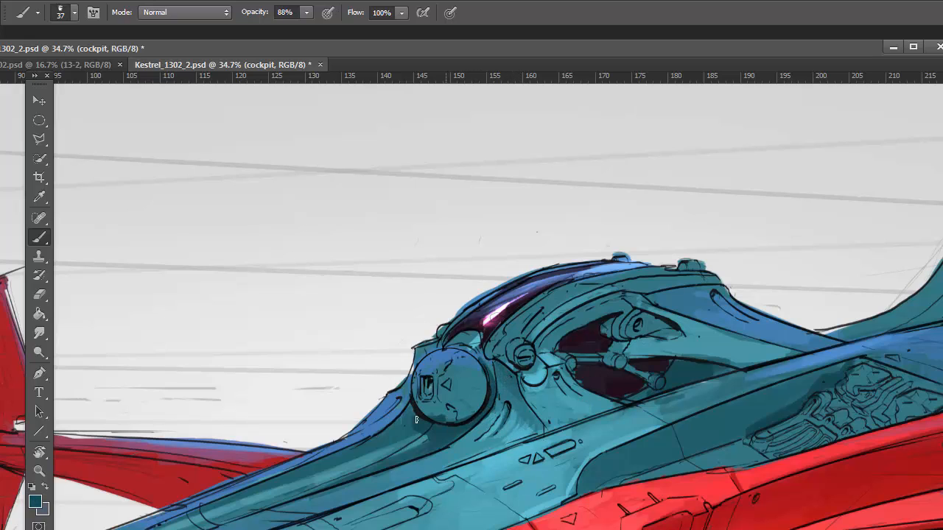
{"action": "left_click_drag", "start_coordinate": [414, 402], "coordinate": [433, 446]}
{"action": "left_click", "coordinate": [631, 349], "text": "alt"}
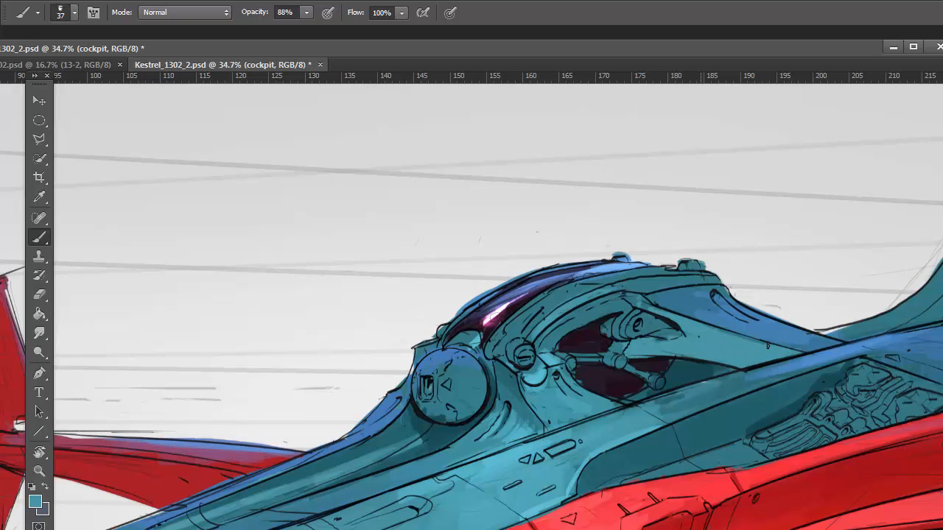
{"action": "left_click", "coordinate": [656, 301], "text": "alt"}
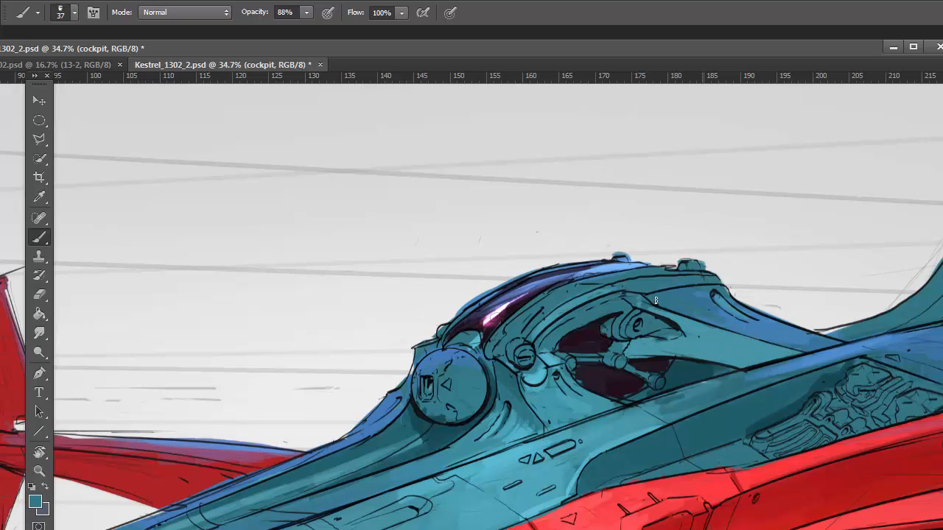
{"action": "left_click", "coordinate": [721, 317], "text": "alt"}
{"action": "left_click", "coordinate": [464, 424], "text": "alt"}
Step: Choose a golden yellow and paint the canopy's near frame arch and its round bolt at 88% opacity
{"action": "left_click", "coordinate": [35, 501]}
{"action": "left_click", "coordinate": [341, 490]}
{"action": "left_click", "coordinate": [549, 461]}
{"action": "left_click_drag", "start_coordinate": [548, 307], "coordinate": [492, 349]}
{"action": "left_click_drag", "start_coordinate": [491, 349], "coordinate": [529, 362]}
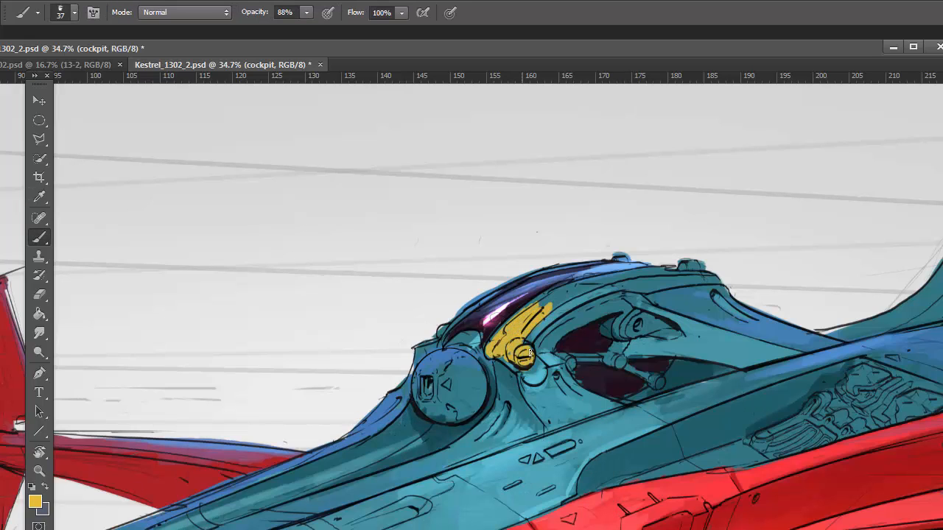
{"action": "mouse_move", "coordinate": [506, 323]}
{"action": "left_mouse_down"}
{"action": "mouse_move", "coordinate": [489, 352]}
{"action": "mouse_move", "coordinate": [571, 283]}
{"action": "mouse_move", "coordinate": [710, 272]}
{"action": "left_mouse_up"}
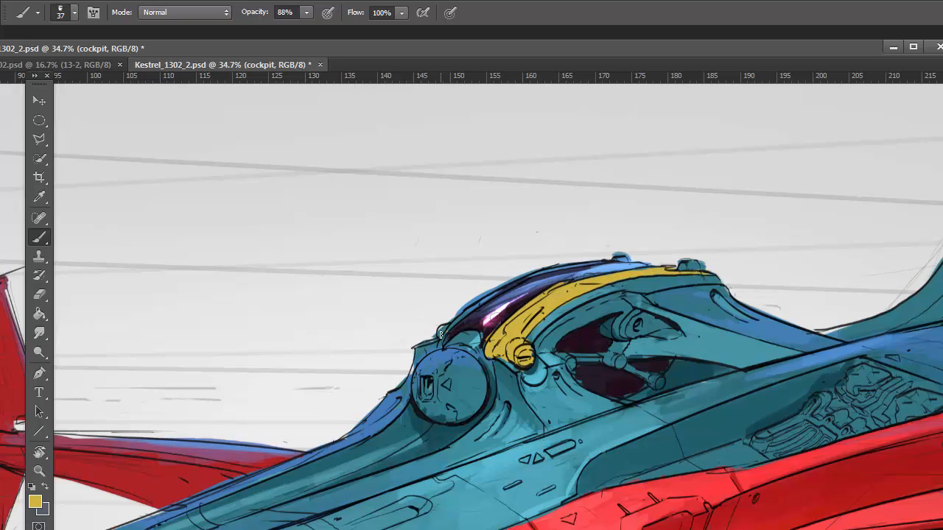
Step: Paint the canopy's far rim in the same golden yellow
{"action": "left_click_drag", "start_coordinate": [439, 336], "coordinate": [535, 271]}
{"action": "key", "text": "e"}
{"action": "key", "text": "b"}
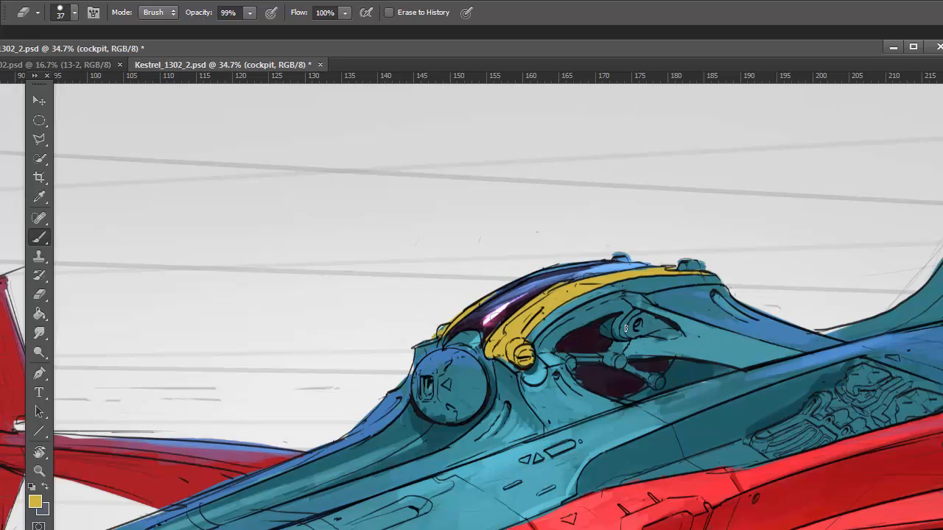
Step: Choose a darker ochre gold and shade the upper stretch of the canopy's near frame arch at 44% opacity
{"action": "left_click", "coordinate": [35, 501]}
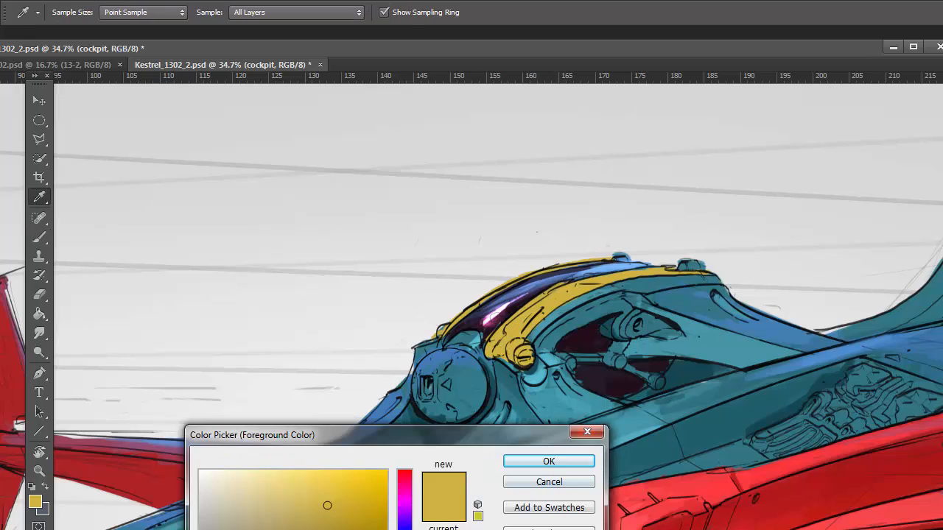
{"action": "left_click", "coordinate": [520, 324]}
{"action": "left_click", "coordinate": [528, 465]}
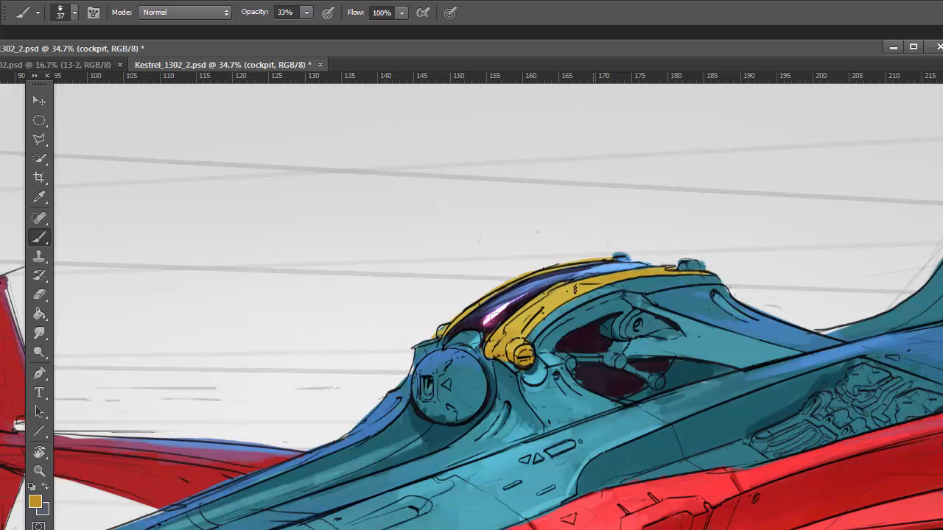
{"action": "key", "text": "4"}
{"action": "key", "text": "4"}
{"action": "left_click_drag", "start_coordinate": [545, 296], "coordinate": [614, 273]}
Step: Choose a light blue and paint a sky reflection along the top end of the yellow frame arch
{"action": "left_click", "coordinate": [35, 502]}
{"action": "left_click", "coordinate": [609, 278]}
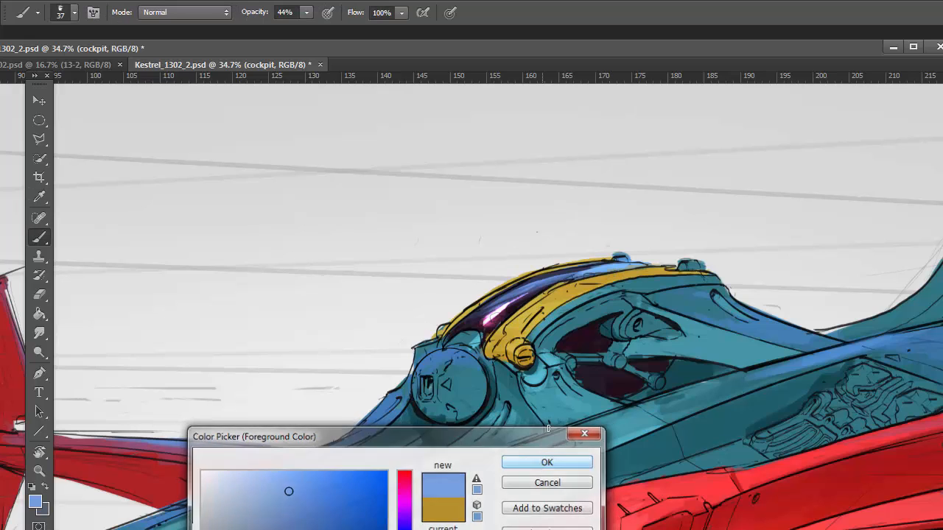
{"action": "key", "text": "Return"}
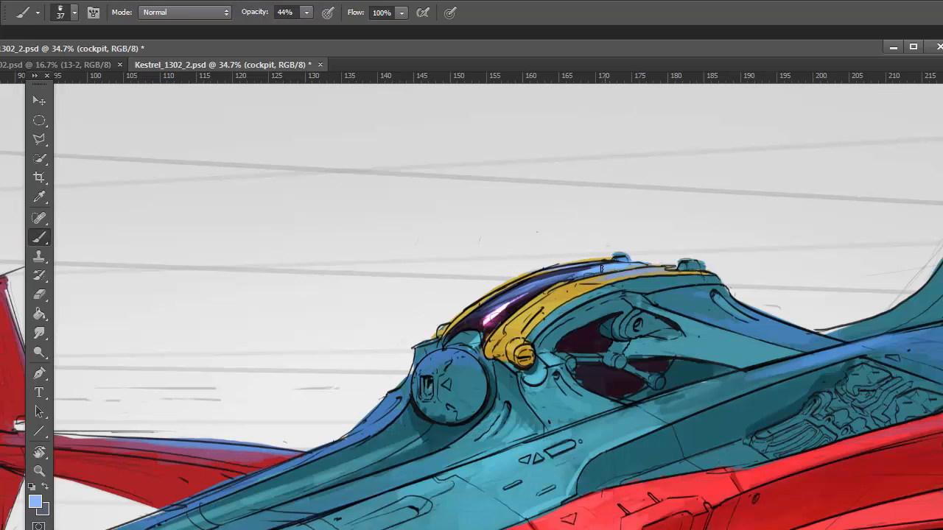
Step: Erase colour spilling past the canopy's upper outline and around its rear knob on the base layer, and save the file
{"action": "key", "text": "alt+bracketright"}
{"action": "key", "text": "alt+bracketright"}
{"action": "key", "text": "e"}
{"action": "mouse_move", "coordinate": [464, 307]}
{"action": "left_mouse_down"}
{"action": "mouse_move", "coordinate": [529, 269]}
{"action": "mouse_move", "coordinate": [629, 256]}
{"action": "left_mouse_up"}
{"action": "key", "text": "alt+bracketleft"}
{"action": "key", "text": "alt+bracketleft"}
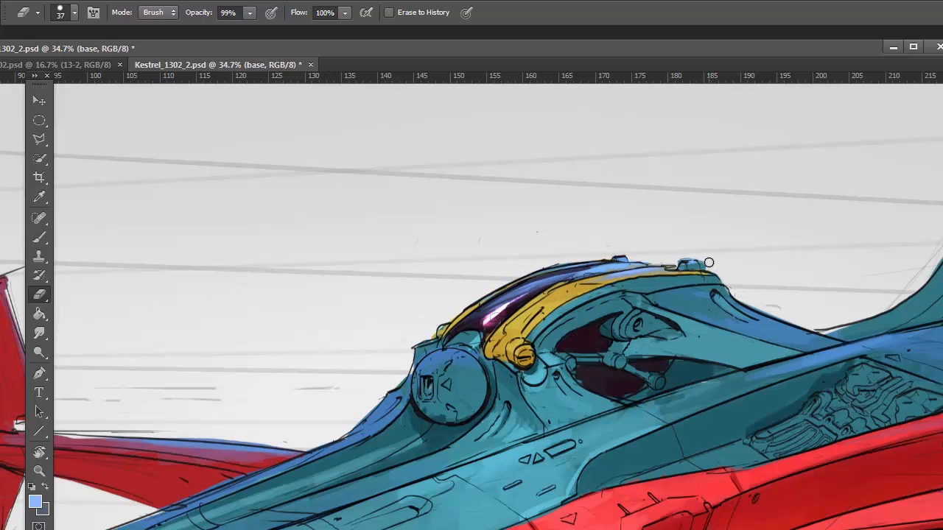
{"action": "left_click_drag", "start_coordinate": [708, 262], "coordinate": [701, 263]}
{"action": "key", "text": "z"}
{"action": "left_click", "coordinate": [436, 301], "text": "alt"}
{"action": "key", "text": "ctrl+s"}
{"action": "triple_click", "coordinate": [436, 300]}
Step: Choose a bright yellow and paint a highlight on the frame arch's round bolt on the cockpit layer
{"action": "key", "text": "b"}
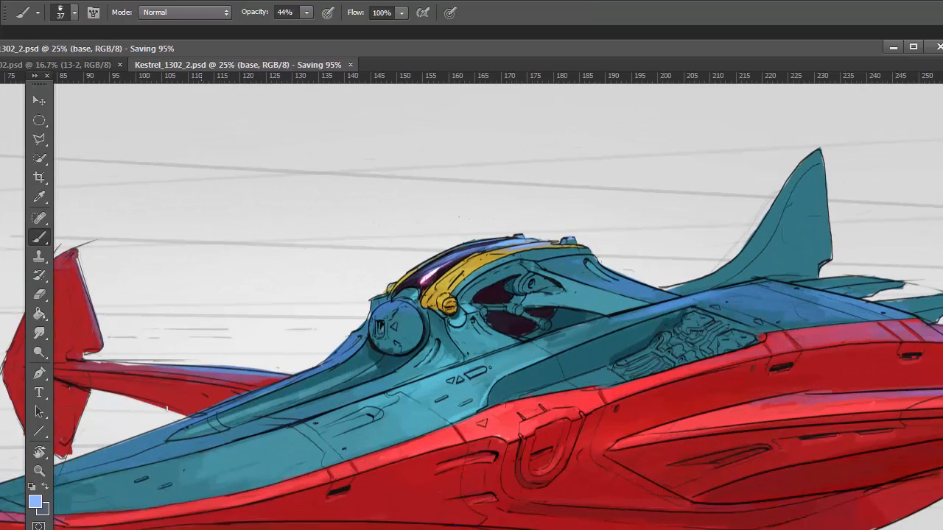
{"action": "left_click", "coordinate": [36, 502]}
{"action": "left_click", "coordinate": [450, 283]}
{"action": "left_click", "coordinate": [326, 508]}
{"action": "key", "text": "Return"}
{"action": "key", "text": "alt+bracketright"}
{"action": "key", "text": "alt+bracketright"}
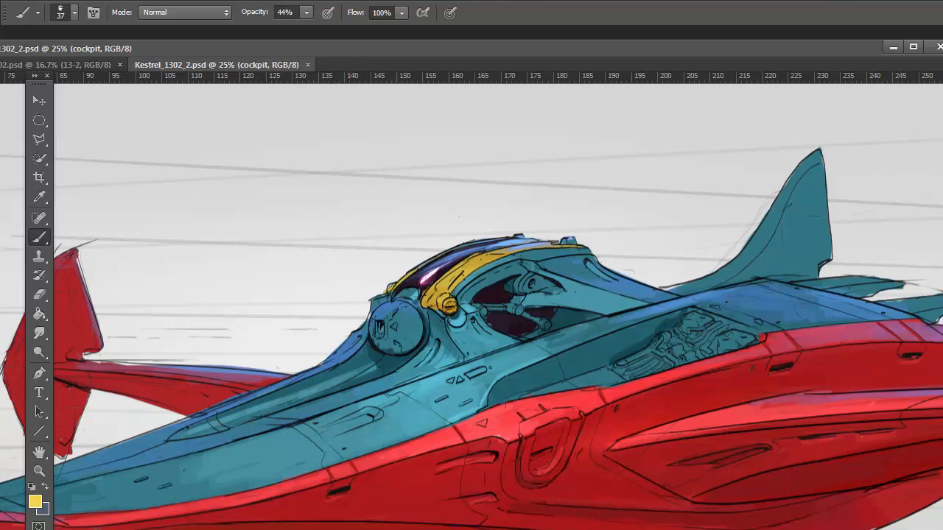
{"action": "left_click_drag", "start_coordinate": [441, 300], "coordinate": [448, 301]}
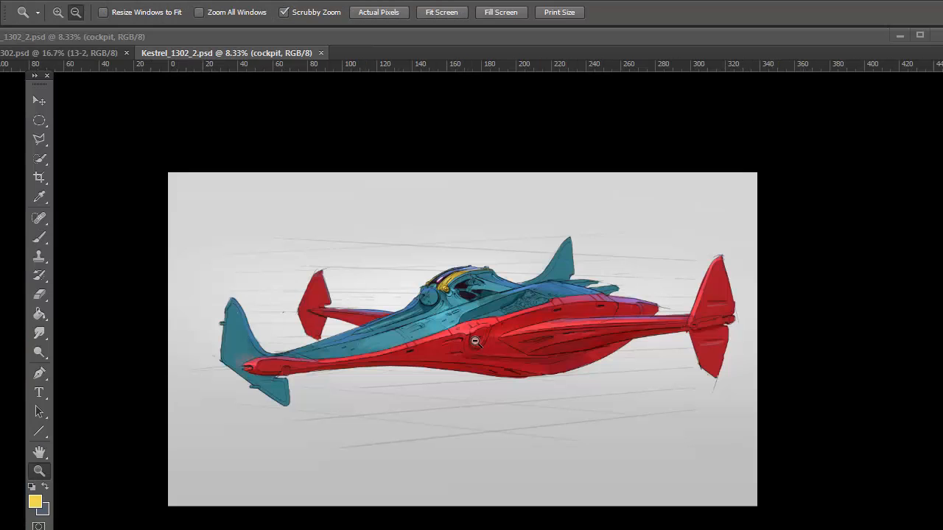
Step: Shade the fuselage surface behind and below the cockpit openings with sampled teals at 88% opacity
{"action": "key", "text": "z"}
{"action": "left_click", "coordinate": [490, 284], "text": "alt"}
{"action": "left_click", "coordinate": [490, 284]}
{"action": "key", "text": "b"}
{"action": "left_click", "coordinate": [531, 325], "text": "alt"}
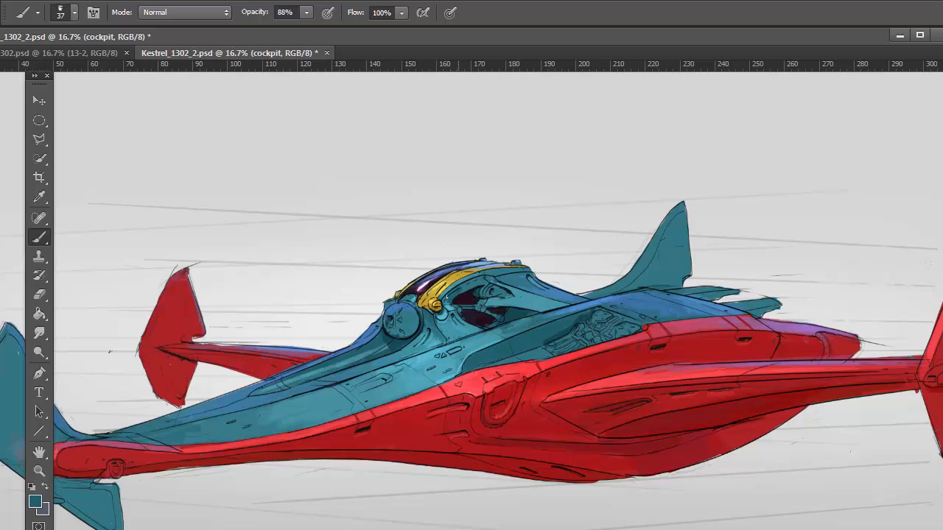
{"action": "left_click", "coordinate": [601, 301], "text": "alt"}
{"action": "left_click", "coordinate": [539, 321], "text": "alt"}
Step: Blend the struts and edges of the cockpit's side openings with teals sampled around them
{"action": "key", "text": "4"}
{"action": "key", "text": "4"}
{"action": "left_click", "coordinate": [522, 310], "text": "alt"}
{"action": "left_click", "coordinate": [492, 292], "text": "alt"}
{"action": "left_click", "coordinate": [460, 315], "text": "alt"}
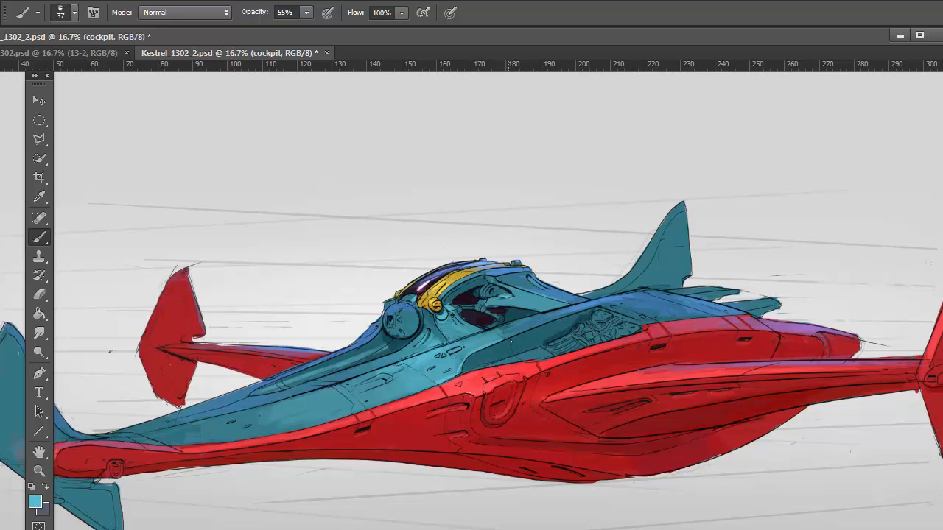
Step: Blend sampled light teals along the fuselage side from below the cockpit towards the nose at 44% opacity
{"action": "key", "text": "4"}
{"action": "key", "text": "4"}
{"action": "left_click", "coordinate": [525, 320], "text": "alt"}
{"action": "left_click", "coordinate": [479, 336], "text": "alt"}
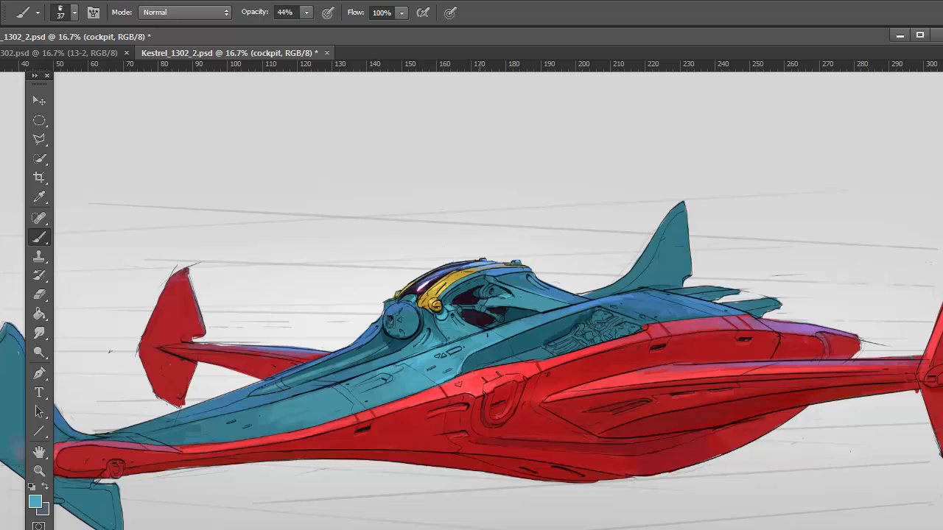
{"action": "left_click", "coordinate": [447, 375], "text": "alt"}
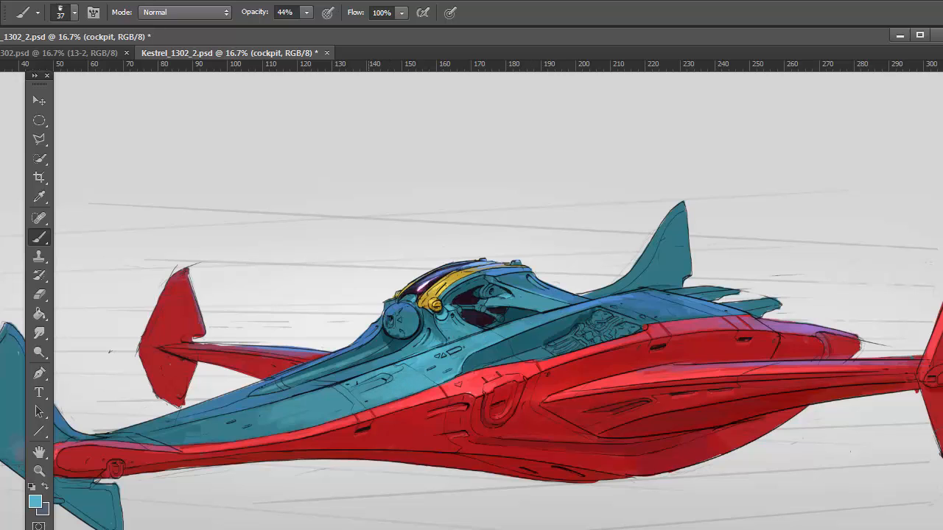
{"action": "left_click", "coordinate": [351, 411], "text": "alt"}
{"action": "left_click", "coordinate": [303, 425], "text": "alt"}
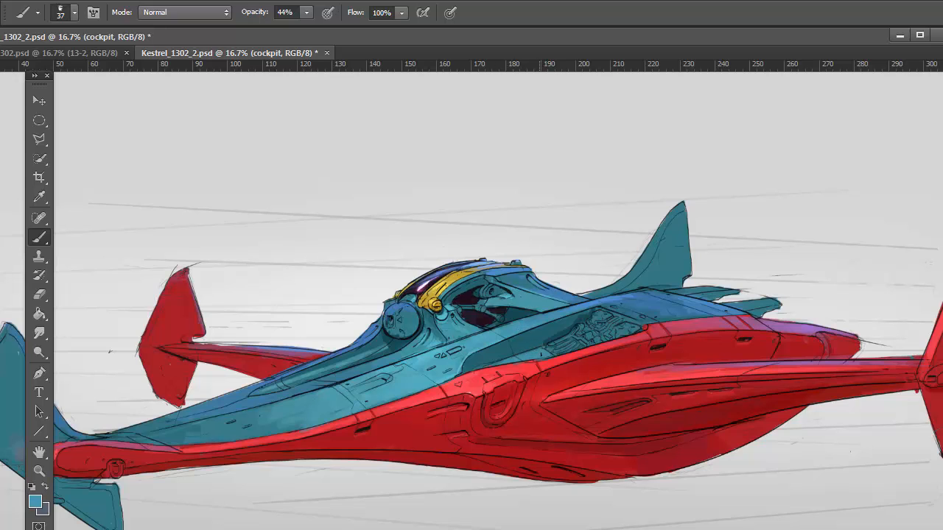
Step: Choose a pale cyan, highlight the recessed slot on the forward fuselage and blend around it with sampled teals at 44% opacity
{"action": "left_click_drag", "start_coordinate": [527, 351], "coordinate": [619, 344]}
{"action": "left_click", "coordinate": [35, 502]}
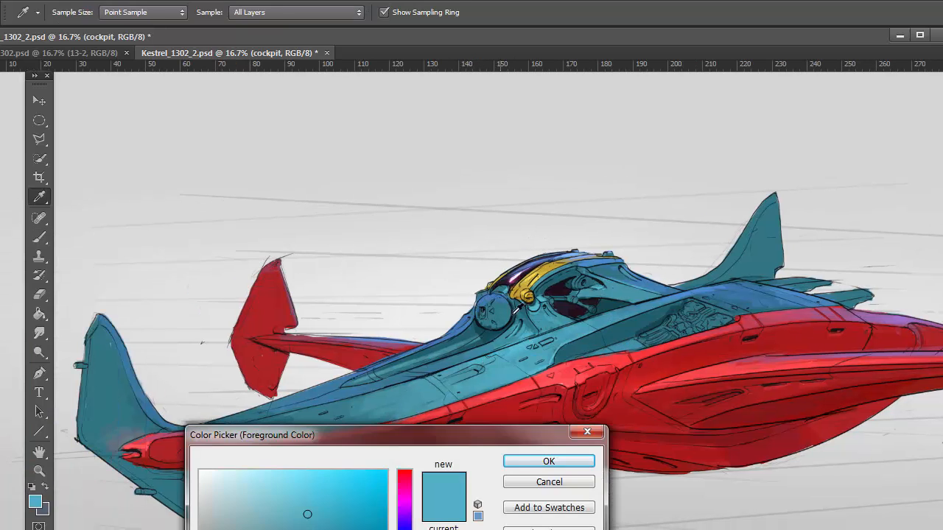
{"action": "left_click", "coordinate": [532, 467]}
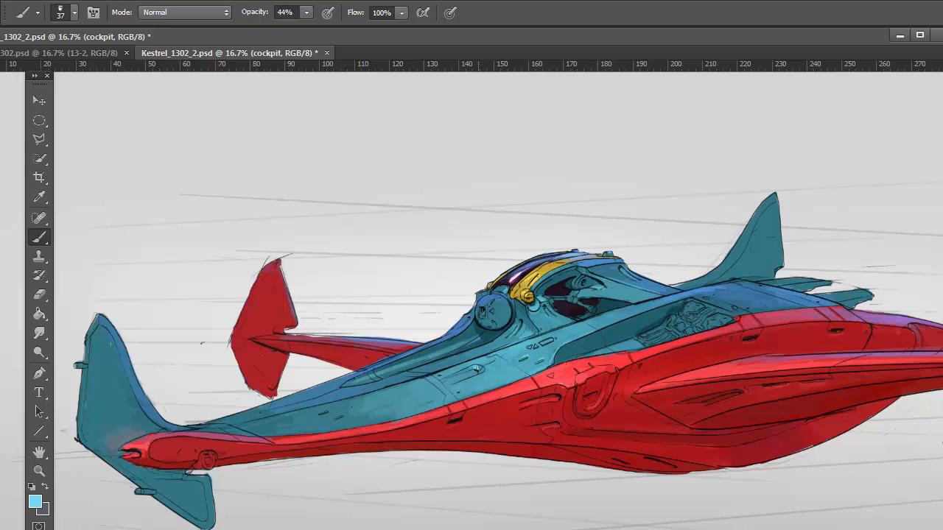
{"action": "key", "text": "4"}
{"action": "left_click", "coordinate": [475, 369], "text": "alt"}
{"action": "left_click", "coordinate": [462, 375], "text": "alt"}
{"action": "left_click", "coordinate": [373, 417], "text": "alt"}
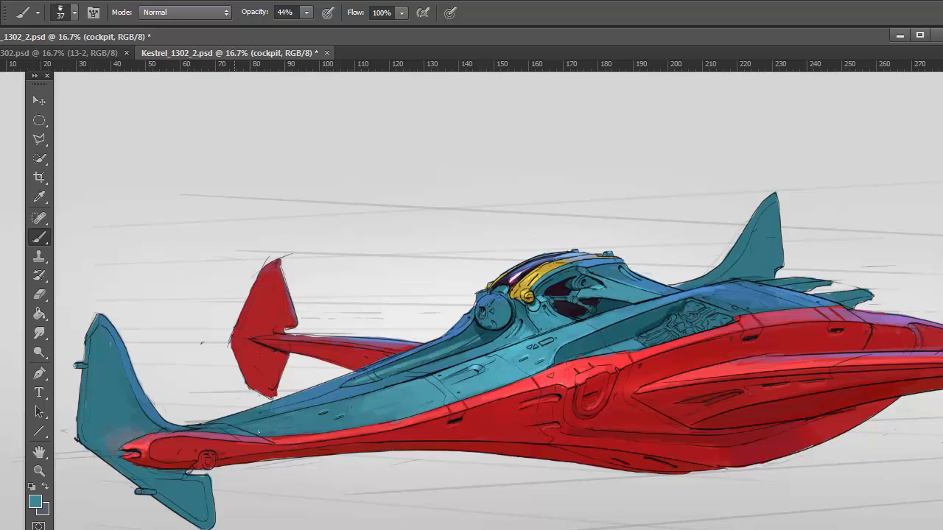
Step: Blend the surfaces behind and above the cockpit's side openings with sampled teals, raising the brush opacity to 55%
{"action": "left_click", "coordinate": [657, 303], "text": "alt"}
{"action": "left_click", "coordinate": [571, 297], "text": "alt"}
{"action": "key", "text": "1"}
{"action": "key", "text": "1"}
{"action": "left_click", "coordinate": [615, 282], "text": "alt"}
{"action": "key", "text": "5"}
{"action": "key", "text": "5"}
{"action": "left_click", "coordinate": [610, 264], "text": "alt"}
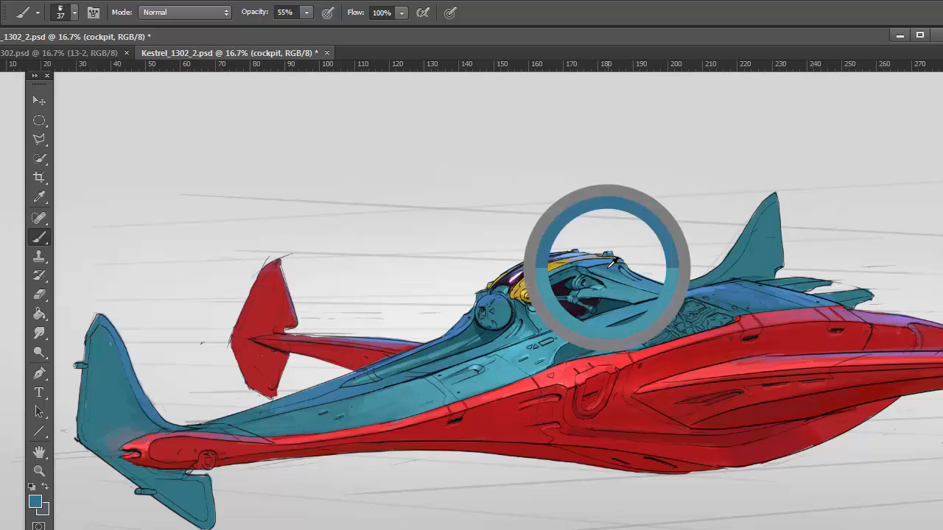
Step: Choose a light blue and brush reflections over the rear deck at 55% and 33% opacity
{"action": "mouse_move", "coordinate": [676, 300]}
{"action": "left_mouse_down"}
{"action": "mouse_move", "coordinate": [732, 289]}
{"action": "mouse_move", "coordinate": [771, 308]}
{"action": "mouse_move", "coordinate": [771, 291]}
{"action": "left_mouse_up"}
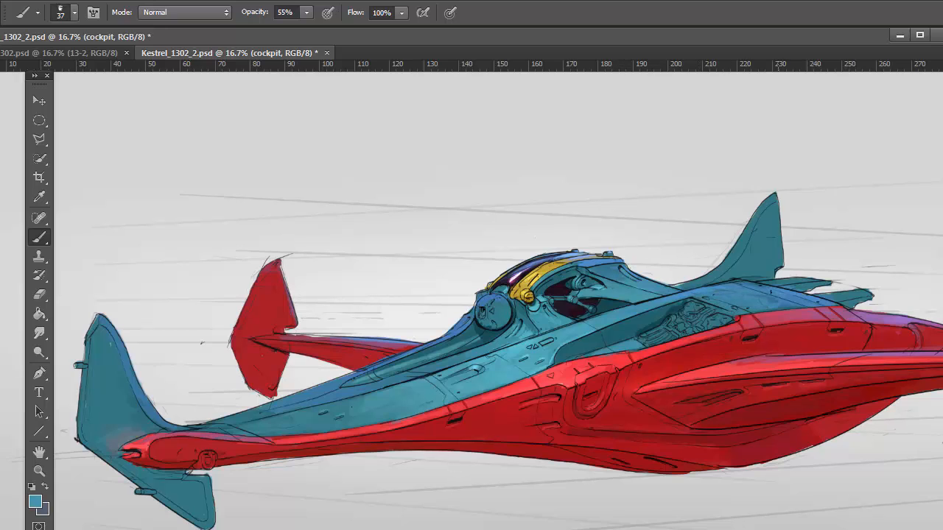
{"action": "left_click", "coordinate": [35, 502]}
{"action": "left_click_drag", "start_coordinate": [311, 528], "coordinate": [328, 505]}
{"action": "key", "text": "Return"}
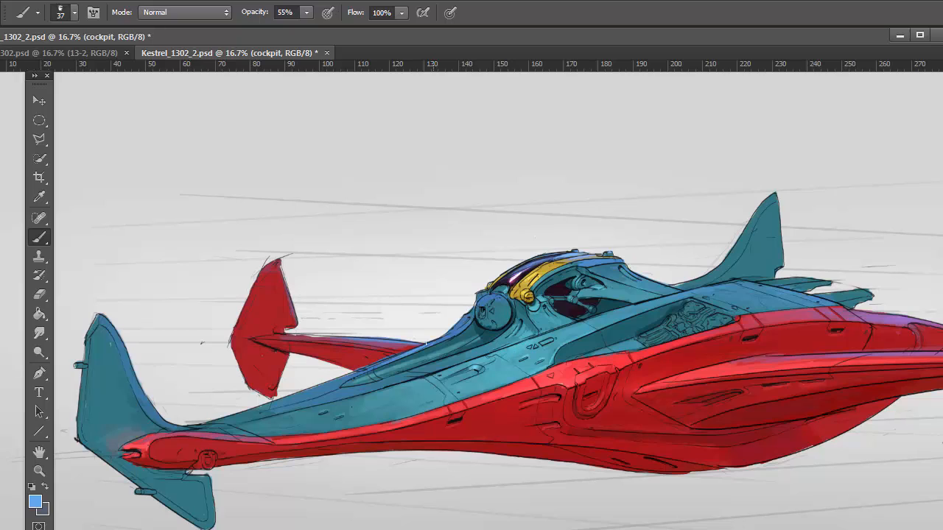
{"action": "left_click_drag", "start_coordinate": [807, 294], "coordinate": [781, 308]}
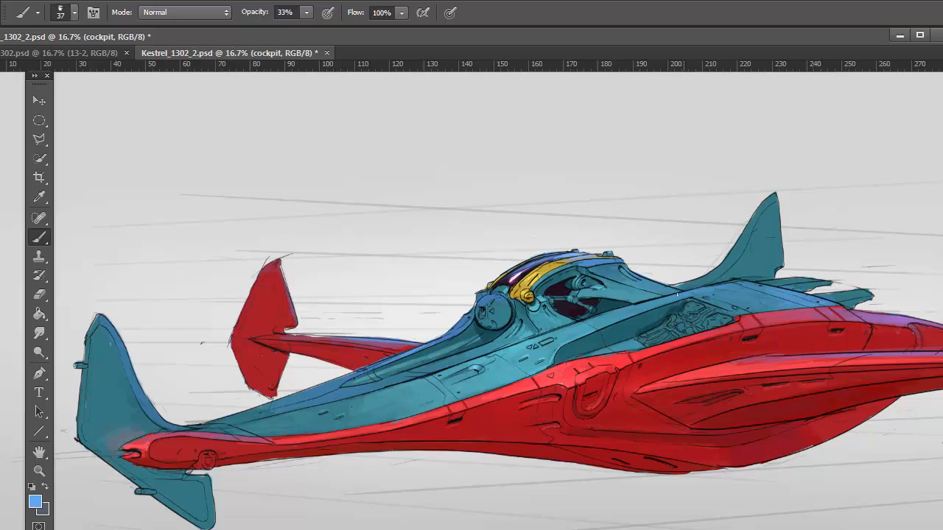
{"action": "left_click_drag", "start_coordinate": [703, 292], "coordinate": [645, 308]}
Step: Paint sampled teal over the front part of the rear deck at 66% opacity
{"action": "left_click", "coordinate": [282, 416], "text": "alt"}
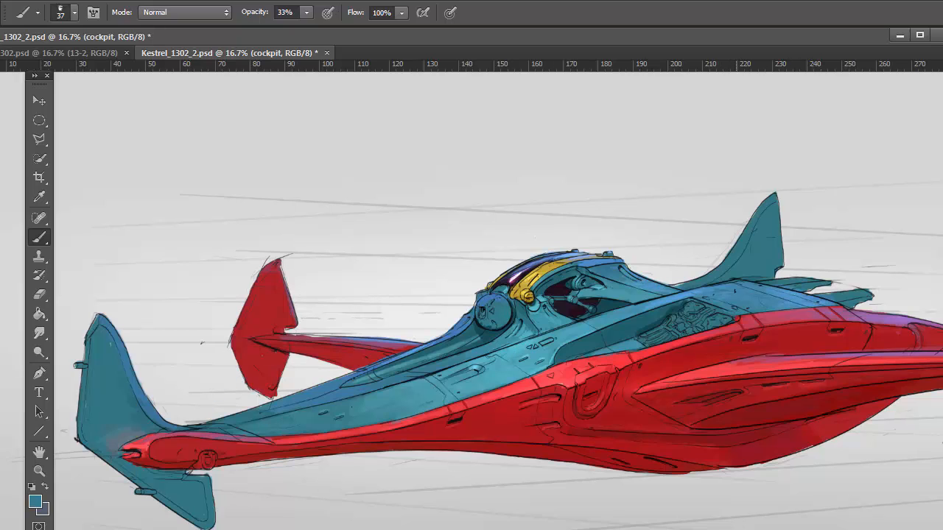
{"action": "key", "text": "6"}
{"action": "key", "text": "6"}
{"action": "left_click_drag", "start_coordinate": [734, 287], "coordinate": [701, 293]}
{"action": "left_click_drag", "start_coordinate": [758, 299], "coordinate": [705, 292]}
Step: Shade the lower part of the rear teal fin with a sampled dark teal at 66% opacity
{"action": "left_click", "coordinate": [632, 341], "text": "alt"}
{"action": "left_click_drag", "start_coordinate": [752, 253], "coordinate": [719, 280]}
{"action": "left_click_drag", "start_coordinate": [775, 264], "coordinate": [731, 274]}
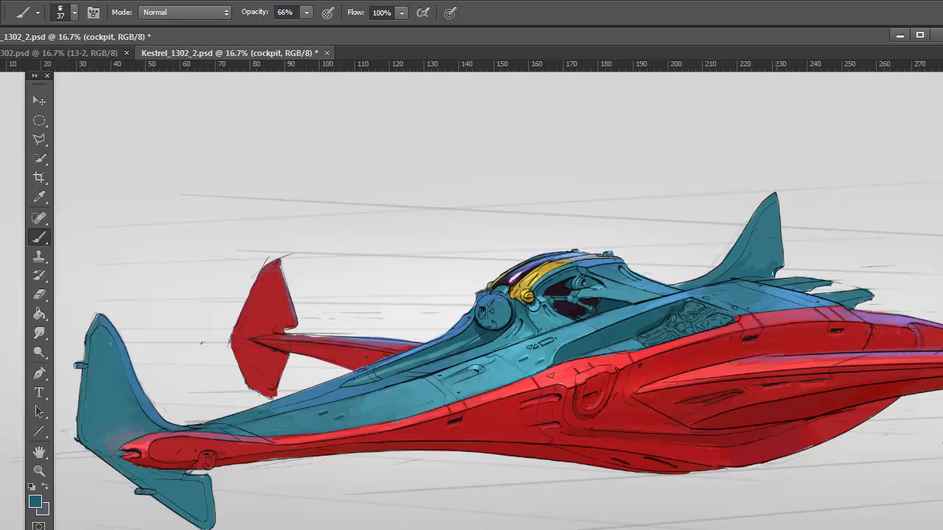
{"action": "left_click_drag", "start_coordinate": [768, 246], "coordinate": [742, 284]}
{"action": "mouse_move", "coordinate": [760, 234]}
{"action": "left_mouse_down"}
{"action": "mouse_move", "coordinate": [749, 250]}
{"action": "mouse_move", "coordinate": [761, 236]}
{"action": "left_mouse_up"}
{"action": "left_click_drag", "start_coordinate": [769, 233], "coordinate": [773, 265]}
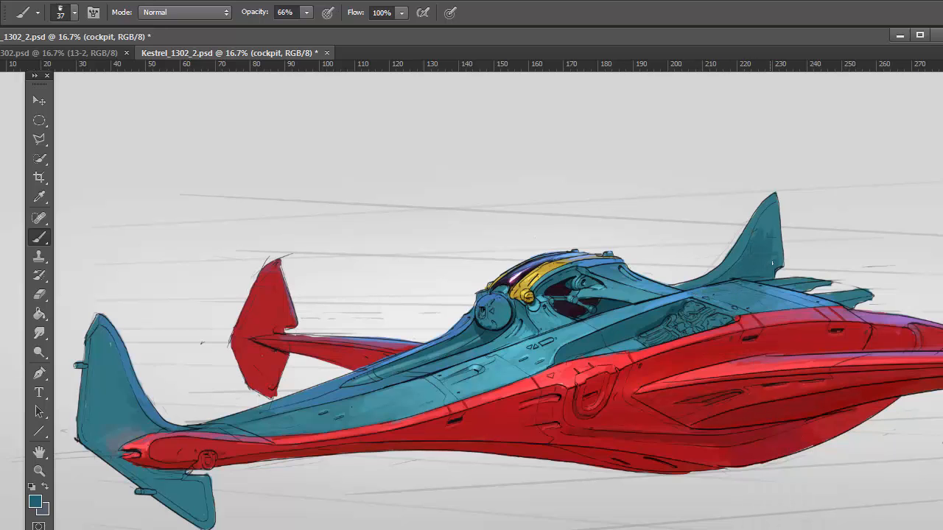
Step: Refine the cockpit openings, canopy top and frame arch with colours sampled from each area, and save the file
{"action": "left_click", "coordinate": [595, 278], "text": "alt"}
{"action": "left_click", "coordinate": [539, 321], "text": "alt"}
{"action": "left_click", "coordinate": [597, 295], "text": "alt"}
{"action": "left_click", "coordinate": [589, 259], "text": "alt"}
{"action": "left_click", "coordinate": [552, 256], "text": "alt"}
{"action": "left_click", "coordinate": [508, 284], "text": "alt"}
{"action": "left_click", "coordinate": [525, 300], "text": "alt"}
{"action": "key", "text": "z"}
{"action": "key", "text": "ctrl+minus"}
{"action": "key", "text": "ctrl+minus"}
{"action": "key", "text": "ctrl+plus"}
{"action": "key", "text": "ctrl+plus"}
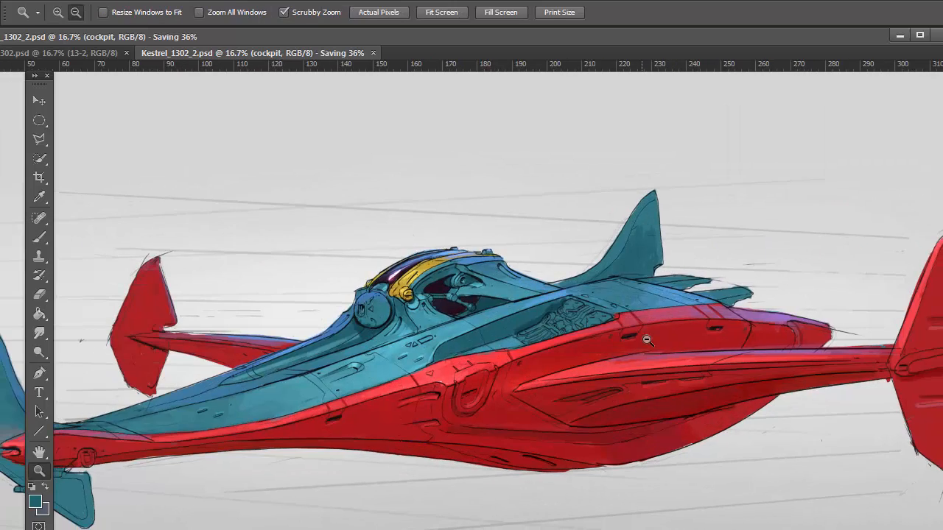
Step: Set the brush to 79 px and paint a lighter sampled teal along the rear fin's leading edge at 44% opacity
{"action": "key", "text": "ctrl+minus"}
{"action": "key", "text": "ctrl+minus"}
{"action": "key", "text": "ctrl+plus"}
{"action": "key", "text": "b"}
{"action": "right_click", "coordinate": [545, 226]}
{"action": "key", "text": "Escape"}
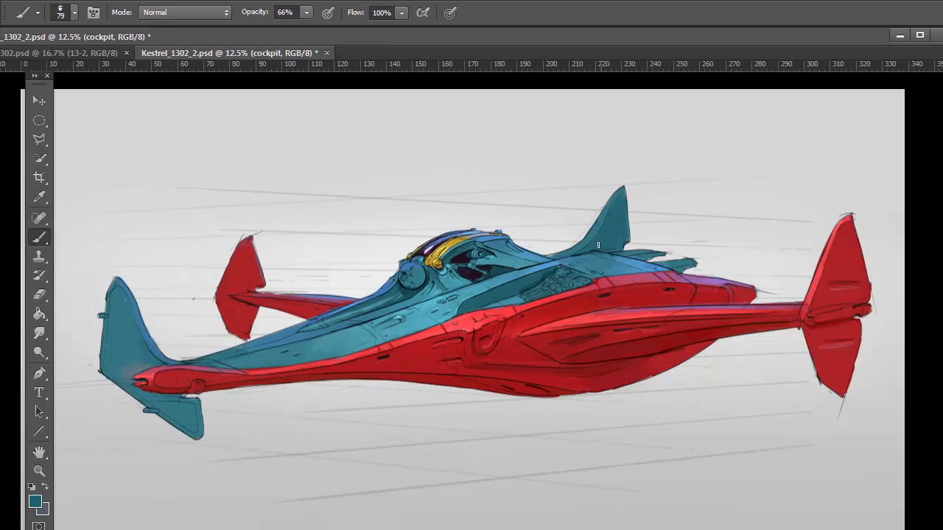
{"action": "left_click", "coordinate": [422, 311], "text": "alt"}
{"action": "key", "text": "4"}
{"action": "key", "text": "4"}
{"action": "mouse_move", "coordinate": [602, 213]}
{"action": "left_mouse_down"}
{"action": "mouse_move", "coordinate": [574, 247]}
{"action": "mouse_move", "coordinate": [612, 197]}
{"action": "left_mouse_up"}
Step: Lighten the front teal fin's upper blade at 77% opacity and shade its lower blade with dark teal at 33%
{"action": "key", "text": "7"}
{"action": "key", "text": "7"}
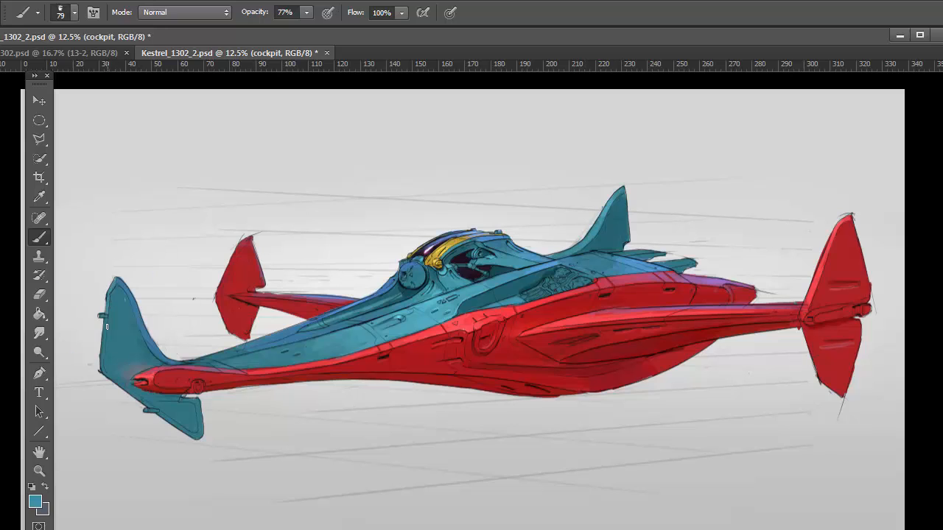
{"action": "left_click", "coordinate": [163, 417], "text": "alt"}
{"action": "key", "text": "3"}
{"action": "key", "text": "3"}
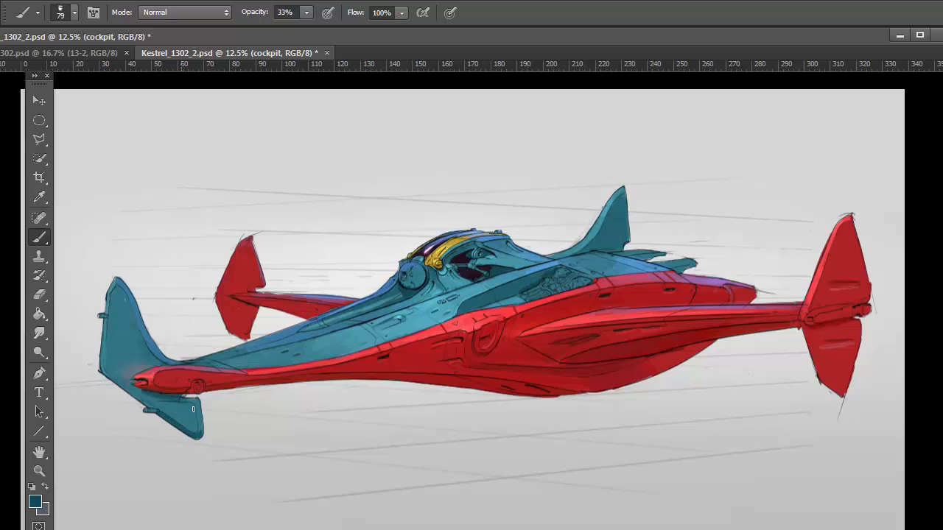
{"action": "left_click_drag", "start_coordinate": [156, 402], "coordinate": [195, 432]}
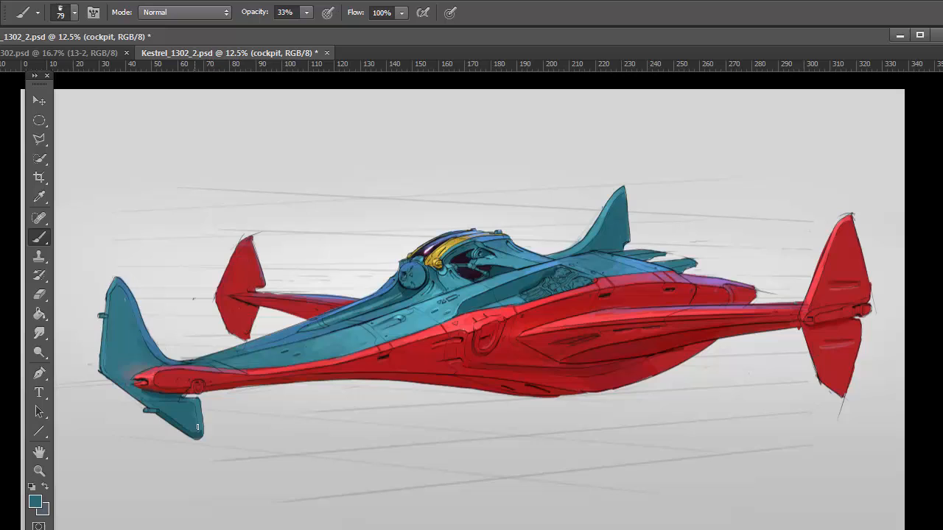
{"action": "left_click", "coordinate": [129, 388], "text": "alt"}
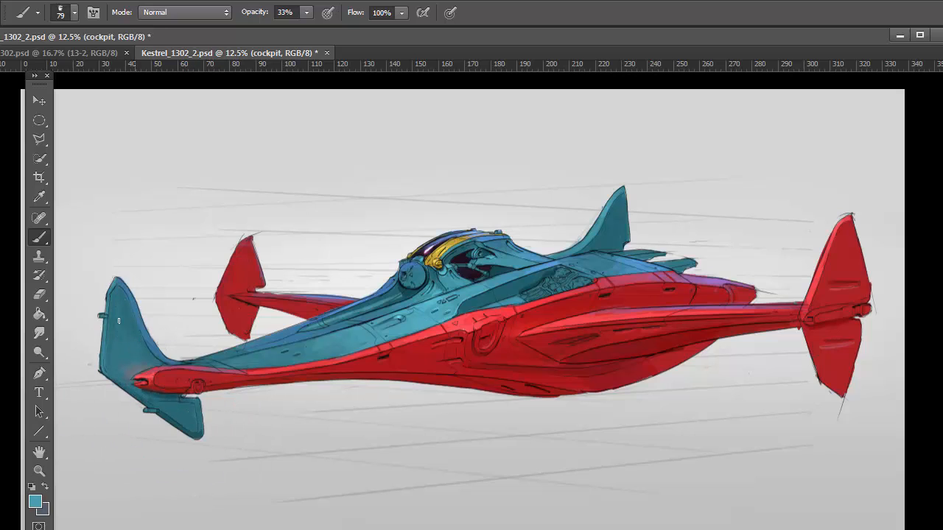
Step: Set the brush to 67 px at 77% opacity, choose a deeper red and darken the recess beneath the near red wing
{"action": "left_click", "coordinate": [307, 310], "text": "alt"}
{"action": "key", "text": "7"}
{"action": "key", "text": "7"}
{"action": "right_click", "coordinate": [307, 310]}
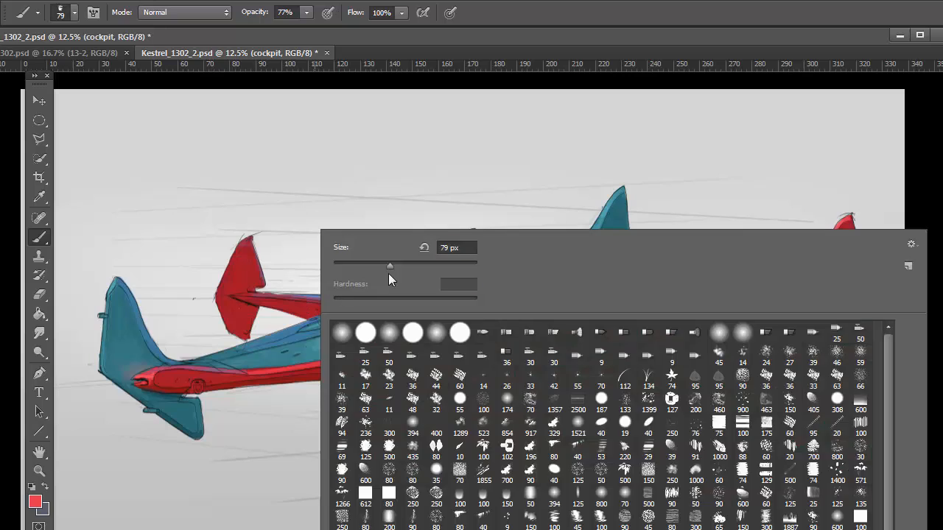
{"action": "left_click_drag", "start_coordinate": [388, 273], "coordinate": [377, 273]}
{"action": "key", "text": "Return"}
{"action": "left_click", "coordinate": [630, 353], "text": "alt"}
{"action": "left_click", "coordinate": [34, 502]}
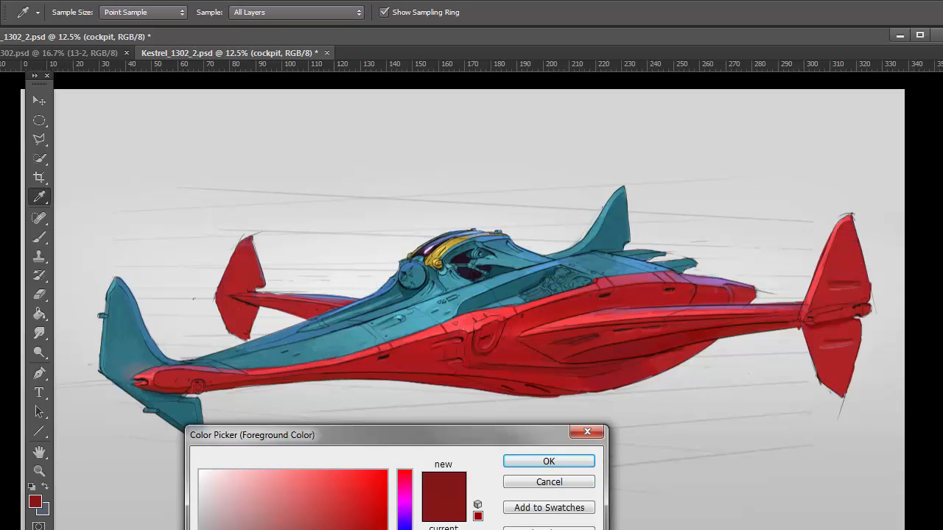
{"action": "left_click", "coordinate": [631, 381]}
{"action": "key", "text": "Return"}
{"action": "left_click_drag", "start_coordinate": [654, 342], "coordinate": [632, 343]}
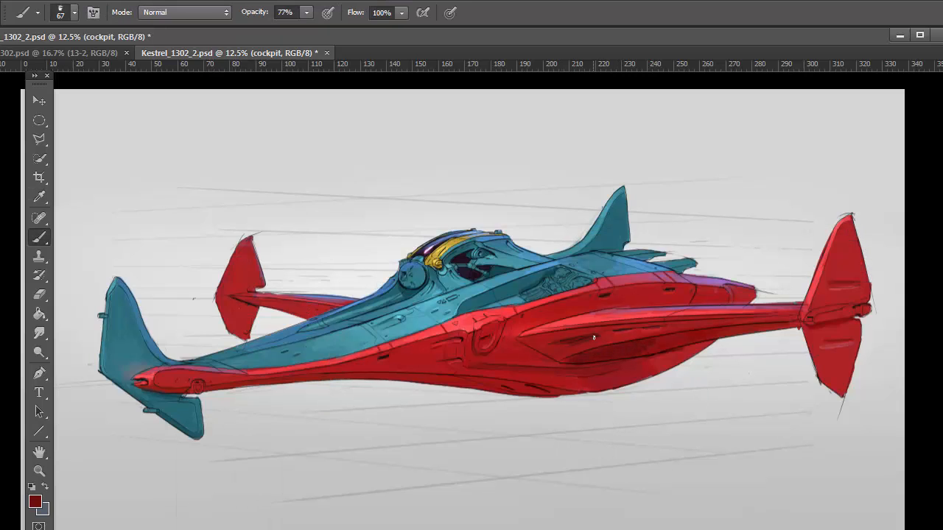
Step: Blend the near red wing and the red hull with sampled light and dark reds at 44% opacity, and save the file
{"action": "left_click", "coordinate": [565, 361], "text": "alt"}
{"action": "left_click", "coordinate": [685, 313], "text": "alt"}
{"action": "key", "text": "ctrl+s"}
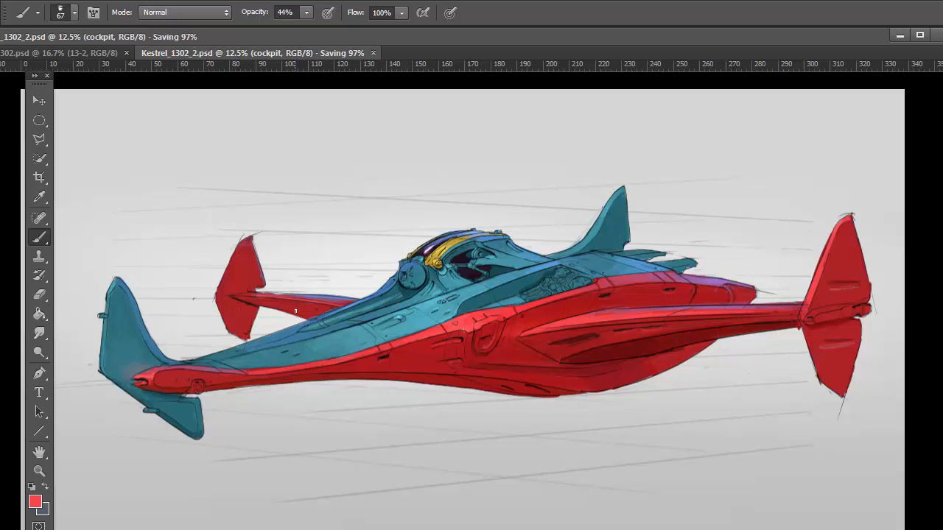
{"action": "left_click", "coordinate": [569, 374], "text": "alt"}
{"action": "left_click", "coordinate": [472, 365], "text": "alt"}
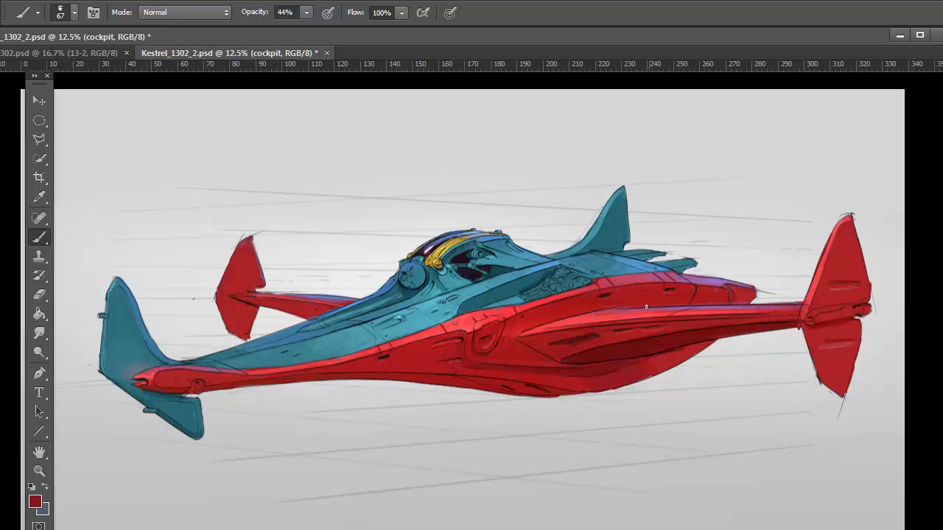
{"action": "left_click", "coordinate": [523, 319], "text": "alt"}
{"action": "key", "text": "ctrl+s"}
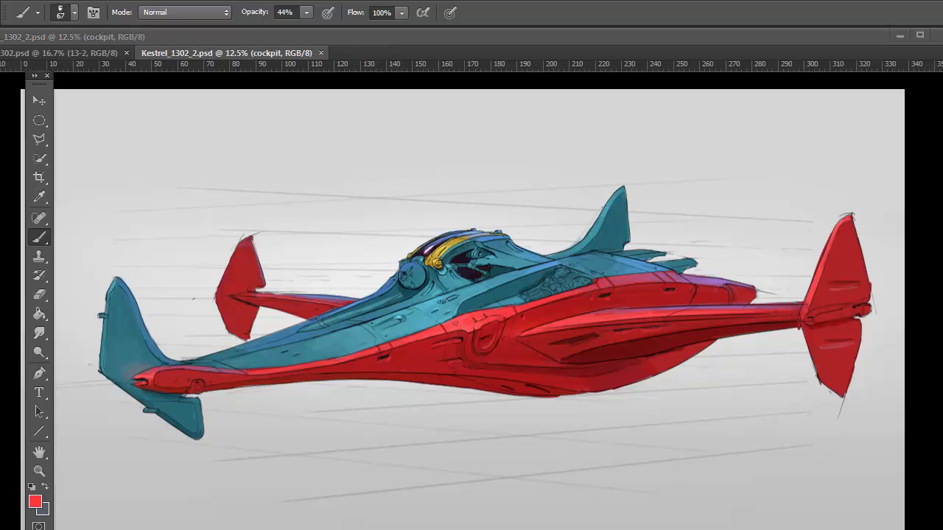
Step: Lighten the frame around the cockpit opening with sampled light teal at 44% opacity
{"action": "left_click", "coordinate": [443, 270], "text": "alt"}
{"action": "left_click", "coordinate": [449, 267], "text": "alt"}
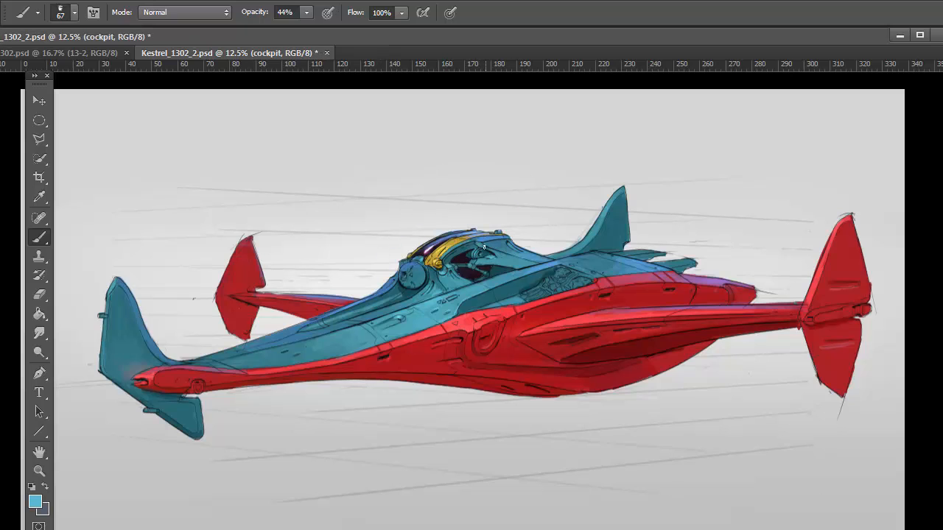
{"action": "left_click", "coordinate": [493, 257], "text": "alt"}
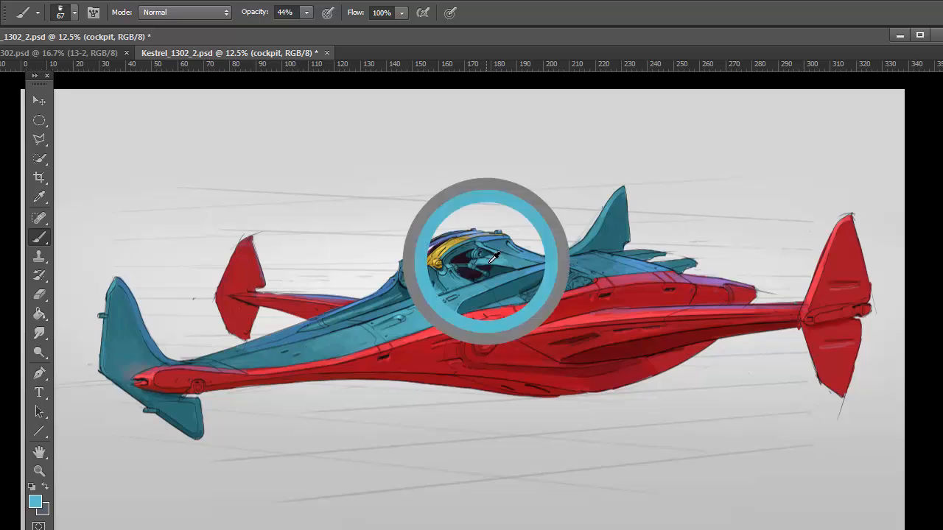
Step: Sample the canopy frame's yellow, choose a brighter shade and paint small accents around the cockpit at 88% opacity
{"action": "left_click", "coordinate": [456, 243], "text": "alt"}
{"action": "left_click", "coordinate": [35, 502]}
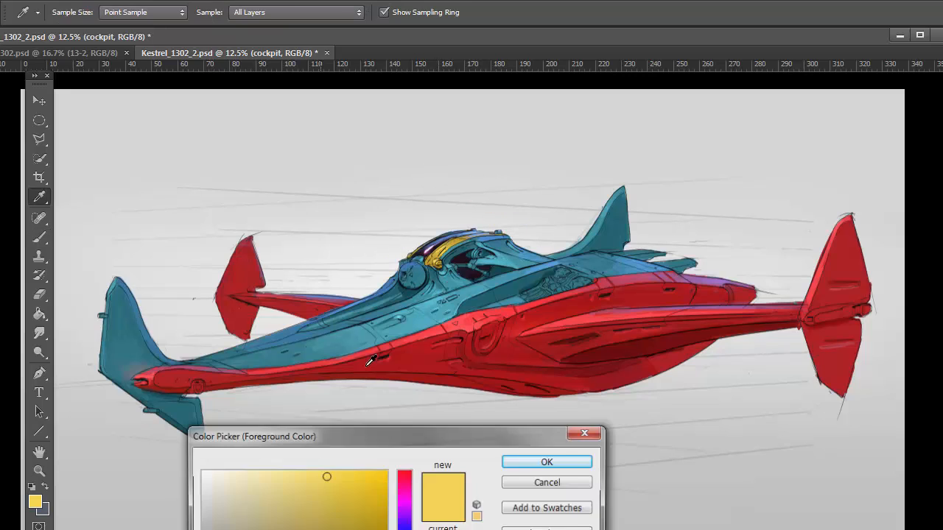
{"action": "left_click", "coordinate": [327, 471]}
{"action": "left_click", "coordinate": [547, 462]}
{"action": "key", "text": "8"}
{"action": "key", "text": "8"}
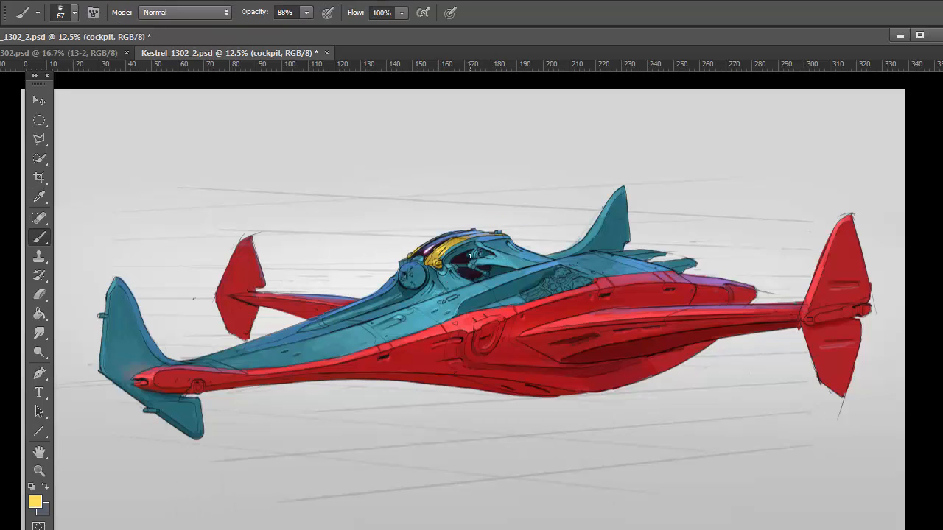
Step: Touch up the cockpit interior and teal fairing with sampled colours, and pick up blue for the nose's far edge
{"action": "left_click", "coordinate": [478, 280], "text": "alt"}
{"action": "left_click", "coordinate": [512, 251], "text": "alt"}
{"action": "left_click", "coordinate": [344, 308], "text": "alt"}
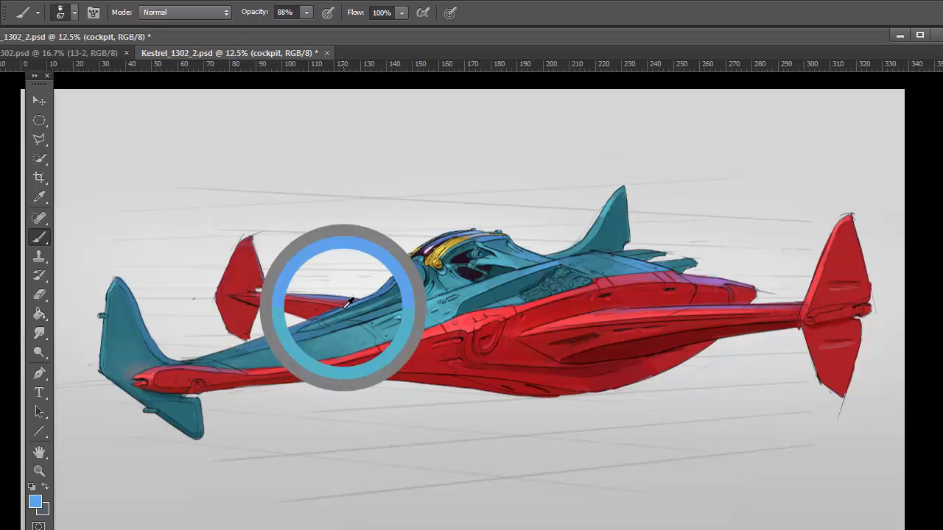
Step: Clean the far red wing's edge with the eraser and shade its root near the fin with dark reds at 44%
{"action": "left_click", "coordinate": [318, 305], "text": "alt"}
{"action": "key", "text": "e"}
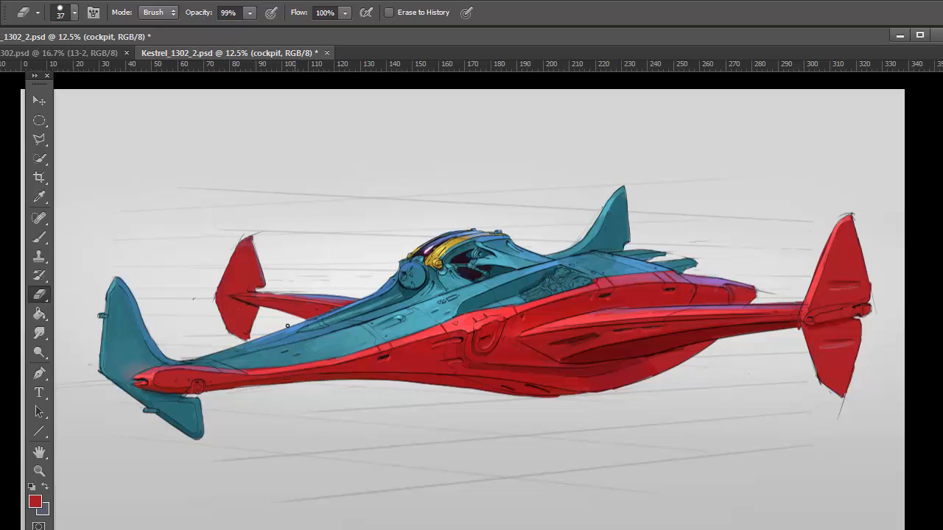
{"action": "key", "text": "b"}
{"action": "left_click", "coordinate": [255, 298], "text": "alt"}
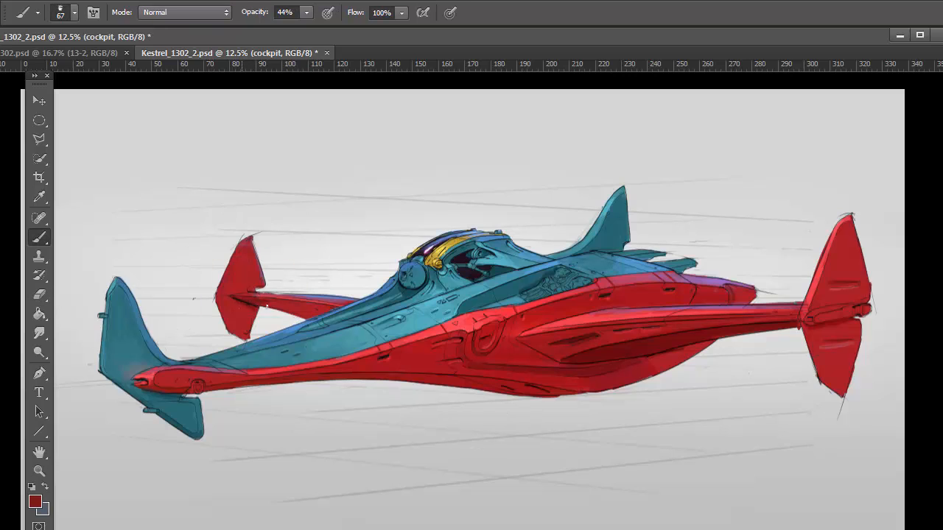
{"action": "left_click", "coordinate": [253, 297], "text": "alt"}
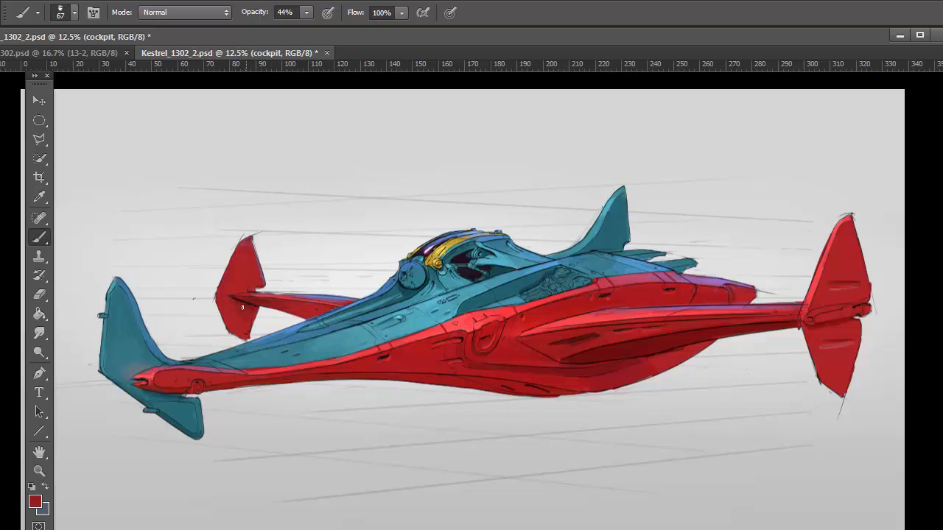
Step: Brighten the far red fin and retouch the cockpit surround with sampled reds and teals, using up to 77% opacity, and save the file
{"action": "left_click", "coordinate": [496, 323], "text": "alt"}
{"action": "left_click", "coordinate": [475, 299], "text": "alt"}
{"action": "left_click", "coordinate": [553, 263], "text": "alt"}
{"action": "left_click", "coordinate": [490, 257], "text": "alt"}
{"action": "key", "text": "7"}
{"action": "key", "text": "7"}
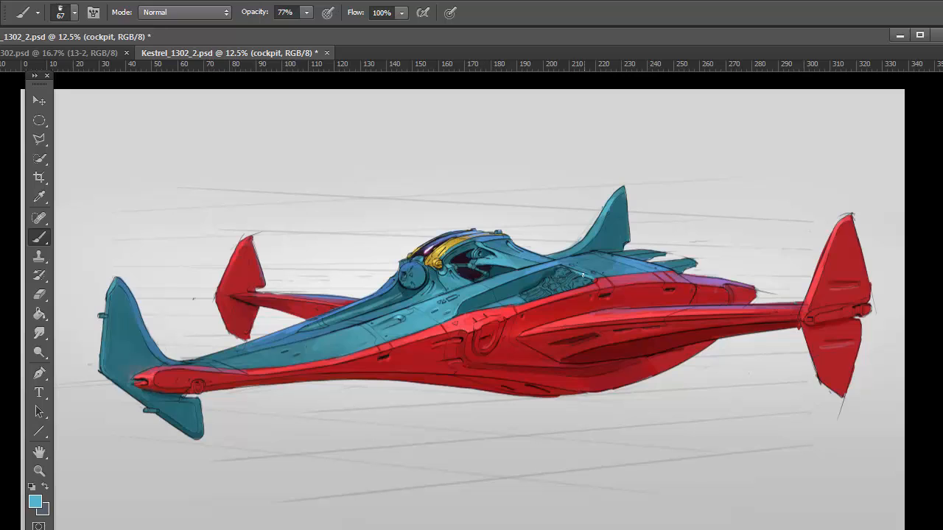
{"action": "key", "text": "ctrl+s"}
Step: Sample the fin colours, mix a new teal and paint it across the cockpit opening's details at 77% opacity
{"action": "left_click", "coordinate": [244, 254], "text": "alt"}
{"action": "left_click", "coordinate": [617, 203], "text": "alt"}
{"action": "left_click", "coordinate": [35, 502]}
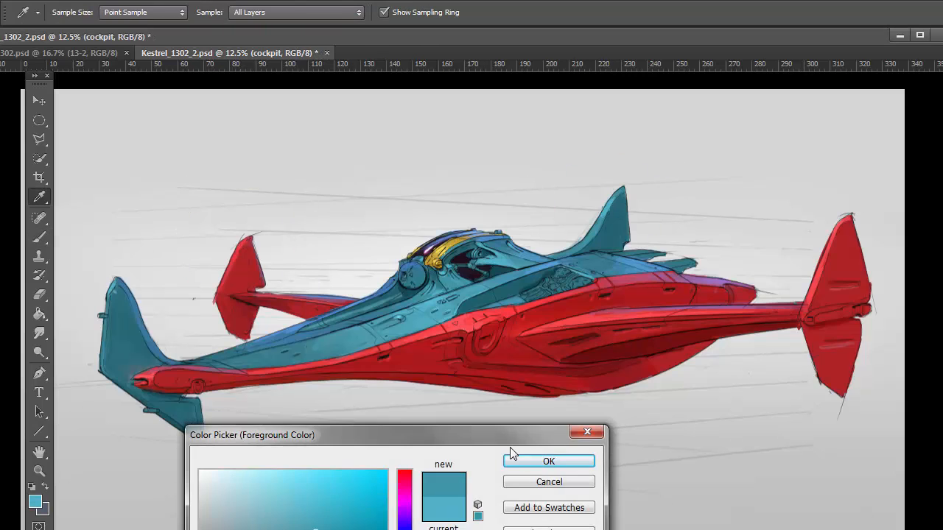
{"action": "left_click", "coordinate": [548, 458]}
{"action": "left_click_drag", "start_coordinate": [449, 271], "coordinate": [477, 268]}
Step: Choose a lighter cyan and paint highlights below the cockpit and along the teal nose at 44% opacity
{"action": "key", "text": "4"}
{"action": "key", "text": "4"}
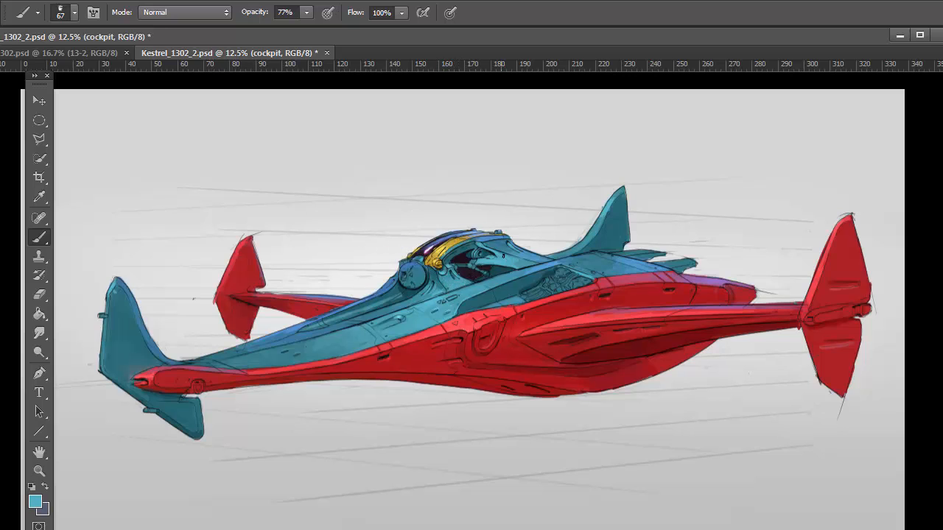
{"action": "left_click", "coordinate": [309, 507]}
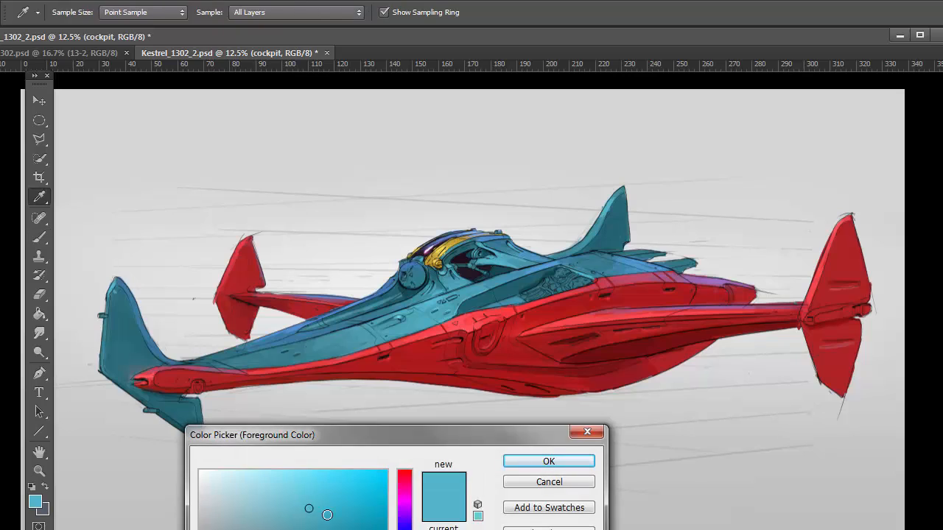
{"action": "key", "text": "Return"}
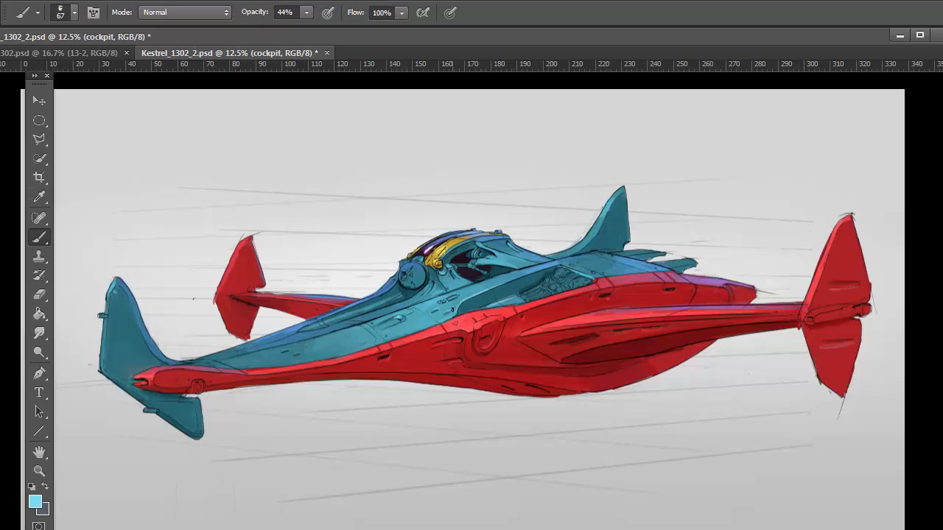
{"action": "left_click_drag", "start_coordinate": [448, 283], "coordinate": [442, 295]}
{"action": "left_click", "coordinate": [318, 332], "text": "alt"}
{"action": "left_click_drag", "start_coordinate": [307, 333], "coordinate": [206, 360]}
Step: Add a new layer above the finer layer and paint light blue nose highlights with a 47 px brush at 88% and 44% opacity
{"action": "key", "text": "alt+bracketright"}
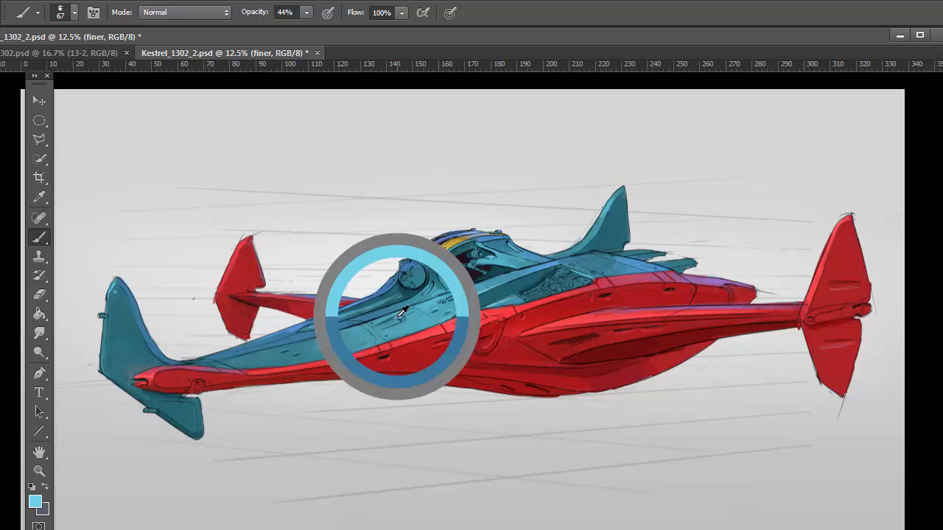
{"action": "left_click", "coordinate": [404, 306], "text": "alt"}
{"action": "key", "text": "8"}
{"action": "key", "text": "8"}
{"action": "key", "text": "bracketleft"}
{"action": "key", "text": "bracketleft"}
{"action": "key", "text": "ctrl+shift+n"}
{"action": "key", "text": "Return"}
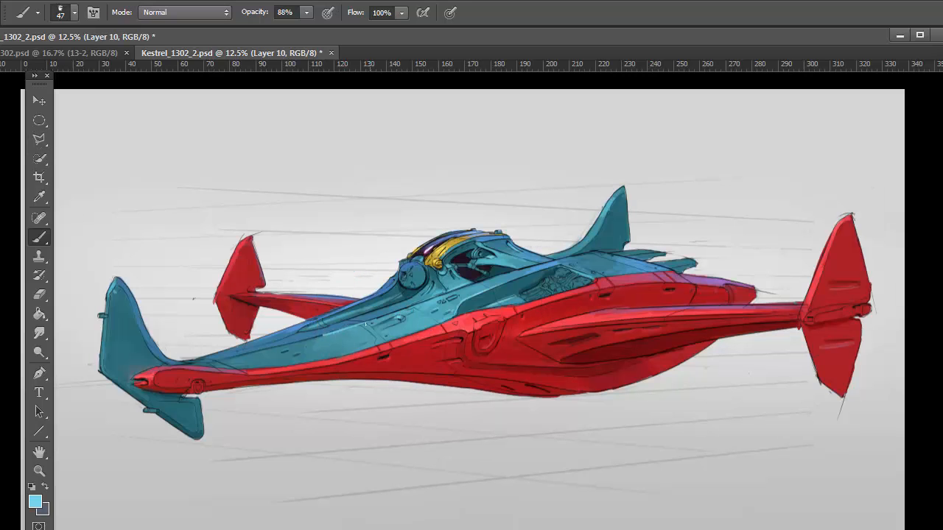
{"action": "key", "text": "4"}
{"action": "key", "text": "4"}
{"action": "left_click_drag", "start_coordinate": [323, 335], "coordinate": [261, 351]}
Step: Mix lighter reds from sampled hull colours and paint highlights along the red hull's upper edge and near wing root
{"action": "left_click", "coordinate": [459, 323], "text": "alt"}
{"action": "left_click", "coordinate": [35, 501]}
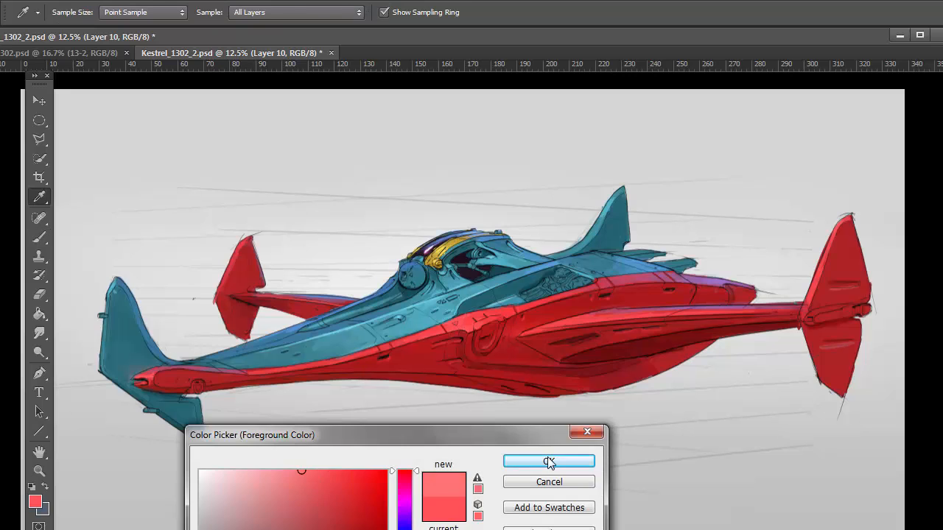
{"action": "left_click", "coordinate": [550, 461]}
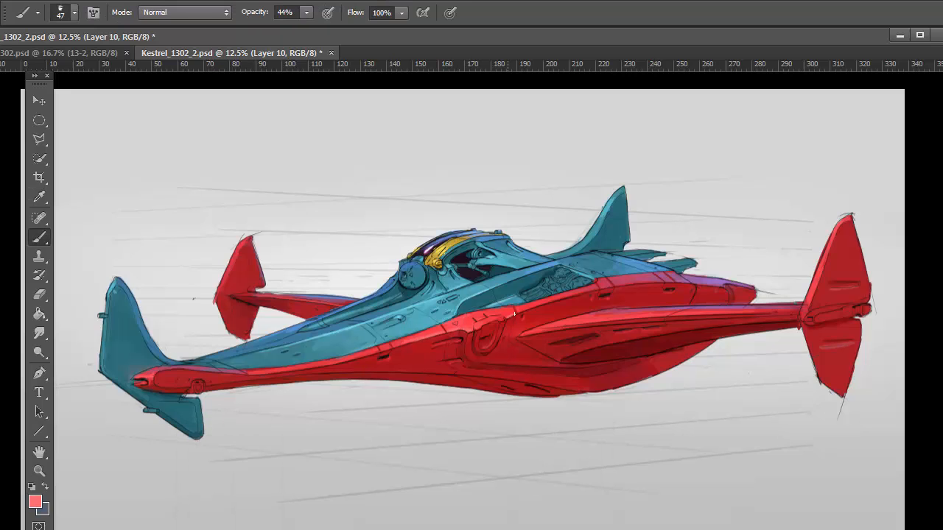
{"action": "left_click", "coordinate": [530, 310], "text": "alt"}
{"action": "left_click", "coordinate": [34, 502]}
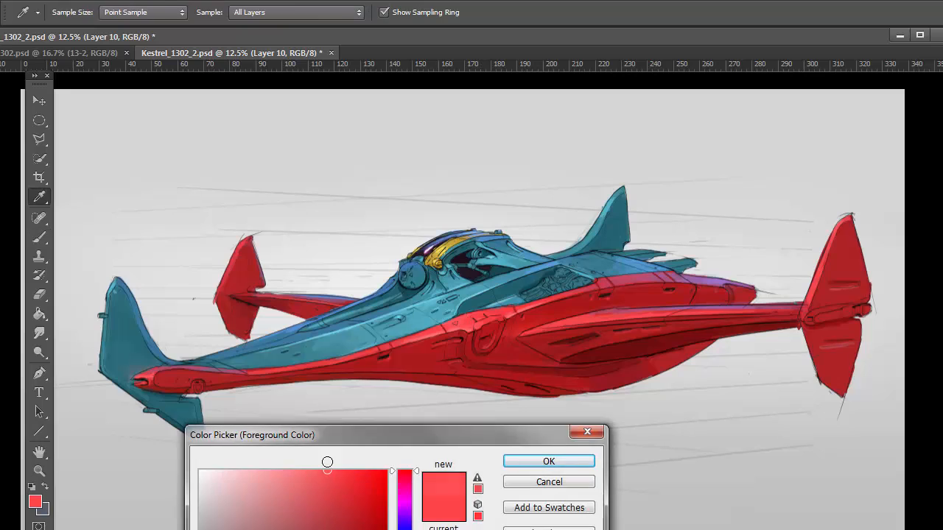
{"action": "key", "text": "Return"}
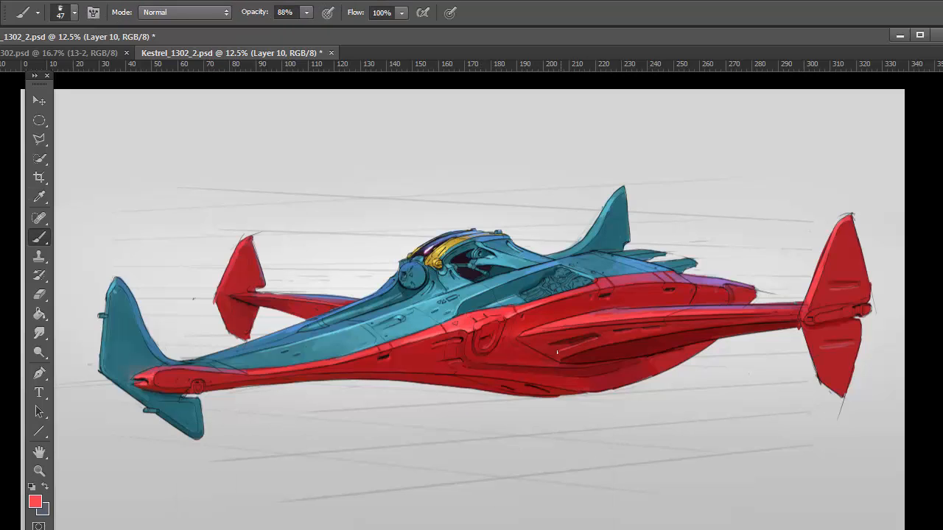
Step: Blend the area around the near wing's vents and the oval hull panel with sampled reds at 33% opacity
{"action": "left_click", "coordinate": [567, 344], "text": "alt"}
{"action": "key", "text": "3"}
{"action": "key", "text": "3"}
{"action": "left_click", "coordinate": [481, 341], "text": "alt"}
Step: Retouch the cockpit surround and nose with sampled teals at 33% opacity and the red hull panels with light red at 77%
{"action": "left_click", "coordinate": [447, 271], "text": "alt"}
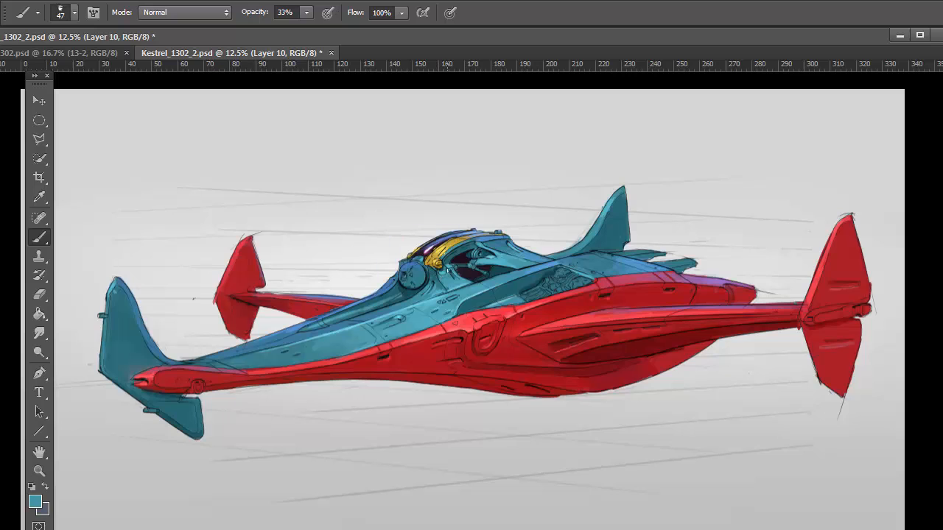
{"action": "left_click", "coordinate": [494, 253], "text": "alt"}
{"action": "left_click", "coordinate": [383, 308], "text": "alt"}
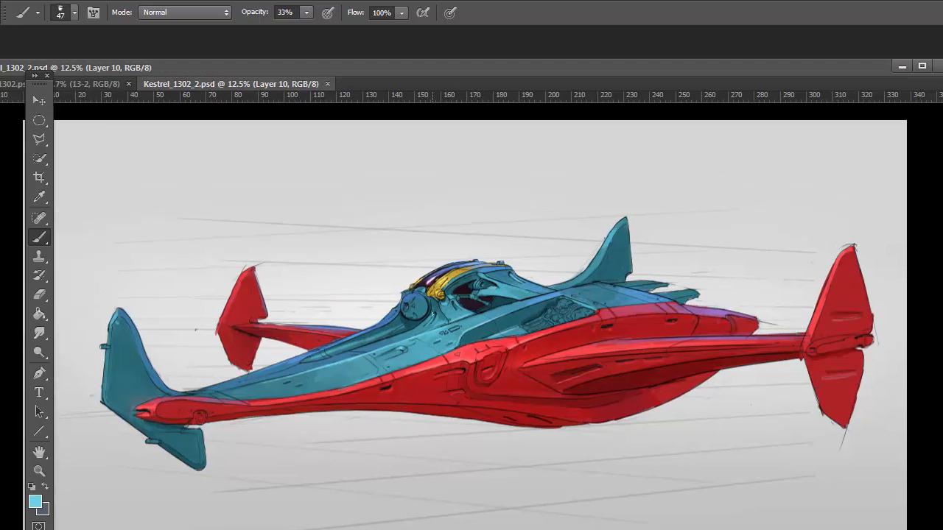
{"action": "left_click", "coordinate": [427, 321], "text": "alt"}
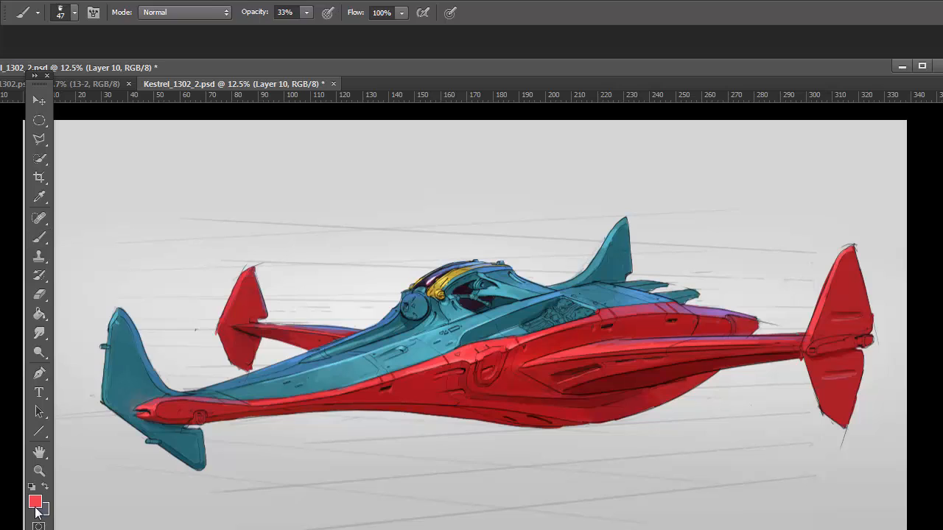
{"action": "left_click", "coordinate": [489, 377], "text": "alt"}
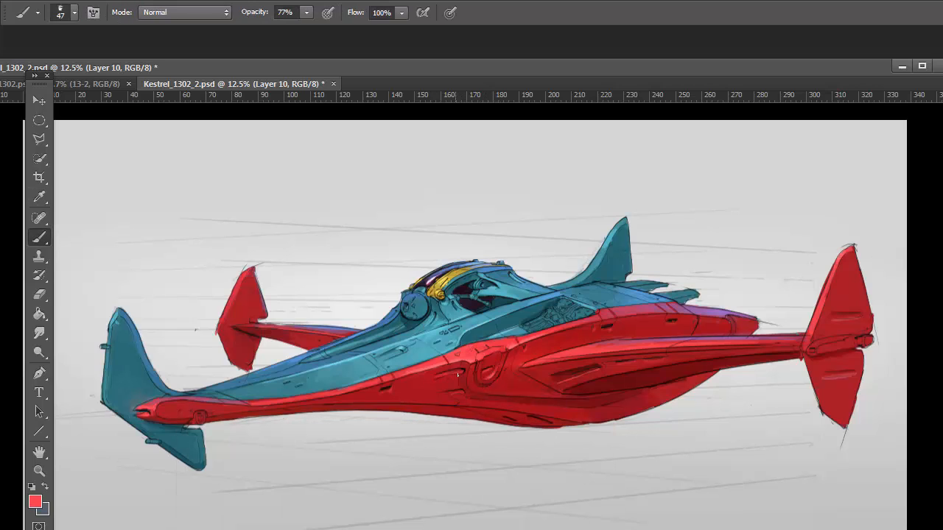
Step: Darken the belly's lower edge with deep red on the seccolor layer and erase the colour spilling past the outline
{"action": "left_click", "coordinate": [570, 392], "text": "alt"}
{"action": "left_click", "coordinate": [571, 392], "text": "ctrl"}
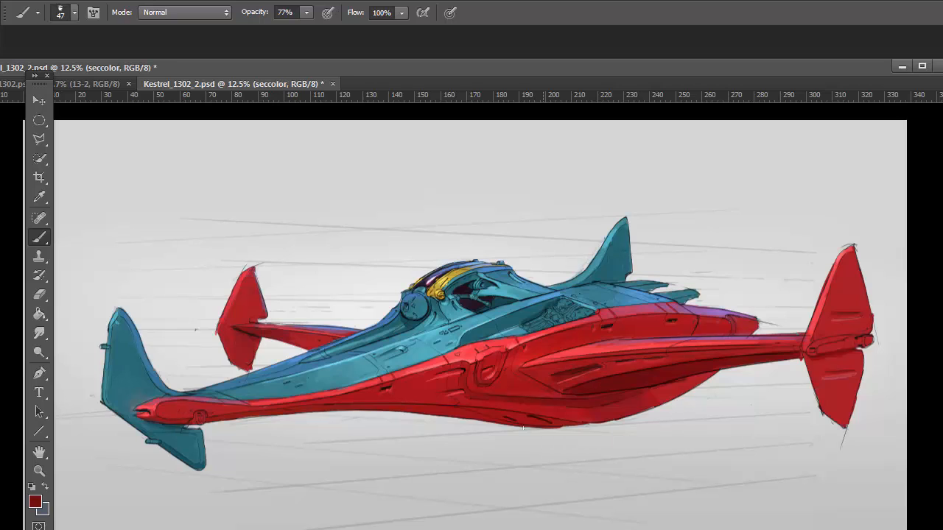
{"action": "key", "text": "e"}
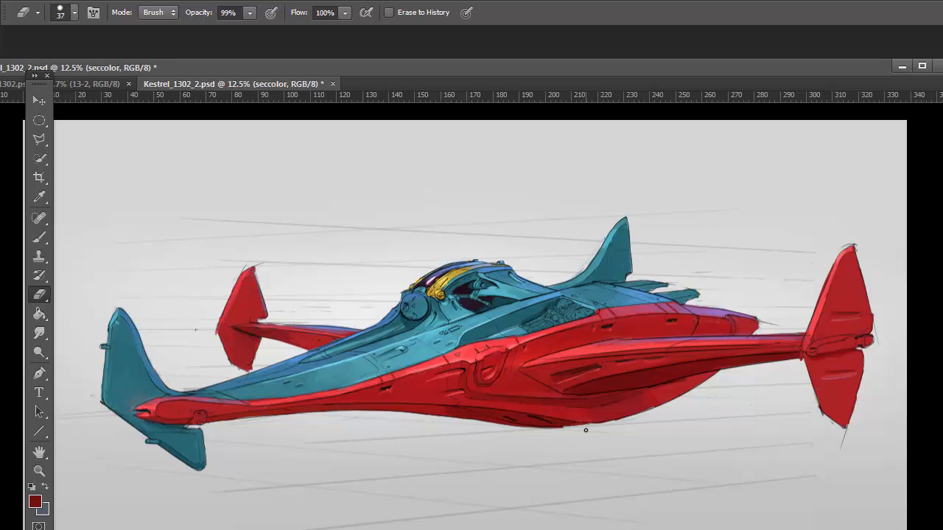
{"action": "left_click", "coordinate": [573, 428], "text": "ctrl"}
{"action": "left_click", "coordinate": [573, 427], "text": "ctrl"}
{"action": "left_click", "coordinate": [572, 427], "text": "ctrl"}
{"action": "left_click", "coordinate": [572, 428], "text": "ctrl"}
Step: Create a layer named metalparts and paint the rear exhausts and part of the engine bay grey-brown at 88% opacity
{"action": "key", "text": "b"}
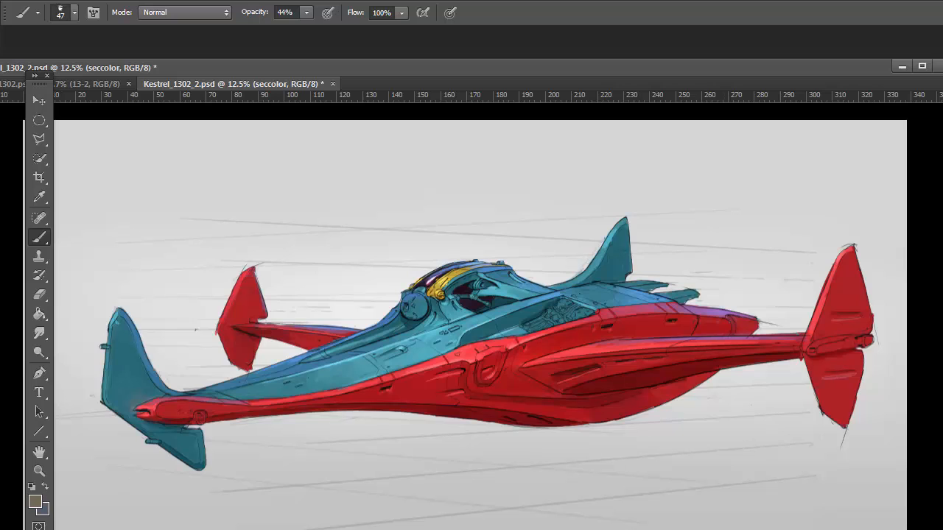
{"action": "key", "text": "ctrl+shift+n"}
{"action": "type", "text": "metalparts"}
{"action": "key", "text": "Return"}
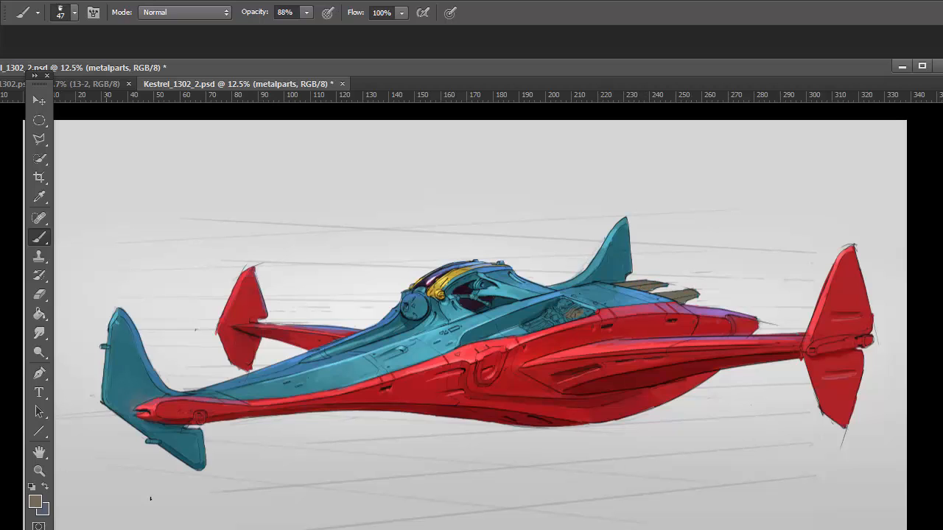
{"action": "left_click_drag", "start_coordinate": [857, 340], "coordinate": [866, 341]}
{"action": "key", "text": "ctrl+z"}
Step: Shade the rear exhausts with a newly mixed metal colour and add a sampled reflection along their upper edge at 33% opacity
{"action": "left_click", "coordinate": [35, 502]}
{"action": "left_click", "coordinate": [280, 529]}
{"action": "left_click", "coordinate": [548, 461]}
{"action": "left_click_drag", "start_coordinate": [642, 287], "coordinate": [665, 285]}
{"action": "left_click", "coordinate": [635, 292], "text": "alt"}
{"action": "key", "text": "3"}
{"action": "key", "text": "3"}
{"action": "left_click_drag", "start_coordinate": [630, 285], "coordinate": [655, 281]}
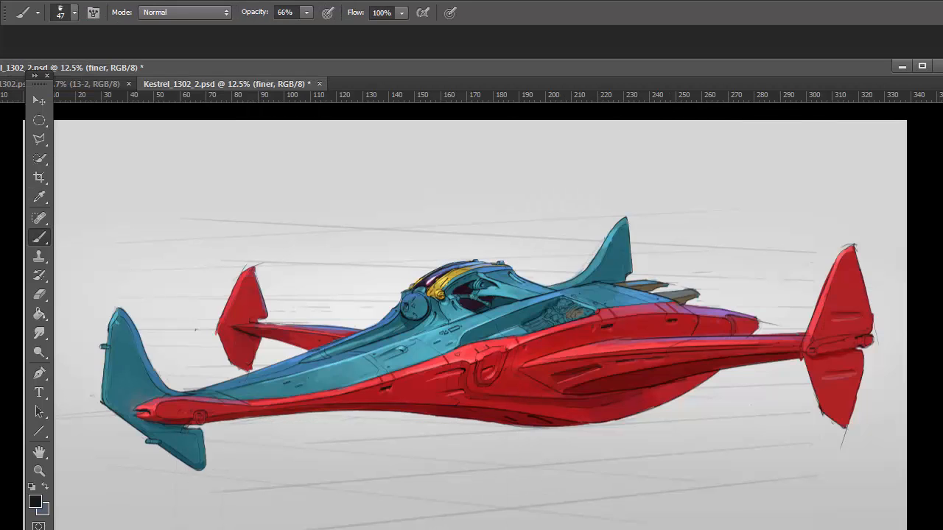
Step: Sketch the far-side exhaust's outline between the cockpit and rear fin in black on the finer layer, 20 px at 66% opacity
{"action": "left_click", "coordinate": [648, 276], "text": "alt"}
{"action": "key", "text": "i"}
{"action": "left_click", "coordinate": [575, 446]}
{"action": "key", "text": "ctrl+space"}
{"action": "left_click_drag", "start_coordinate": [514, 270], "coordinate": [792, 292]}
{"action": "right_click", "coordinate": [614, 228]}
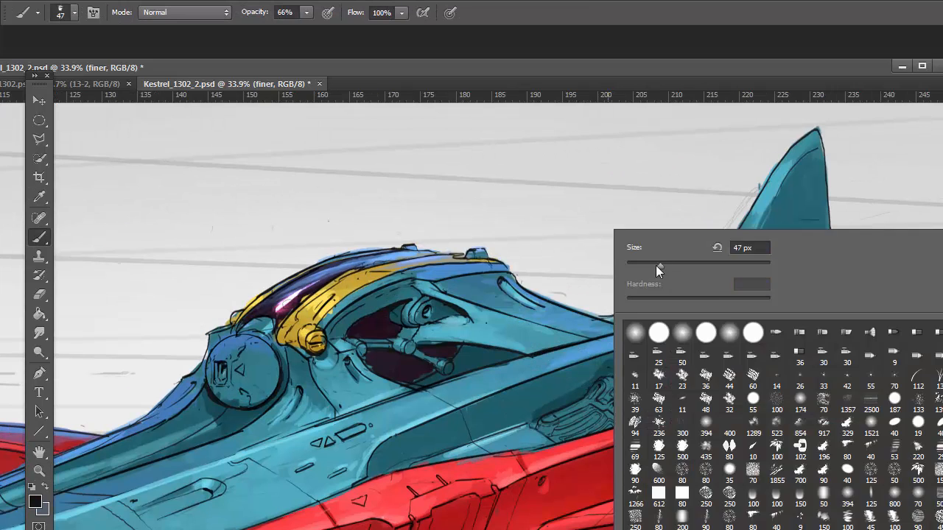
{"action": "left_click_drag", "start_coordinate": [656, 269], "coordinate": [643, 270]}
{"action": "left_click", "coordinate": [583, 307]}
{"action": "left_click_drag", "start_coordinate": [575, 308], "coordinate": [677, 292]}
{"action": "left_click", "coordinate": [536, 294], "text": "shift"}
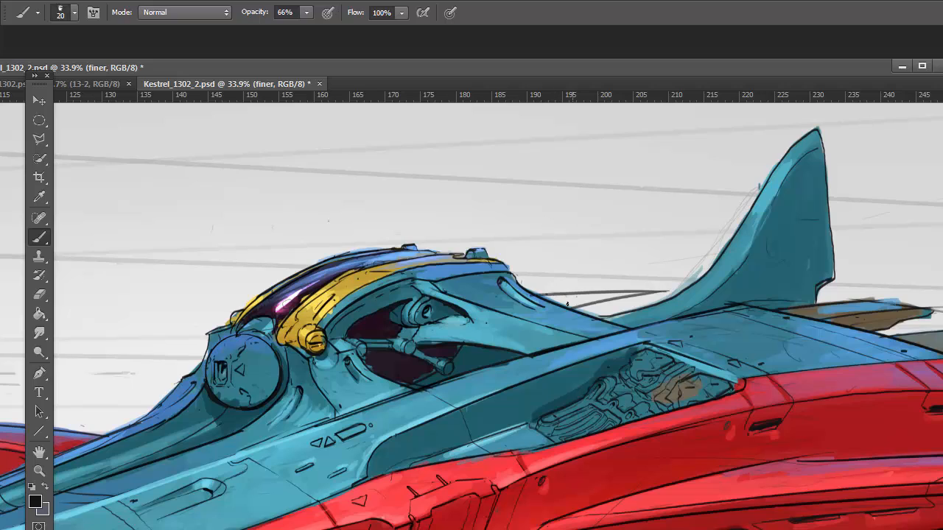
{"action": "left_click_drag", "start_coordinate": [650, 297], "coordinate": [693, 281]}
{"action": "mouse_move", "coordinate": [547, 293]}
{"action": "left_mouse_down"}
{"action": "mouse_move", "coordinate": [633, 280]}
{"action": "mouse_move", "coordinate": [619, 284]}
{"action": "mouse_move", "coordinate": [648, 298]}
{"action": "left_mouse_up"}
Step: On the base layer, fill the lower part of the new far-side shape with sampled light and dark teals
{"action": "key", "text": "alt+bracketleft"}
{"action": "left_click", "coordinate": [724, 366], "text": "alt"}
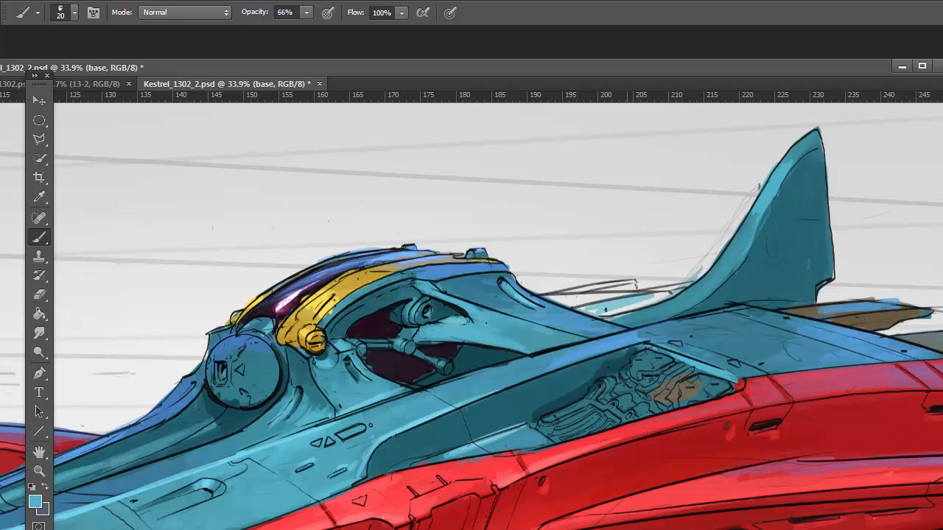
{"action": "mouse_move", "coordinate": [597, 313]}
{"action": "left_mouse_down"}
{"action": "mouse_move", "coordinate": [661, 298]}
{"action": "mouse_move", "coordinate": [651, 300]}
{"action": "left_mouse_up"}
{"action": "left_click", "coordinate": [656, 309], "text": "alt"}
{"action": "key", "text": "8"}
{"action": "key", "text": "8"}
{"action": "left_click_drag", "start_coordinate": [582, 310], "coordinate": [626, 299]}
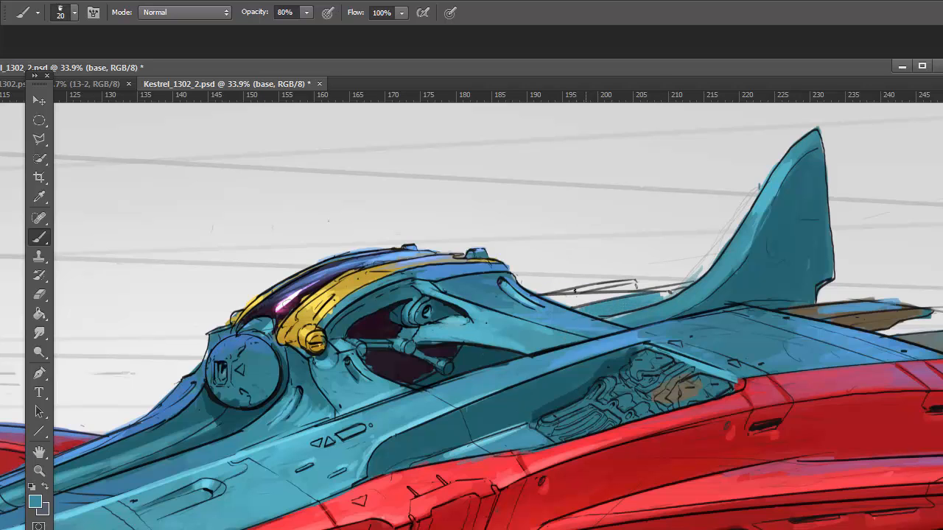
Step: Mix a brighter blue and paint the upper surface of the far-side shape behind the cockpit
{"action": "left_click_drag", "start_coordinate": [551, 308], "coordinate": [636, 293]}
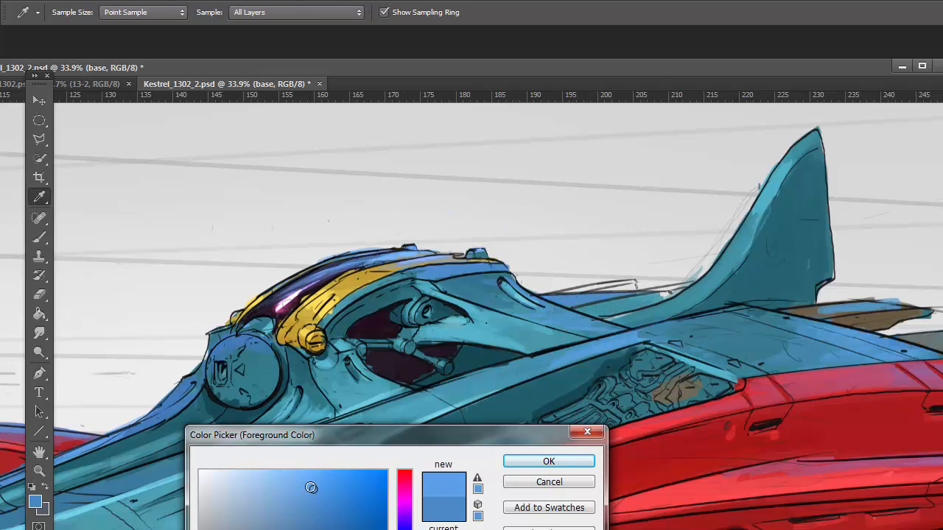
{"action": "left_click_drag", "start_coordinate": [560, 297], "coordinate": [626, 282]}
{"action": "left_click_drag", "start_coordinate": [649, 293], "coordinate": [692, 281]}
Step: Paint the tip of the far-side exhaust brown at 88% opacity
{"action": "left_click", "coordinate": [668, 291], "text": "alt"}
{"action": "key", "text": "3"}
{"action": "key", "text": "3"}
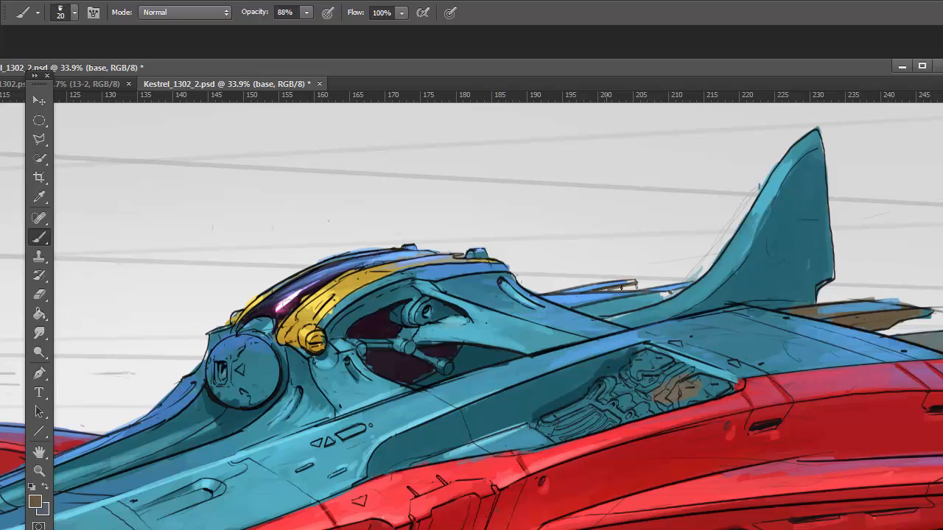
{"action": "mouse_move", "coordinate": [591, 292]}
{"action": "left_mouse_down"}
{"action": "mouse_move", "coordinate": [637, 284]}
{"action": "mouse_move", "coordinate": [673, 295]}
{"action": "left_mouse_up"}
{"action": "key", "text": "8"}
{"action": "key", "text": "8"}
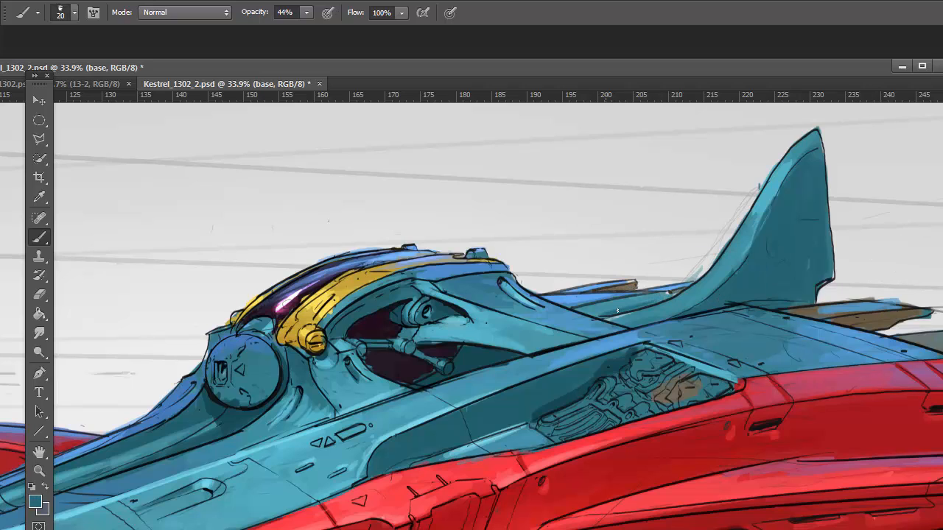
Step: Blend sampled teals into the lower part of the far-side shape in front of the rear fin and save the file
{"action": "left_click", "coordinate": [642, 305], "text": "alt"}
{"action": "left_click_drag", "start_coordinate": [576, 322], "coordinate": [624, 316]}
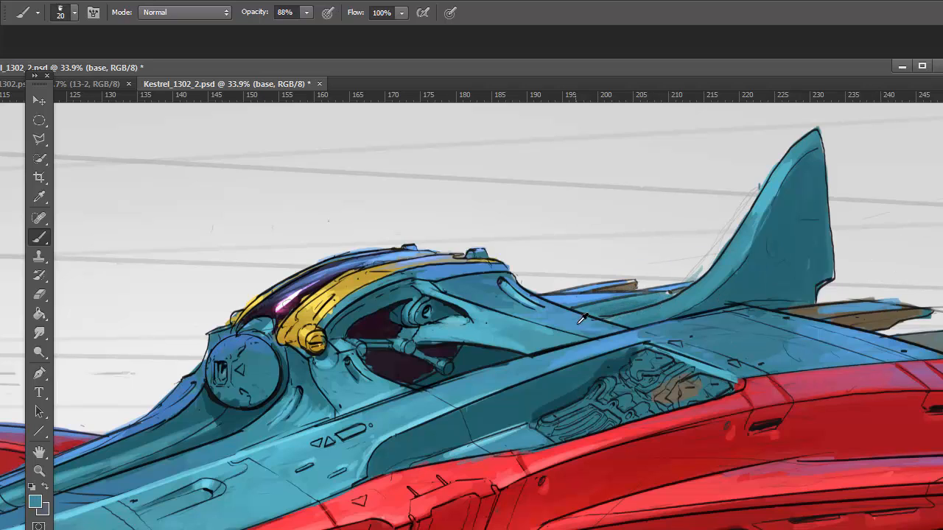
{"action": "left_click", "coordinate": [625, 343], "text": "alt"}
{"action": "key", "text": "z"}
{"action": "left_click", "coordinate": [653, 421], "text": "alt"}
{"action": "left_click", "coordinate": [652, 421], "text": "alt"}
{"action": "key", "text": "ctrl+s"}
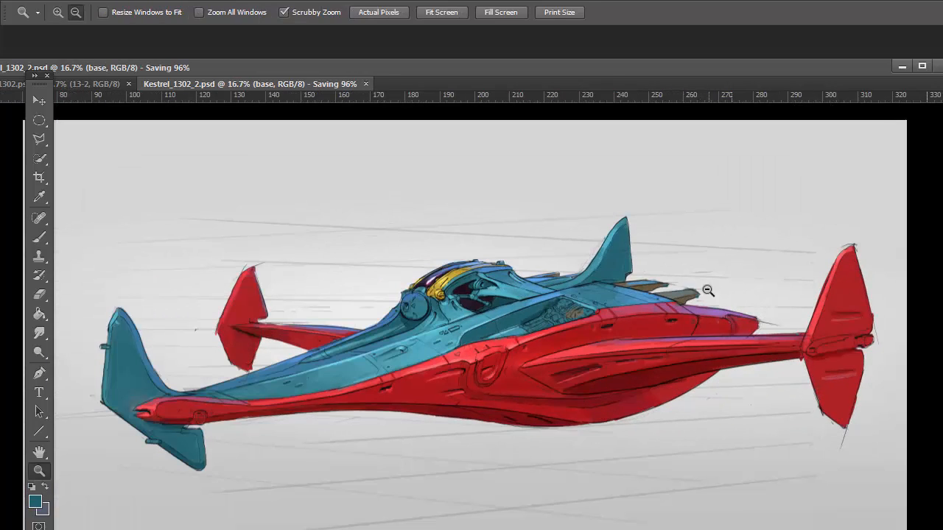
Step: Make the metalparts layer active, mix a new paint colour and set the brush to 44 px at 77% opacity
{"action": "key", "text": "b"}
{"action": "left_click", "coordinate": [684, 287], "text": "ctrl"}
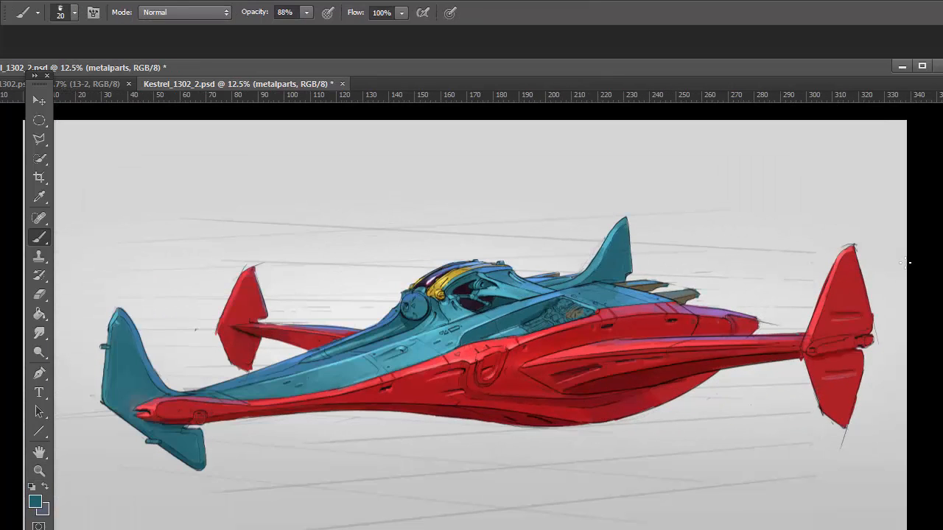
{"action": "key", "text": "e"}
{"action": "left_click", "coordinate": [35, 502]}
{"action": "left_click", "coordinate": [254, 493]}
{"action": "left_click", "coordinate": [560, 460]}
{"action": "key", "text": "b"}
{"action": "key", "text": "7"}
{"action": "key", "text": "7"}
{"action": "right_click", "coordinate": [531, 405]}
{"action": "left_click_drag", "start_coordinate": [545, 263], "coordinate": [551, 263]}
{"action": "key", "text": "Return"}
Step: Mix a dark grey and cover the mechanical parts in the engine bay behind the cockpit at 99% opacity
{"action": "left_click", "coordinate": [473, 378], "text": "alt"}
{"action": "left_click", "coordinate": [542, 375], "text": "alt"}
{"action": "left_click", "coordinate": [684, 312], "text": "alt"}
{"action": "left_click", "coordinate": [34, 502]}
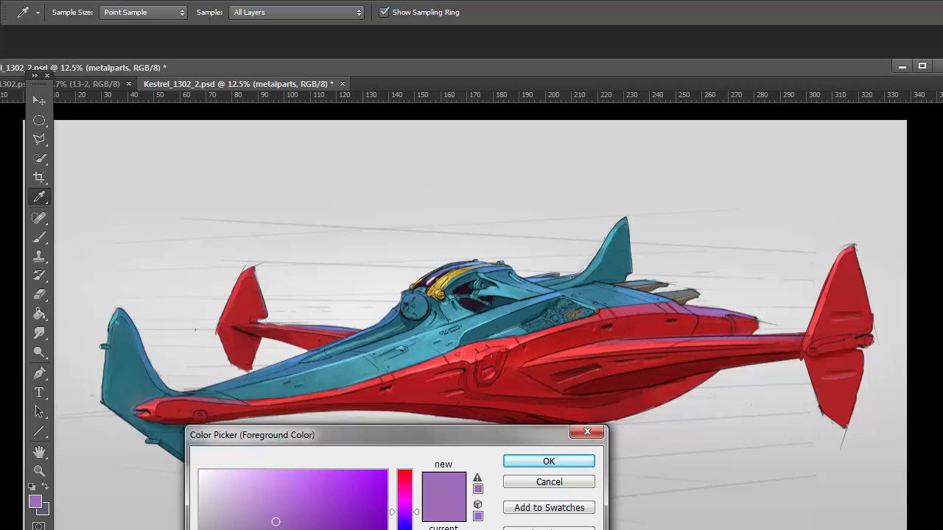
{"action": "left_click", "coordinate": [578, 316]}
{"action": "left_click", "coordinate": [549, 462]}
{"action": "key", "text": "z"}
{"action": "left_click", "coordinate": [545, 304]}
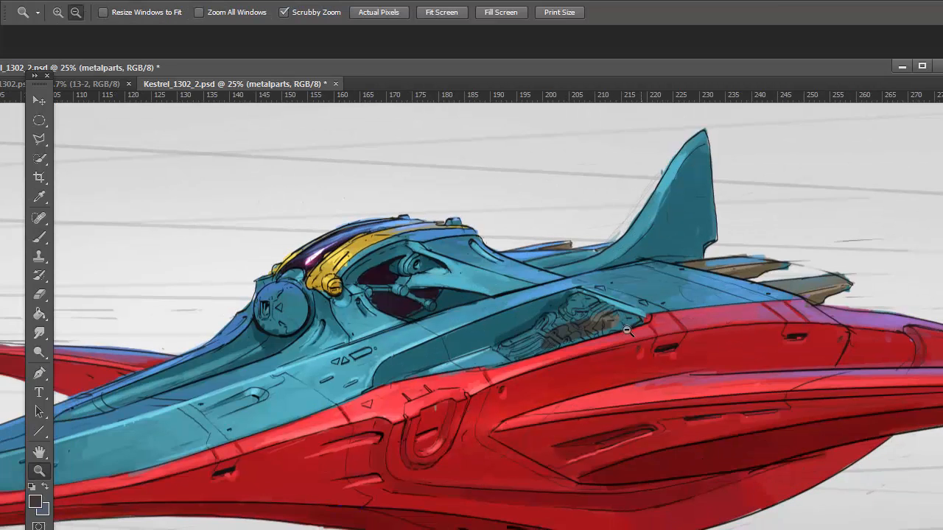
{"action": "left_click", "coordinate": [627, 331]}
{"action": "key", "text": "b"}
{"action": "mouse_move", "coordinate": [597, 325]}
{"action": "left_mouse_down"}
{"action": "mouse_move", "coordinate": [517, 367]}
{"action": "mouse_move", "coordinate": [504, 363]}
{"action": "mouse_move", "coordinate": [562, 325]}
{"action": "mouse_move", "coordinate": [601, 315]}
{"action": "mouse_move", "coordinate": [651, 331]}
{"action": "mouse_move", "coordinate": [624, 313]}
{"action": "mouse_move", "coordinate": [582, 315]}
{"action": "mouse_move", "coordinate": [593, 288]}
{"action": "mouse_move", "coordinate": [574, 304]}
{"action": "left_mouse_up"}
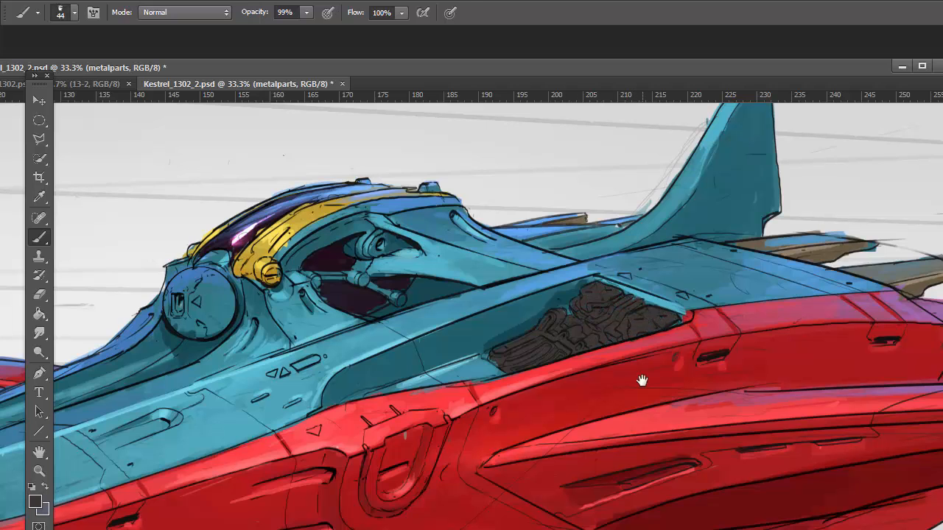
Step: Paint the nacelle between the rear red wingtip fins in the same dark grey
{"action": "left_click_drag", "start_coordinate": [642, 380], "coordinate": [81, 380]}
{"action": "mouse_move", "coordinate": [781, 417]}
{"action": "left_mouse_down"}
{"action": "mouse_move", "coordinate": [722, 438]}
{"action": "mouse_move", "coordinate": [766, 409]}
{"action": "mouse_move", "coordinate": [801, 429]}
{"action": "mouse_move", "coordinate": [858, 409]}
{"action": "mouse_move", "coordinate": [815, 413]}
{"action": "left_mouse_up"}
{"action": "left_click_drag", "start_coordinate": [469, 414], "coordinate": [834, 415]}
Step: Mix a lighter warm grey and paint the front engine parts with a 23 px brush at 44% opacity
{"action": "left_click", "coordinate": [34, 501]}
{"action": "key", "text": "Return"}
{"action": "key", "text": "b"}
{"action": "right_click", "coordinate": [449, 288]}
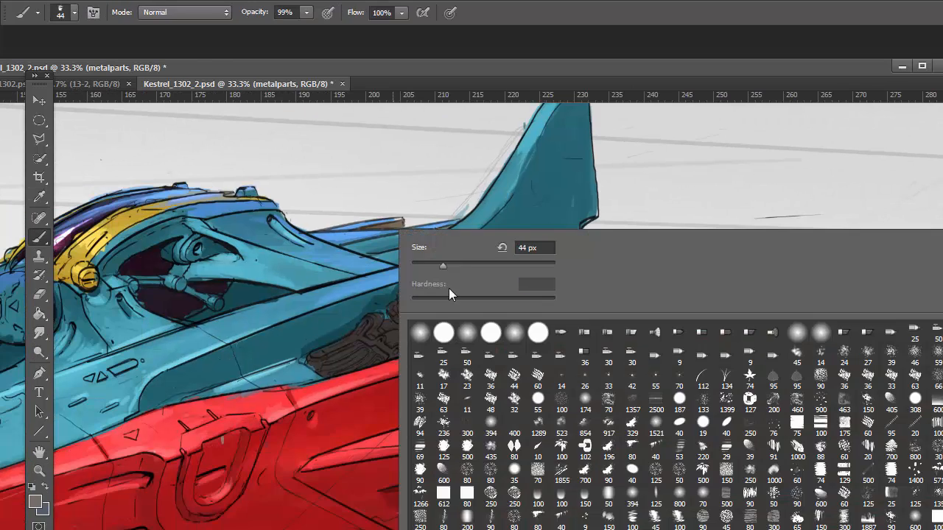
{"action": "key", "text": "Escape"}
{"action": "left_click_drag", "start_coordinate": [356, 351], "coordinate": [356, 366]}
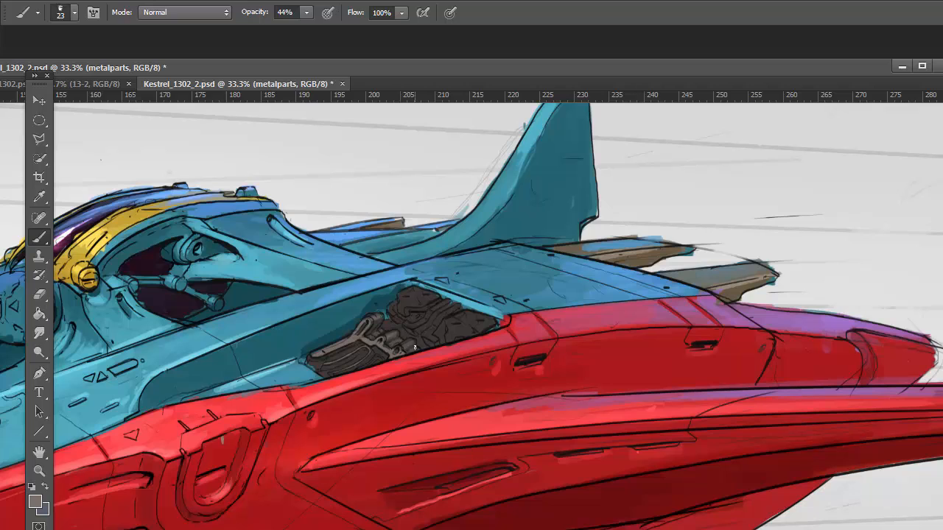
Step: Shade the front engine parts with dark grey at 33% opacity and add light grey accents at 66%
{"action": "key", "text": "3"}
{"action": "key", "text": "3"}
{"action": "left_click", "coordinate": [362, 336], "text": "alt"}
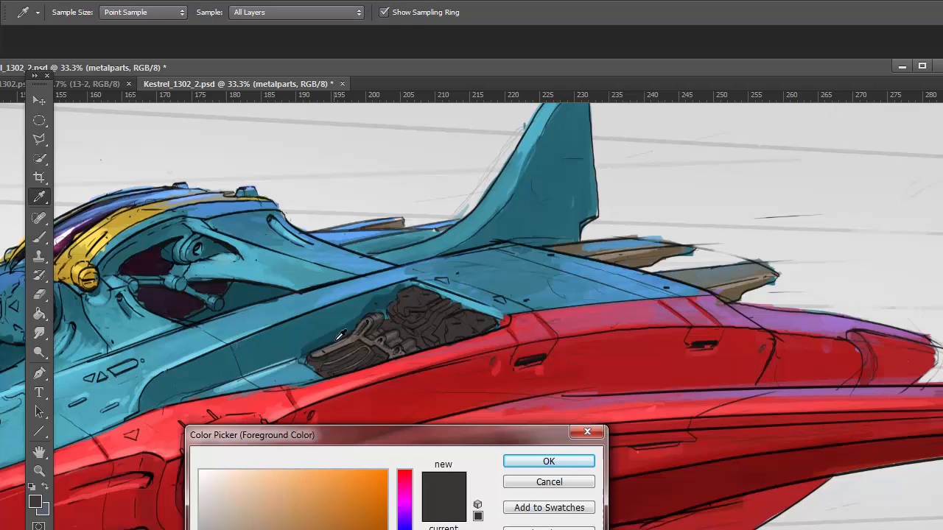
{"action": "left_click", "coordinate": [548, 459]}
{"action": "key", "text": "6"}
{"action": "key", "text": "6"}
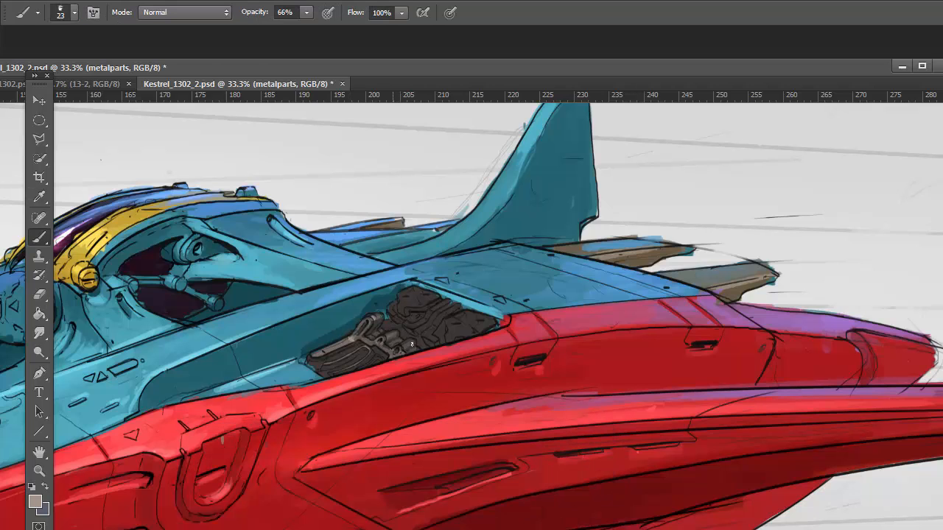
Step: Save the file and paint sampled warm grey pipes on the rear half of the engine at 66% opacity
{"action": "left_click", "coordinate": [413, 333], "text": "alt"}
{"action": "key", "text": "z"}
{"action": "key", "text": "ctrl+s"}
{"action": "mouse_move", "coordinate": [430, 311]}
{"action": "left_mouse_down"}
{"action": "mouse_move", "coordinate": [530, 238]}
{"action": "mouse_move", "coordinate": [557, 368]}
{"action": "mouse_move", "coordinate": [517, 316]}
{"action": "left_mouse_up"}
{"action": "key", "text": "b"}
{"action": "left_click_drag", "start_coordinate": [525, 372], "coordinate": [565, 409]}
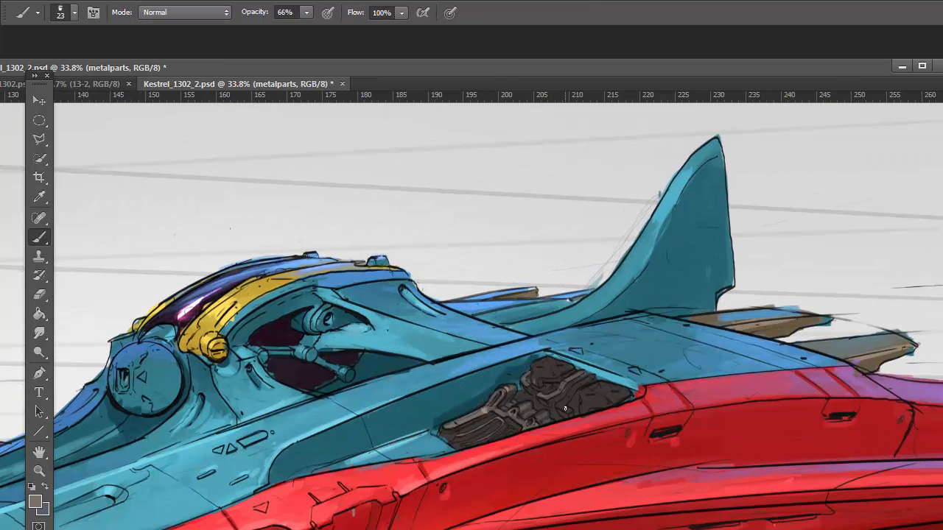
Step: Mix a near-black and deepen the gaps between the engine parts at 66% opacity
{"action": "left_click", "coordinate": [35, 502]}
{"action": "left_click", "coordinate": [501, 401]}
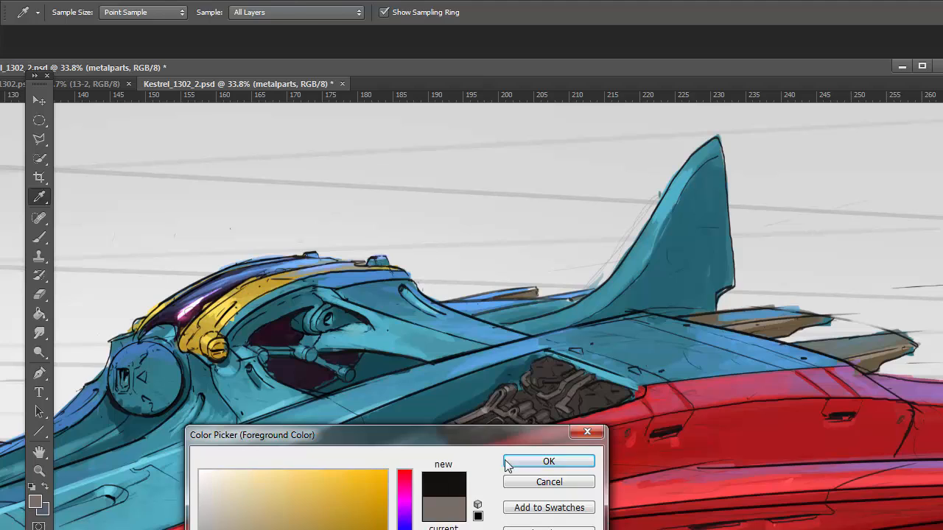
{"action": "left_click", "coordinate": [515, 458]}
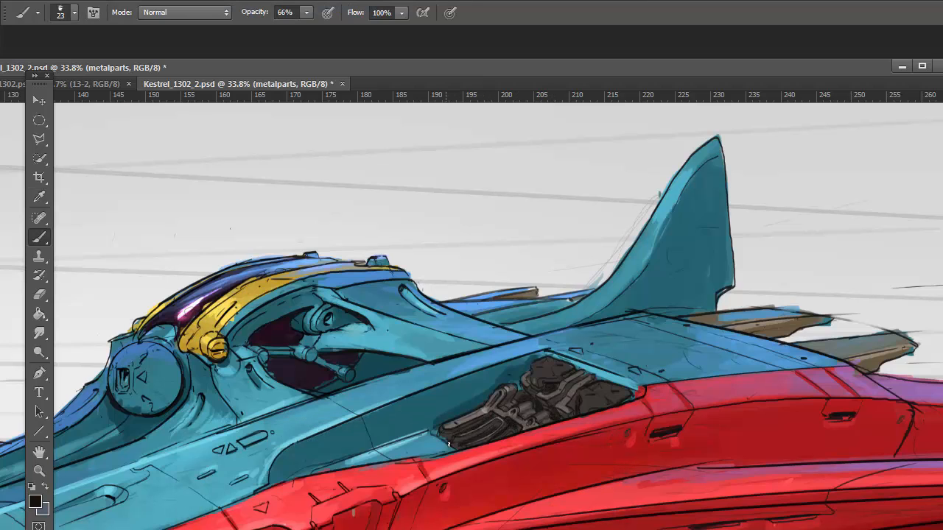
Step: Paint sampled dark teal shadow on the hull wall beside the engine at 44% opacity
{"action": "left_click", "coordinate": [481, 402], "text": "alt"}
{"action": "key", "text": "4"}
{"action": "key", "text": "4"}
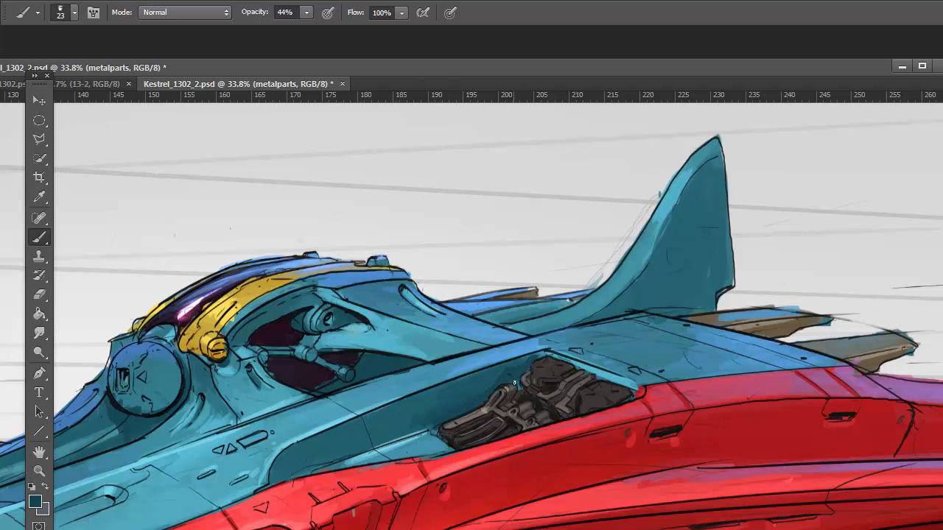
{"action": "key", "text": "o"}
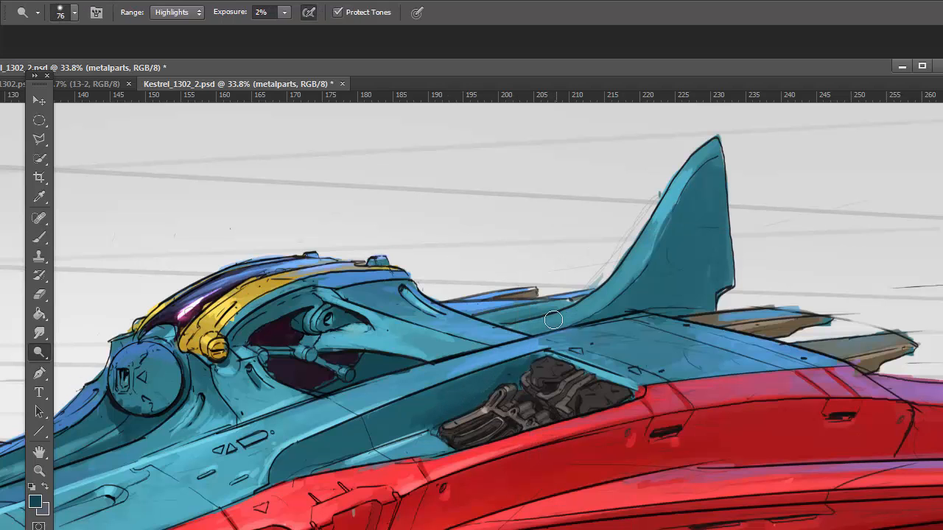
Step: Add light beige highlights to the engine pipes at 44% opacity and light blue reflections at 22%
{"action": "key", "text": "b"}
{"action": "left_click", "coordinate": [487, 411], "text": "alt"}
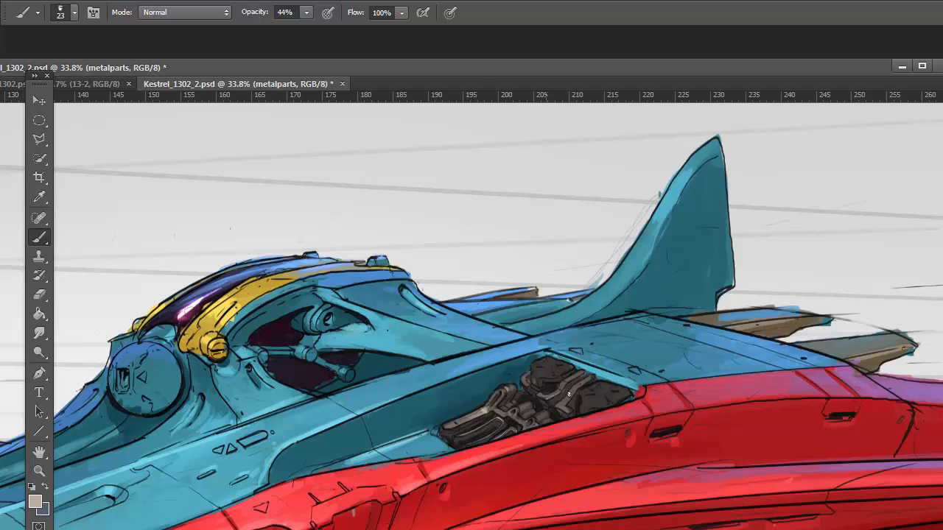
{"action": "left_click_drag", "start_coordinate": [530, 380], "coordinate": [520, 411]}
{"action": "left_click", "coordinate": [491, 403], "text": "alt"}
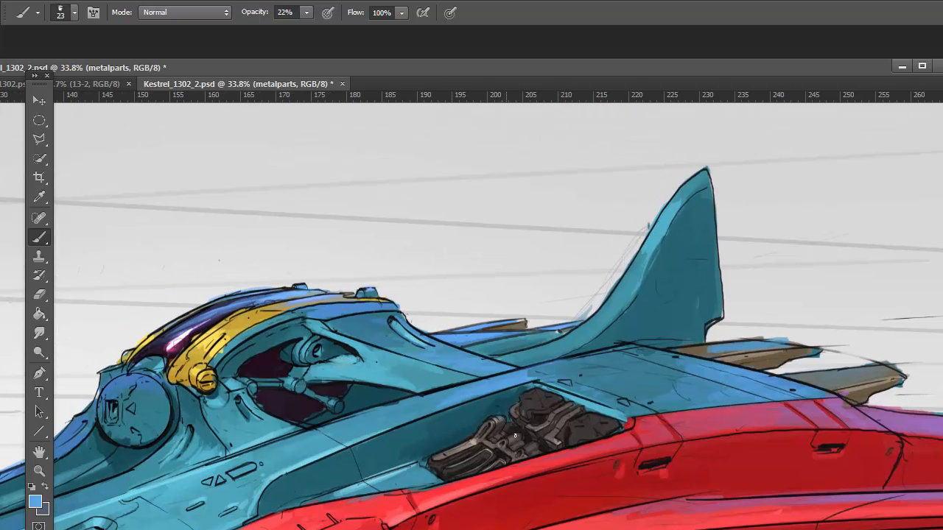
Step: Add a new layer and refine the engine pipes on it with sampled beige, grey and dark tones at 77% opacity
{"action": "left_click", "coordinate": [473, 444], "text": "alt"}
{"action": "key", "text": "ctrl+shift+alt+n"}
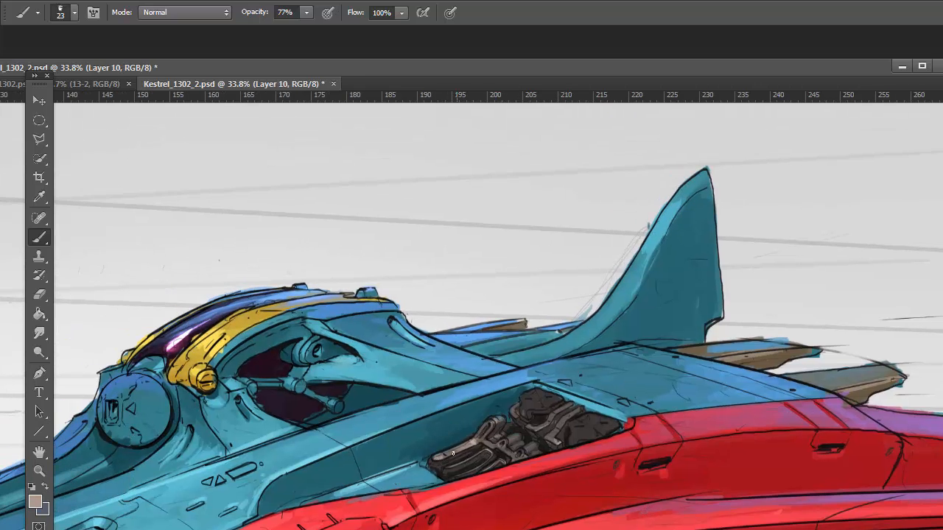
{"action": "left_click", "coordinate": [436, 457], "text": "alt"}
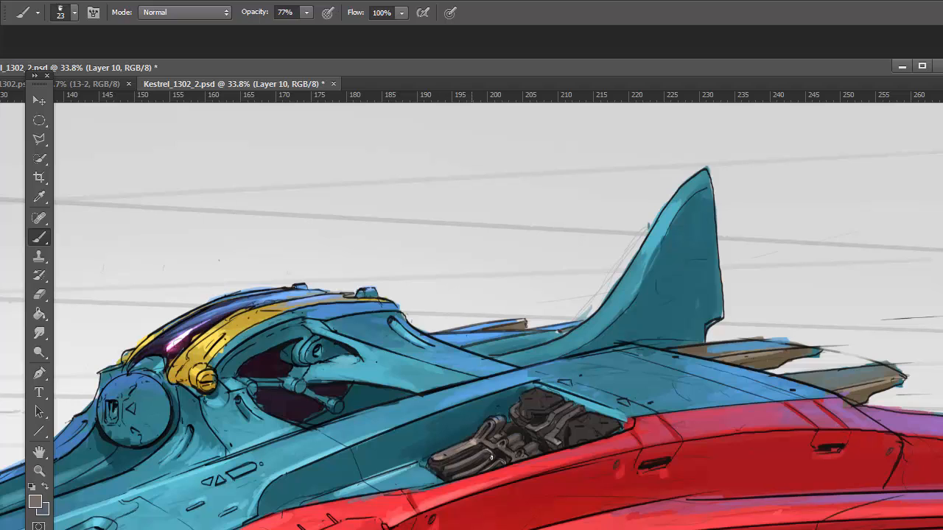
{"action": "left_click", "coordinate": [475, 446], "text": "alt"}
{"action": "left_click", "coordinate": [496, 430], "text": "alt"}
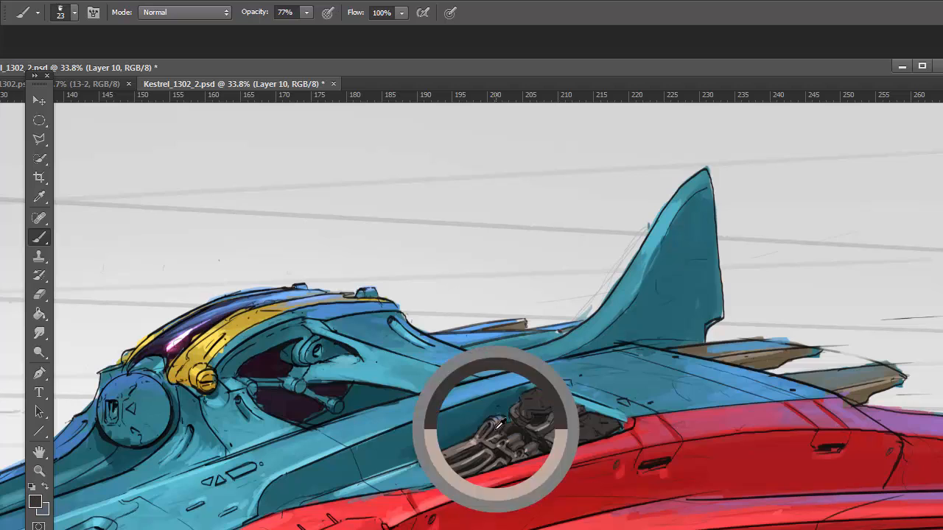
Step: Soften the engine highlights with sampled beige at 33% opacity, mix a dark teal for shadows and save the file
{"action": "left_click", "coordinate": [472, 444], "text": "alt"}
{"action": "key", "text": "3"}
{"action": "key", "text": "3"}
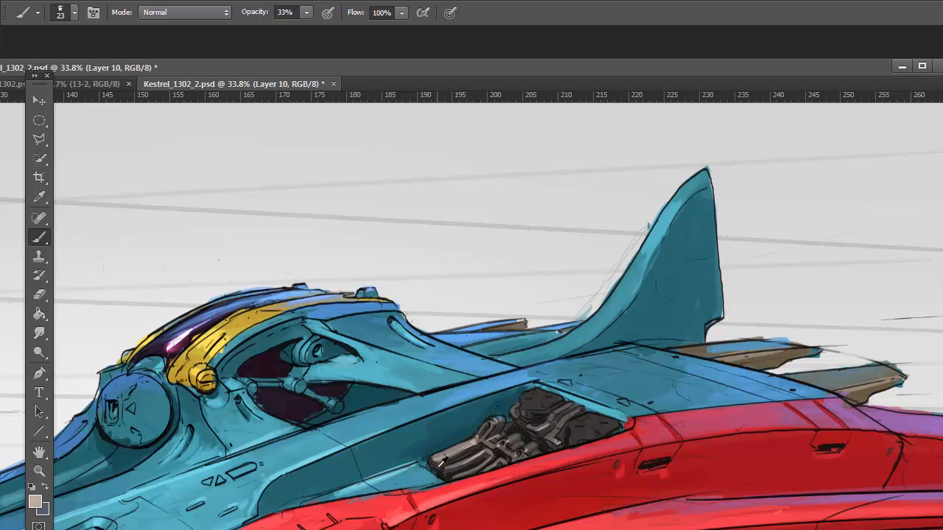
{"action": "left_click", "coordinate": [35, 502]}
{"action": "left_click", "coordinate": [545, 462]}
{"action": "mouse_move", "coordinate": [572, 260]}
{"action": "left_mouse_down"}
{"action": "mouse_move", "coordinate": [471, 261]}
{"action": "mouse_move", "coordinate": [612, 255]}
{"action": "mouse_move", "coordinate": [573, 258]}
{"action": "left_mouse_up"}
{"action": "key", "text": "ctrl+s"}
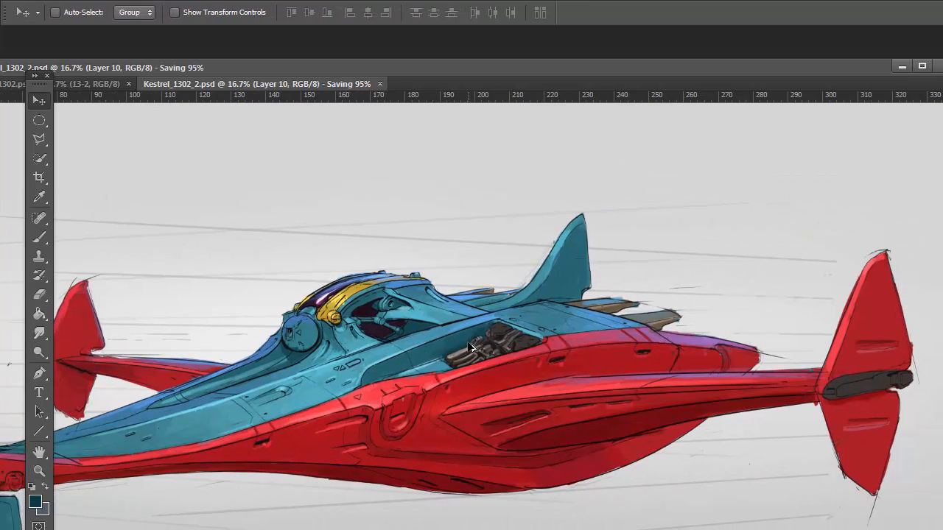
Step: On the metalparts layer, paint lighter beige-grey onto the rear wingtip nacelle with a 41 px brush at 44% opacity
{"action": "left_click", "coordinate": [461, 353], "text": "alt"}
{"action": "right_click", "coordinate": [805, 231]}
{"action": "left_click", "coordinate": [761, 403]}
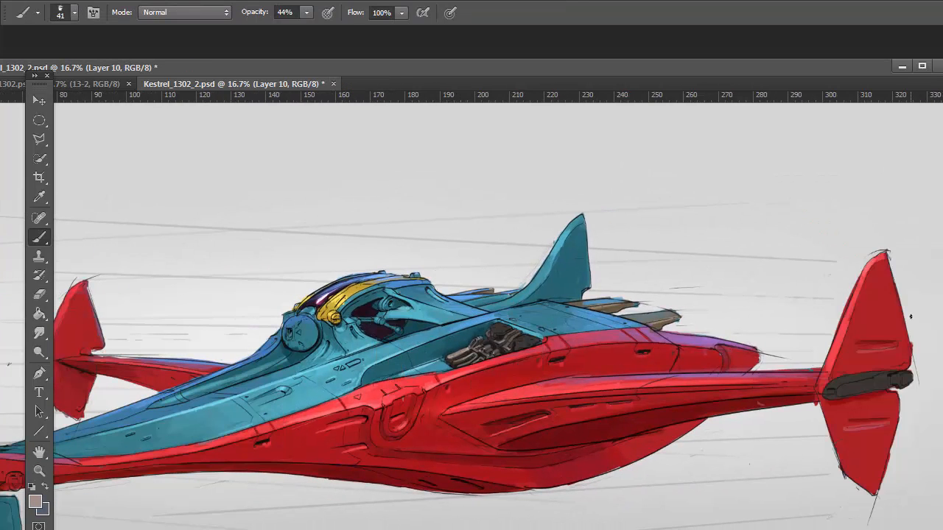
{"action": "left_click", "coordinate": [835, 385], "text": "ctrl"}
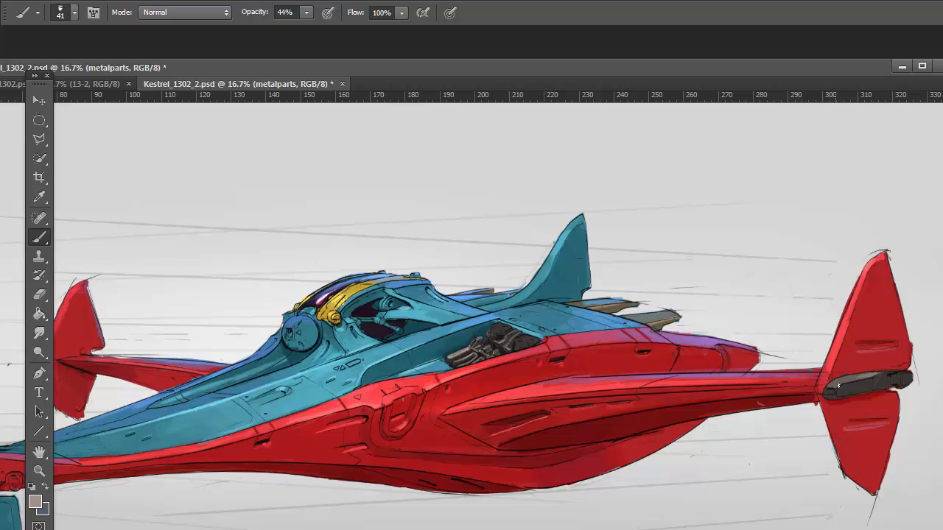
{"action": "left_click", "coordinate": [856, 379], "text": "alt"}
Step: Refine the wingtip nacelle's light and dark faces with greys sampled from the engine and a newly mixed tone
{"action": "left_click", "coordinate": [501, 331], "text": "alt"}
{"action": "left_click", "coordinate": [36, 502]}
{"action": "left_click", "coordinate": [284, 529]}
{"action": "left_click", "coordinate": [549, 461]}
{"action": "left_click", "coordinate": [492, 333], "text": "alt"}
{"action": "left_click", "coordinate": [885, 377], "text": "alt"}
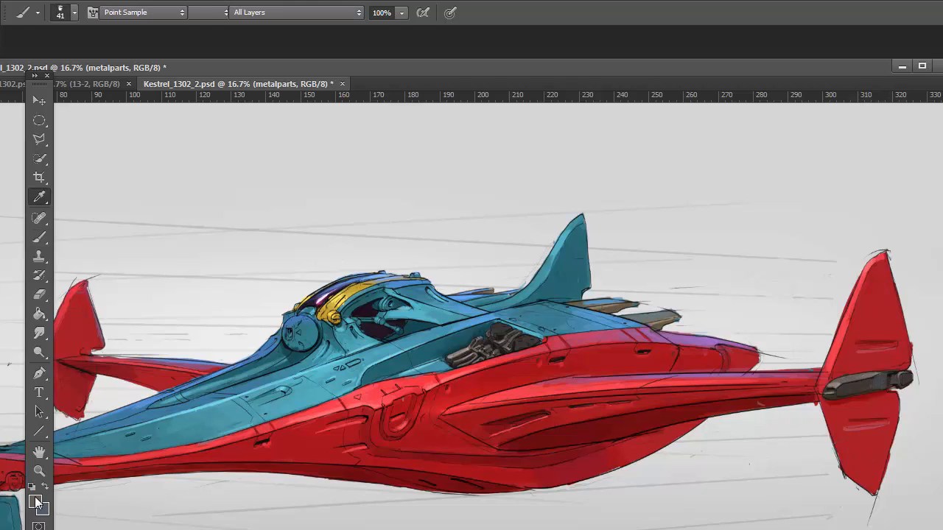
Step: Try orange on an engine cap, paint both caps and the nacelle's end in canopy yellow at 77% opacity, and save
{"action": "left_click", "coordinate": [375, 441]}
{"action": "left_click", "coordinate": [551, 445]}
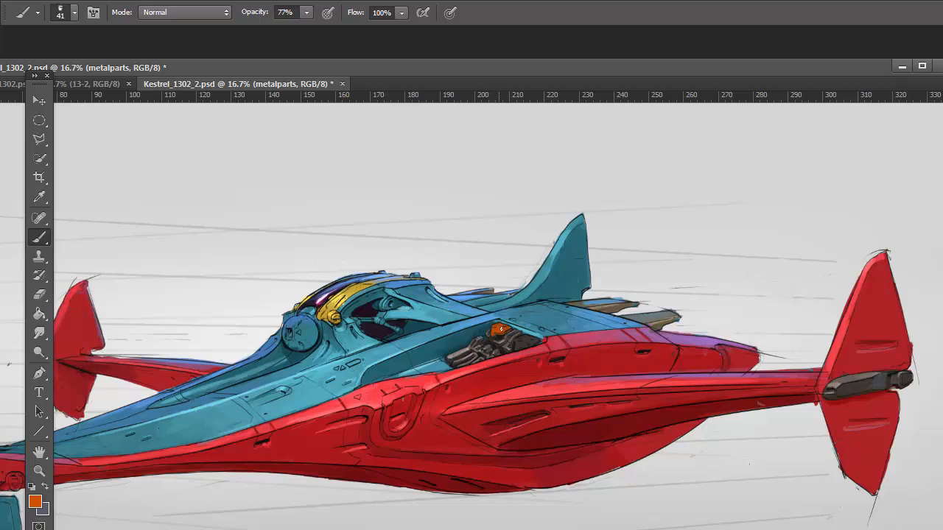
{"action": "left_click", "coordinate": [358, 284], "text": "alt"}
{"action": "left_click", "coordinate": [499, 329]}
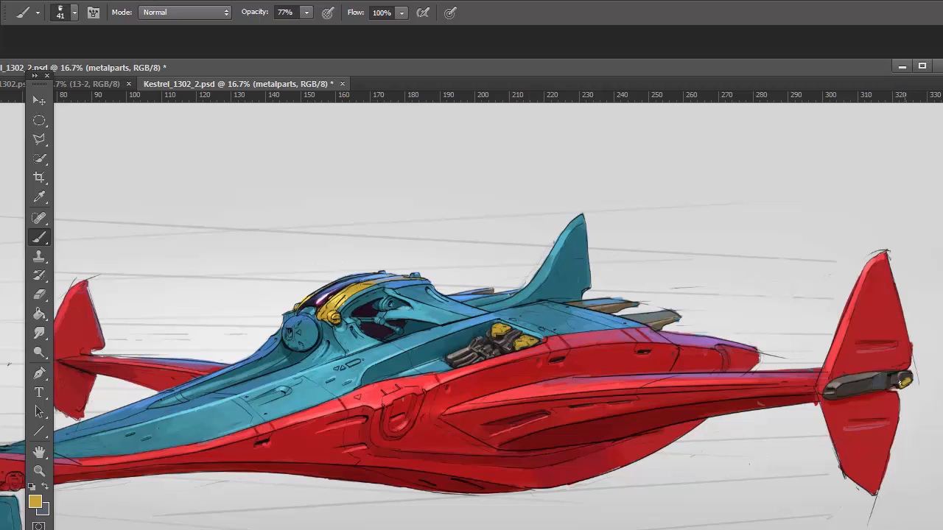
{"action": "key", "text": "ctrl+s"}
Step: Paint the small round pod beneath the front red wingtip in the same yellow
{"action": "left_click_drag", "start_coordinate": [415, 452], "coordinate": [372, 381]}
{"action": "left_click_drag", "start_coordinate": [234, 408], "coordinate": [299, 337]}
{"action": "mouse_move", "coordinate": [315, 386]}
{"action": "left_mouse_down"}
{"action": "mouse_move", "coordinate": [340, 379]}
{"action": "mouse_move", "coordinate": [323, 381]}
{"action": "left_mouse_up"}
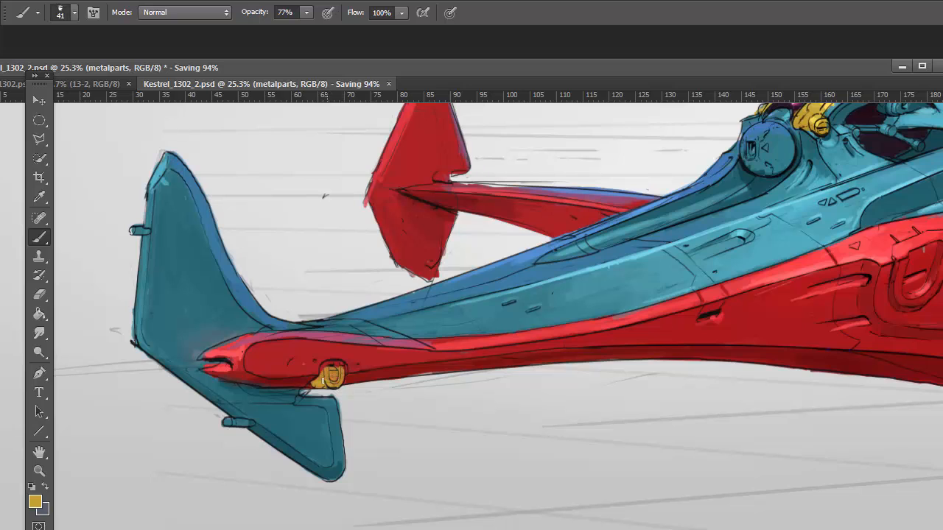
Step: Mix a burnt orange and shade the yellow front pod with it and a darker brown at 77% opacity
{"action": "left_click", "coordinate": [35, 502]}
{"action": "left_click", "coordinate": [362, 526]}
{"action": "left_click", "coordinate": [402, 529]}
{"action": "left_click", "coordinate": [549, 461]}
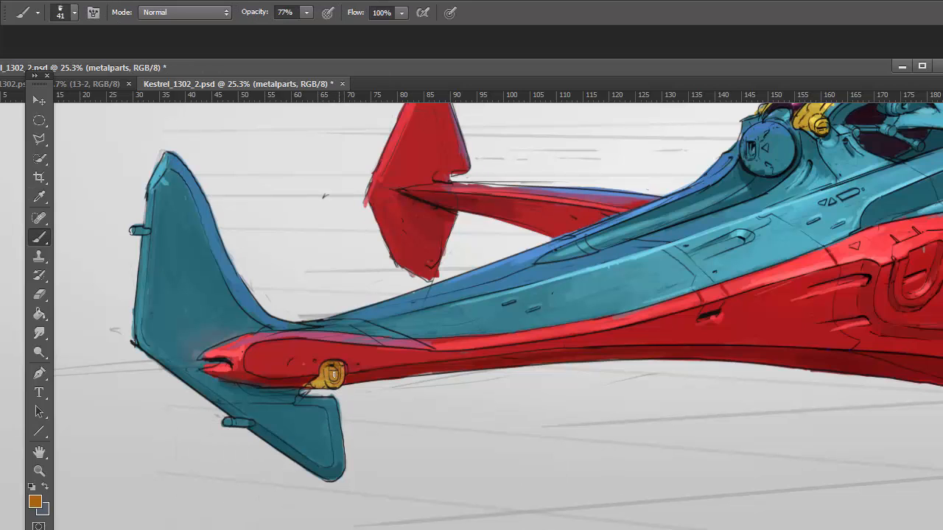
{"action": "left_click", "coordinate": [321, 371], "text": "alt"}
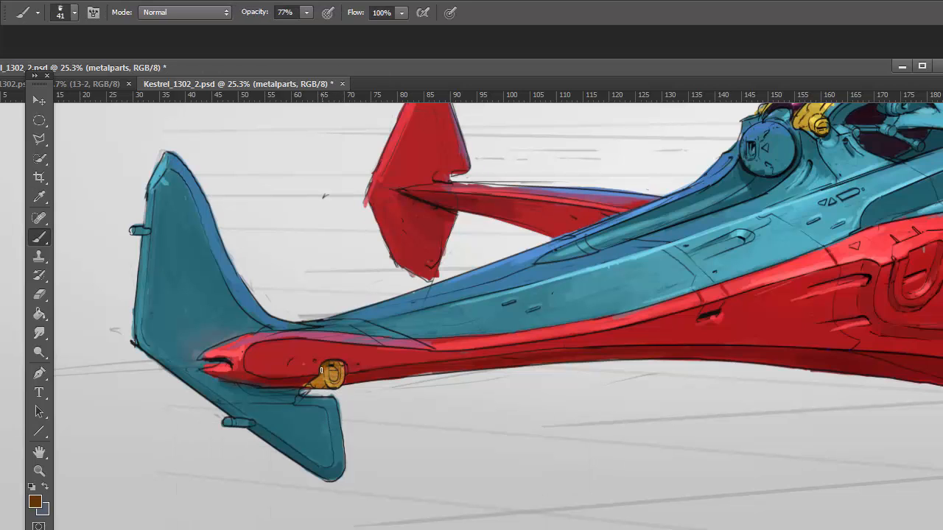
Step: Brighten the yellow engine caps with a lighter yellow sampled from the canopy frame
{"action": "left_click", "coordinate": [818, 118], "text": "alt"}
{"action": "left_click_drag", "start_coordinate": [509, 379], "coordinate": [66, 448]}
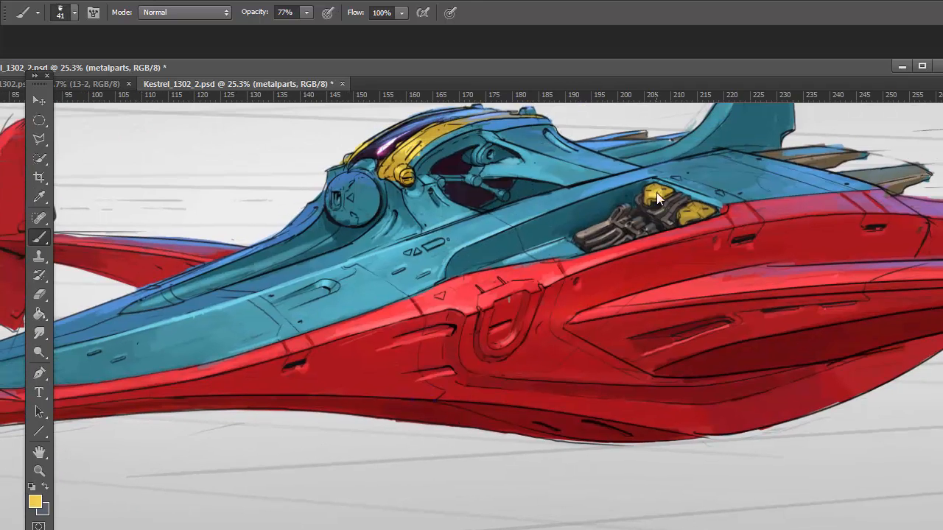
{"action": "left_click", "coordinate": [656, 192]}
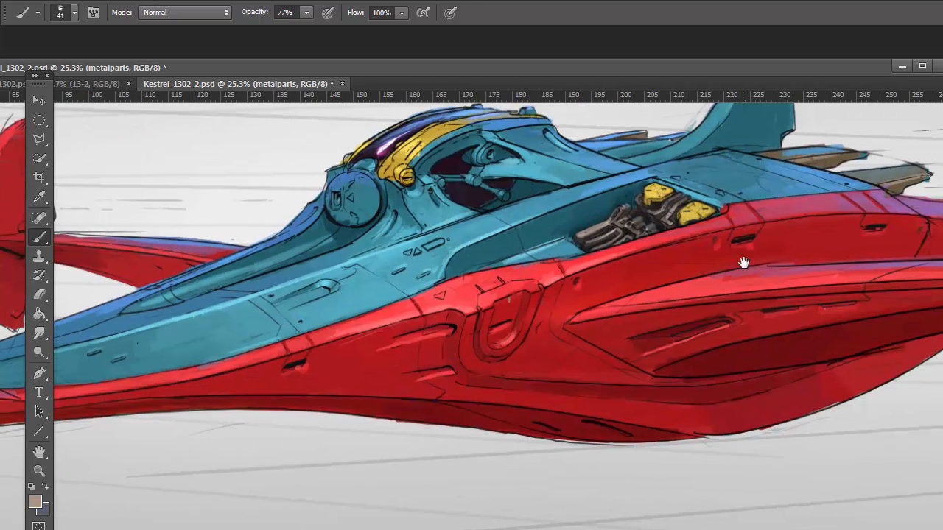
Step: Mix a dark ochre and shade the engine caps and the rear nacelle's yellow end on Layer 10
{"action": "left_click_drag", "start_coordinate": [743, 263], "coordinate": [625, 357]}
{"action": "left_click", "coordinate": [35, 502]}
{"action": "left_click", "coordinate": [296, 265]}
{"action": "left_click", "coordinate": [547, 459]}
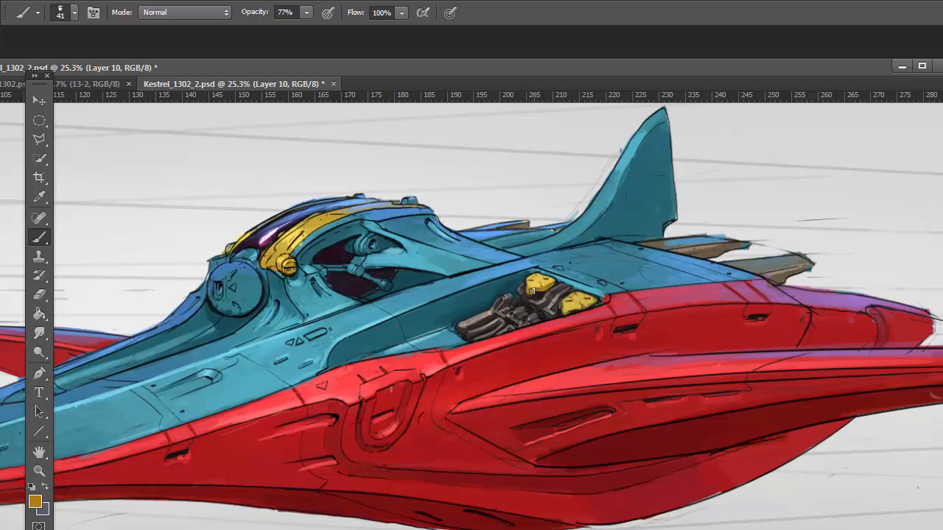
{"action": "left_click_drag", "start_coordinate": [700, 381], "coordinate": [426, 329]}
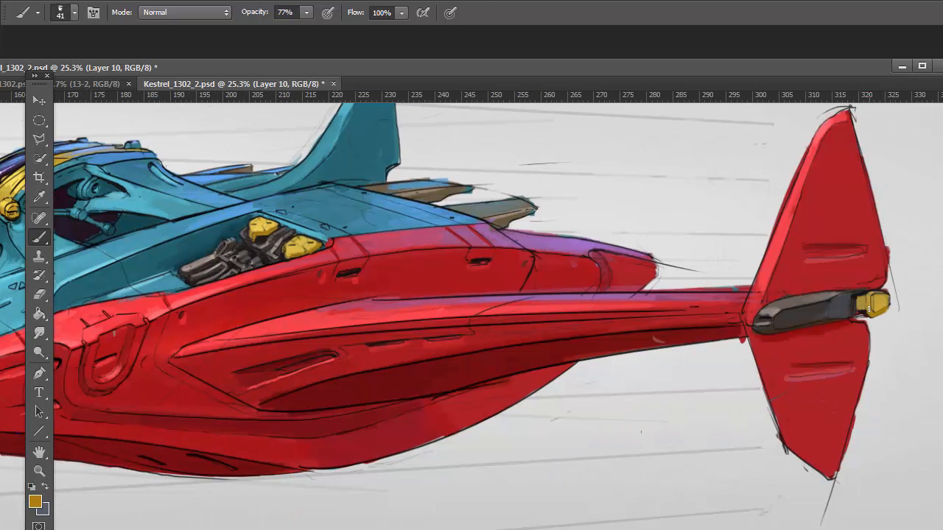
Step: Mix a darker burnt orange and shade the yellow front pod with it at 44% opacity
{"action": "left_click", "coordinate": [35, 502]}
{"action": "left_click", "coordinate": [354, 516]}
{"action": "left_click", "coordinate": [547, 459]}
{"action": "scroll", "coordinate": [870, 315], "scroll_direction": "left", "scroll_amount": 10}
{"action": "key", "text": "4"}
{"action": "key", "text": "4"}
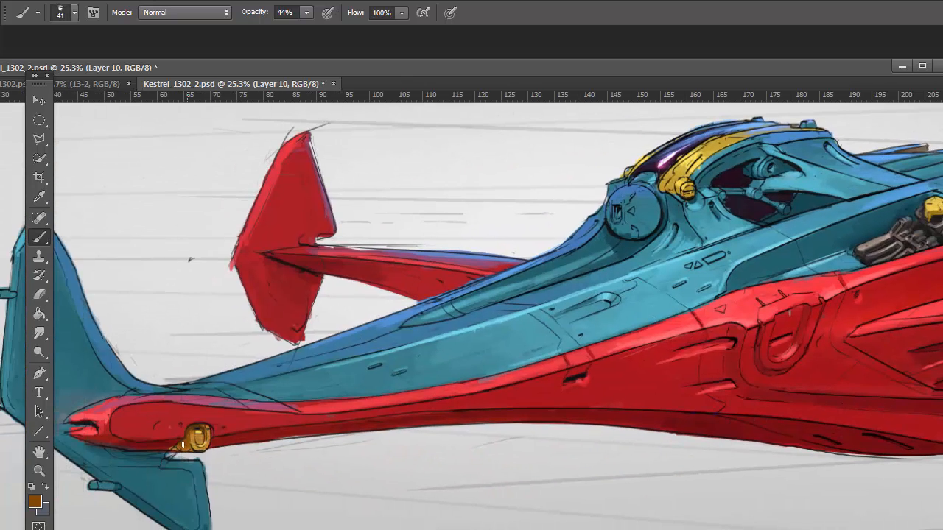
Step: Mix a dark ochre from the canopy frame's yellow and shade the frame using a 30 px brush at 77% opacity
{"action": "left_click_drag", "start_coordinate": [502, 427], "coordinate": [255, 468]}
{"action": "left_click", "coordinate": [443, 207], "text": "alt"}
{"action": "left_click", "coordinate": [34, 502]}
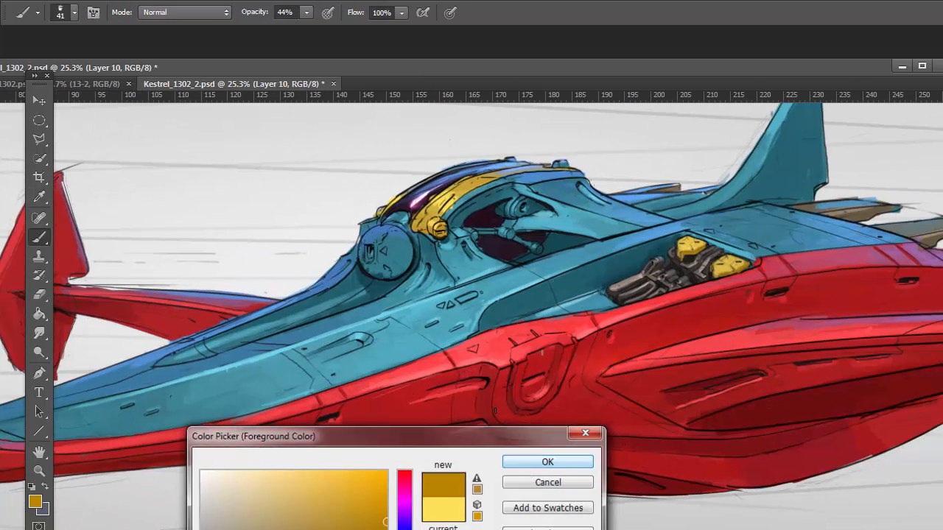
{"action": "key", "text": "Return"}
{"action": "key", "text": "7"}
{"action": "key", "text": "7"}
{"action": "right_click", "coordinate": [454, 231]}
{"action": "type", "text": "30"}
{"action": "key", "text": "Return"}
Step: Retouch the yellow canopy frame and engine caps with sampled yellows at 88% opacity
{"action": "left_click", "coordinate": [443, 205], "text": "alt"}
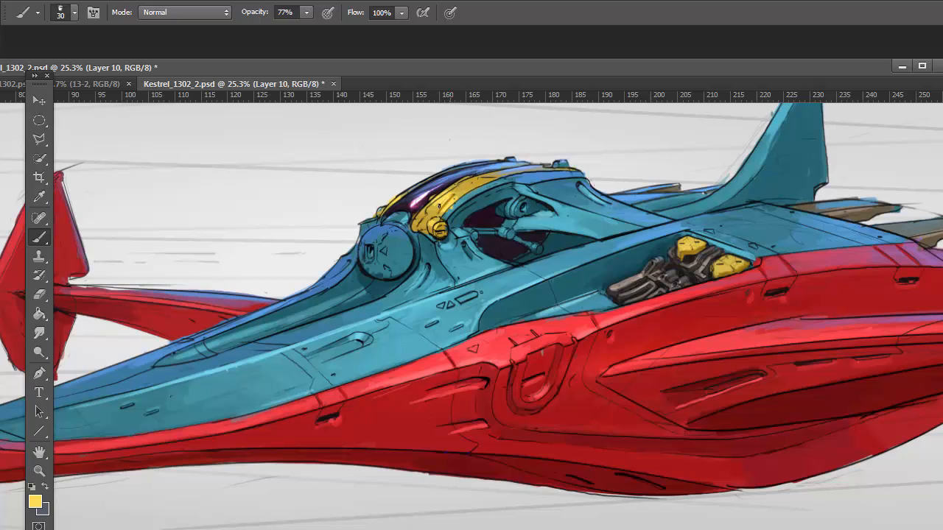
{"action": "left_click", "coordinate": [34, 502]}
{"action": "left_click", "coordinate": [558, 458]}
{"action": "key", "text": "8"}
{"action": "key", "text": "8"}
{"action": "left_click", "coordinate": [722, 258], "text": "alt"}
{"action": "key", "text": "ctrl+shift+h"}
{"action": "key", "text": "ctrl+shift+h"}
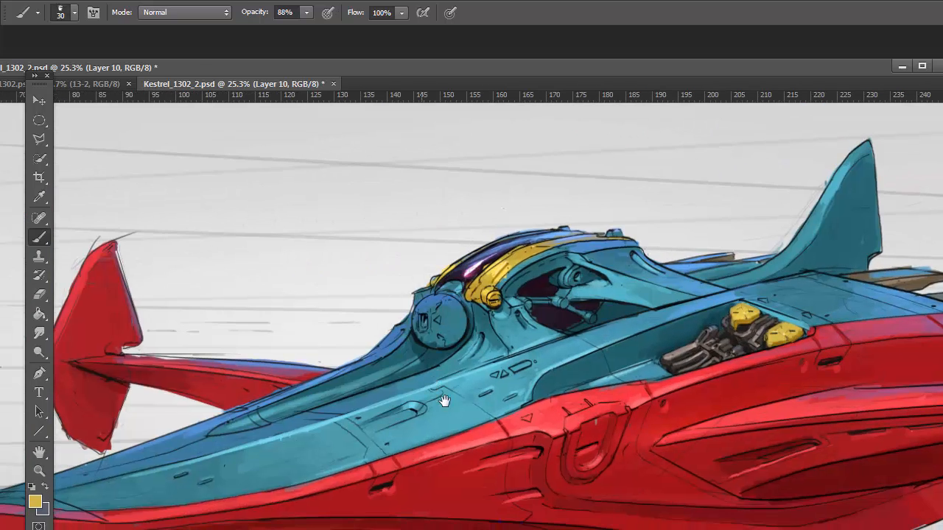
Step: Save the document and create a new layer named decalss
{"action": "key", "text": "ctrl+s"}
{"action": "key", "text": "ctrl+shift+n"}
{"action": "type", "text": "decals"}
{"action": "key", "text": "Return"}
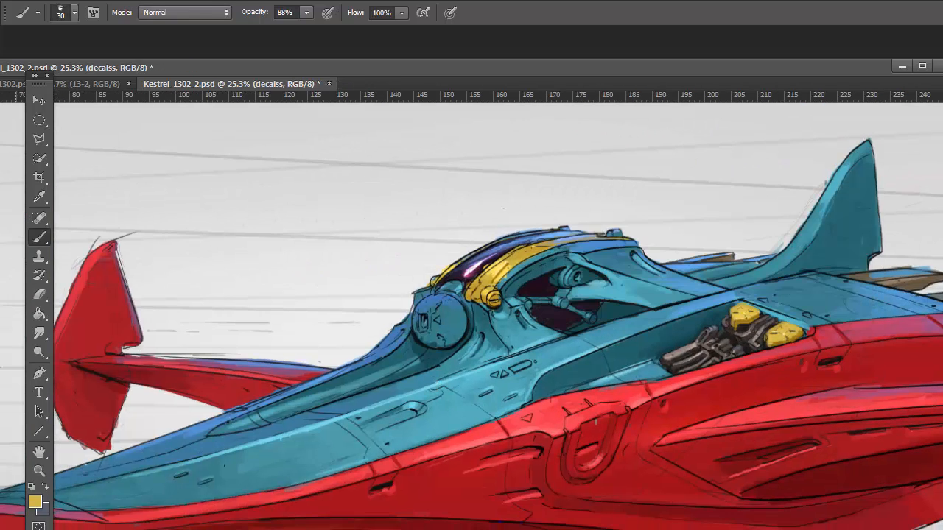
Step: Pick a bright orange and paint small marks along the teal hull side and beside the engine bay
{"action": "left_click", "coordinate": [35, 502]}
{"action": "left_click", "coordinate": [323, 501]}
{"action": "key", "text": "Return"}
{"action": "key", "text": "b"}
{"action": "left_click_drag", "start_coordinate": [347, 464], "coordinate": [396, 448]}
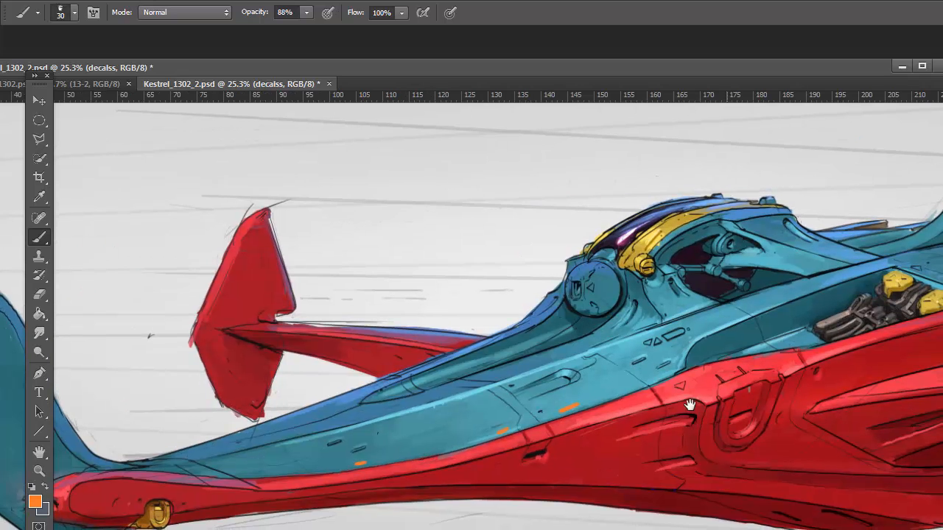
{"action": "left_click_drag", "start_coordinate": [922, 276], "coordinate": [542, 346]}
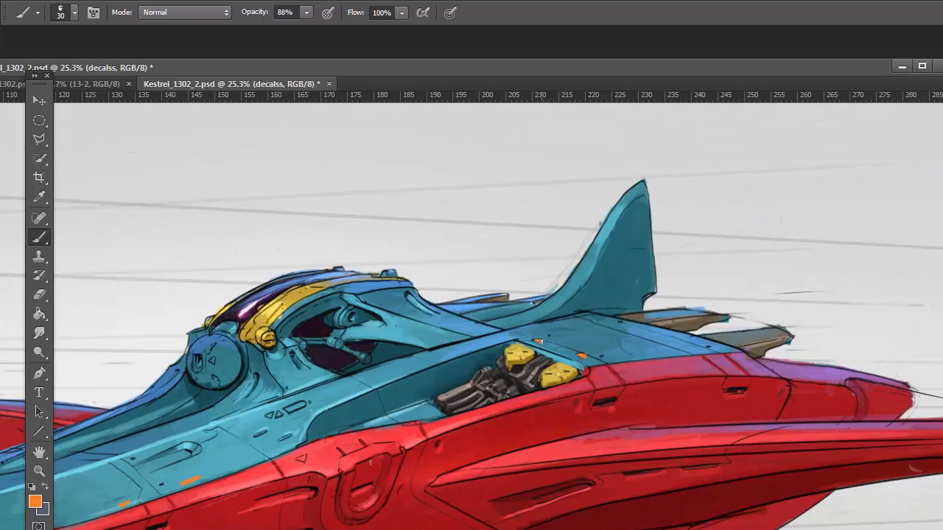
{"action": "left_click_drag", "start_coordinate": [608, 277], "coordinate": [862, 372]}
Step: Fill the two hull triangles below the cockpit with orange and the adjoining pill-shaped marking with pale blue
{"action": "key", "text": "z"}
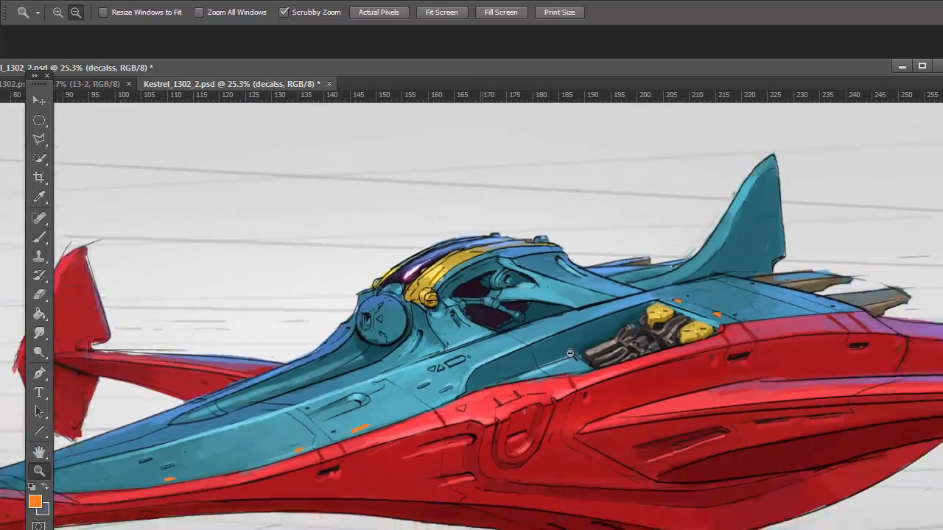
{"action": "left_click_drag", "start_coordinate": [442, 302], "coordinate": [530, 302]}
{"action": "key", "text": "b"}
{"action": "left_click_drag", "start_coordinate": [386, 460], "coordinate": [392, 464]}
{"action": "left_click_drag", "start_coordinate": [362, 461], "coordinate": [471, 424]}
{"action": "left_click", "coordinate": [35, 501]}
{"action": "key", "text": "Return"}
Step: Sample the hull's teal and retouch the small slot beneath the triangle markings
{"action": "left_click", "coordinate": [376, 498], "text": "alt"}
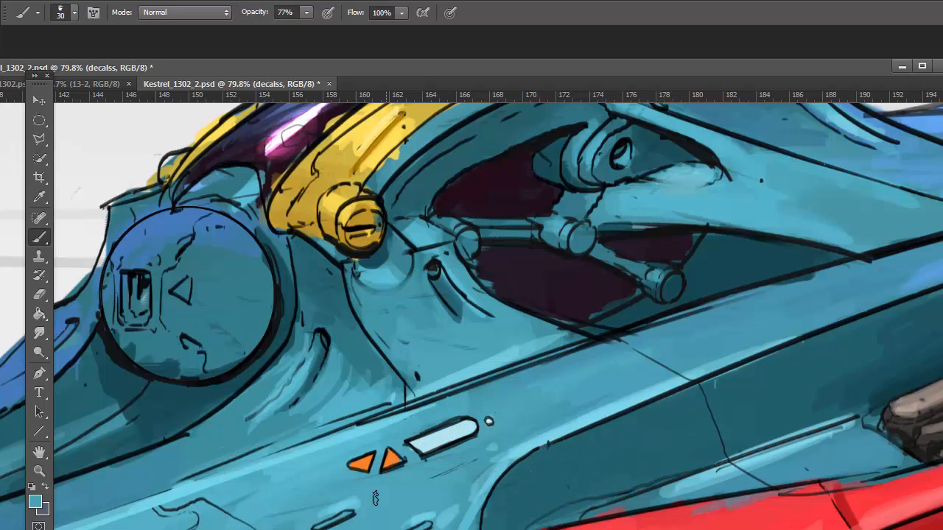
{"action": "left_click_drag", "start_coordinate": [316, 524], "coordinate": [352, 511]}
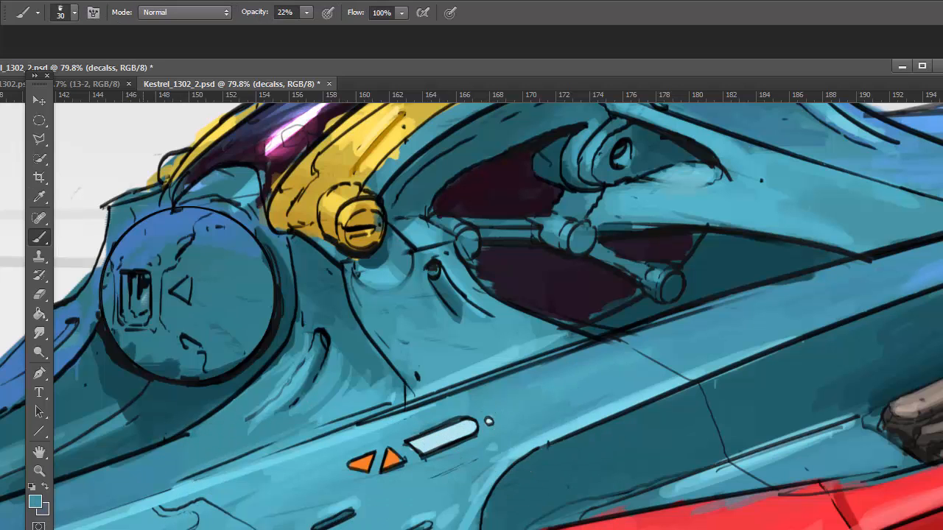
{"action": "key", "text": "z"}
{"action": "scroll", "coordinate": [472, 309], "scroll_direction": "down", "scroll_amount": 5}
{"action": "scroll", "coordinate": [471, 309], "scroll_direction": "up", "scroll_amount": 4}
Step: Mix a dark purple and outline the orange marks, triangles and pill-shaped marking on Layer 10 at 88% opacity
{"action": "left_click", "coordinate": [35, 502]}
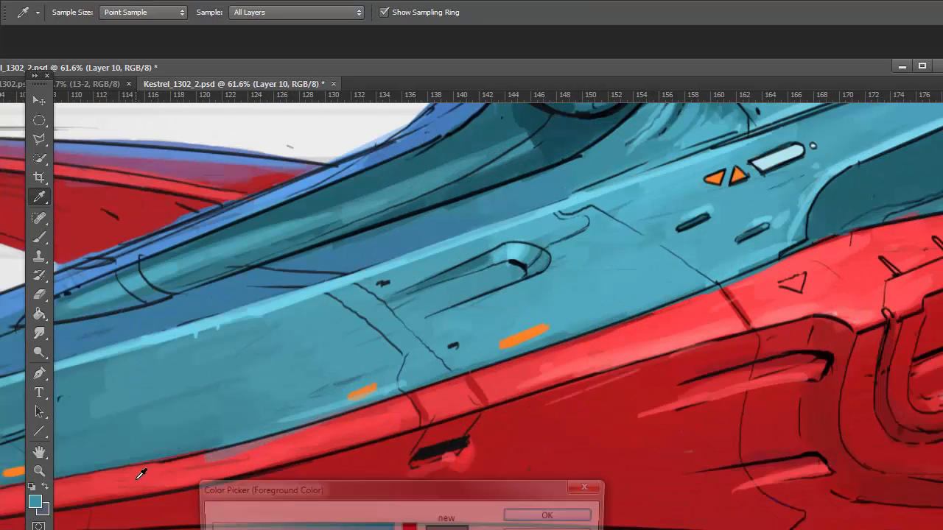
{"action": "key", "text": "Return"}
{"action": "key", "text": "b"}
{"action": "key", "text": "8"}
{"action": "key", "text": "8"}
{"action": "mouse_move", "coordinate": [495, 354]}
{"action": "left_mouse_down"}
{"action": "mouse_move", "coordinate": [551, 335]}
{"action": "mouse_move", "coordinate": [549, 325]}
{"action": "mouse_move", "coordinate": [494, 342]}
{"action": "left_mouse_up"}
{"action": "mouse_move", "coordinate": [345, 404]}
{"action": "left_mouse_down"}
{"action": "mouse_move", "coordinate": [376, 393]}
{"action": "mouse_move", "coordinate": [345, 394]}
{"action": "left_mouse_up"}
{"action": "mouse_move", "coordinate": [745, 174]}
{"action": "left_mouse_down"}
{"action": "mouse_move", "coordinate": [704, 177]}
{"action": "mouse_move", "coordinate": [774, 174]}
{"action": "mouse_move", "coordinate": [805, 153]}
{"action": "mouse_move", "coordinate": [751, 165]}
{"action": "left_mouse_up"}
{"action": "left_click_drag", "start_coordinate": [810, 147], "coordinate": [813, 146]}
Step: Outline the foremost orange hull mark in the same purple and save the document
{"action": "key", "text": "z"}
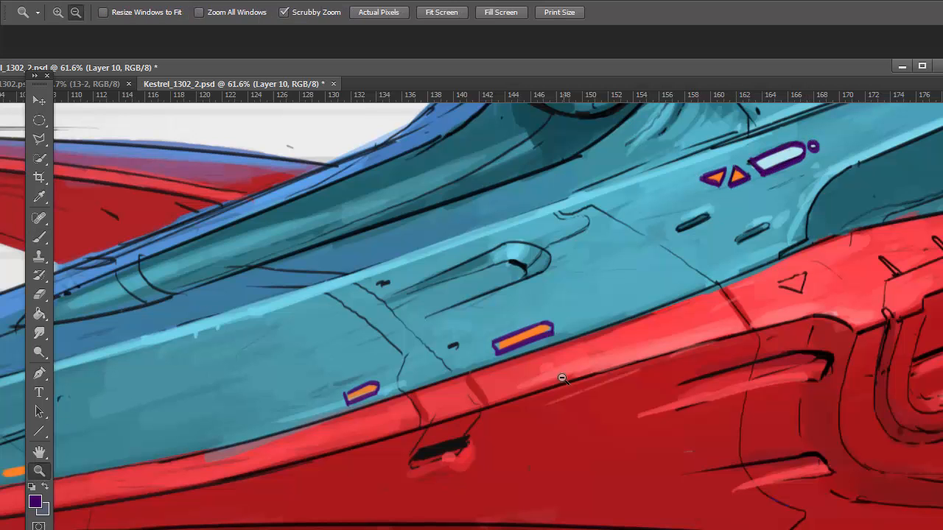
{"action": "key", "text": "ctrl+0"}
{"action": "key", "text": "ctrl+s"}
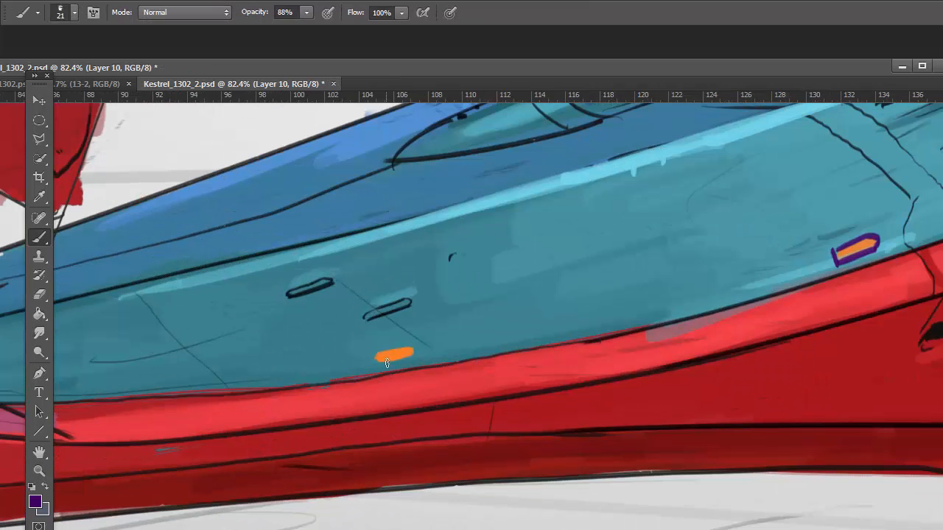
{"action": "left_click", "coordinate": [484, 404], "text": "alt"}
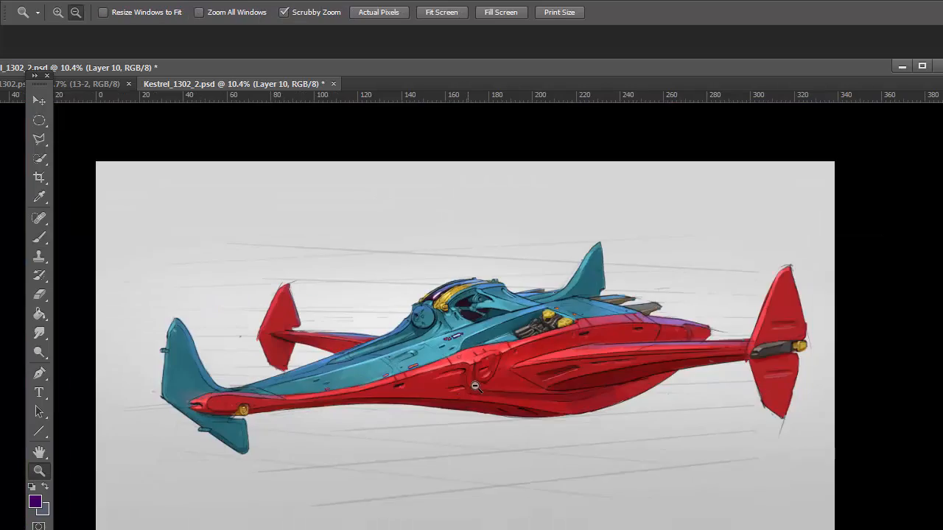
{"action": "left_click", "coordinate": [475, 386]}
{"action": "key", "text": "ctrl+s"}
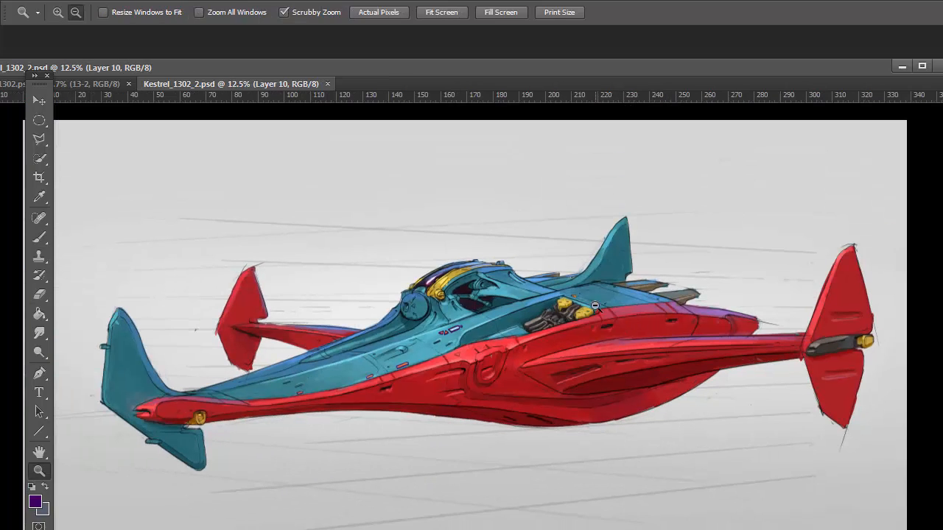
Step: Paint dark teal recesses with lighter edges on the rear teal fin using sampled hull tones
{"action": "key", "text": "b"}
{"action": "left_click", "coordinate": [621, 238], "text": "alt"}
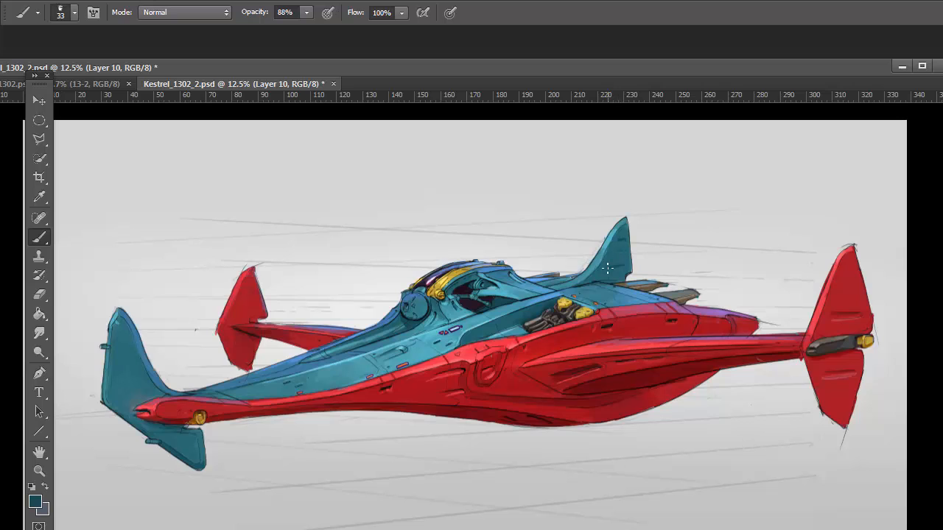
{"action": "left_click", "coordinate": [610, 268], "text": "alt"}
{"action": "key", "text": "z"}
{"action": "left_click_drag", "start_coordinate": [625, 246], "coordinate": [648, 245]}
{"action": "left_click", "coordinate": [573, 359], "text": "alt"}
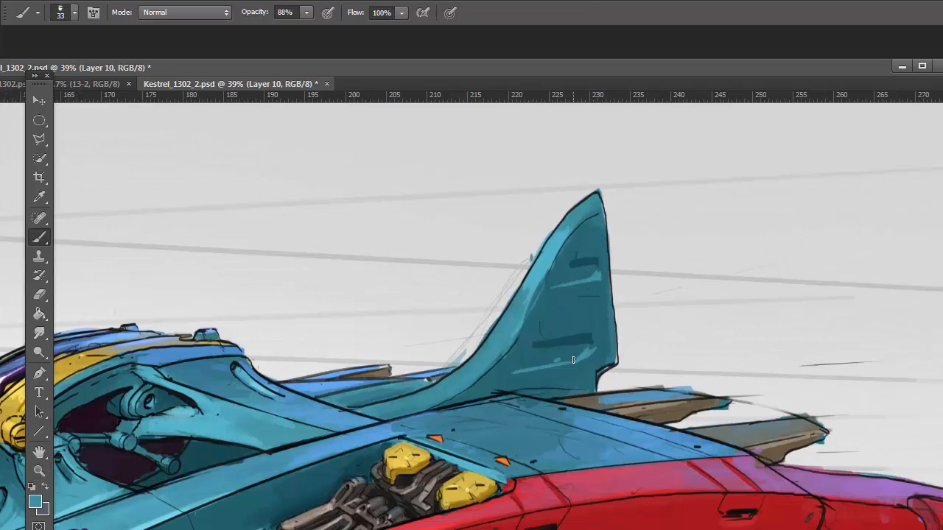
Step: Highlight the rear fin's leading edge and recesses with lighter teal using a smaller brush, and save the document
{"action": "key", "text": "bracketleft"}
{"action": "mouse_move", "coordinate": [449, 382]}
{"action": "left_mouse_down"}
{"action": "mouse_move", "coordinate": [556, 226]}
{"action": "mouse_move", "coordinate": [571, 231]}
{"action": "mouse_move", "coordinate": [604, 213]}
{"action": "mouse_move", "coordinate": [556, 227]}
{"action": "left_mouse_up"}
{"action": "left_click", "coordinate": [557, 354], "text": "alt"}
{"action": "left_click", "coordinate": [198, 497], "text": "alt"}
{"action": "left_click", "coordinate": [596, 276]}
{"action": "left_click", "coordinate": [584, 357]}
{"action": "left_click_drag", "start_coordinate": [418, 427], "coordinate": [766, 200]}
{"action": "key", "text": "ctrl+r"}
{"action": "key", "text": "ctrl+minus"}
{"action": "key", "text": "ctrl+minus"}
{"action": "key", "text": "ctrl+minus"}
{"action": "key", "text": "ctrl+minus"}
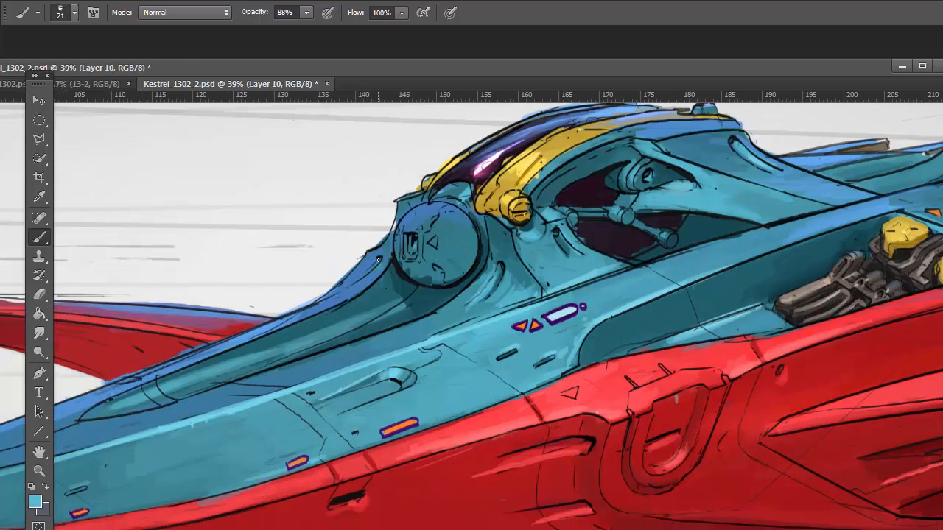
{"action": "key", "text": "ctrl+s"}
{"action": "key", "text": "z"}
{"action": "left_click", "coordinate": [487, 333], "text": "alt"}
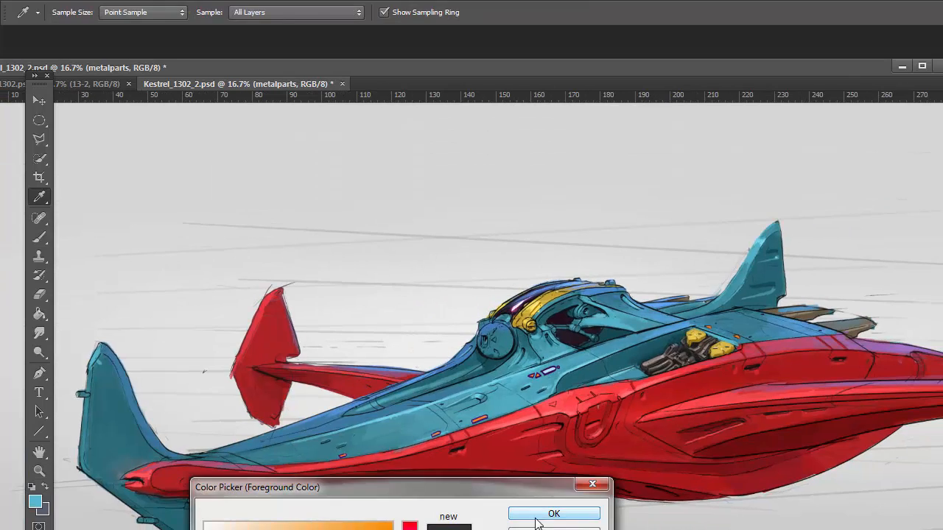
Step: Mix a near-black grey and paint the round dome ahead of the cockpit on the metalparts layer
{"action": "left_click", "coordinate": [536, 522]}
{"action": "key", "text": "b"}
{"action": "right_click", "coordinate": [552, 233]}
{"action": "key", "text": "Escape"}
{"action": "mouse_move", "coordinate": [508, 342]}
{"action": "left_mouse_down"}
{"action": "mouse_move", "coordinate": [490, 347]}
{"action": "mouse_move", "coordinate": [502, 353]}
{"action": "left_mouse_up"}
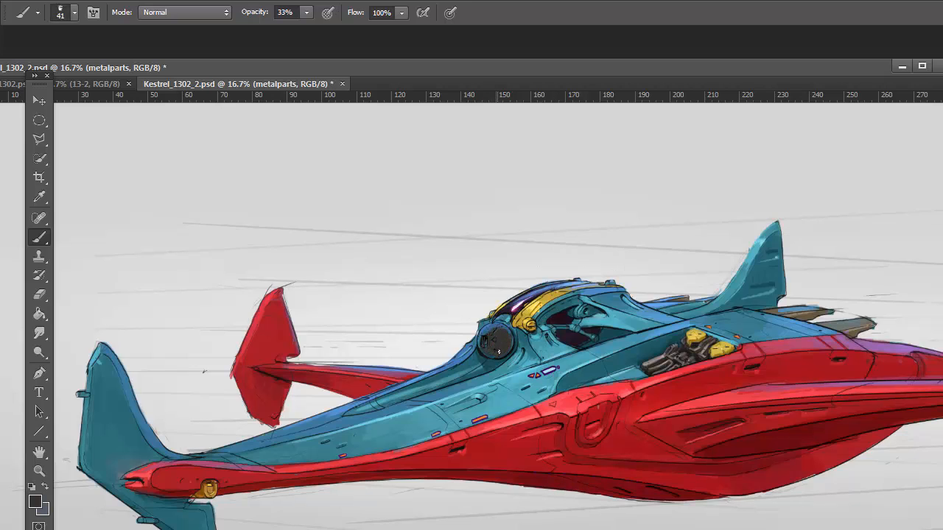
Step: Mix further tones and shade the dark dome, sampling colours from its surroundings and surface
{"action": "left_click", "coordinate": [35, 502]}
{"action": "left_click", "coordinate": [545, 514]}
{"action": "left_click", "coordinate": [35, 501]}
{"action": "left_click", "coordinate": [552, 511]}
{"action": "left_click", "coordinate": [490, 322], "text": "alt"}
{"action": "left_click", "coordinate": [507, 345], "text": "alt"}
Step: Mix a bright lime green and paint the small window on the dark dome
{"action": "left_click", "coordinate": [34, 502]}
{"action": "left_click", "coordinate": [551, 511]}
{"action": "left_click_drag", "start_coordinate": [687, 511], "coordinate": [664, 435]}
{"action": "left_click", "coordinate": [243, 436], "text": "alt"}
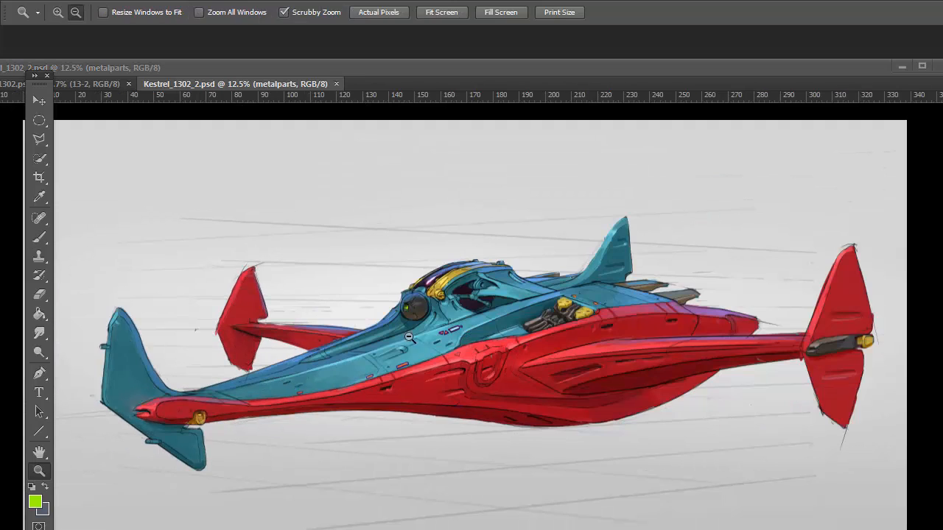
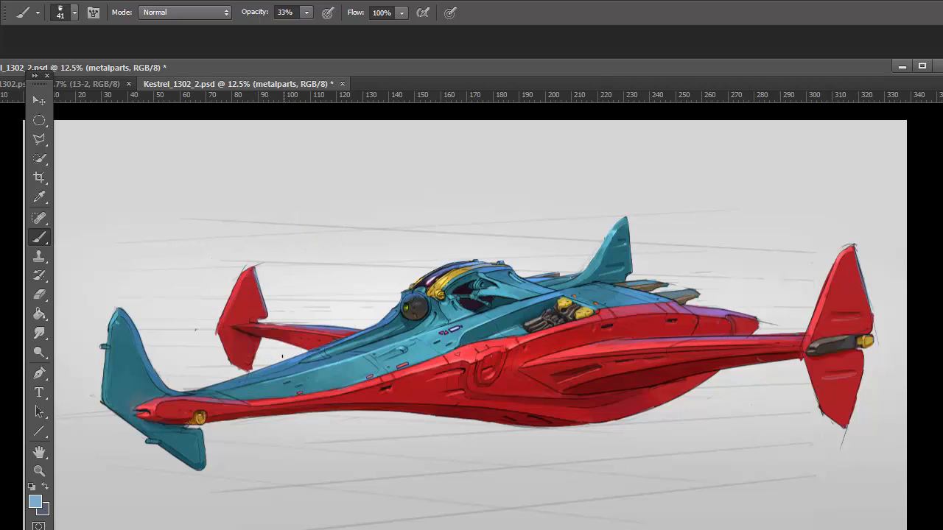
Step: Add a pale blue highlight along the far red wing's upper edge on Layer 10 at 77% opacity
{"action": "key", "text": "alt+bracketleft"}
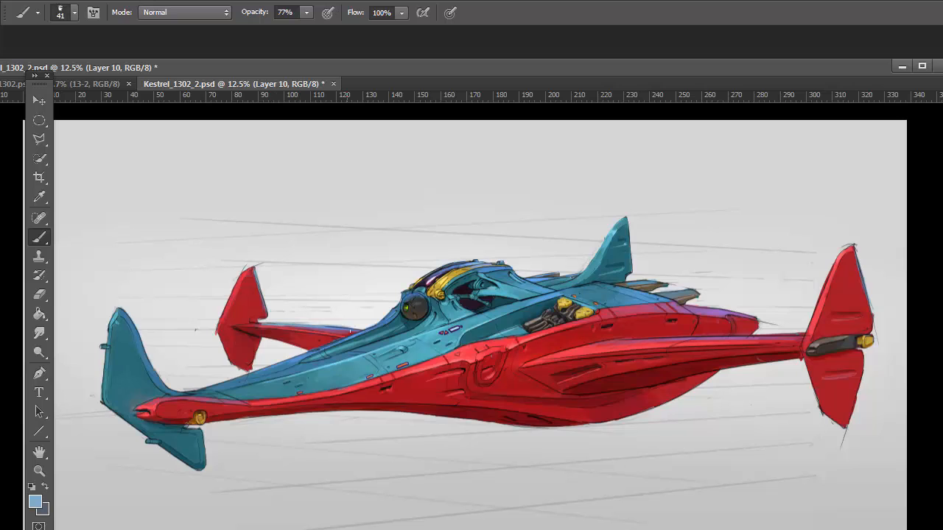
{"action": "key", "text": "alt+bracketleft"}
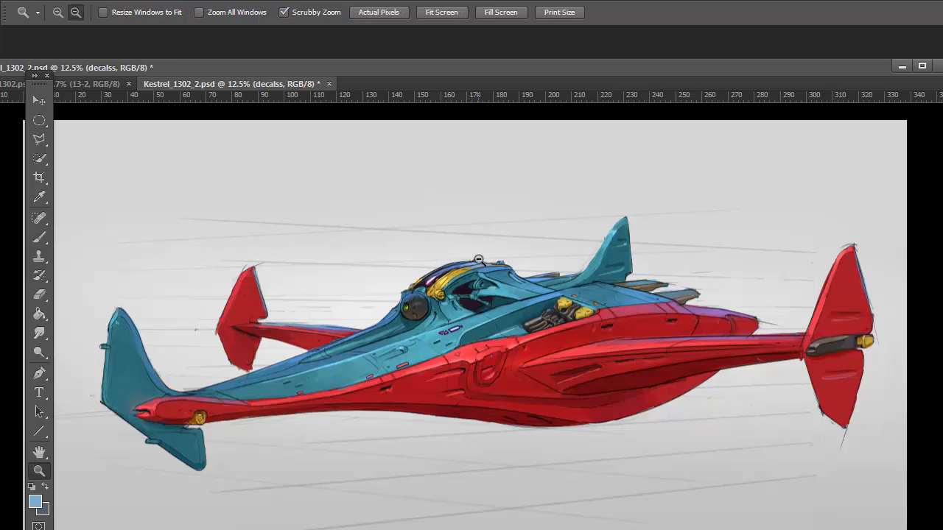
{"action": "left_click", "coordinate": [472, 259], "text": "ctrl"}
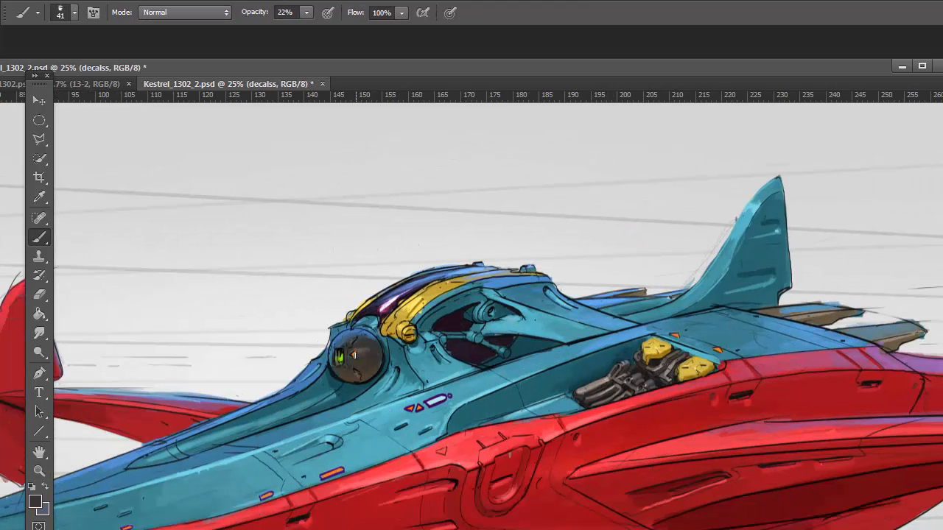
Step: Retouch the triangular orange marking on the dark dome with a sampled tone at 77% opacity
{"action": "left_click", "coordinate": [35, 503]}
{"action": "left_click", "coordinate": [360, 352]}
{"action": "key", "text": "Return"}
{"action": "key", "text": "7"}
{"action": "key", "text": "7"}
Step: Mix a light blue and highlight the teal nose ridge using a 31 px brush at 66% opacity
{"action": "left_click", "coordinate": [35, 501]}
{"action": "left_click", "coordinate": [408, 529]}
{"action": "left_click", "coordinate": [322, 526]}
{"action": "left_click", "coordinate": [515, 514]}
{"action": "key", "text": "6"}
{"action": "key", "text": "6"}
{"action": "key", "text": "bracketleft"}
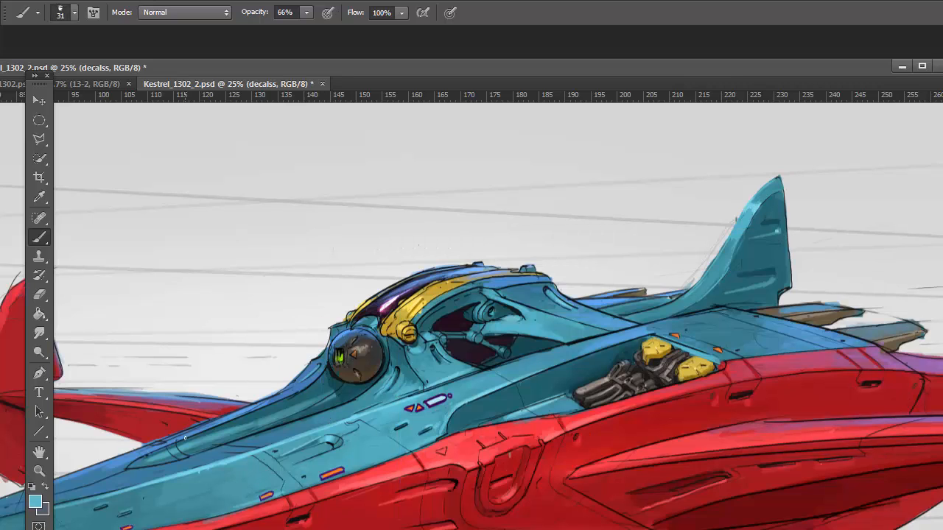
Step: Shade the teal cockpit fairing on Layer 10 with a mixed blue and a sampled teal, and save the document
{"action": "key", "text": "ctrl+shift+alt+n"}
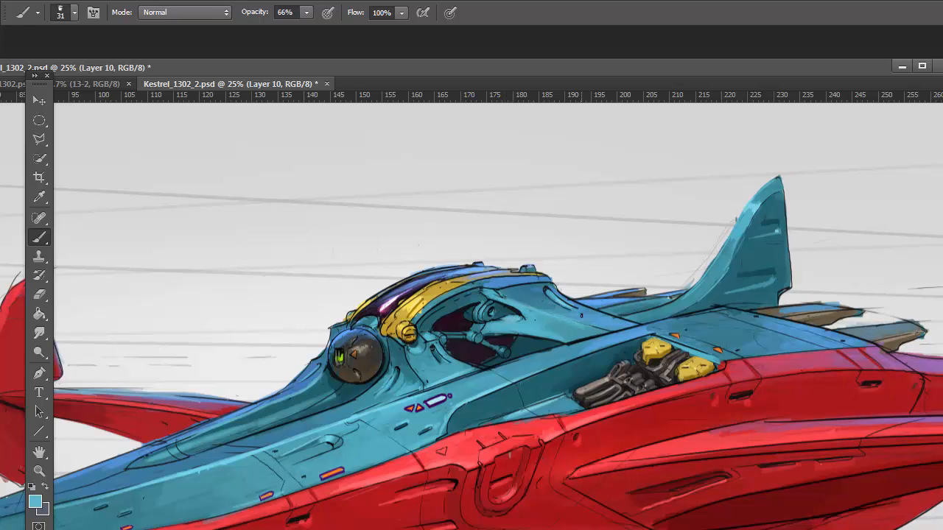
{"action": "left_click", "coordinate": [35, 501]}
{"action": "left_click", "coordinate": [296, 529]}
{"action": "left_click", "coordinate": [528, 515]}
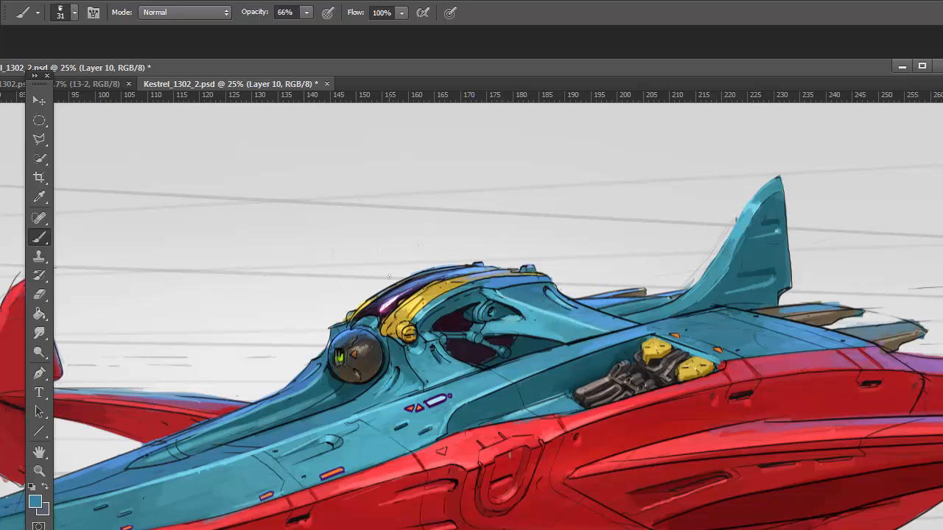
{"action": "left_click", "coordinate": [539, 303], "text": "alt"}
{"action": "key", "text": "z"}
{"action": "left_click", "coordinate": [480, 410], "text": "alt"}
{"action": "key", "text": "ctrl+s"}
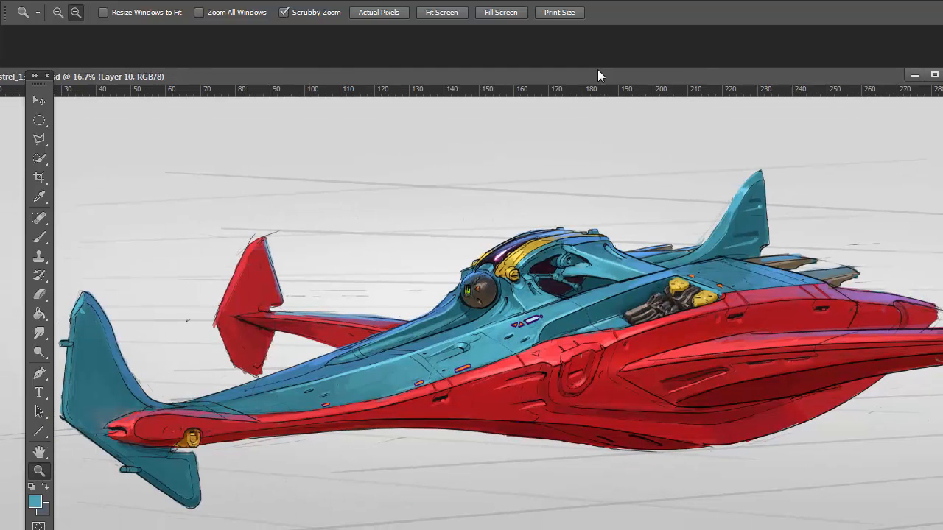
Step: Create a layer named decals2 and select a long curved stripe along the red hull with the Polygonal Lasso
{"action": "key", "text": "ctrl+shift+n"}
{"action": "type", "text": "decals2"}
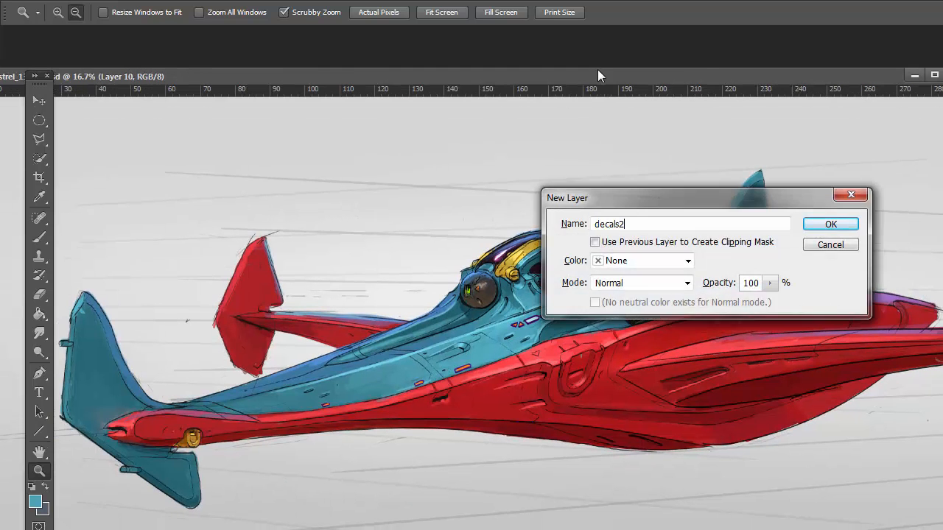
{"action": "key", "text": "Return"}
{"action": "key", "text": "l"}
{"action": "left_click", "coordinate": [440, 413]}
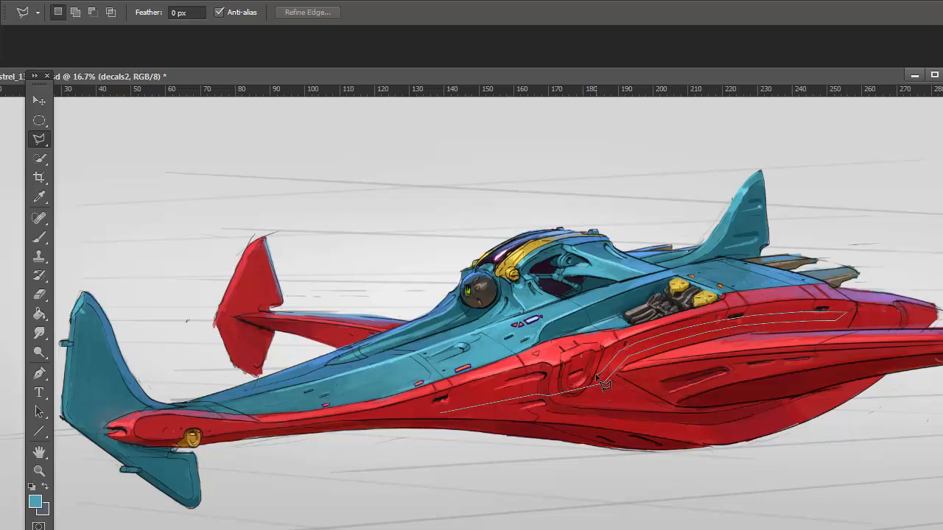
{"action": "left_click", "coordinate": [403, 413]}
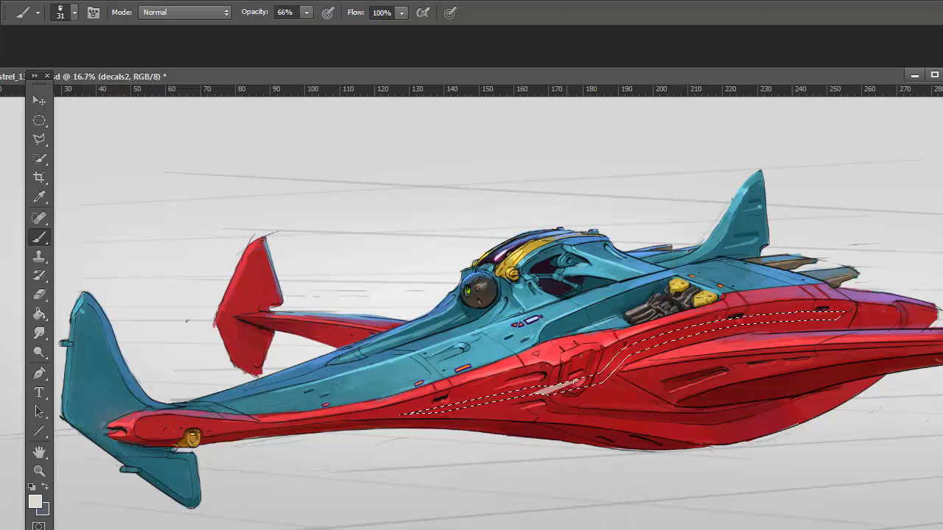
Step: Paint the selected stripe off-white at 66% opacity, shade it with a sampled tone at 44%, and deselect it
{"action": "mouse_move", "coordinate": [611, 372]}
{"action": "left_mouse_down"}
{"action": "mouse_move", "coordinate": [582, 387]}
{"action": "mouse_move", "coordinate": [447, 406]}
{"action": "left_mouse_up"}
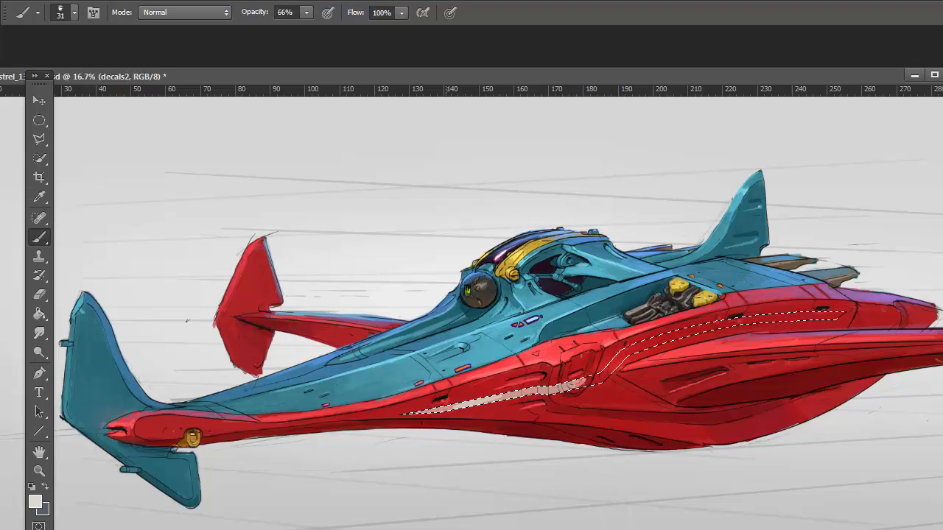
{"action": "mouse_move", "coordinate": [515, 396]}
{"action": "left_mouse_down"}
{"action": "mouse_move", "coordinate": [714, 324]}
{"action": "mouse_move", "coordinate": [844, 316]}
{"action": "left_mouse_up"}
{"action": "key", "text": "4"}
{"action": "key", "text": "4"}
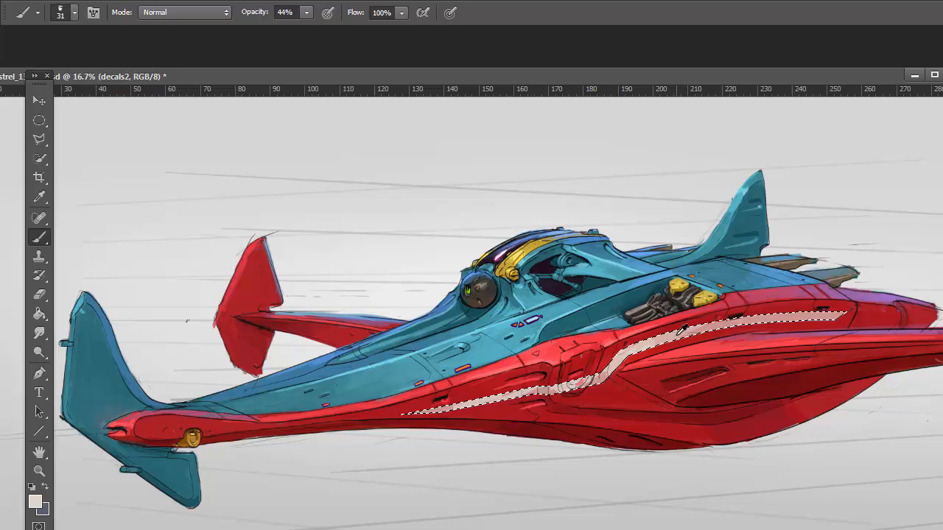
{"action": "left_click", "coordinate": [626, 354], "text": "alt"}
{"action": "mouse_move", "coordinate": [645, 348]}
{"action": "left_mouse_down"}
{"action": "mouse_move", "coordinate": [593, 381]}
{"action": "mouse_move", "coordinate": [662, 339]}
{"action": "mouse_move", "coordinate": [802, 315]}
{"action": "mouse_move", "coordinate": [534, 391]}
{"action": "left_mouse_up"}
{"action": "key", "text": "ctrl+d"}
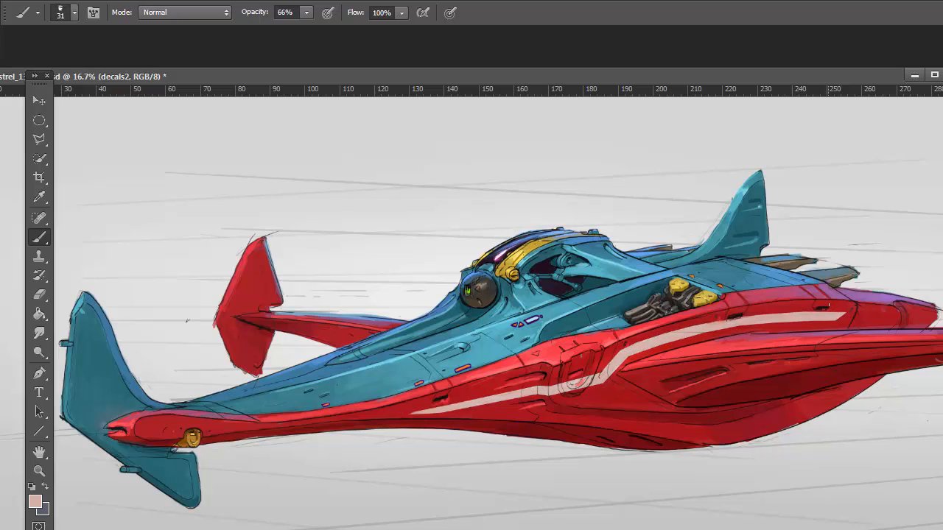
Step: Mix a tan tone, set the brush opacity to 77%, load the hull stripe as a selection for shading, and deselect it
{"action": "left_click", "coordinate": [35, 501]}
{"action": "left_click", "coordinate": [411, 529]}
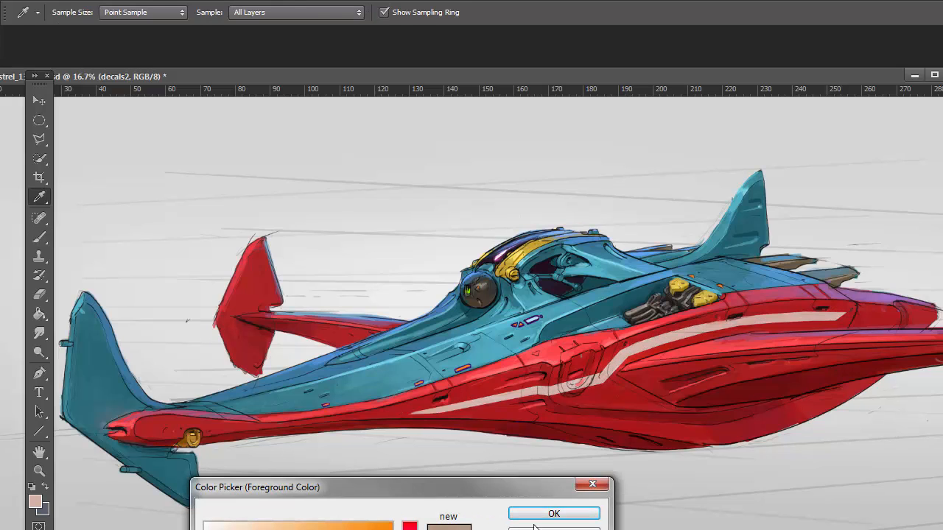
{"action": "left_click", "coordinate": [549, 514]}
{"action": "key", "text": "7"}
{"action": "key", "text": "7"}
{"action": "left_click", "coordinate": [234, 3]}
{"action": "left_click", "coordinate": [228, 254]}
{"action": "left_click", "coordinate": [838, 164]}
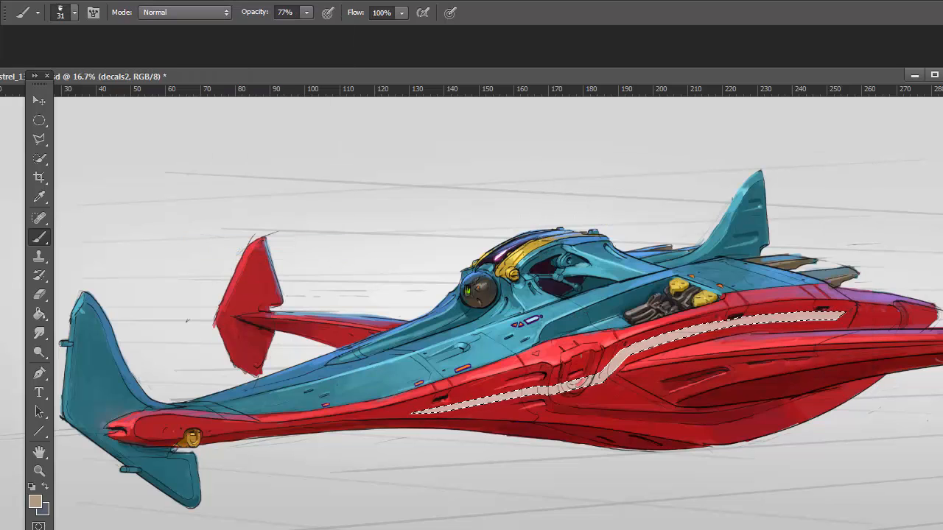
{"action": "key", "text": "ctrl+shift+alt+n"}
{"action": "key", "text": "alt+BackSpace"}
{"action": "key", "text": "ctrl+d"}
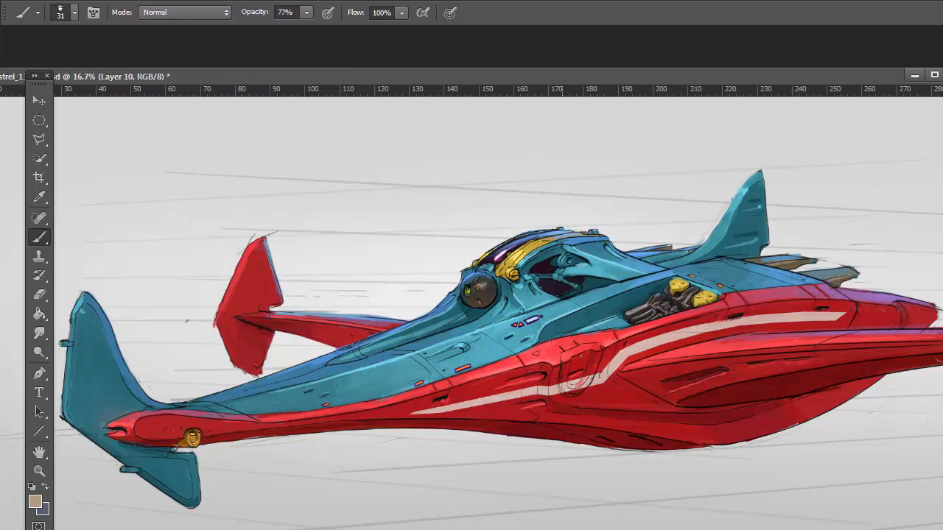
Step: Shade the off-white stripe on Layer 10 where it bends across the panel seam and rounded hatch, using mixed and sampled tones
{"action": "left_click", "coordinate": [35, 502]}
{"action": "left_click", "coordinate": [445, 527]}
{"action": "left_click", "coordinate": [551, 512]}
{"action": "left_click", "coordinate": [560, 388], "text": "alt"}
{"action": "key", "text": "3"}
{"action": "key", "text": "3"}
{"action": "left_click", "coordinate": [35, 501]}
{"action": "left_click", "coordinate": [597, 383]}
{"action": "left_click", "coordinate": [551, 512]}
{"action": "left_click", "coordinate": [35, 502]}
{"action": "left_click", "coordinate": [560, 389]}
{"action": "left_click", "coordinate": [551, 512]}
Step: Mix a pale pinkish white, highlight the stripe inside the rounded hatch at 77% opacity, and save the document
{"action": "left_click", "coordinate": [35, 502]}
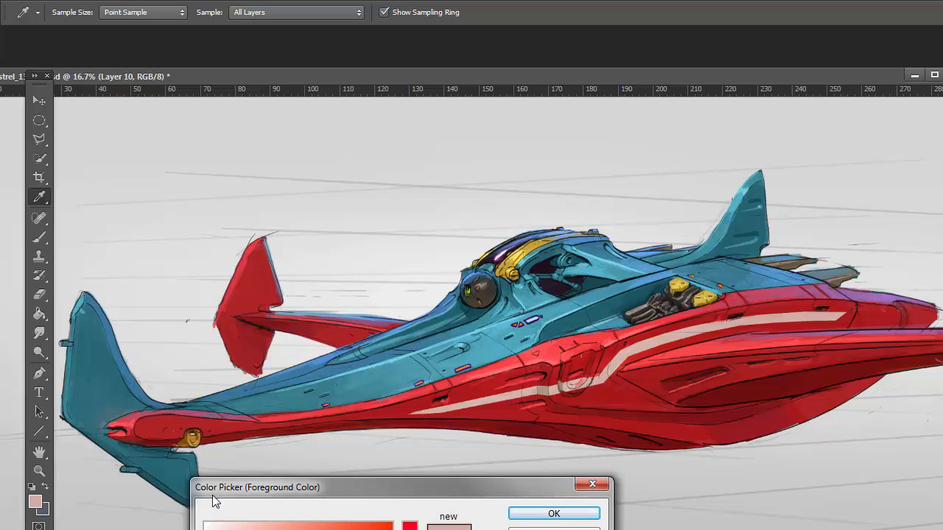
{"action": "left_click", "coordinate": [221, 519]}
{"action": "left_click", "coordinate": [554, 513]}
{"action": "key", "text": "b"}
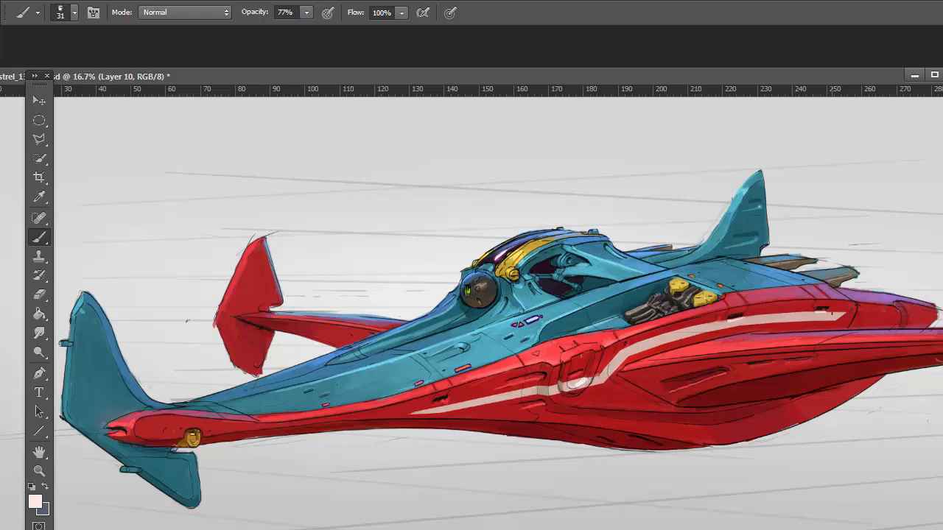
{"action": "left_click_drag", "start_coordinate": [75, 483], "coordinate": [101, 450]}
{"action": "key", "text": "z"}
{"action": "left_click_drag", "start_coordinate": [421, 382], "coordinate": [547, 393]}
{"action": "key", "text": "ctrl+s"}
{"action": "left_click_drag", "start_coordinate": [393, 425], "coordinate": [327, 425]}
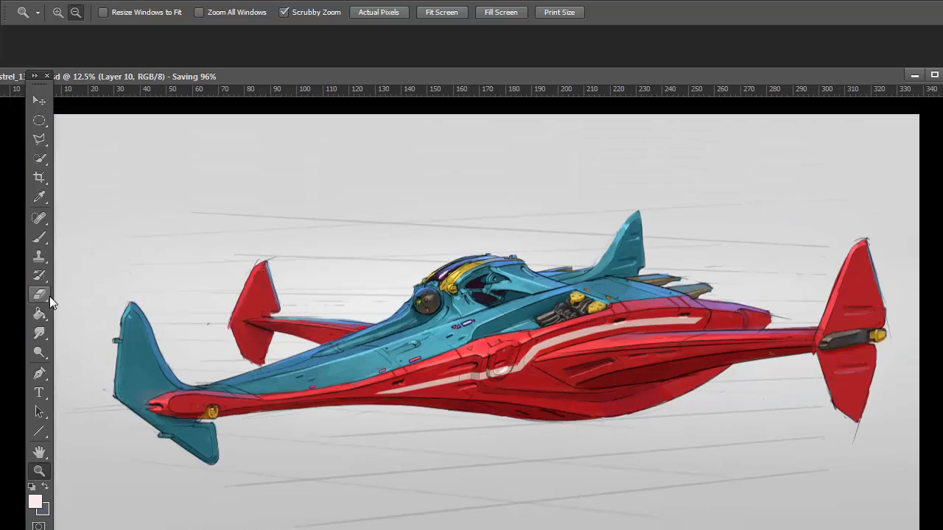
Step: Add the text "1302" on the empty background below the hull
{"action": "key", "text": "t"}
{"action": "left_click", "coordinate": [396, 459]}
{"action": "type", "text": "13"}
{"action": "key", "text": "BackSpace"}
{"action": "key", "text": "BackSpace"}
{"action": "left_click", "coordinate": [157, 12]}
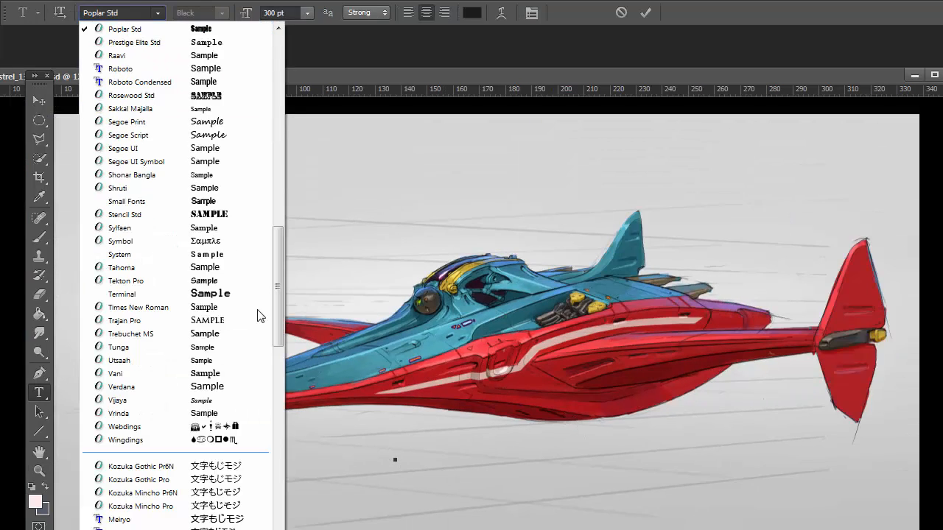
{"action": "key", "text": "Down"}
{"action": "key", "text": "Return"}
{"action": "type", "text": "02"}
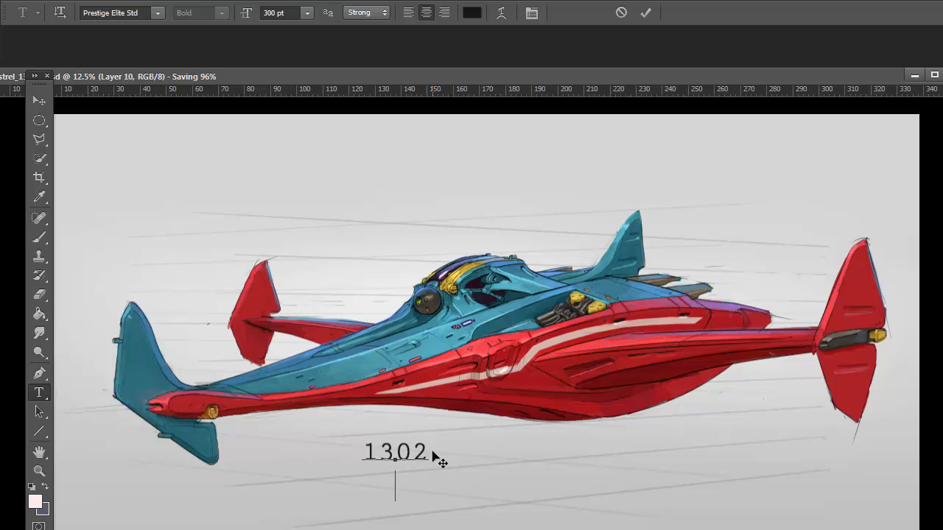
Step: Change the 1302 text's font to Vrinda Bold and commit it
{"action": "key", "text": "ctrl+a"}
{"action": "left_click", "coordinate": [157, 12]}
{"action": "left_click", "coordinate": [221, 374]}
{"action": "left_click", "coordinate": [158, 13]}
{"action": "left_click", "coordinate": [164, 56]}
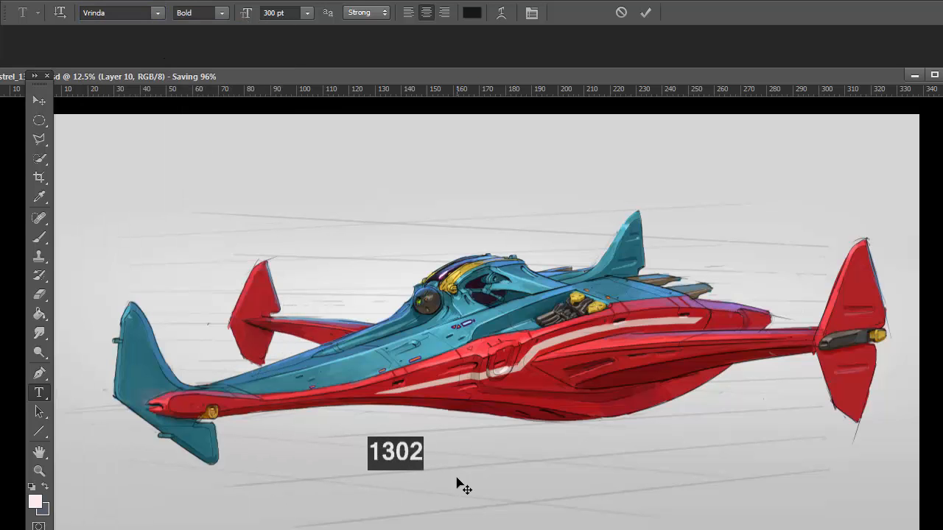
{"action": "left_click", "coordinate": [39, 471]}
{"action": "left_click", "coordinate": [39, 237]}
{"action": "left_click", "coordinate": [393, 460]}
{"action": "key", "text": "Escape"}
Step: Narrow the 1302 text and transform it to sit slanted along the front part of the hull stripe
{"action": "key", "text": "ctrl+t"}
{"action": "left_click_drag", "start_coordinate": [423, 450], "coordinate": [414, 451]}
{"action": "key", "text": "Return"}
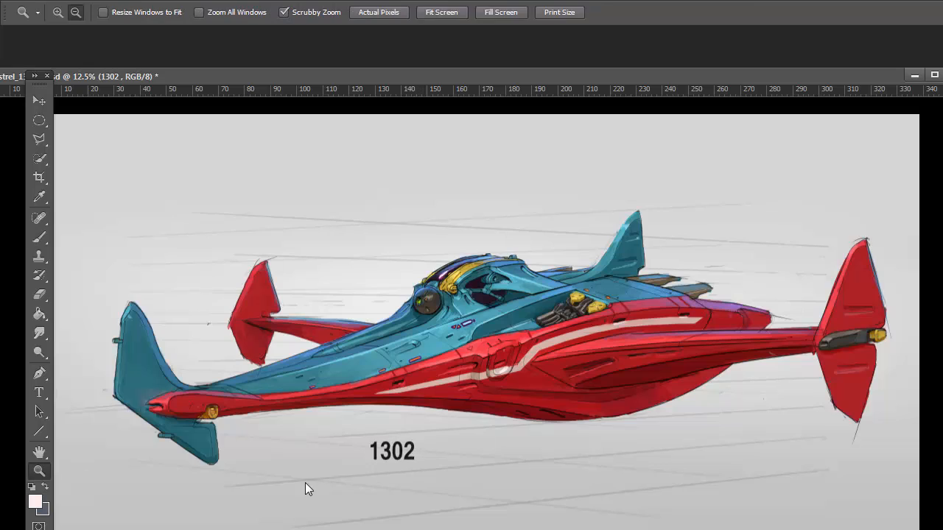
{"action": "left_click_drag", "start_coordinate": [368, 477], "coordinate": [456, 477]}
{"action": "key", "text": "ctrl+t"}
{"action": "mouse_move", "coordinate": [526, 361]}
{"action": "left_mouse_down"}
{"action": "mouse_move", "coordinate": [451, 390]}
{"action": "mouse_move", "coordinate": [589, 193]}
{"action": "mouse_move", "coordinate": [580, 162]}
{"action": "mouse_move", "coordinate": [633, 148]}
{"action": "left_mouse_up"}
{"action": "key", "text": "Return"}
Step: Paint out the stripe around the 1302 number with the hull red at 99% opacity on Layer 10
{"action": "key", "text": "z"}
{"action": "key", "text": "b"}
{"action": "key", "text": "9"}
{"action": "key", "text": "9"}
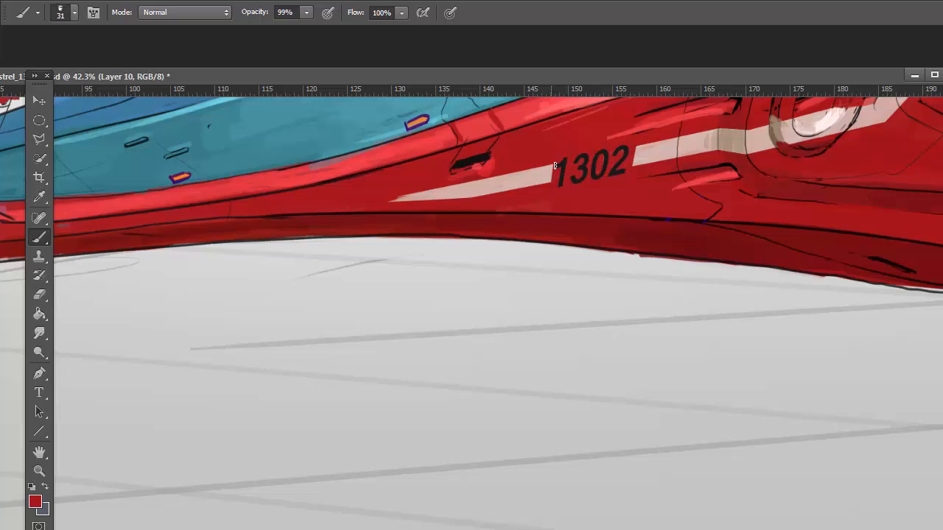
Step: Recolour the 1302 number with an off-white sampled from the stripe and save the document
{"action": "key", "text": "alt+bracketleft"}
{"action": "key", "text": "Return"}
{"action": "left_click", "coordinate": [633, 152], "text": "alt"}
{"action": "mouse_move", "coordinate": [567, 173]}
{"action": "left_mouse_down"}
{"action": "mouse_move", "coordinate": [626, 150]}
{"action": "mouse_move", "coordinate": [562, 161]}
{"action": "left_mouse_up"}
{"action": "left_click_drag", "start_coordinate": [633, 162], "coordinate": [396, 370]}
{"action": "key", "text": "z"}
{"action": "left_click_drag", "start_coordinate": [666, 394], "coordinate": [583, 404]}
{"action": "key", "text": "ctrl+s"}
{"action": "left_click_drag", "start_coordinate": [551, 314], "coordinate": [611, 397]}
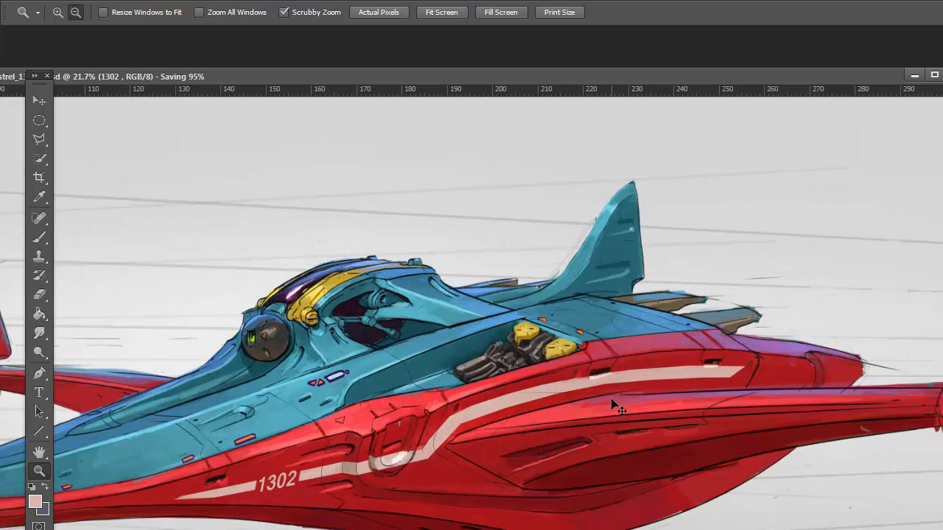
Step: Add the text "MAK" in Vrinda Bold, pale pink, on the background below the nose
{"action": "left_click_drag", "start_coordinate": [228, 460], "coordinate": [609, 395]}
{"action": "left_click", "coordinate": [39, 393]}
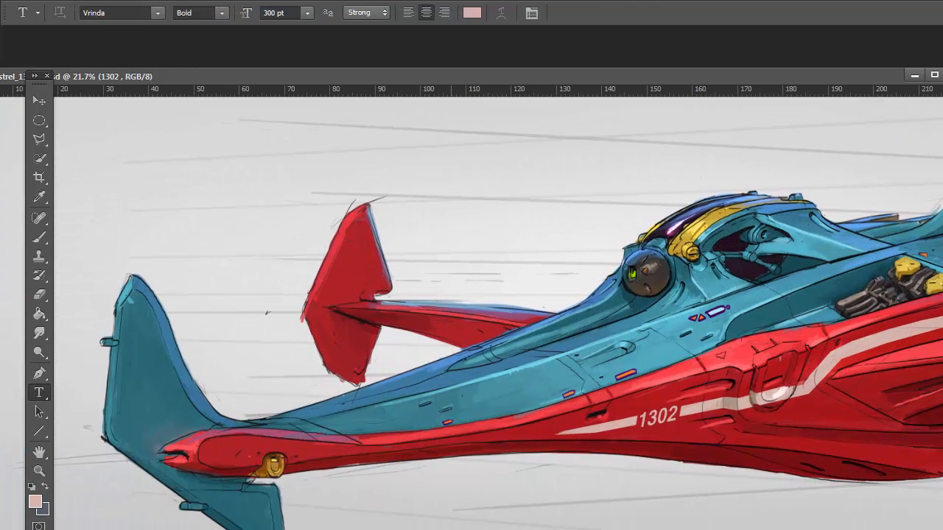
{"action": "left_click", "coordinate": [420, 521]}
{"action": "key", "text": "BackSpace"}
{"action": "key", "text": "BackSpace"}
{"action": "key", "text": "BackSpace"}
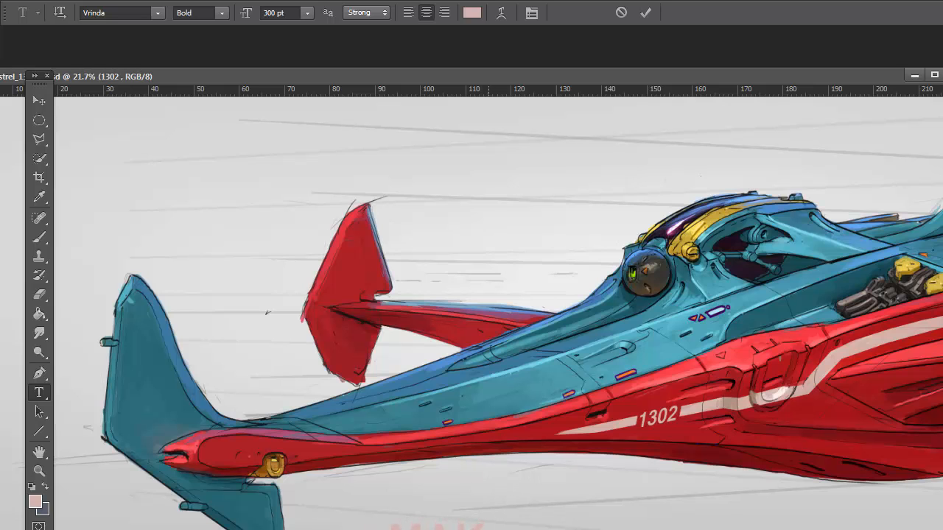
{"action": "key", "text": "ctrl+Return"}
{"action": "key", "text": "b"}
{"action": "left_click", "coordinate": [468, 516]}
{"action": "key", "text": "Return"}
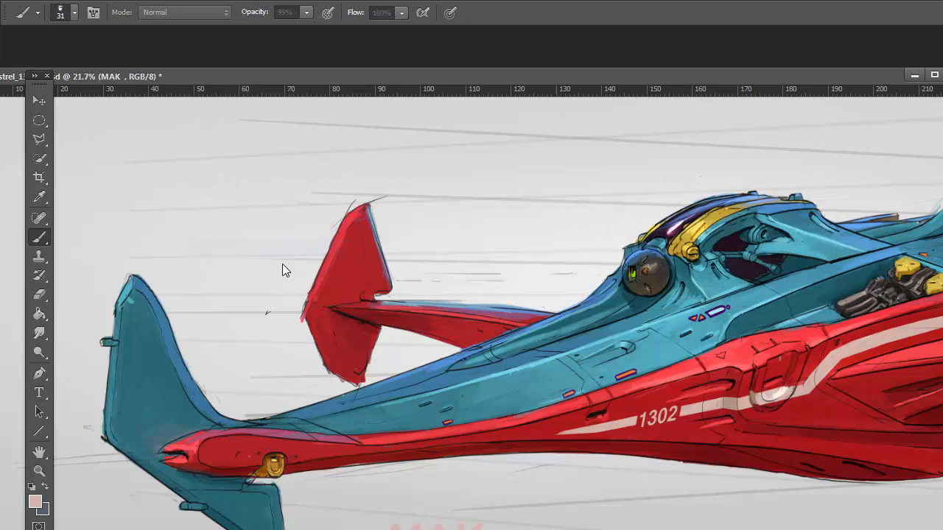
Step: Mix a near-white and paint the selected MAK lettering with it
{"action": "left_click_drag", "start_coordinate": [447, 436], "coordinate": [439, 331]}
{"action": "left_click", "coordinate": [35, 502]}
{"action": "key", "text": "Return"}
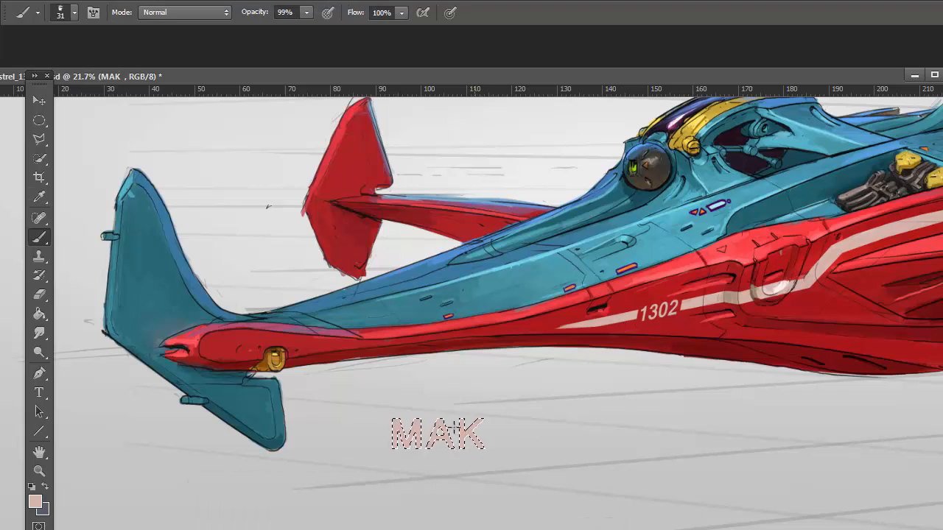
{"action": "left_click", "coordinate": [34, 501]}
{"action": "key", "text": "Return"}
{"action": "left_click", "coordinate": [35, 502]}
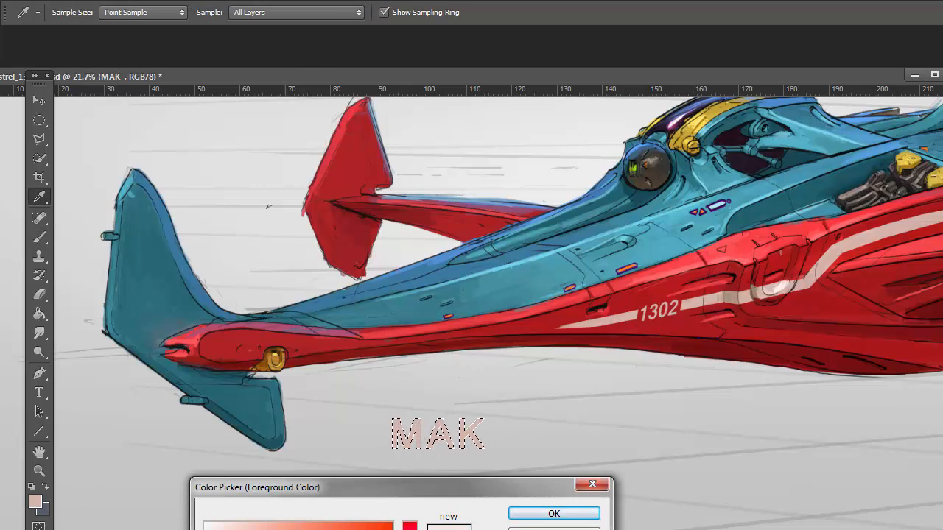
{"action": "key", "text": "Return"}
{"action": "left_click_drag", "start_coordinate": [512, 450], "coordinate": [442, 434]}
Step: Try a grey shadow copy of the MAK lettering, offset and darkened with a Levels output white of 165
{"action": "key", "text": "ctrl+j"}
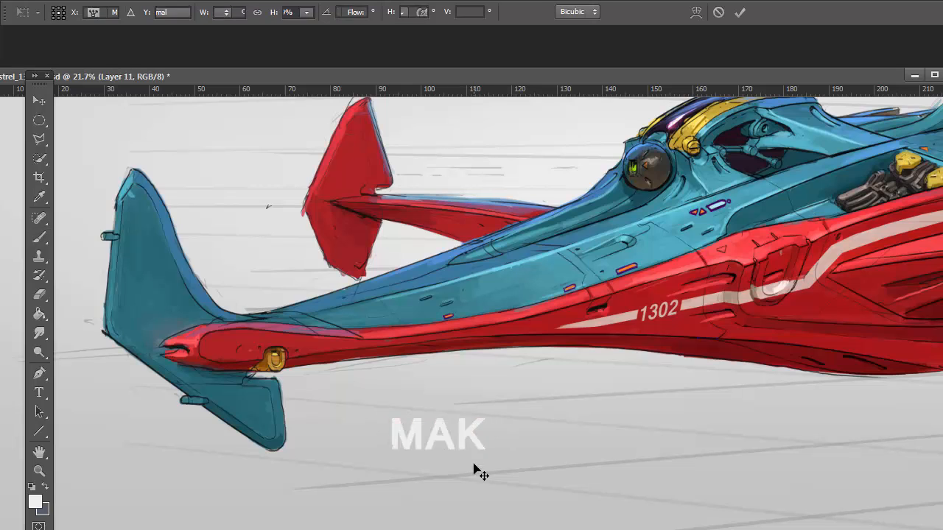
{"action": "key", "text": "ctrl+t"}
{"action": "key", "text": "Return"}
{"action": "key", "text": "ctrl+l"}
{"action": "left_click_drag", "start_coordinate": [791, 499], "coordinate": [726, 500]}
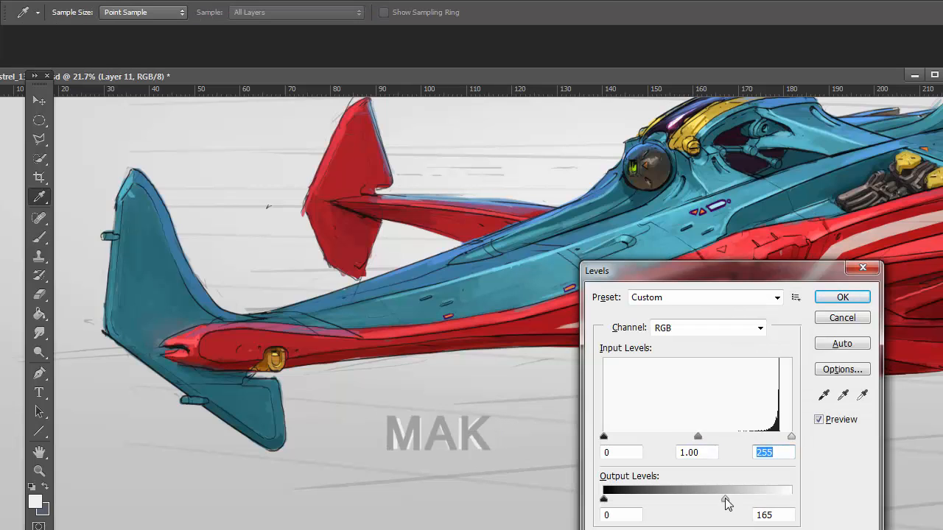
{"action": "key", "text": "Return"}
{"action": "key", "text": "b"}
{"action": "key", "text": "ctrl+t"}
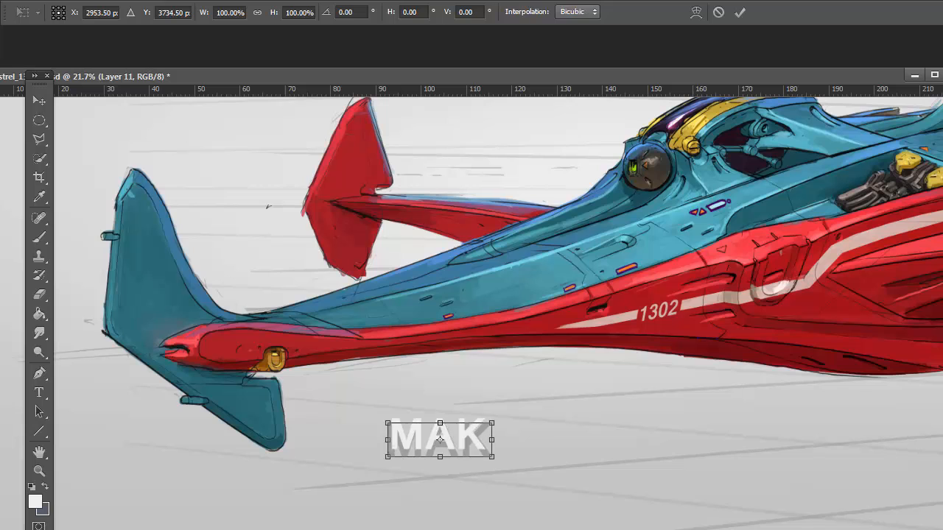
{"action": "key", "text": "Return"}
Step: Select the MAK lettering and add a 17 px near-white stroke outside it at 100% opacity
{"action": "key", "text": "l"}
{"action": "scroll", "coordinate": [498, 273], "scroll_direction": "up", "scroll_amount": 2}
{"action": "right_click", "coordinate": [189, 243]}
{"action": "left_click", "coordinate": [222, 251]}
{"action": "key", "text": "Return"}
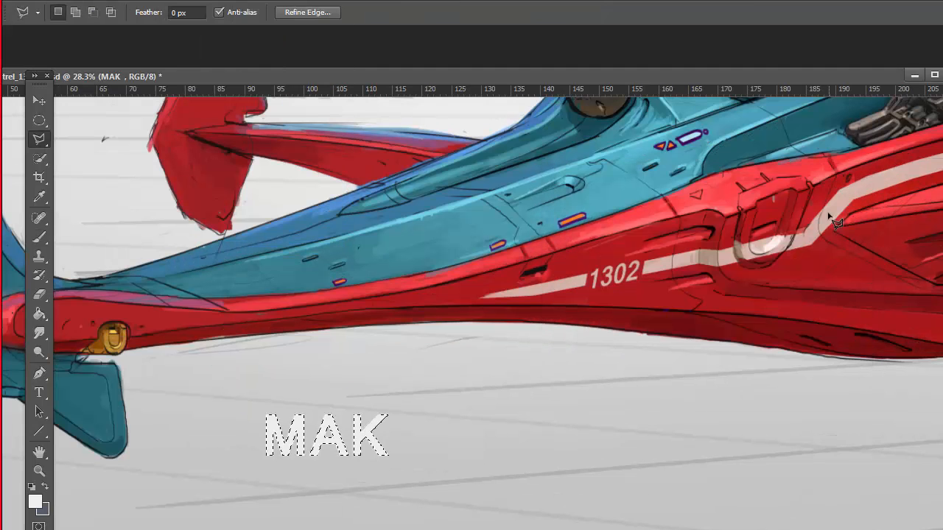
{"action": "key", "text": "i"}
{"action": "key", "text": "alt+e"}
{"action": "type", "text": "s17"}
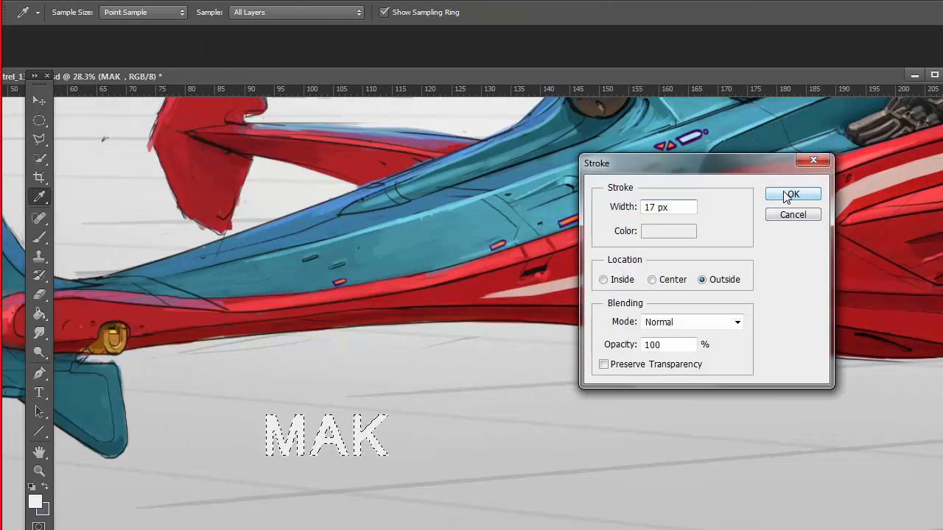
{"action": "left_click", "coordinate": [792, 194]}
Step: Select the whole outlined MAK shape and paint its outline dark purple, keeping the letters near-white
{"action": "left_click", "coordinate": [34, 502]}
{"action": "left_click", "coordinate": [553, 514]}
{"action": "key", "text": "l"}
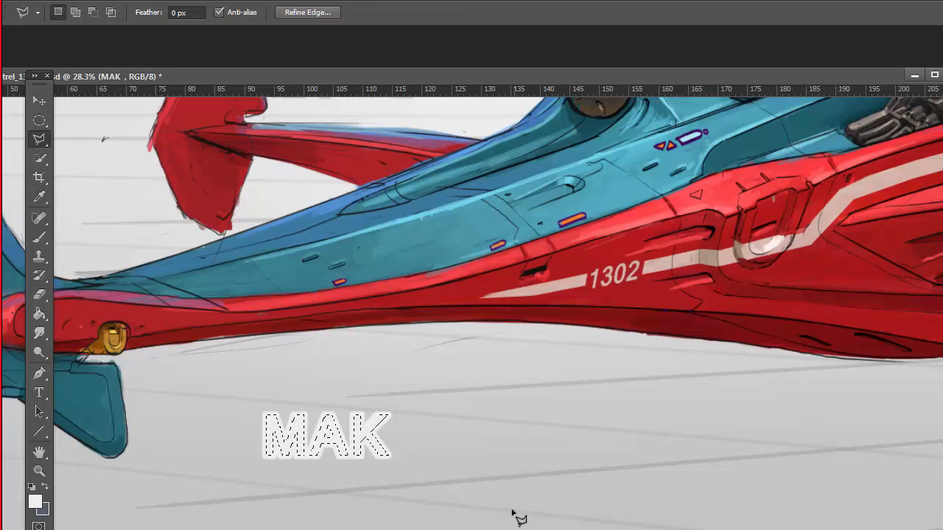
{"action": "key", "text": "alt+BackSpace"}
{"action": "key", "text": "alt+s"}
{"action": "left_click", "coordinate": [231, 194]}
{"action": "key", "text": "b"}
{"action": "left_click", "coordinate": [484, 284], "text": "alt"}
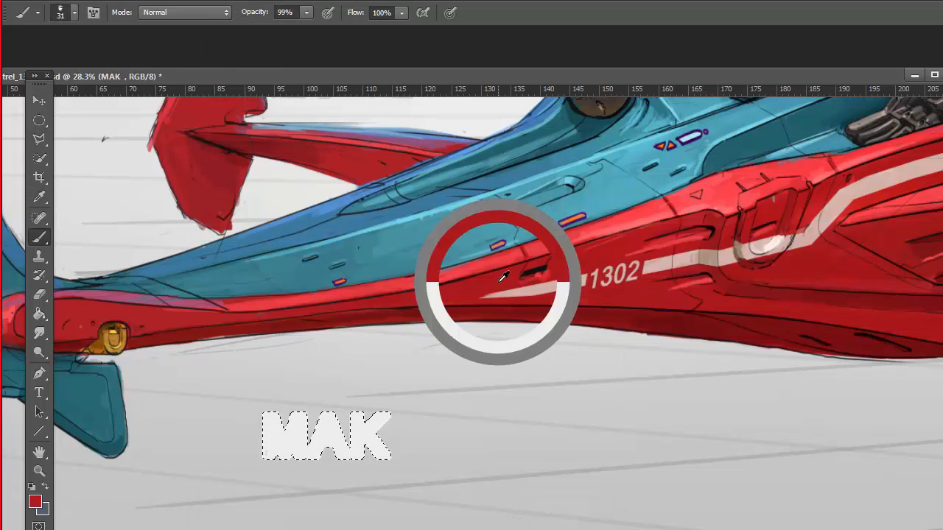
{"action": "mouse_move", "coordinate": [369, 420]}
{"action": "left_mouse_down"}
{"action": "mouse_move", "coordinate": [274, 452]}
{"action": "mouse_move", "coordinate": [285, 430]}
{"action": "left_mouse_up"}
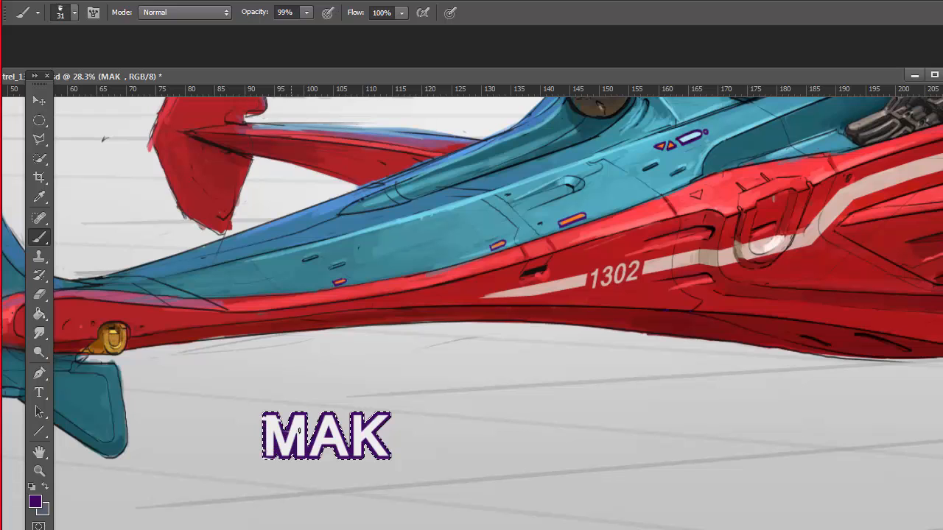
Step: Mix a lighter purple, brush it over parts of the MAK outline at 33% opacity, and deselect it
{"action": "left_click", "coordinate": [34, 502]}
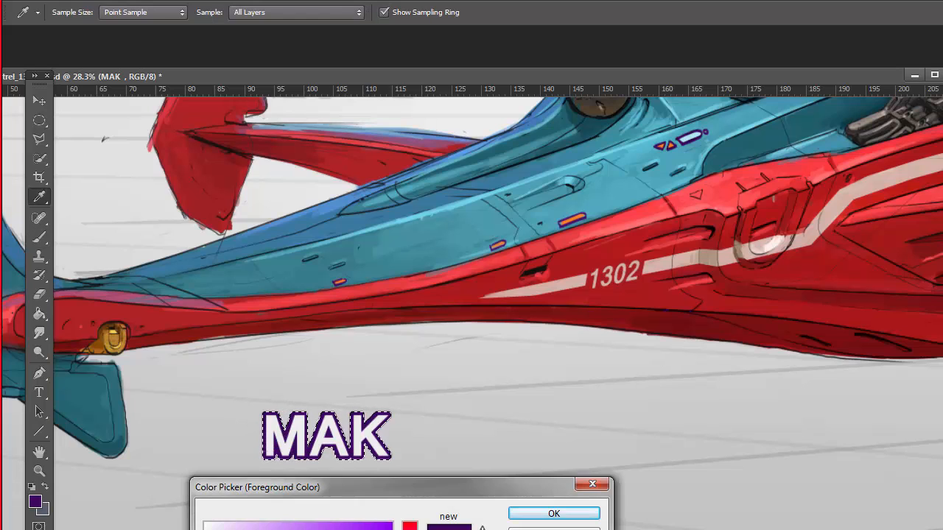
{"action": "left_click", "coordinate": [552, 514]}
{"action": "key", "text": "3"}
{"action": "key", "text": "3"}
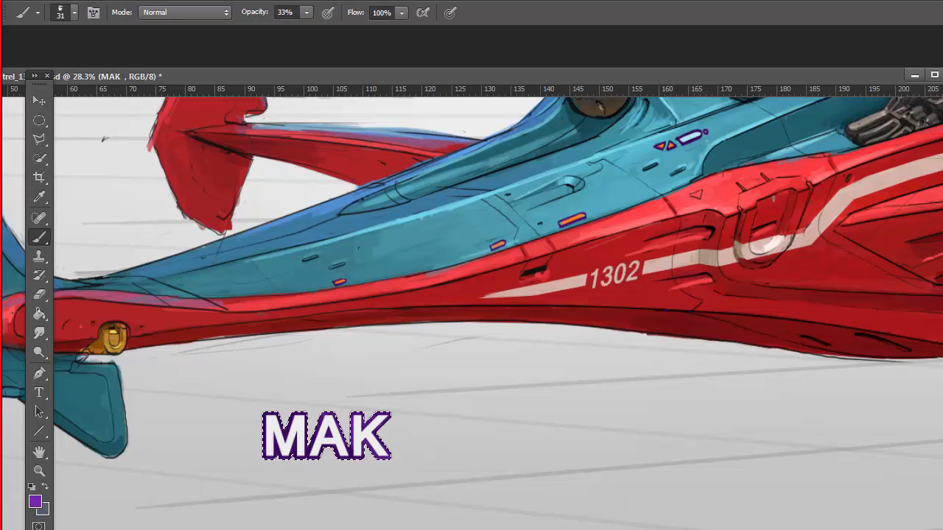
{"action": "key", "text": "alt+["}
{"action": "key", "text": "ctrl+d"}
{"action": "key", "text": "o"}
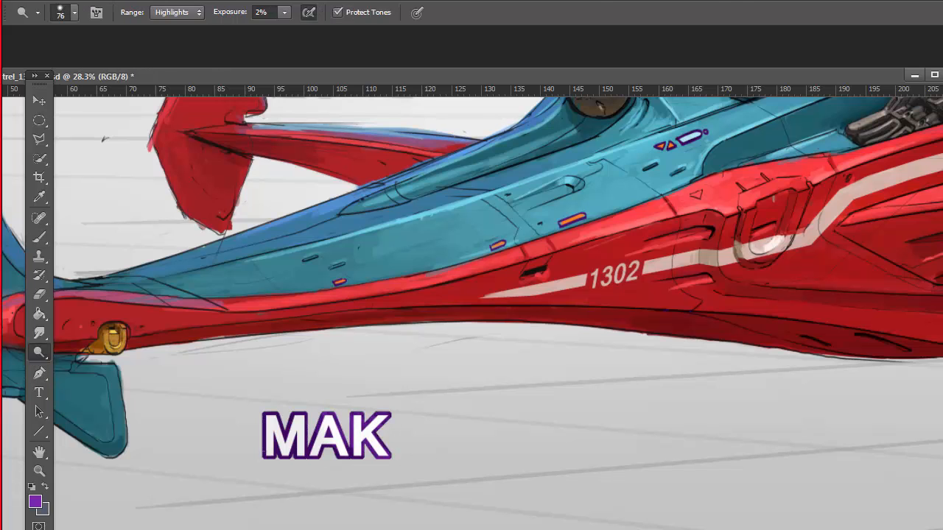
Step: Transform the MAK decal onto the teal nose panel above the 1302 number, angled to follow the hull's perspective
{"action": "key", "text": "ctrl+t"}
{"action": "left_click_drag", "start_coordinate": [333, 433], "coordinate": [448, 234]}
{"action": "left_click_drag", "start_coordinate": [505, 212], "coordinate": [476, 213]}
{"action": "mouse_move", "coordinate": [393, 253]}
{"action": "left_mouse_down"}
{"action": "mouse_move", "coordinate": [409, 256]}
{"action": "mouse_move", "coordinate": [398, 254]}
{"action": "left_mouse_up"}
{"action": "mouse_move", "coordinate": [652, 125]}
{"action": "left_mouse_down"}
{"action": "mouse_move", "coordinate": [564, 319]}
{"action": "mouse_move", "coordinate": [558, 305]}
{"action": "mouse_move", "coordinate": [599, 280]}
{"action": "left_mouse_up"}
{"action": "key", "text": "Return"}
{"action": "key", "text": "l"}
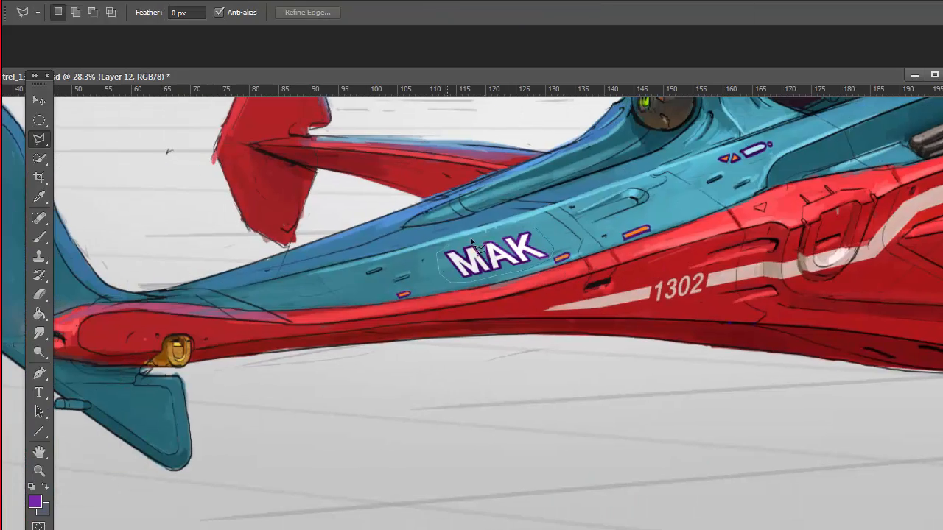
Step: Duplicate the MAK decal and distort the copy to lie flat on the teal rear deck behind the yellow parts
{"action": "key", "text": "ctrl+j"}
{"action": "key", "text": "ctrl+t"}
{"action": "left_click_drag", "start_coordinate": [533, 255], "coordinate": [868, 179]}
{"action": "left_click_drag", "start_coordinate": [858, 177], "coordinate": [501, 364]}
{"action": "left_click_drag", "start_coordinate": [495, 361], "coordinate": [730, 266]}
{"action": "left_click_drag", "start_coordinate": [774, 229], "coordinate": [803, 282]}
{"action": "left_click_drag", "start_coordinate": [708, 270], "coordinate": [742, 257]}
{"action": "left_click_drag", "start_coordinate": [706, 206], "coordinate": [727, 249]}
{"action": "left_click_drag", "start_coordinate": [677, 246], "coordinate": [665, 249]}
{"action": "left_click_drag", "start_coordinate": [789, 267], "coordinate": [768, 243]}
{"action": "key", "text": "Return"}
{"action": "key", "text": "ctrl+t"}
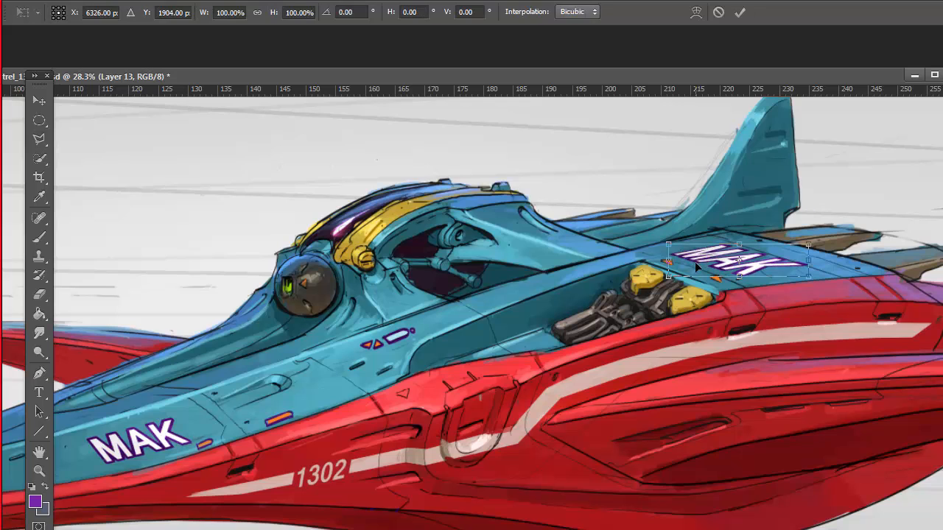
{"action": "left_click_drag", "start_coordinate": [697, 266], "coordinate": [773, 249]}
{"action": "key", "text": "Return"}
{"action": "key", "text": "l"}
{"action": "key", "text": "alt+t"}
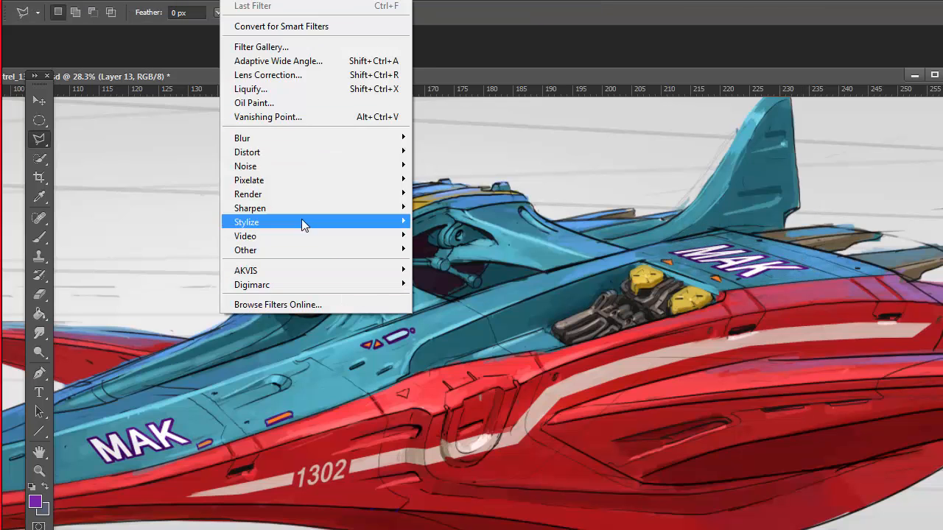
{"action": "key", "text": "Escape"}
{"action": "key", "text": "ctrl+l"}
{"action": "key", "text": "Escape"}
Step: Shift the rear MAK decal's Color Balance to -17 on the Cyan–Red axis and save the document
{"action": "key", "text": "ctrl+b"}
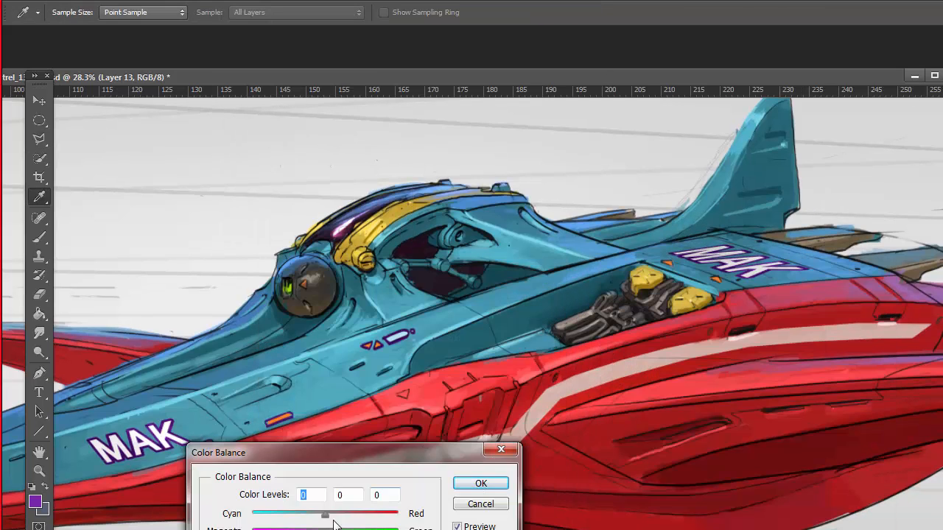
{"action": "left_click_drag", "start_coordinate": [333, 523], "coordinate": [312, 518]}
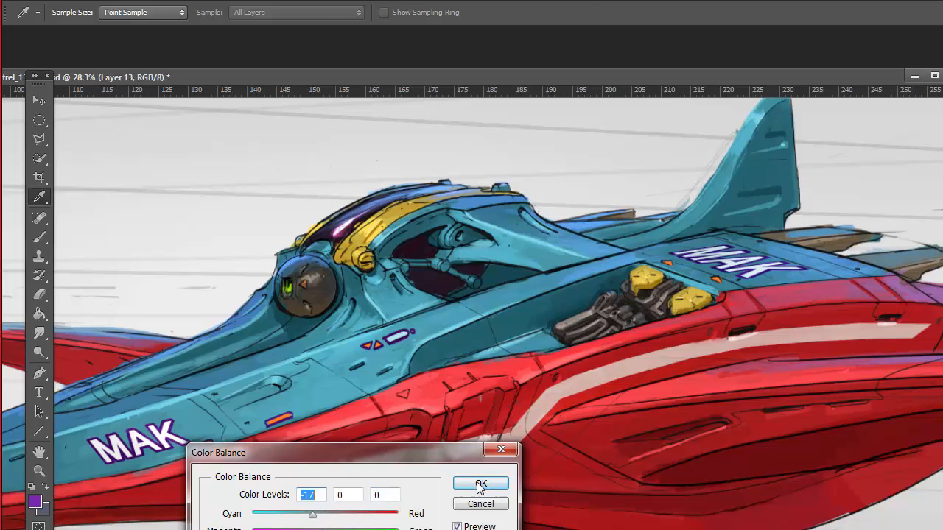
{"action": "left_click", "coordinate": [480, 488]}
{"action": "key", "text": "ctrl+s"}
{"action": "key", "text": "z"}
{"action": "key", "text": "ctrl+minus"}
{"action": "key", "text": "ctrl+minus"}
{"action": "key", "text": "ctrl+minus"}
{"action": "key", "text": "ctrl+plus"}
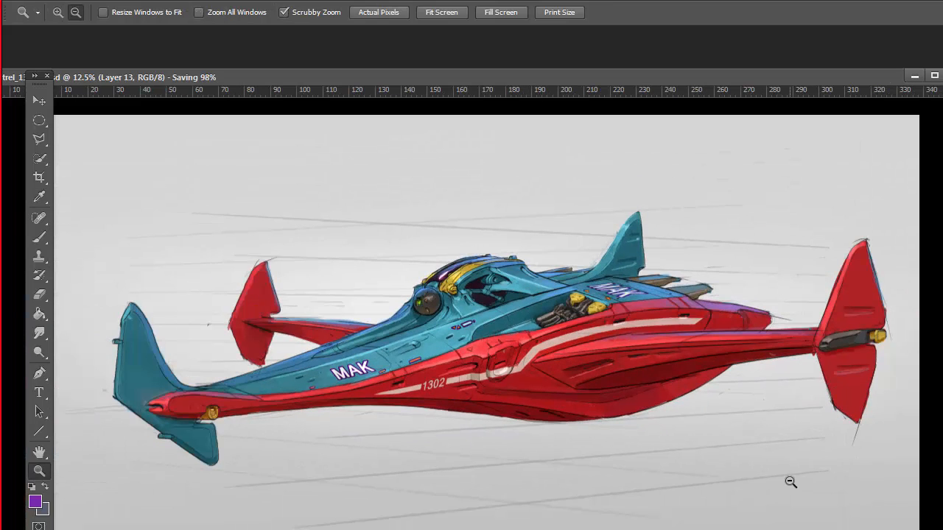
Step: Duplicate the aircraft's flat colour silhouette and flatten the copy beneath the aircraft as the base of a ground shadow
{"action": "key", "text": "b"}
{"action": "key", "text": "l"}
{"action": "left_click", "coordinate": [157, 238]}
{"action": "left_click", "coordinate": [74, 302]}
{"action": "left_click", "coordinate": [158, 237]}
{"action": "key", "text": "ctrl+j"}
{"action": "key", "text": "ctrl+t"}
{"action": "mouse_move", "coordinate": [549, 434]}
{"action": "left_mouse_down"}
{"action": "mouse_move", "coordinate": [554, 455]}
{"action": "mouse_move", "coordinate": [516, 472]}
{"action": "mouse_move", "coordinate": [612, 507]}
{"action": "mouse_move", "coordinate": [632, 501]}
{"action": "left_mouse_up"}
{"action": "key", "text": "Return"}
Step: Stretch the flattened silhouette copy horizontally to 107.68% of its width beneath the aircraft
{"action": "key", "text": "ctrl+t"}
{"action": "left_click_drag", "start_coordinate": [165, 505], "coordinate": [111, 505]}
{"action": "left_click_drag", "start_coordinate": [668, 481], "coordinate": [686, 475]}
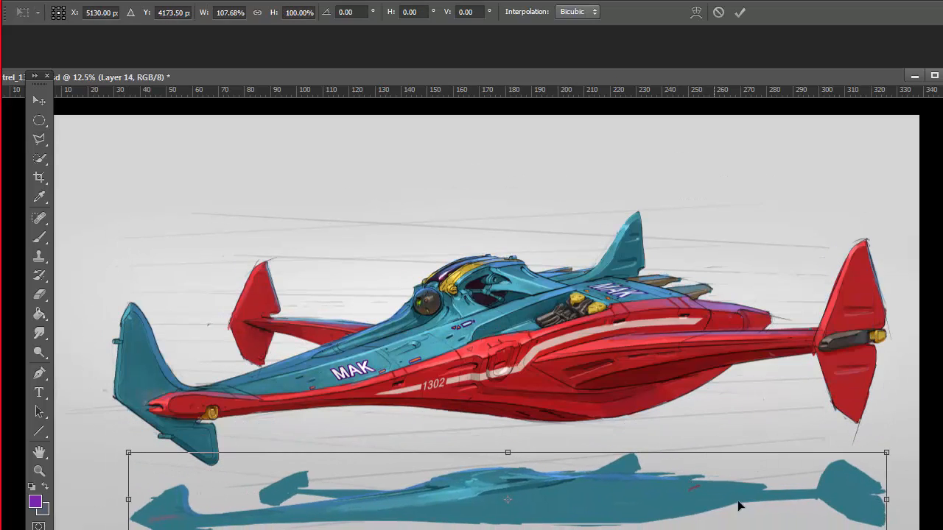
{"action": "key", "text": "Return"}
Step: Erase the tall rear fin shape from the silhouette and repaint it flatter in sampled teal with a 46 px brush
{"action": "key", "text": "e"}
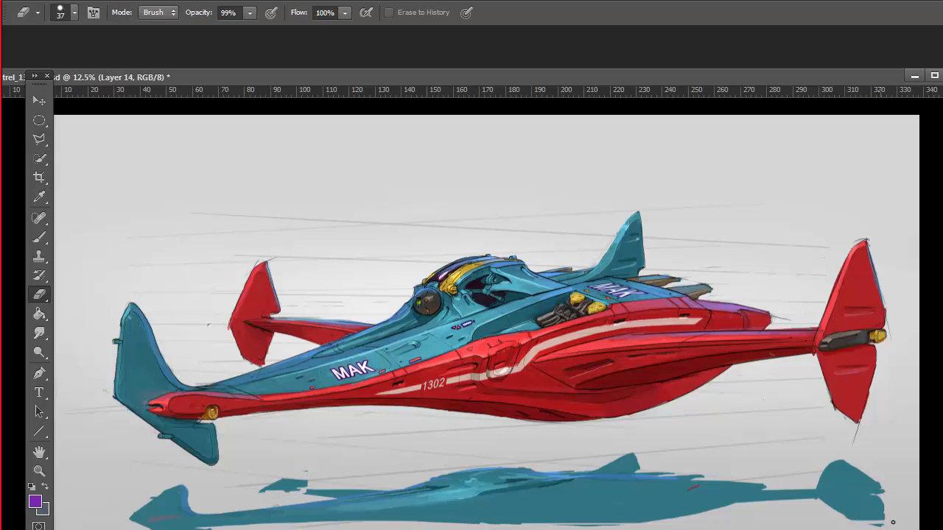
{"action": "left_click_drag", "start_coordinate": [828, 467], "coordinate": [860, 464]}
{"action": "mouse_move", "coordinate": [821, 474]}
{"action": "left_mouse_down"}
{"action": "mouse_move", "coordinate": [871, 476]}
{"action": "mouse_move", "coordinate": [884, 498]}
{"action": "left_mouse_up"}
{"action": "left_click_drag", "start_coordinate": [883, 515], "coordinate": [849, 519]}
{"action": "key", "text": "b"}
{"action": "left_click", "coordinate": [847, 495], "text": "alt"}
{"action": "right_click", "coordinate": [814, 271]}
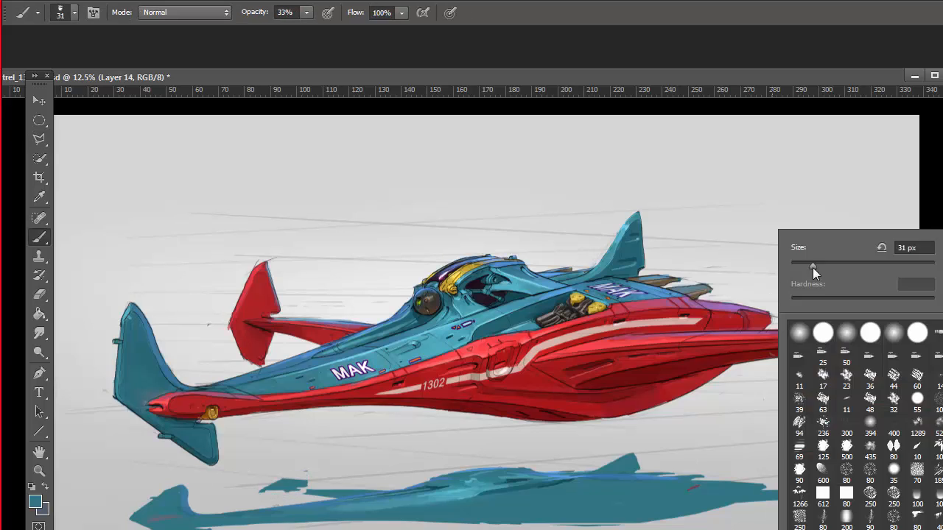
{"action": "double_click", "coordinate": [847, 363]}
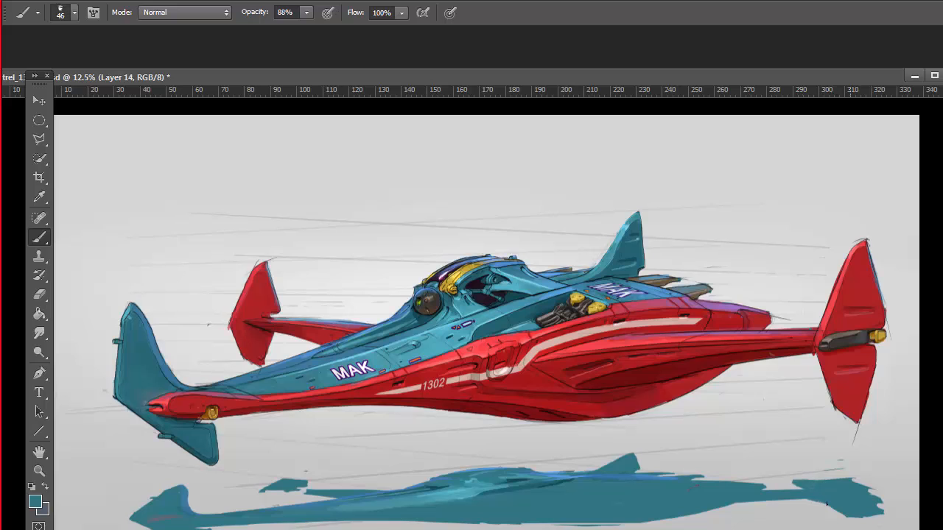
{"action": "left_click_drag", "start_coordinate": [760, 505], "coordinate": [865, 506]}
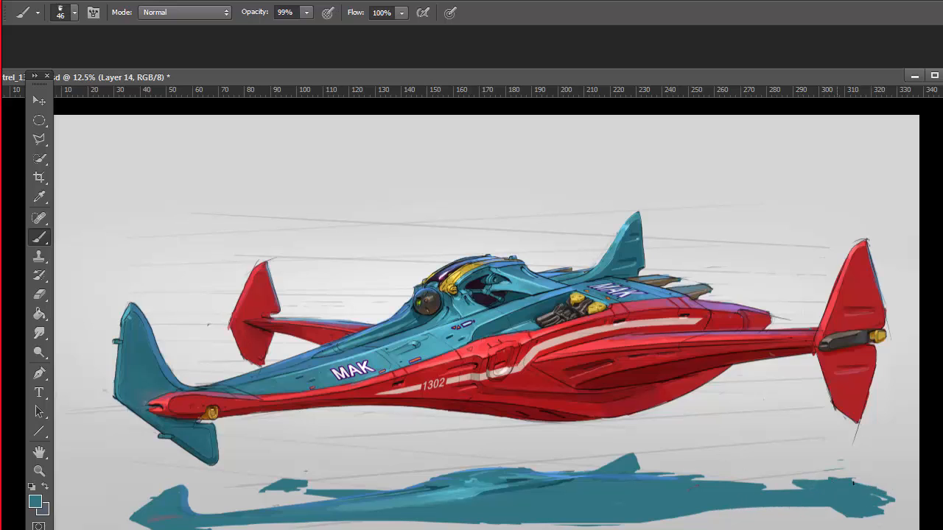
Step: Load the silhouette as a selection and paint it gray with a 139 px brush to form the ground shadow
{"action": "left_click", "coordinate": [231, 1]}
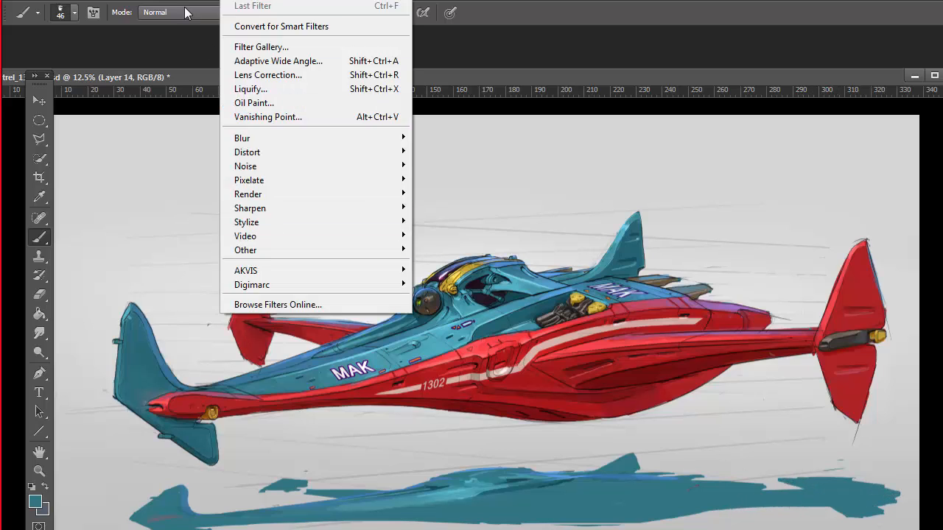
{"action": "mouse_move", "coordinate": [191, 1]}
{"action": "left_click", "coordinate": [221, 230]}
{"action": "left_click", "coordinate": [824, 205]}
{"action": "left_click_drag", "start_coordinate": [313, 73], "coordinate": [337, 64]}
{"action": "left_click", "coordinate": [36, 502]}
{"action": "left_click", "coordinate": [143, 442]}
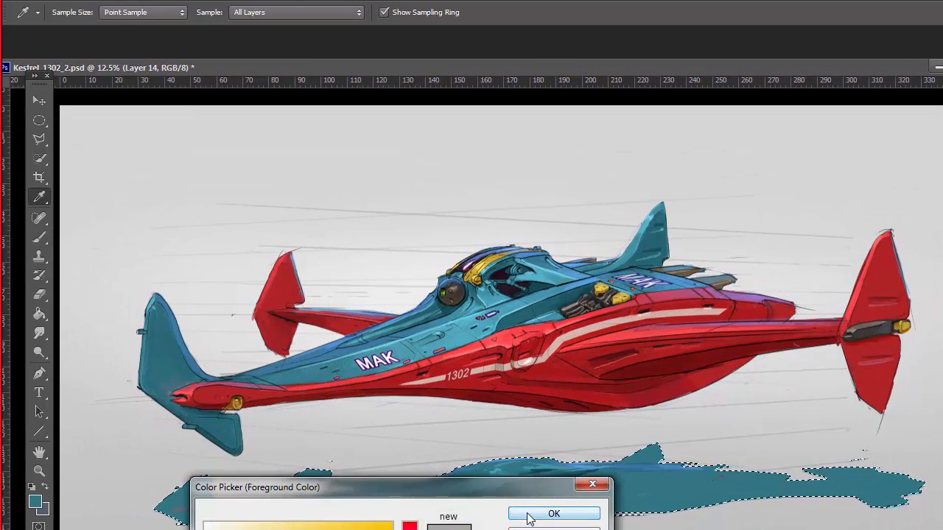
{"action": "left_click", "coordinate": [530, 515]}
{"action": "right_click", "coordinate": [615, 441]}
{"action": "left_click", "coordinate": [713, 273]}
{"action": "mouse_move", "coordinate": [508, 510]}
{"action": "left_mouse_down"}
{"action": "mouse_move", "coordinate": [650, 484]}
{"action": "mouse_move", "coordinate": [635, 525]}
{"action": "mouse_move", "coordinate": [842, 515]}
{"action": "mouse_move", "coordinate": [799, 491]}
{"action": "mouse_move", "coordinate": [637, 449]}
{"action": "mouse_move", "coordinate": [437, 499]}
{"action": "mouse_move", "coordinate": [323, 515]}
{"action": "mouse_move", "coordinate": [272, 490]}
{"action": "left_mouse_up"}
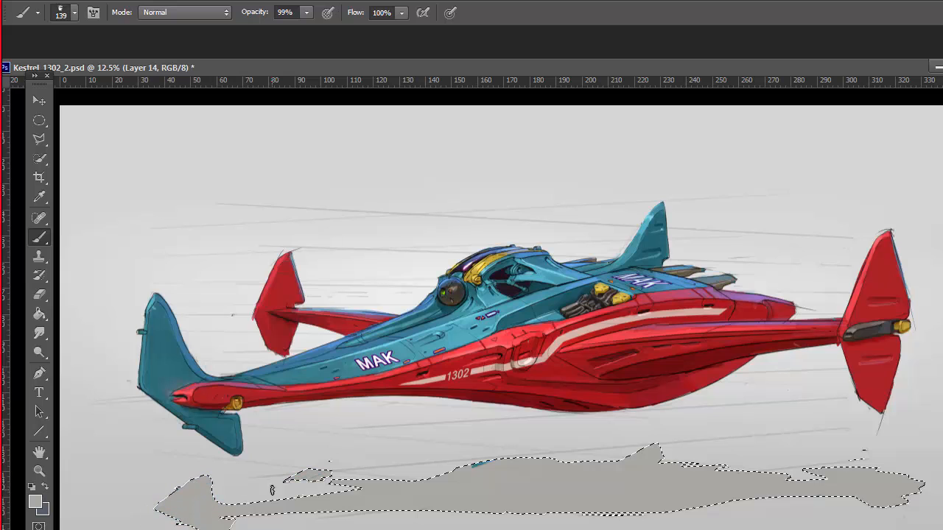
Step: Lasso the nose fin part of the shadow, squash it to 69.37% height, skew it 52.93 degrees horizontally, and deselect
{"action": "key", "text": "ctrl+d"}
{"action": "key", "text": "l"}
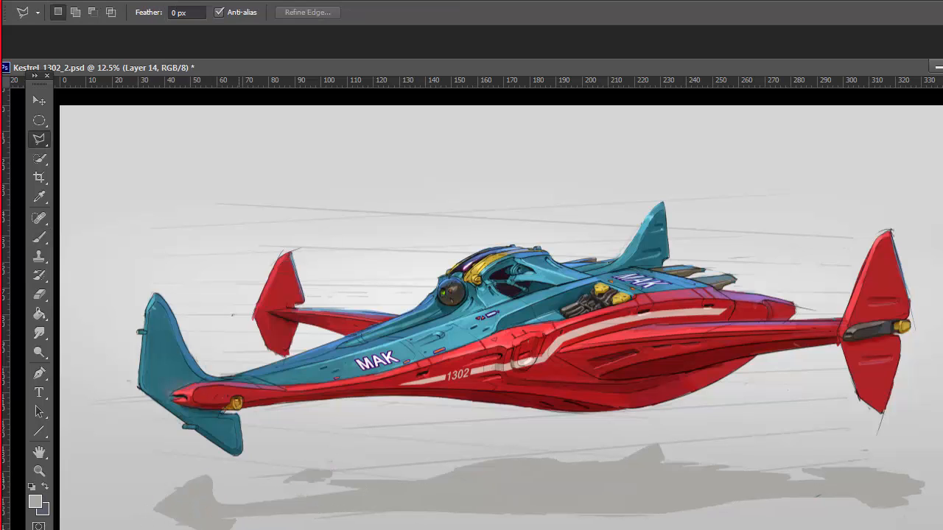
{"action": "left_click", "coordinate": [169, 463]}
{"action": "left_click", "coordinate": [265, 516]}
{"action": "key", "text": "ctrl+t"}
{"action": "left_click_drag", "start_coordinate": [265, 513], "coordinate": [291, 511]}
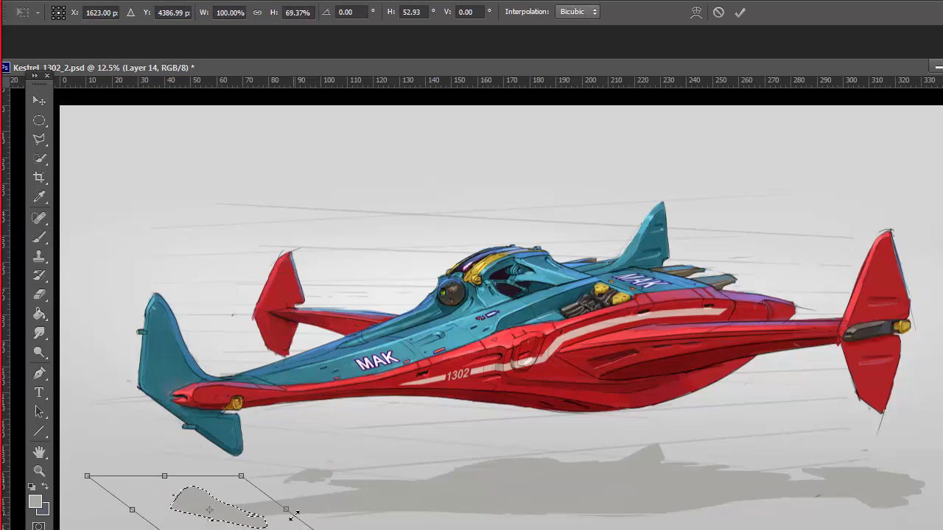
{"action": "key", "text": "Return"}
{"action": "key", "text": "b"}
{"action": "key", "text": "ctrl+d"}
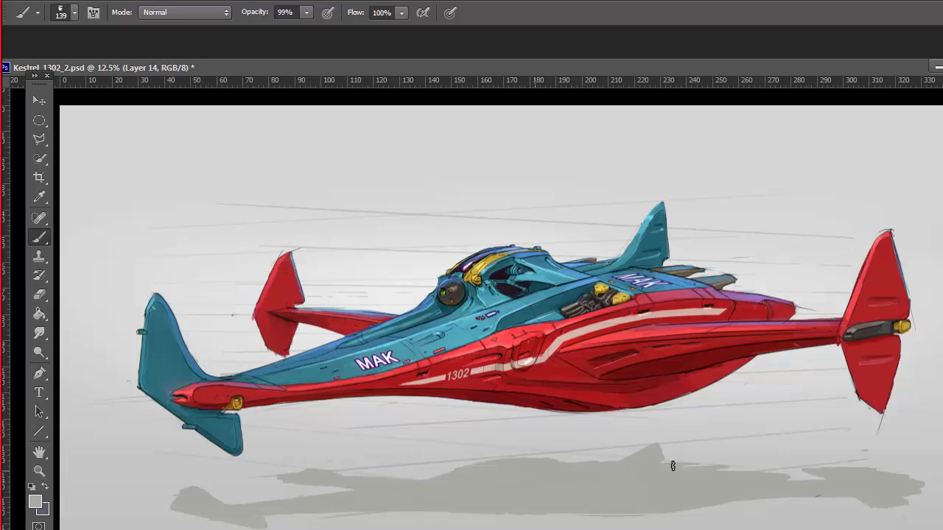
Step: Squash the whole shadow to about 90% height and clean up its fin and tail edges with the brush and eraser
{"action": "key", "text": "ctrl+t"}
{"action": "left_click_drag", "start_coordinate": [549, 529], "coordinate": [548, 520]}
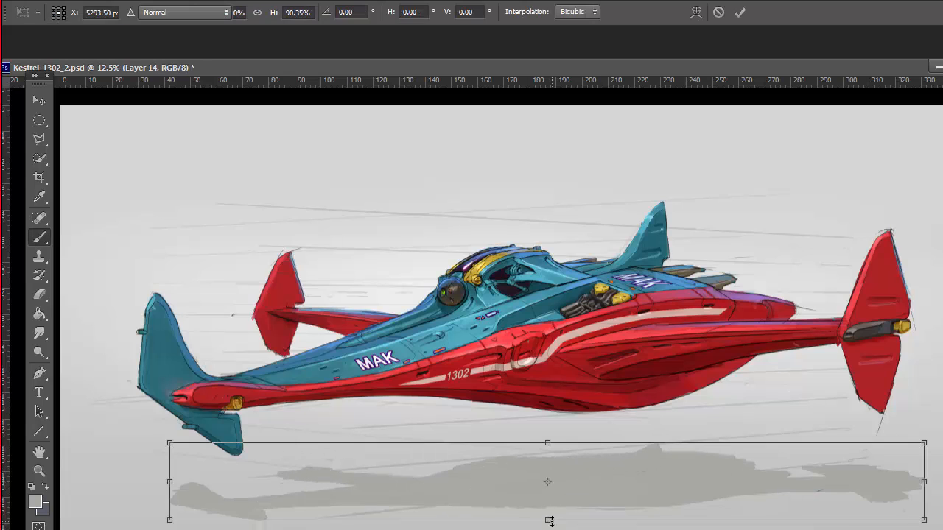
{"action": "key", "text": "Return"}
{"action": "left_click_drag", "start_coordinate": [269, 478], "coordinate": [475, 470]}
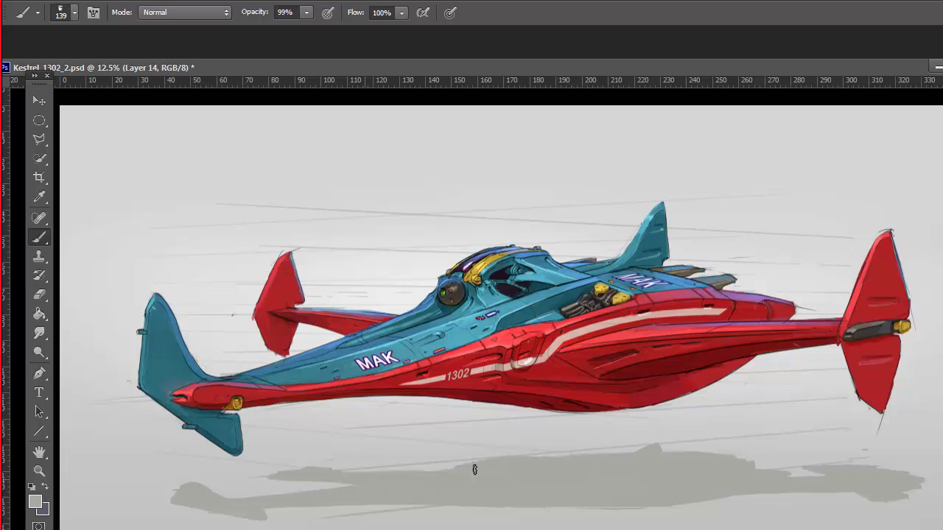
{"action": "key", "text": "e"}
{"action": "mouse_move", "coordinate": [619, 447]}
{"action": "left_mouse_down"}
{"action": "mouse_move", "coordinate": [737, 455]}
{"action": "mouse_move", "coordinate": [662, 453]}
{"action": "left_mouse_up"}
{"action": "key", "text": "b"}
{"action": "mouse_move", "coordinate": [796, 475]}
{"action": "left_mouse_down"}
{"action": "mouse_move", "coordinate": [892, 468]}
{"action": "mouse_move", "coordinate": [905, 476]}
{"action": "mouse_move", "coordinate": [901, 490]}
{"action": "mouse_move", "coordinate": [878, 478]}
{"action": "mouse_move", "coordinate": [898, 495]}
{"action": "left_mouse_up"}
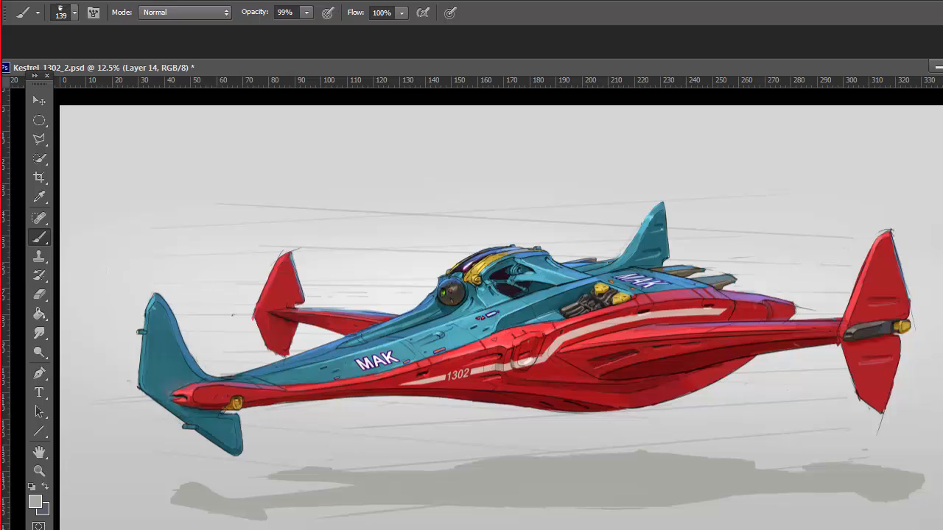
Step: Sample the light background gray beside the tail and set up the Mixer Brush at 195 px
{"action": "left_click", "coordinate": [913, 293], "text": "alt"}
{"action": "key", "text": "ctrl+minus"}
{"action": "key", "text": "shift+b"}
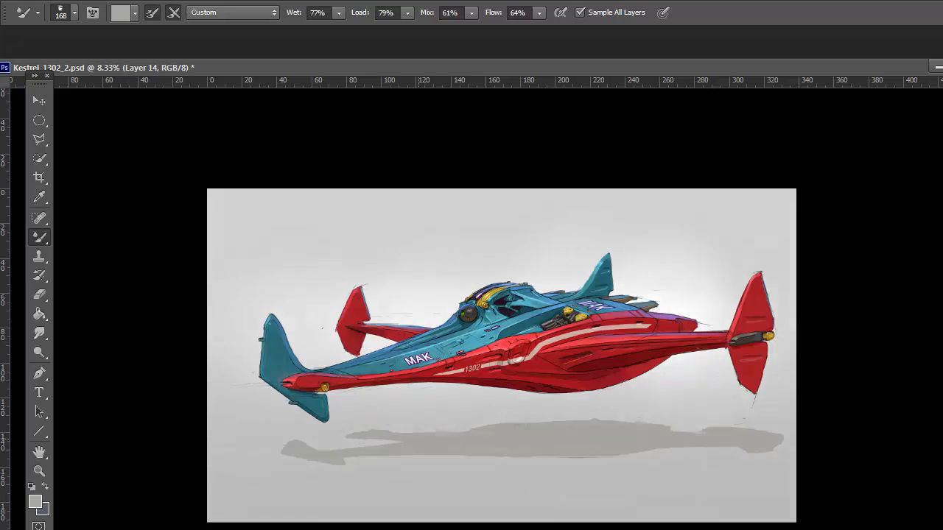
{"action": "key", "text": "bracketright"}
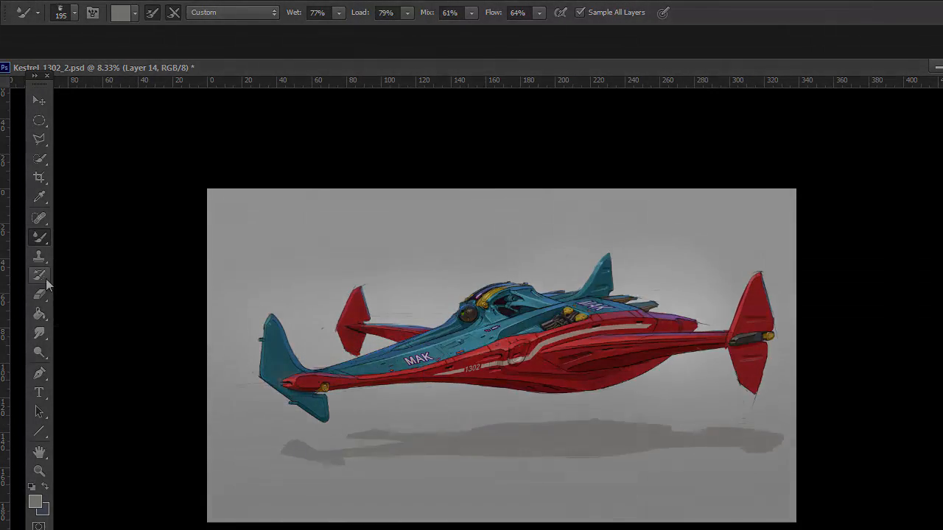
Step: Set up a large 453 px eraser and soften the ground shadow with it
{"action": "left_click", "coordinate": [39, 294]}
{"action": "right_click", "coordinate": [520, 434]}
{"action": "double_click", "coordinate": [536, 365]}
{"action": "right_click", "coordinate": [443, 435]}
{"action": "left_click_drag", "start_coordinate": [549, 267], "coordinate": [581, 267]}
{"action": "key", "text": "Return"}
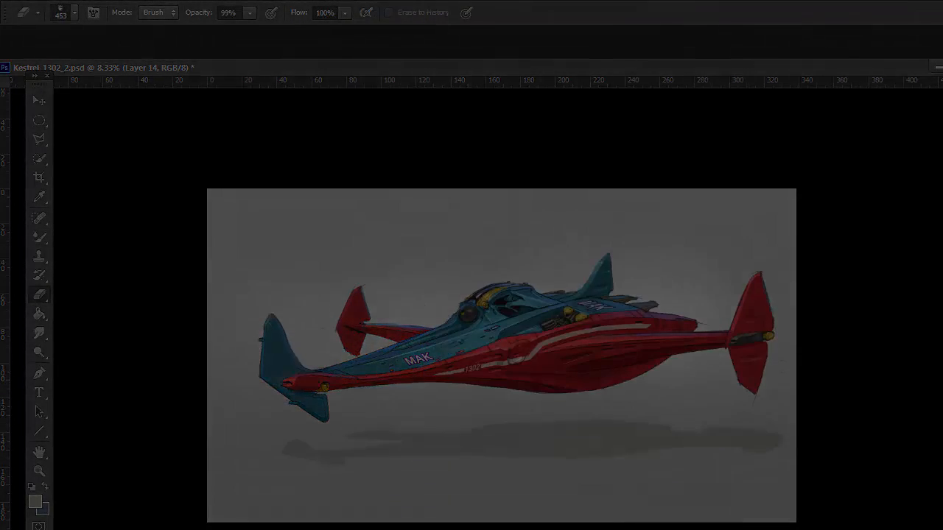